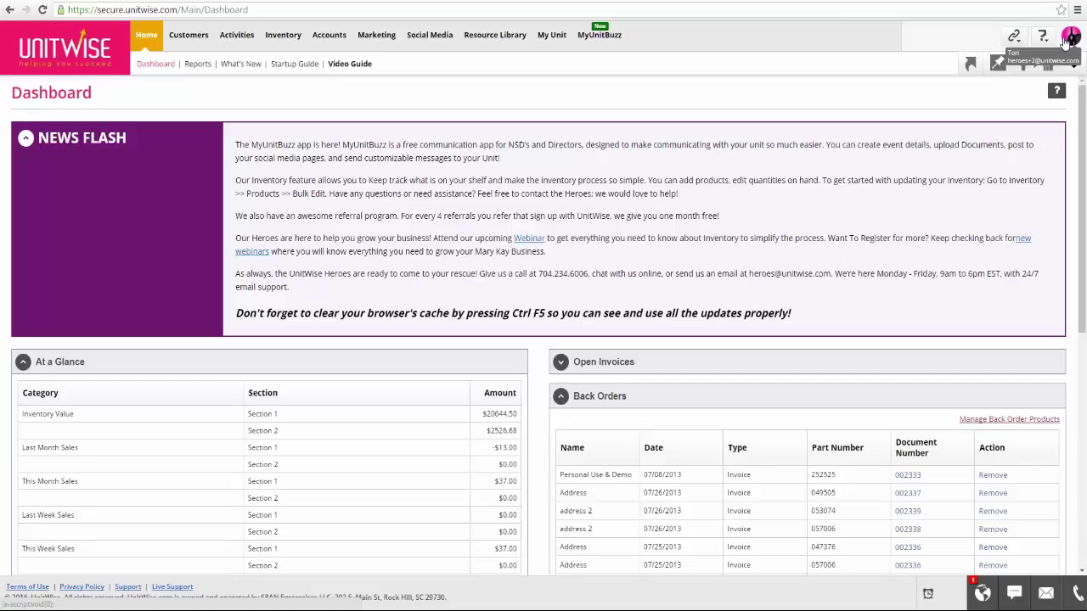
Open Preferences to the MK Credential section and check the stored InTouch user ID and password fields
left_click(1069, 38)
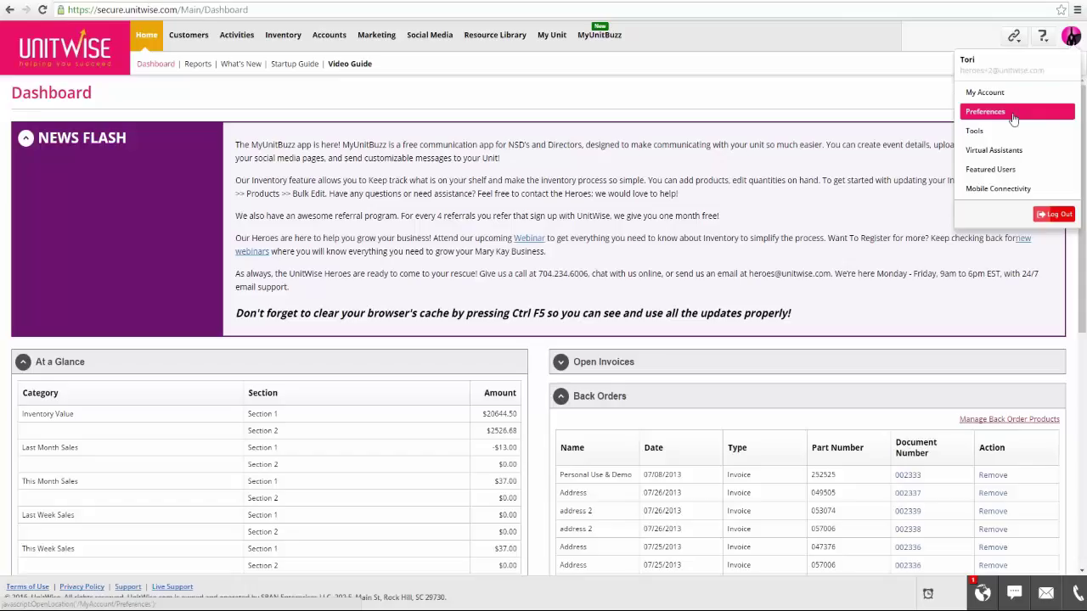
left_click(1013, 117)
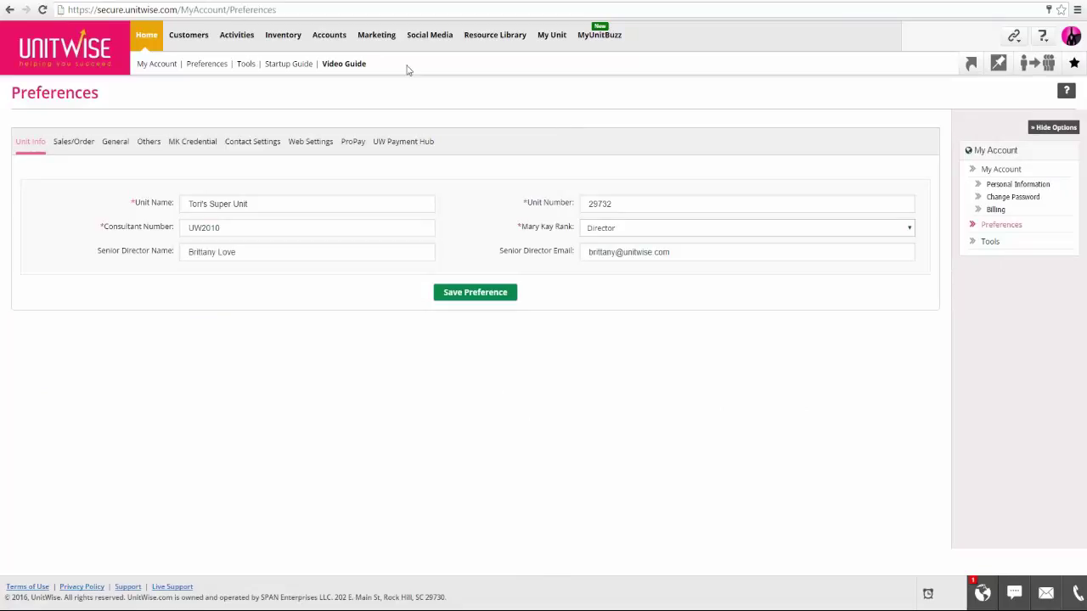
left_click(183, 144)
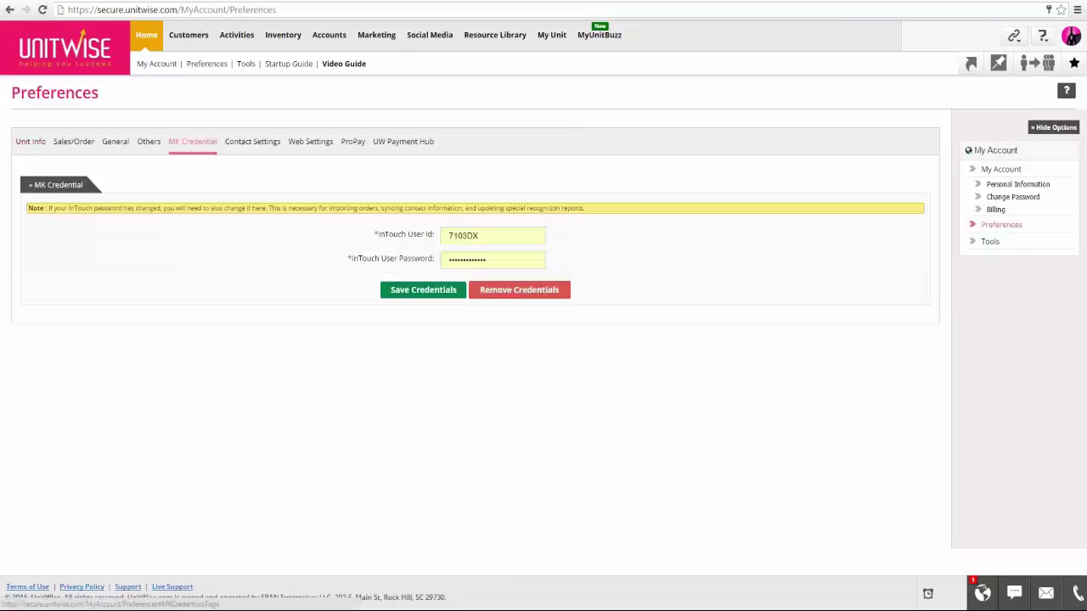
left_click(486, 240)
left_click(613, 237)
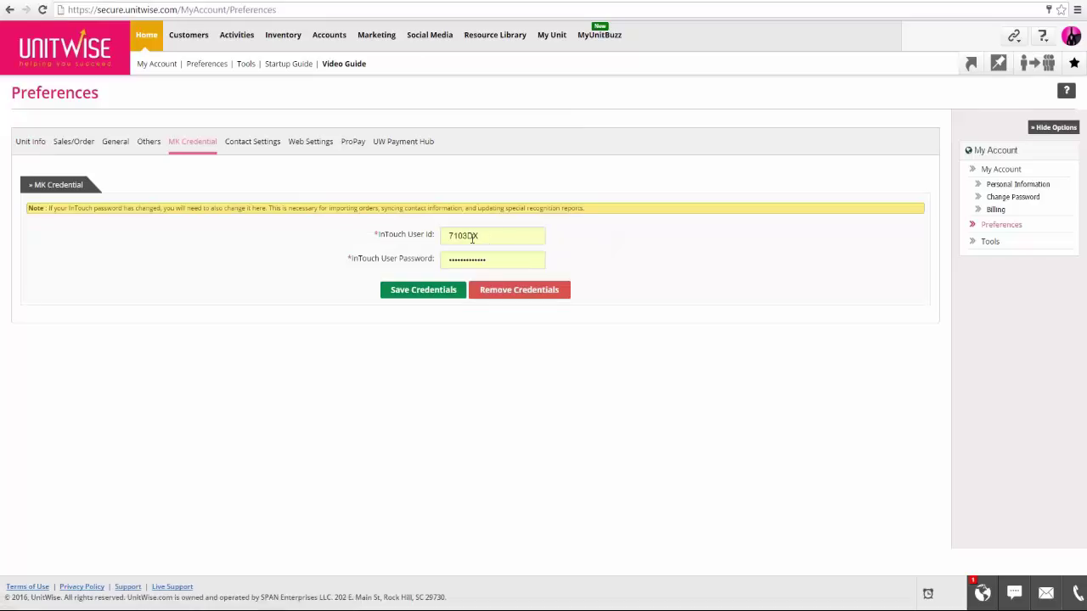
left_click(498, 257)
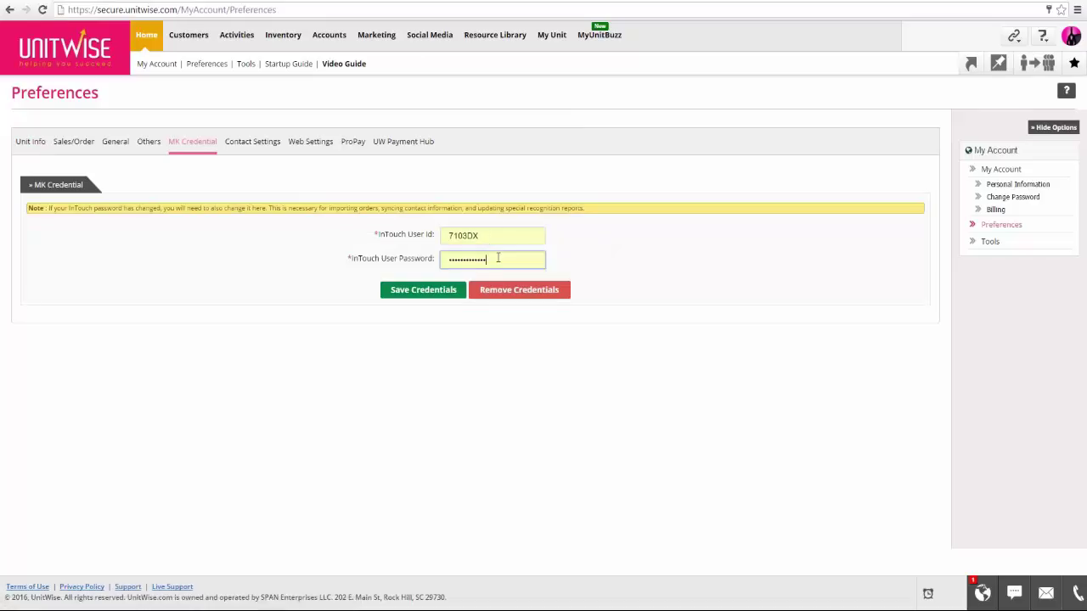
left_click(564, 253)
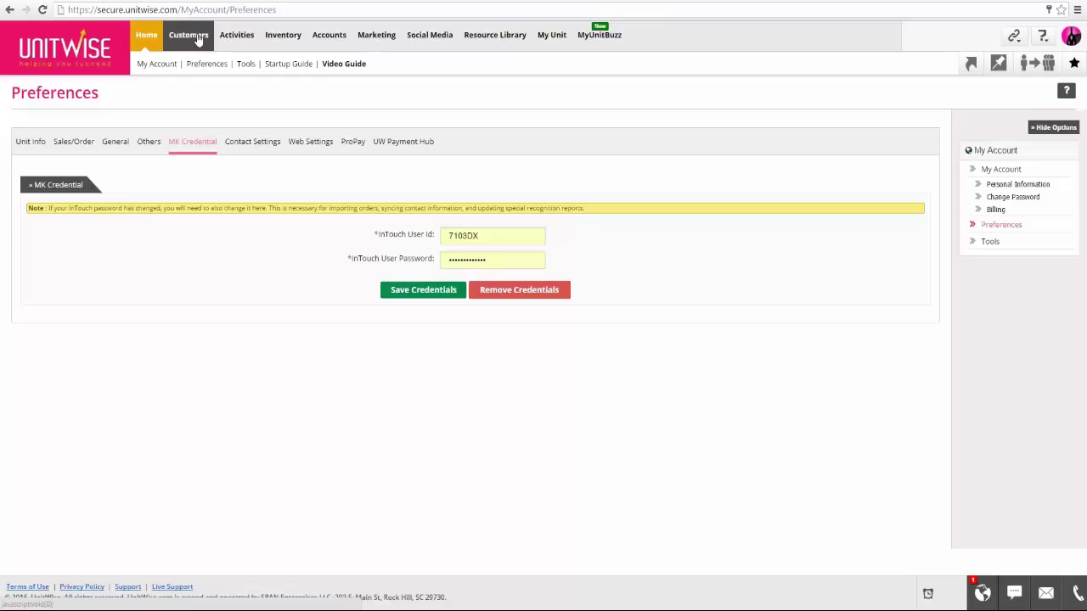
Show the Active Customers list of 968 customers and expand its Import/Sync options
left_click(197, 40)
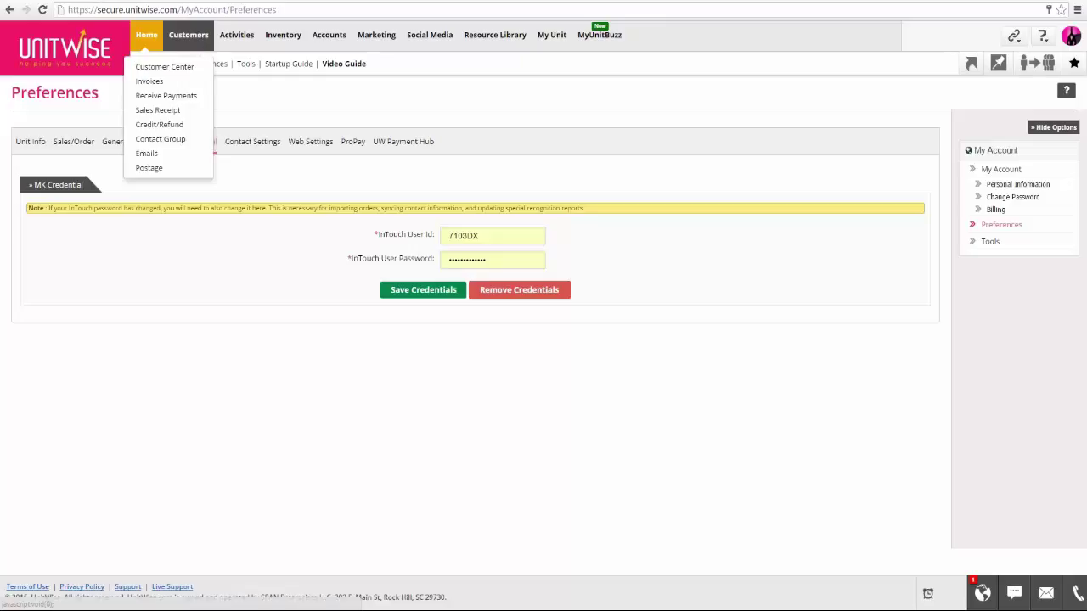
left_click(182, 67)
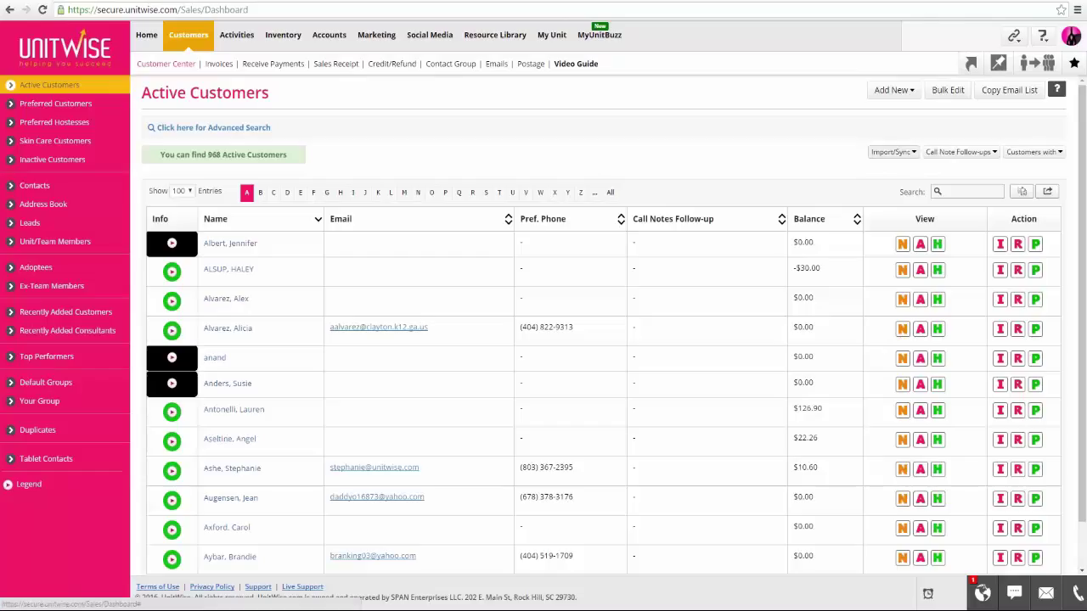
left_click(901, 153)
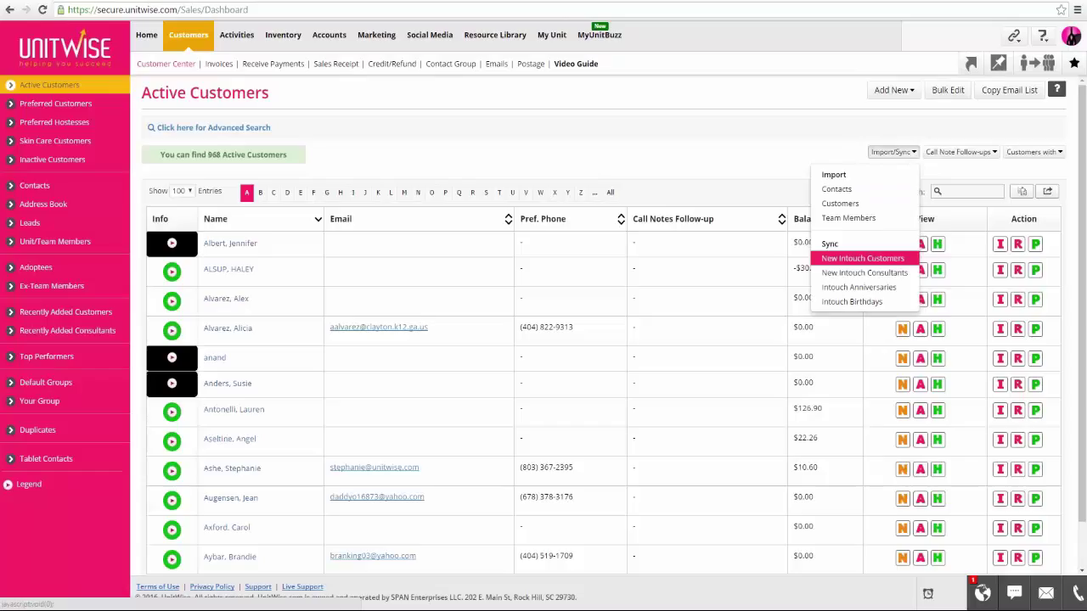
Sync new InTouch customers with the name, email and phone overlay enabled, then close the dialog
left_click(896, 258)
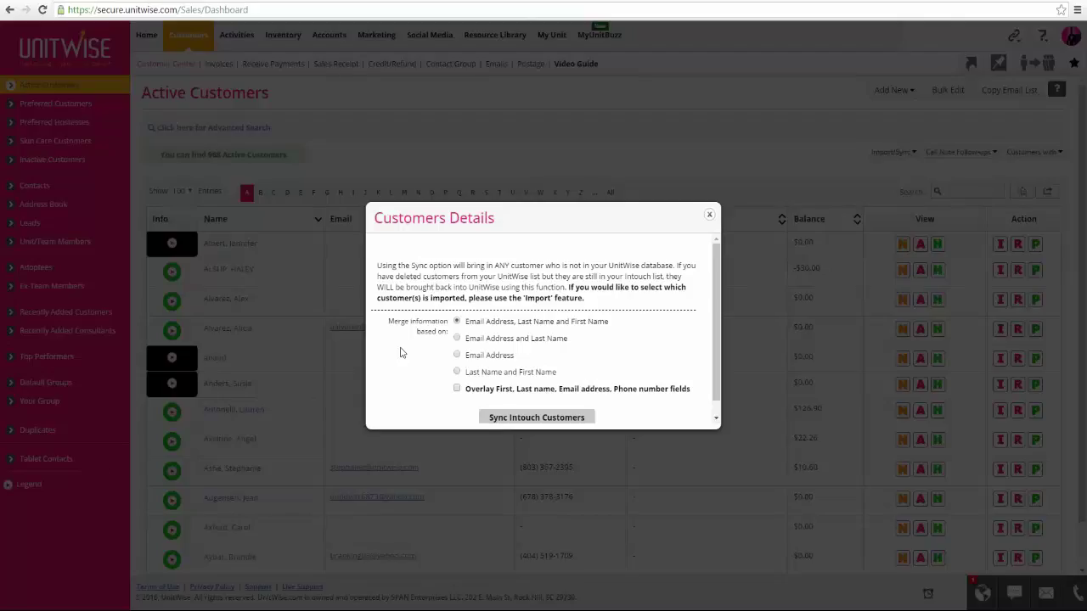
left_click(456, 389)
scroll(586, 417, "down", 1)
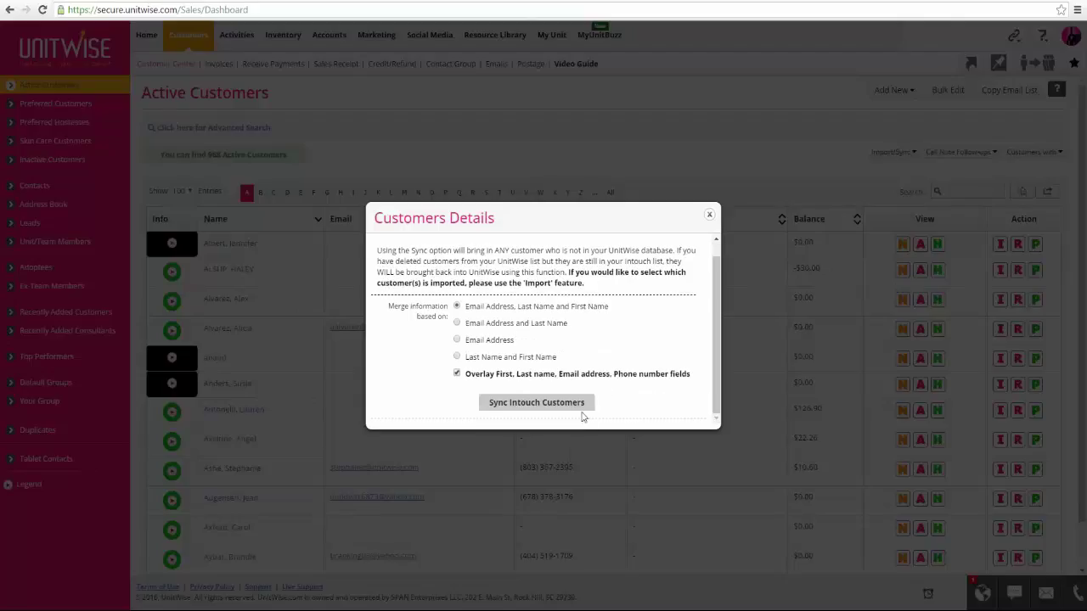
left_click(457, 374)
left_click(457, 373)
left_click(499, 403)
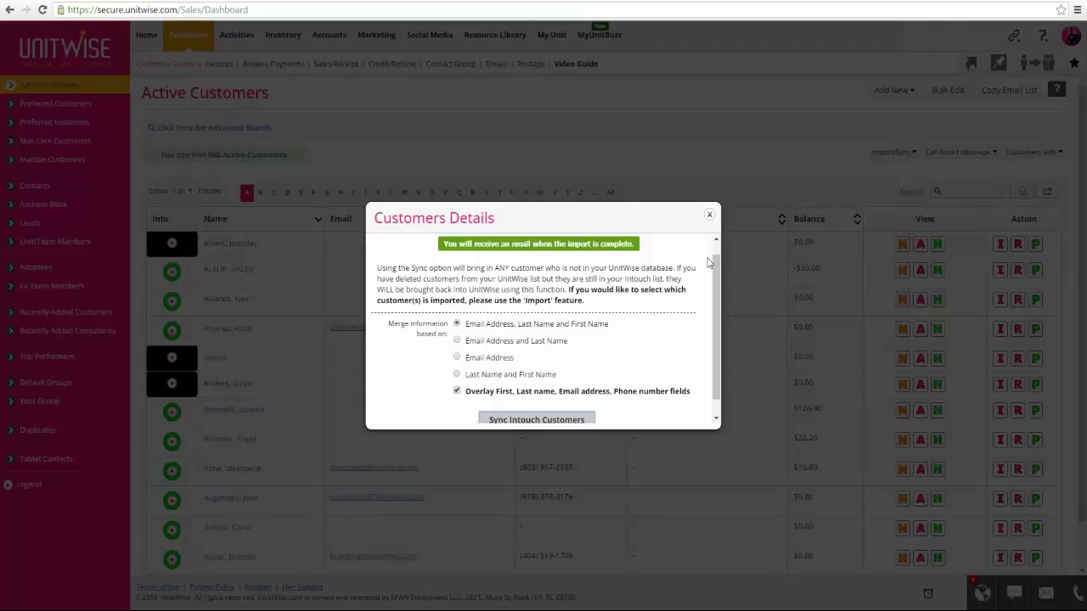
left_click(709, 215)
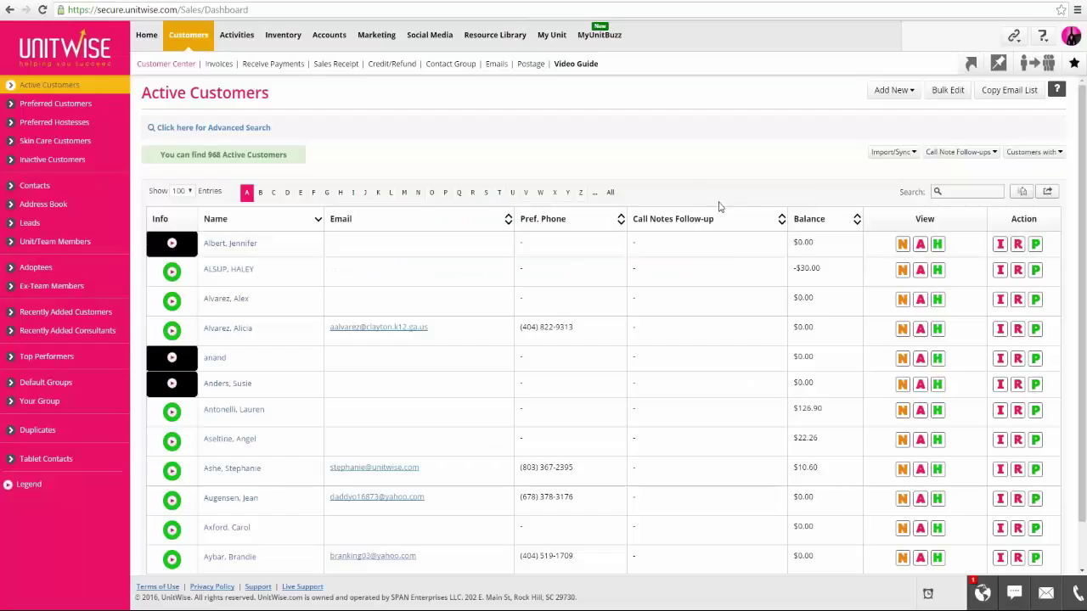
Open the InTouch Birthdays sync and close it without running it
left_click(880, 155)
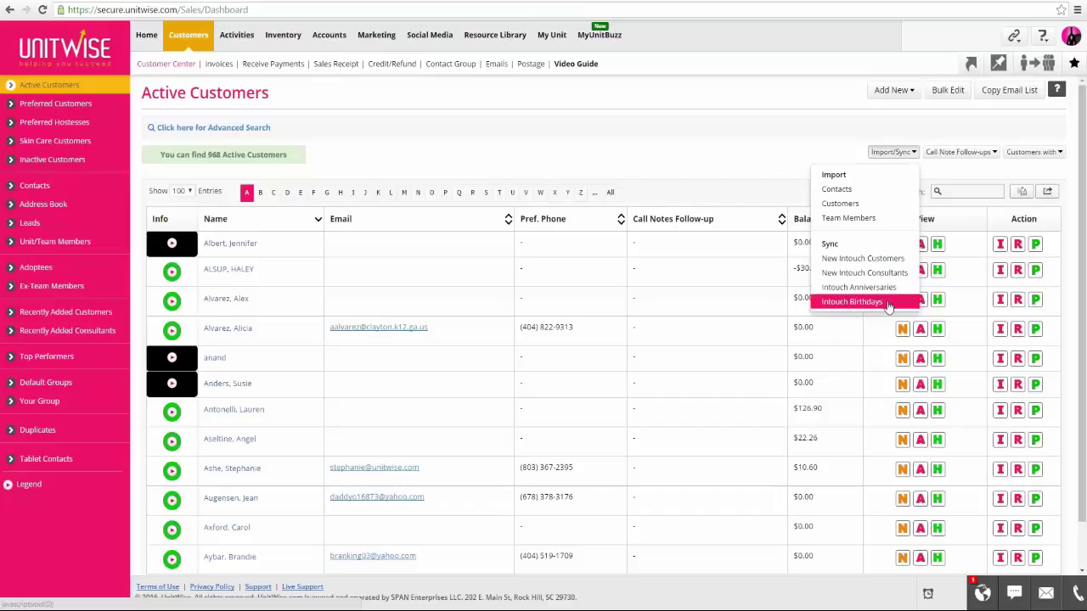
left_click(851, 303)
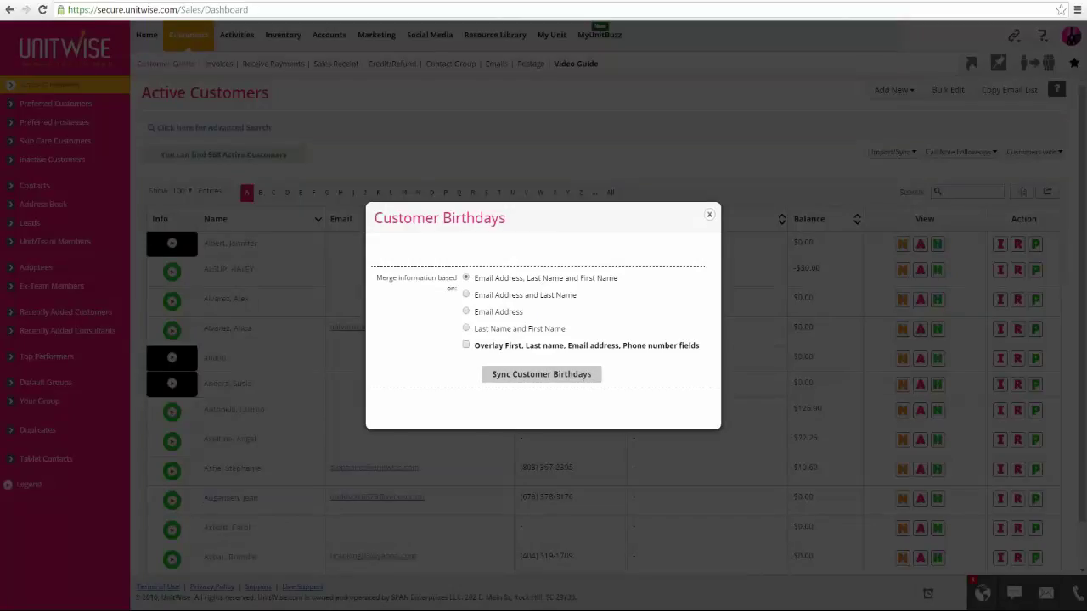
left_click(709, 214)
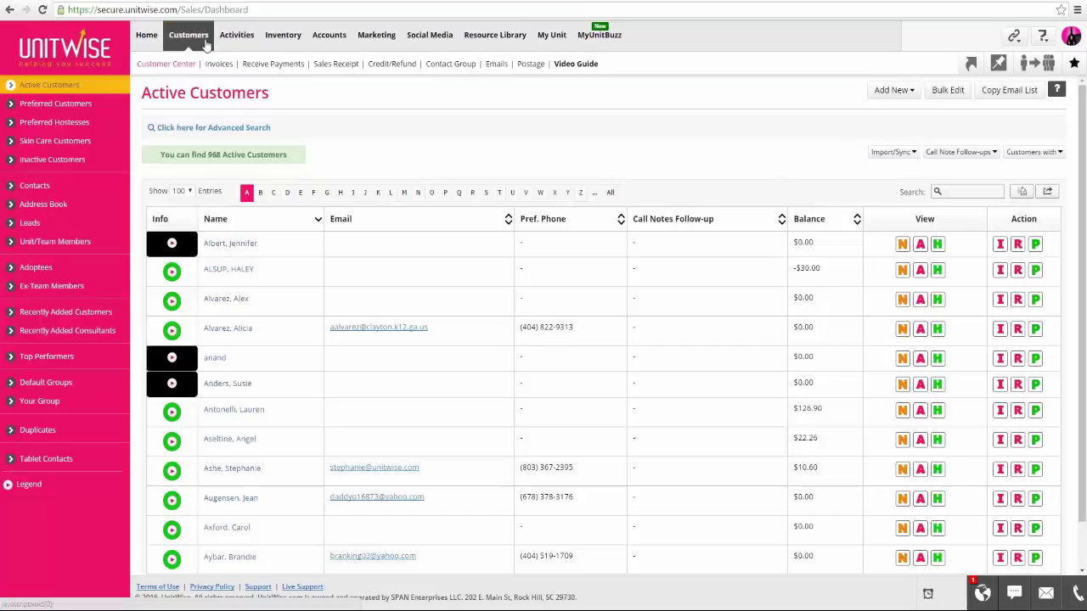
Reload Active Customers, now showing 969 customers, and expand the Add New options
mouse_move(206, 45)
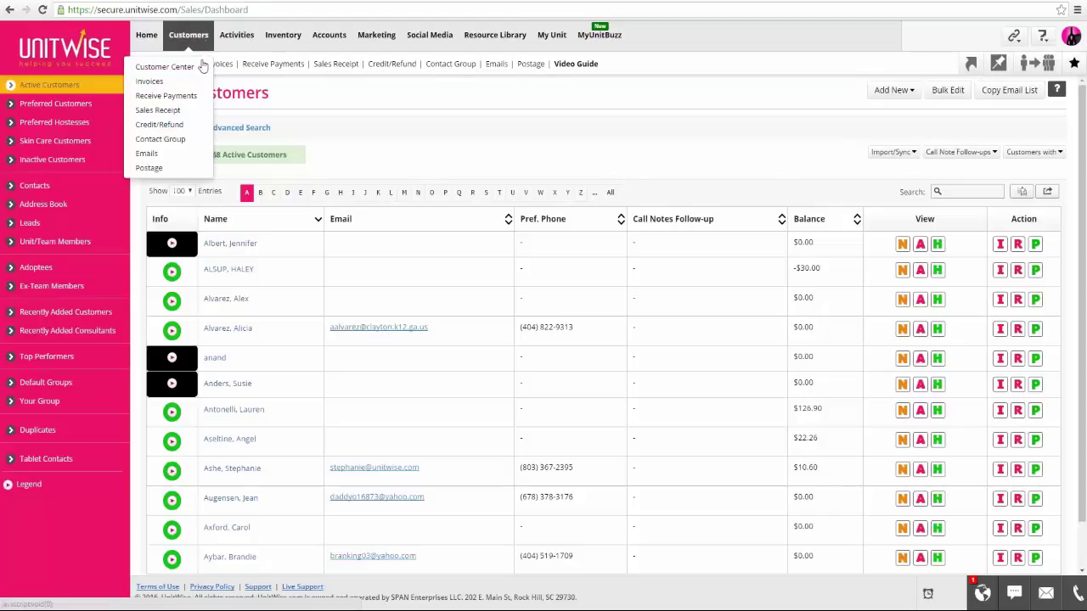
left_click(202, 68)
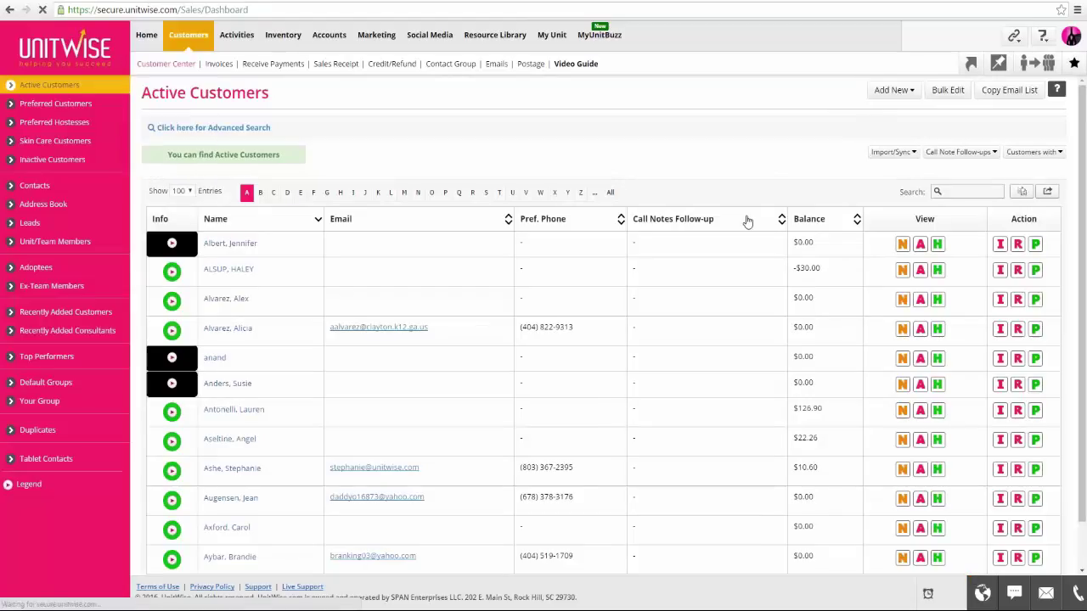
left_click(889, 93)
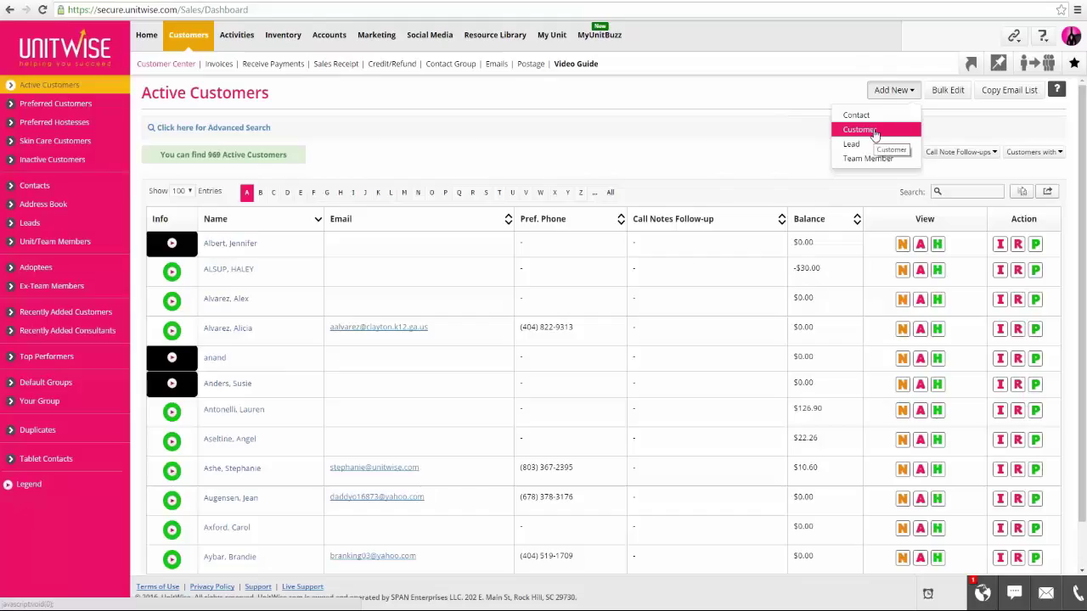
Save a new customer with the customer's first name, last name and email address, then close the record
left_click(875, 131)
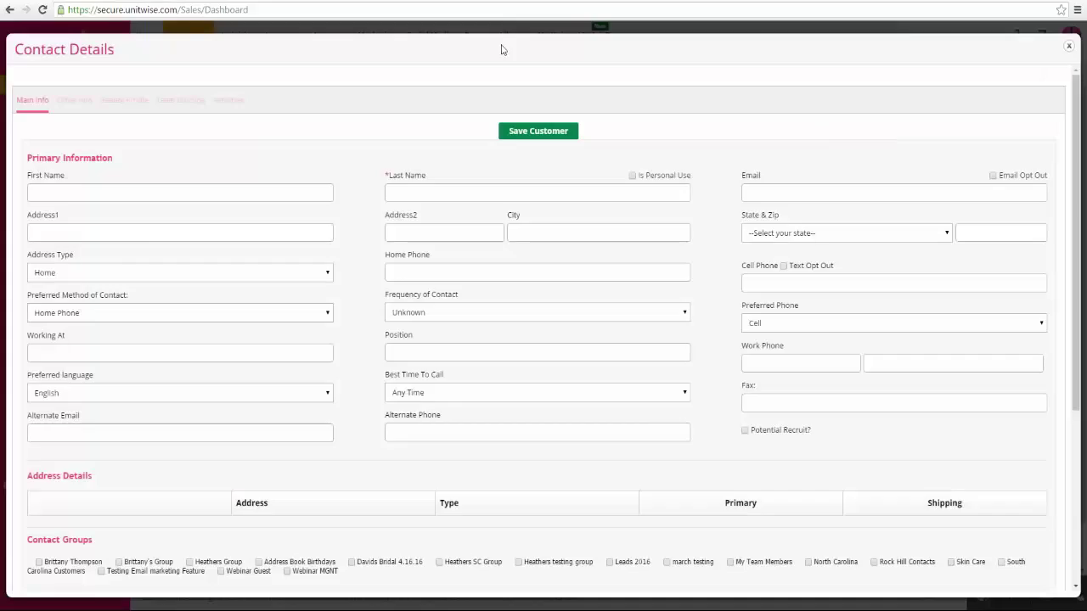
left_click(252, 192)
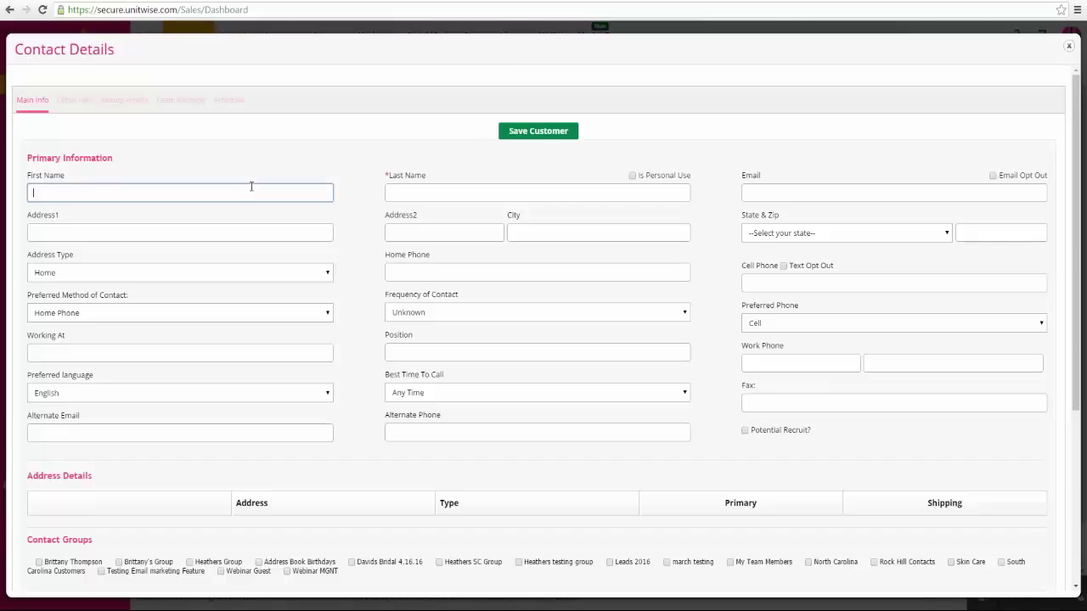
key("Tab")
key("Tab")
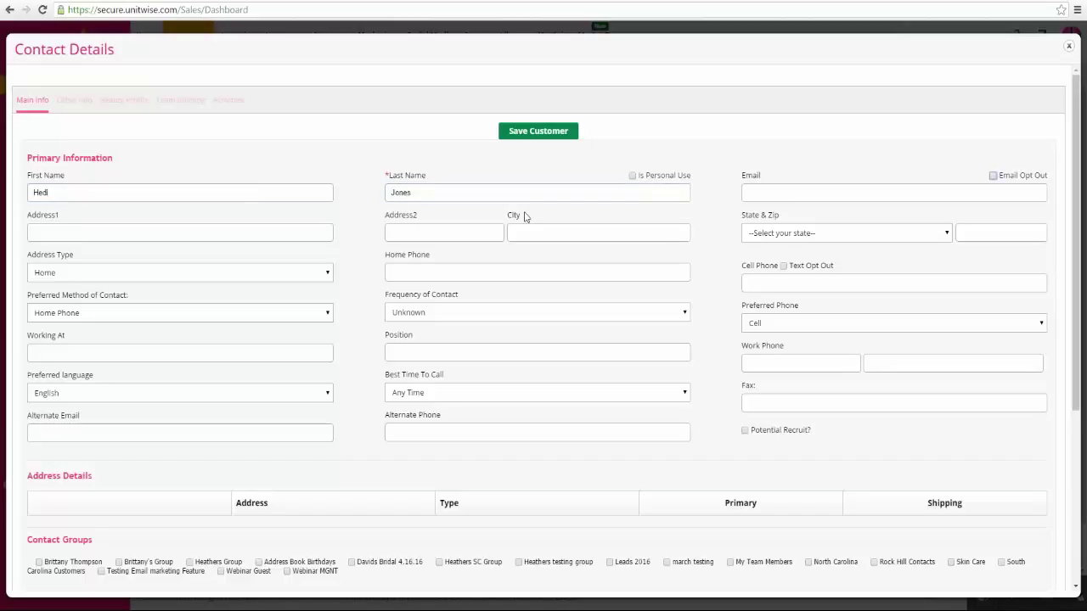
key("Tab")
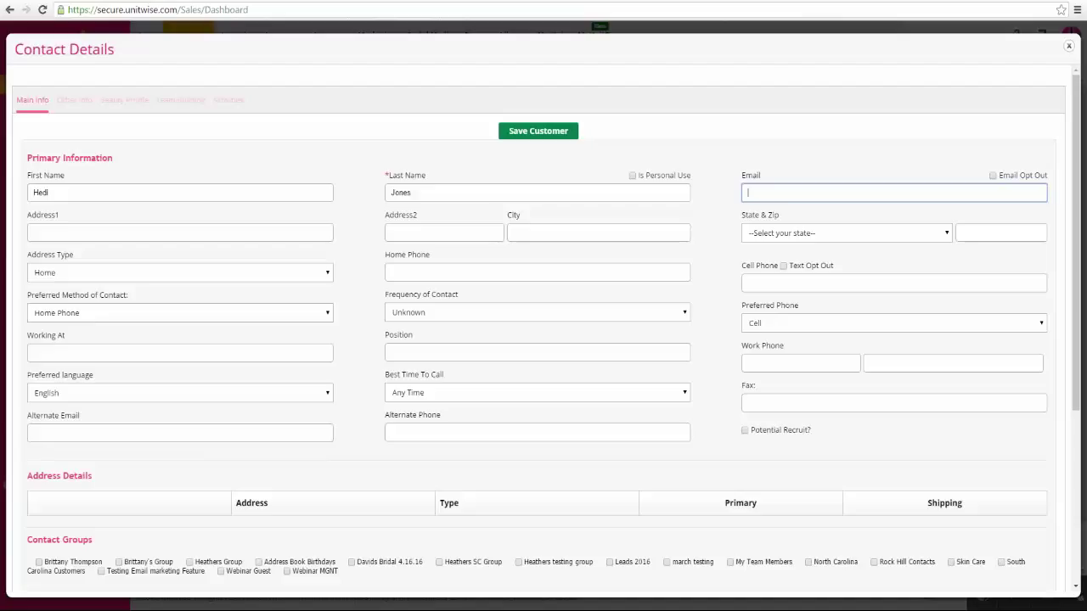
left_click(570, 133)
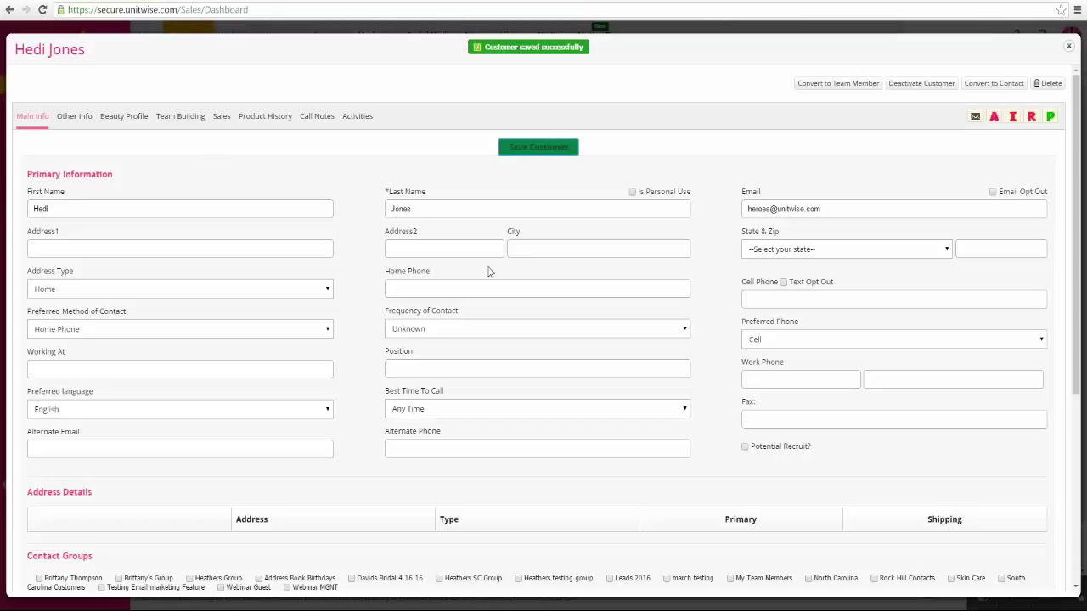
left_click(1068, 45)
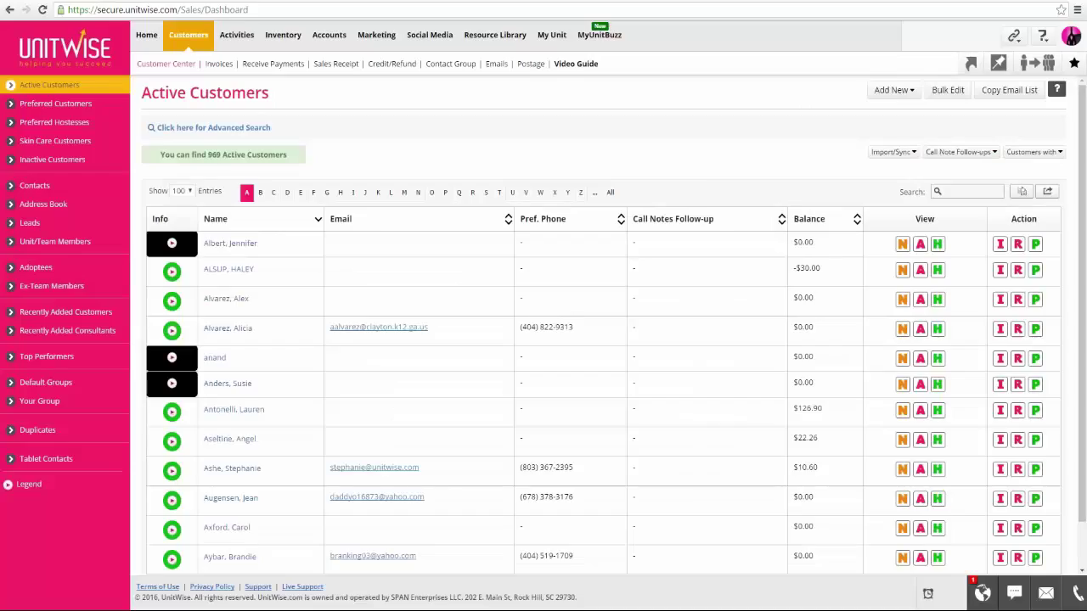
Dismiss the Add New options without choosing anything and expand the Customers menu
left_click(893, 90)
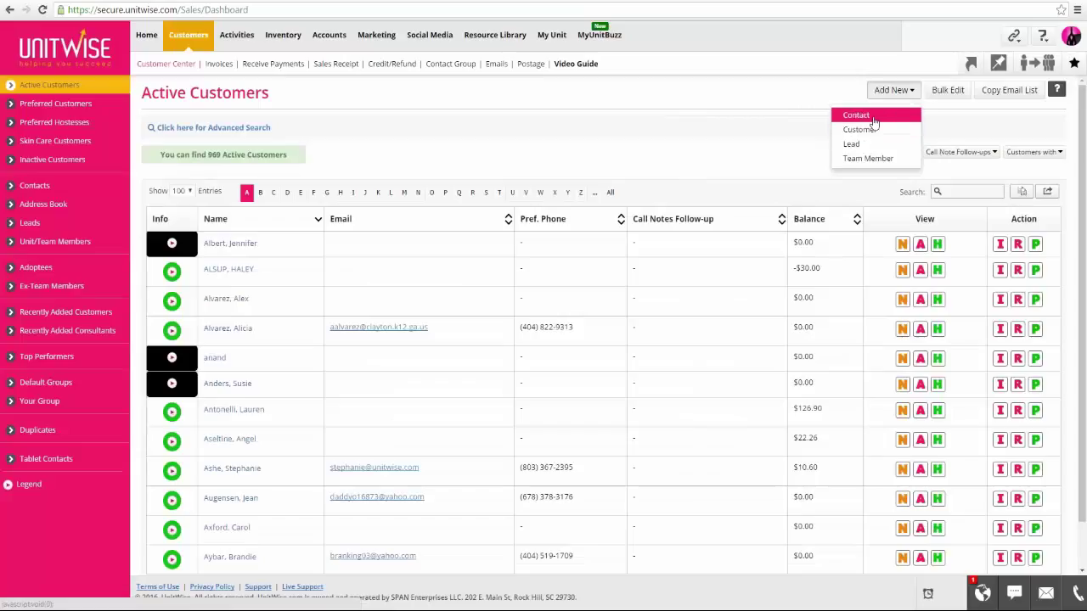
left_click(846, 159)
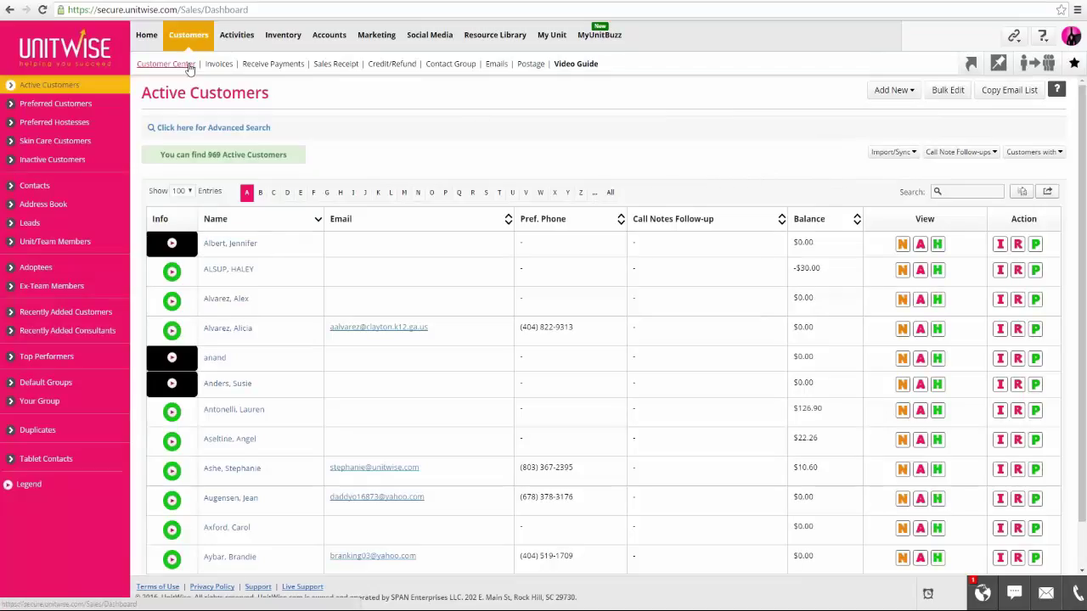
left_click(891, 92)
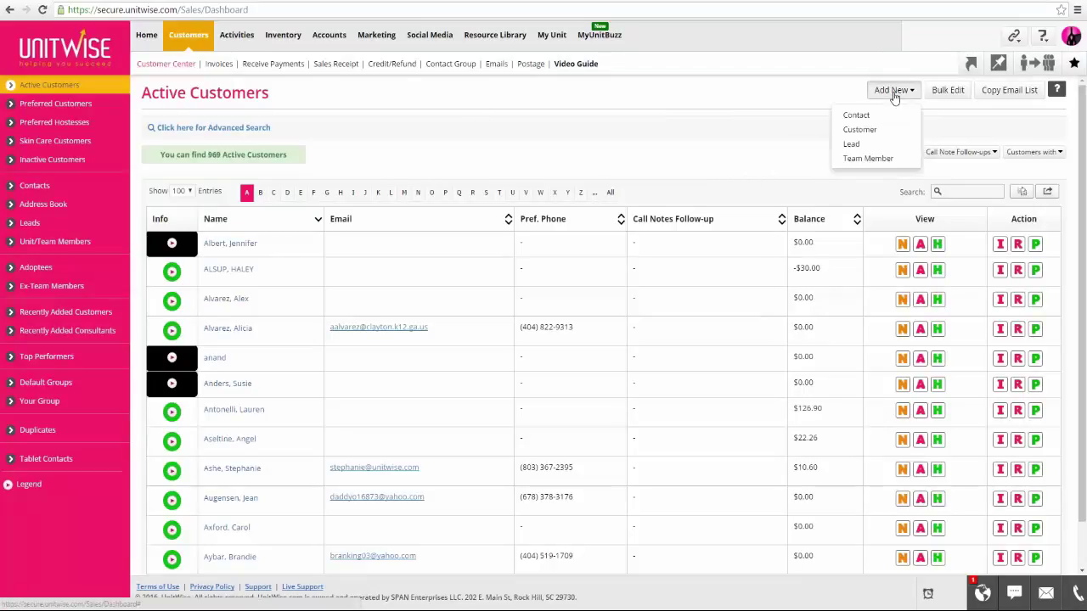
left_click(782, 95)
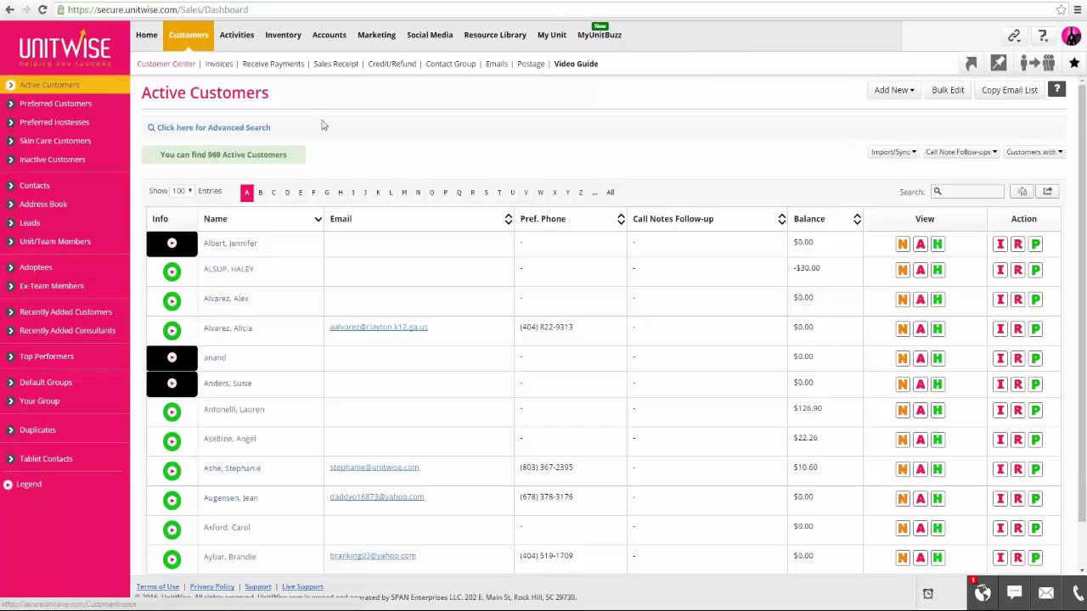
left_click(179, 42)
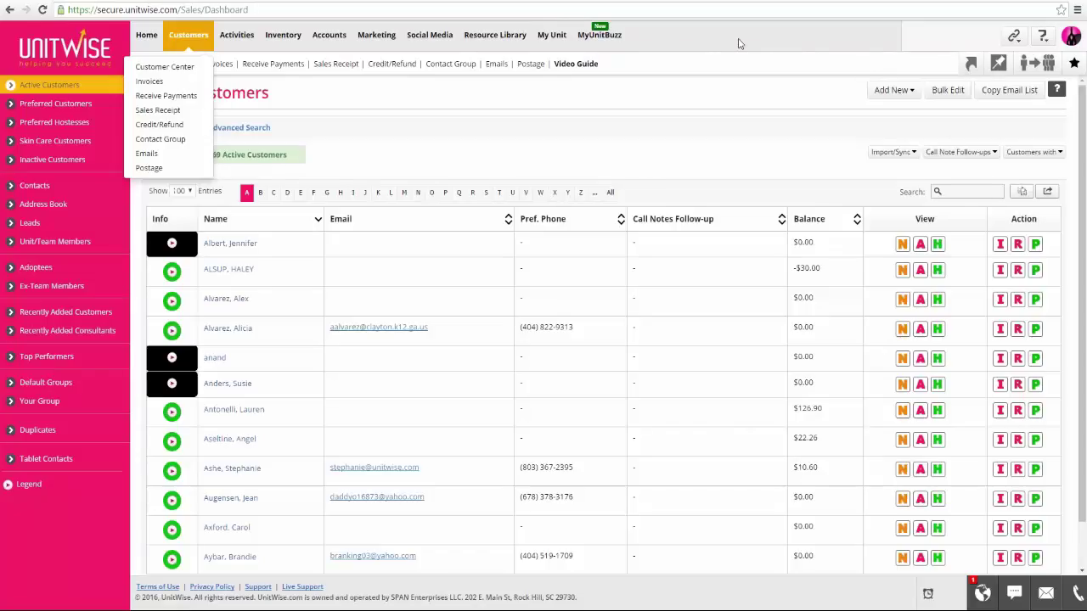
Go to the empty Customer Invoices page and start a blank Create Invoice form
left_click(179, 40)
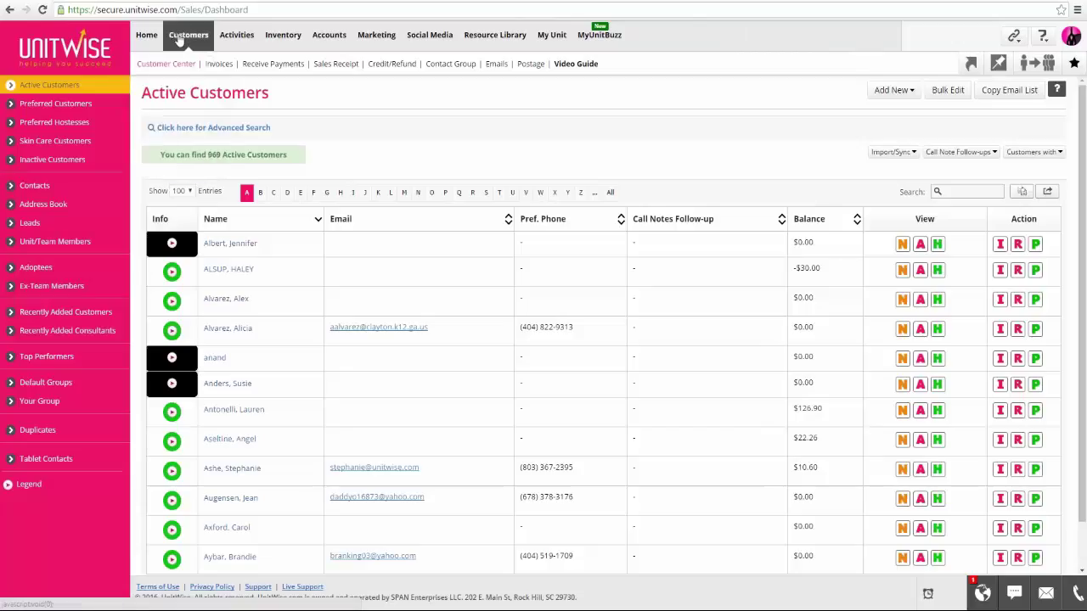
mouse_move(181, 51)
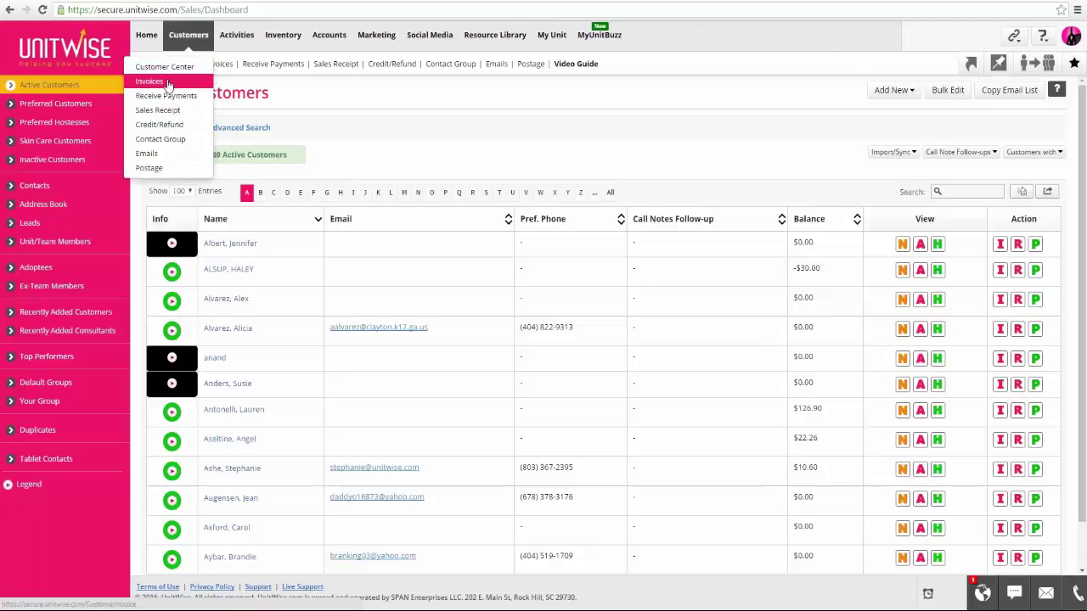
left_click(169, 90)
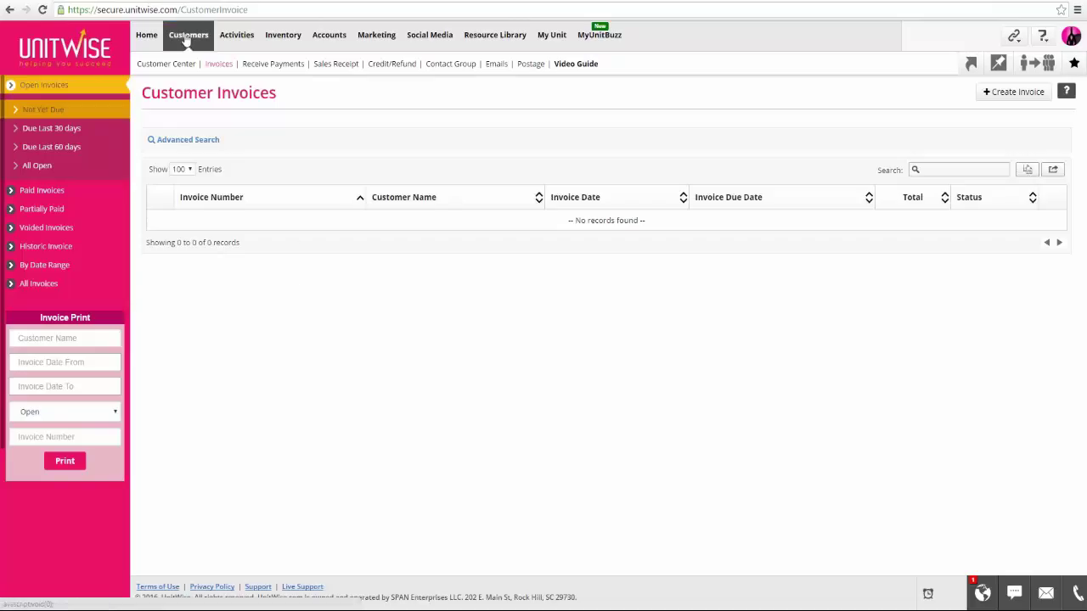
mouse_move(186, 40)
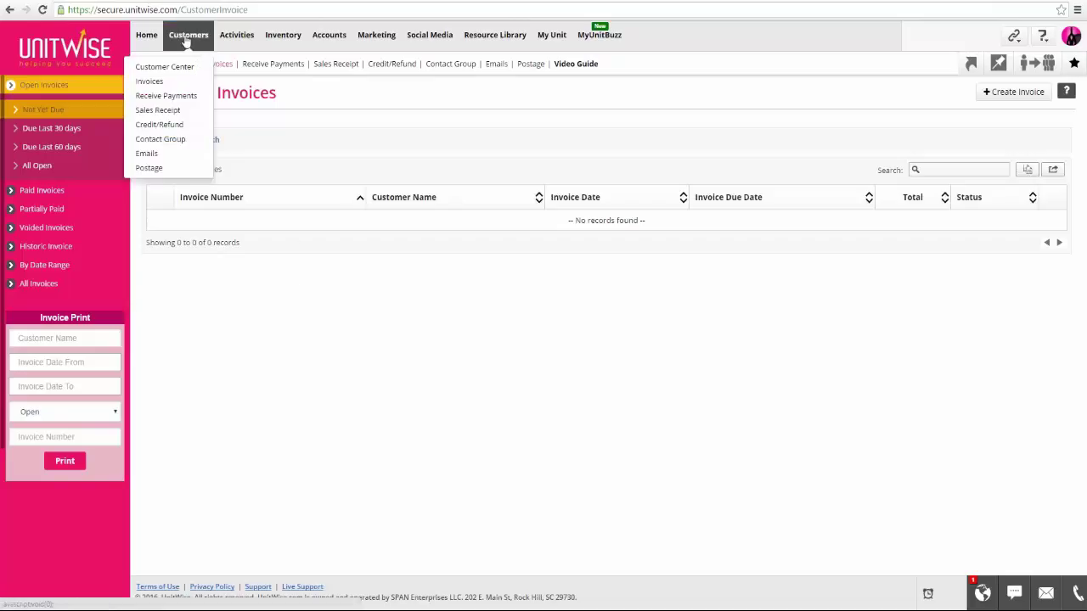
left_click(166, 82)
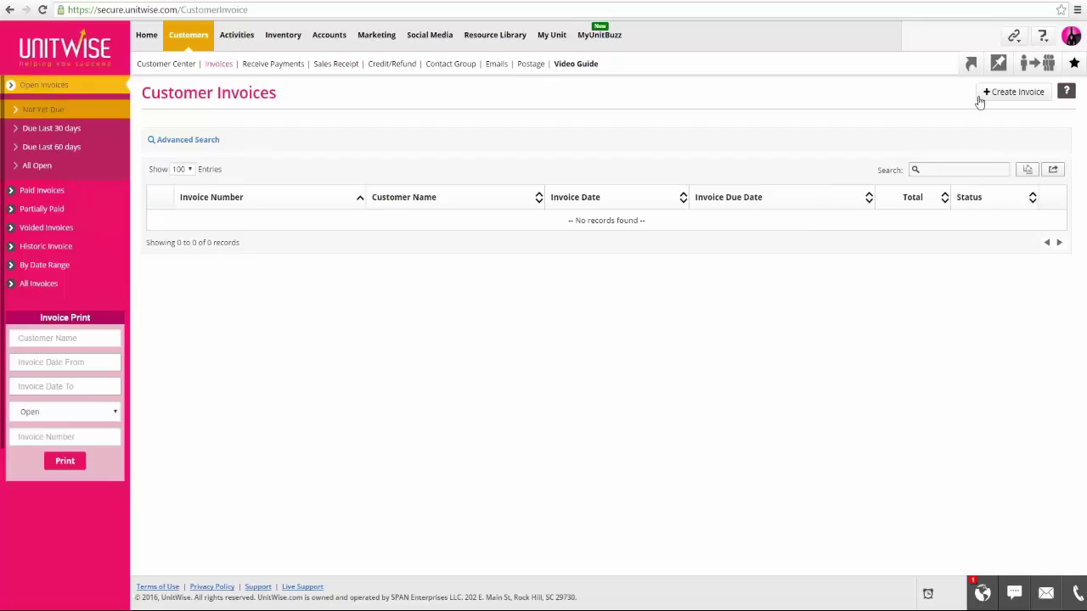
left_click(1027, 93)
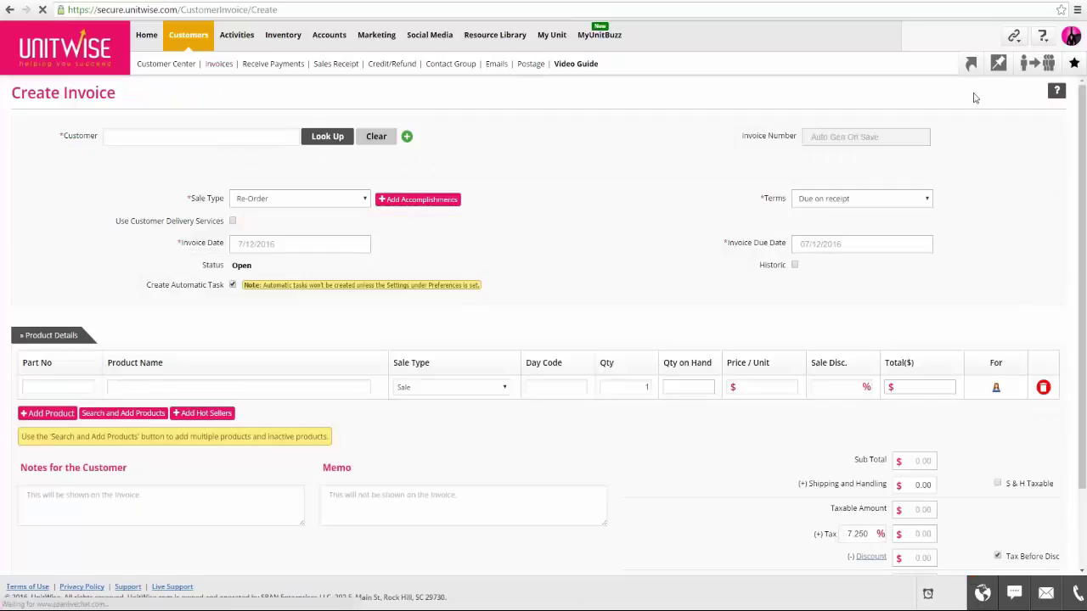
Enter the first letters of the customer's name in the invoice's Customer field to get suggestions
left_click(168, 137)
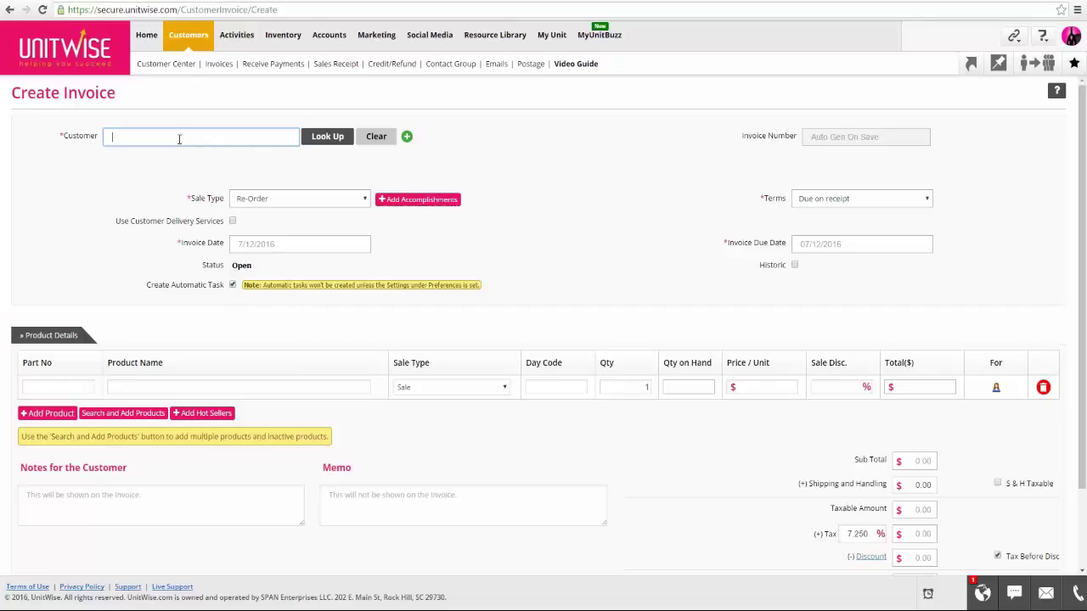
type("hed")
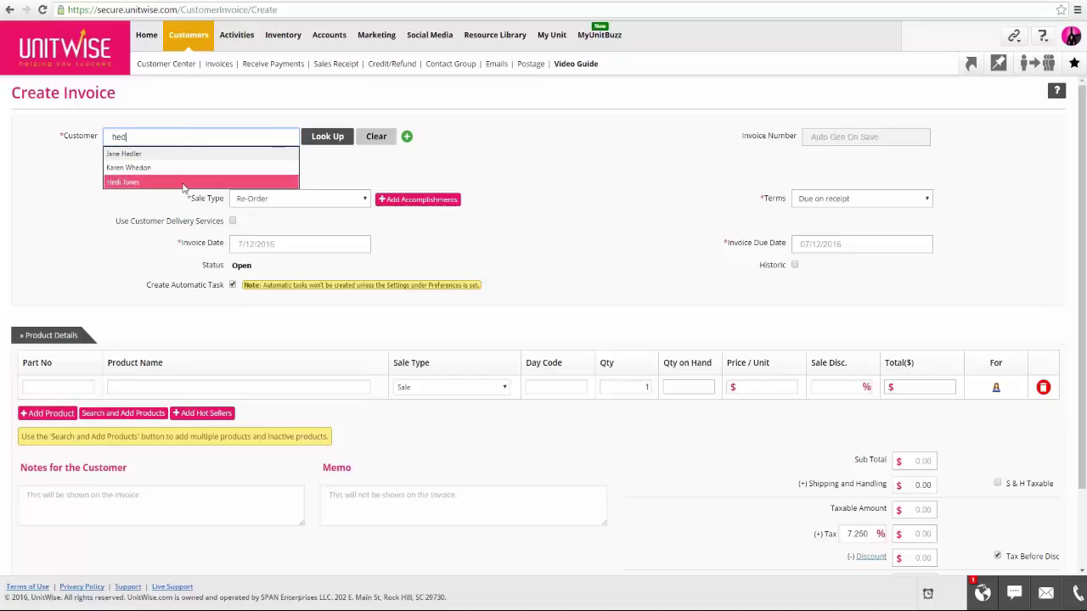
Select the suggested customer for the invoice and keep Sale Type as Re-Order
left_click(186, 184)
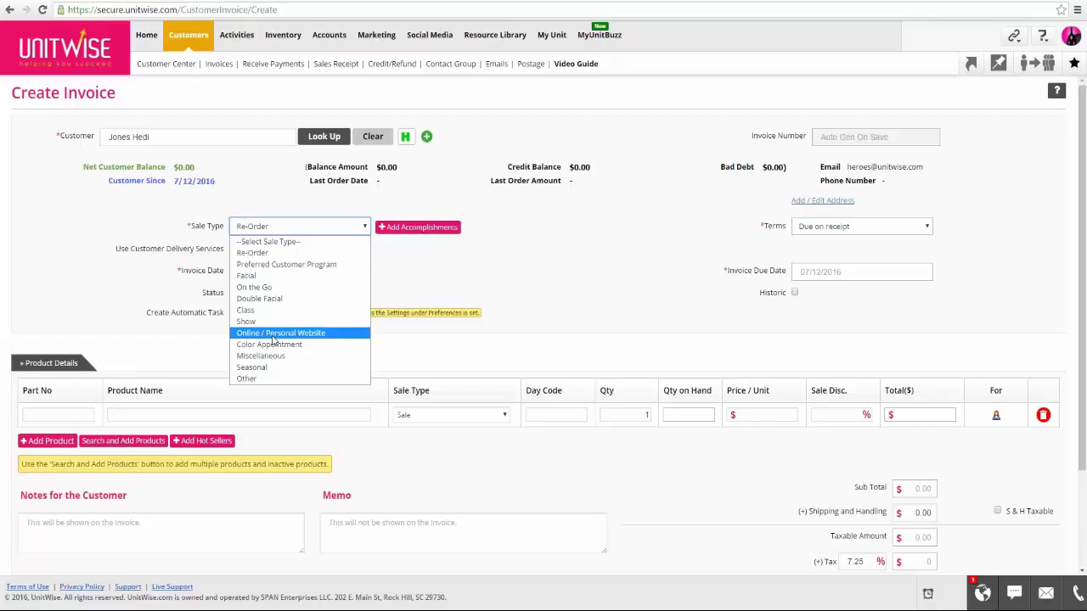
left_click(254, 253)
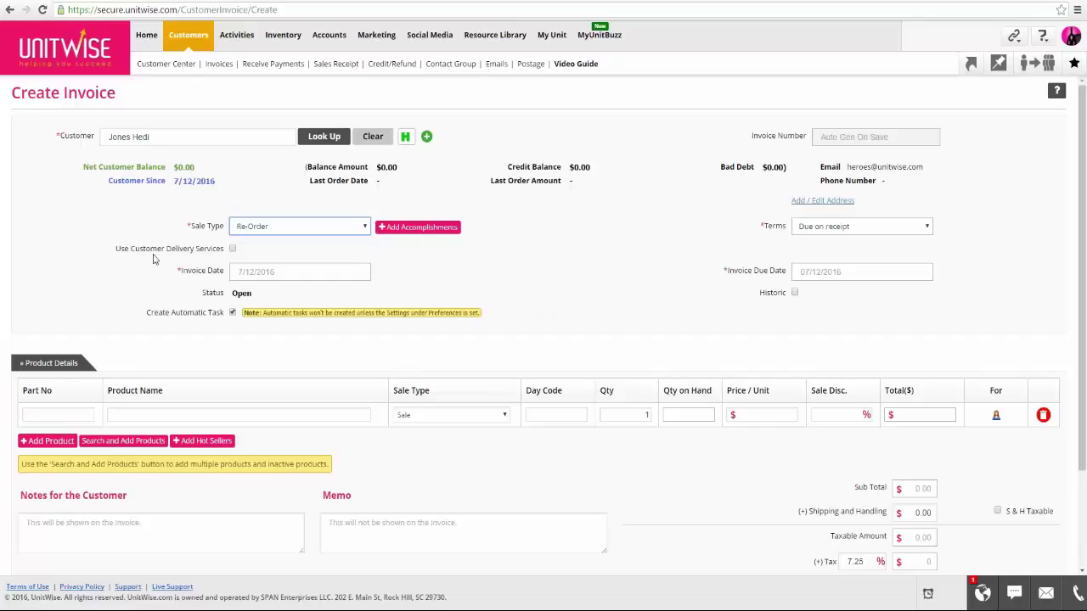
Leave customer delivery services off so shipping stays 0.00, and open the July 2016 invoice date calendar
left_click(233, 250)
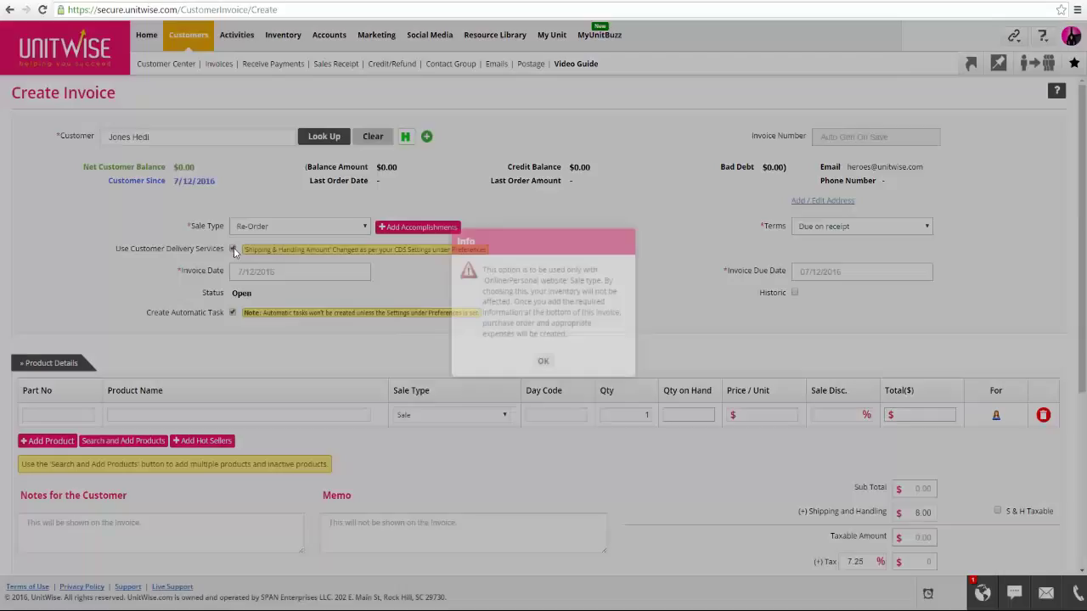
left_click(544, 361)
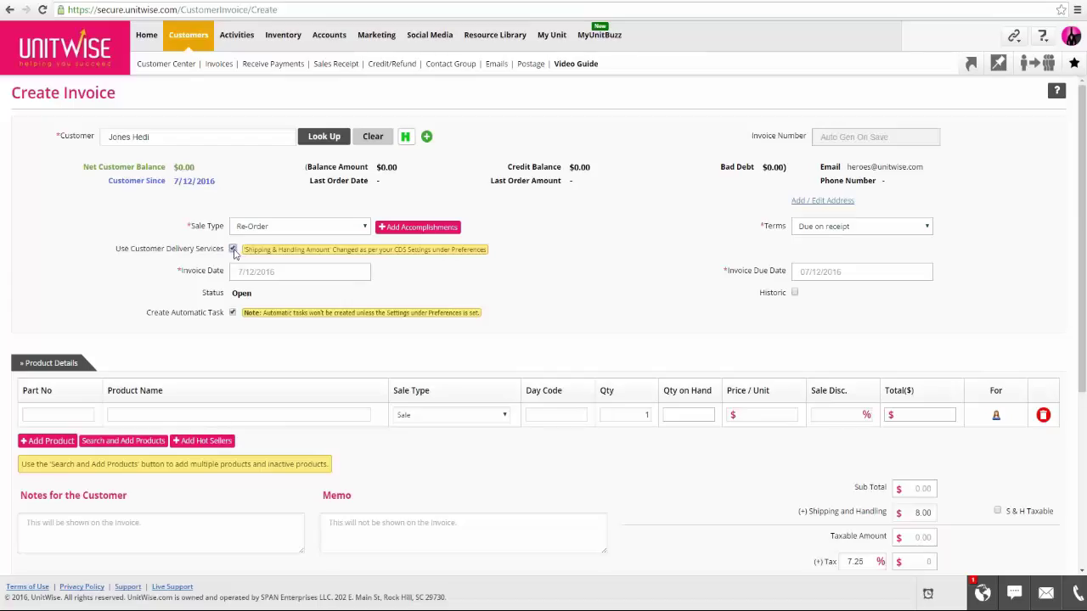
left_click(232, 250)
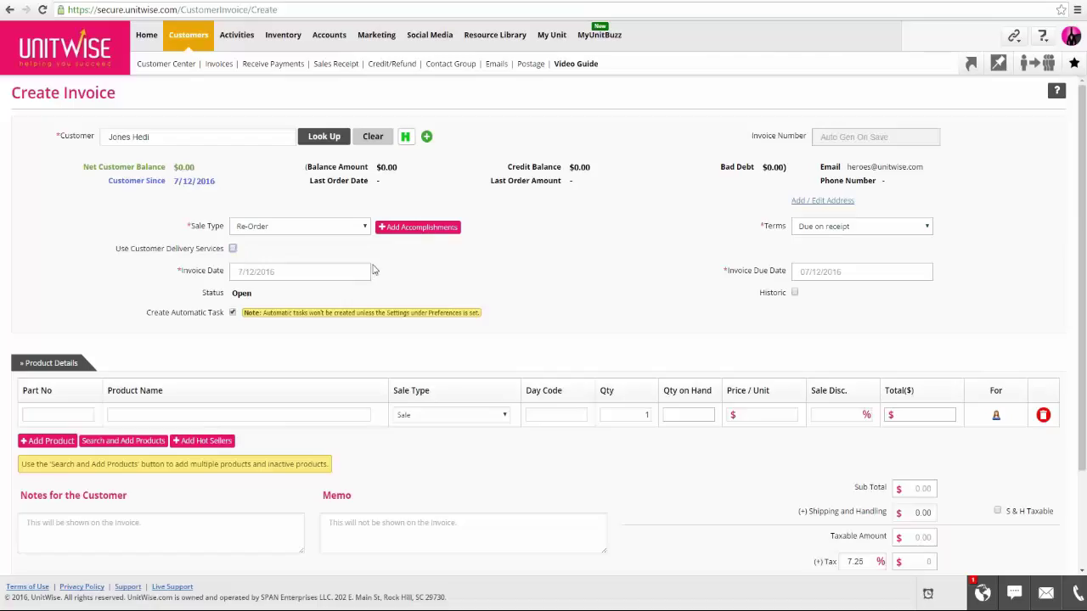
left_click(265, 272)
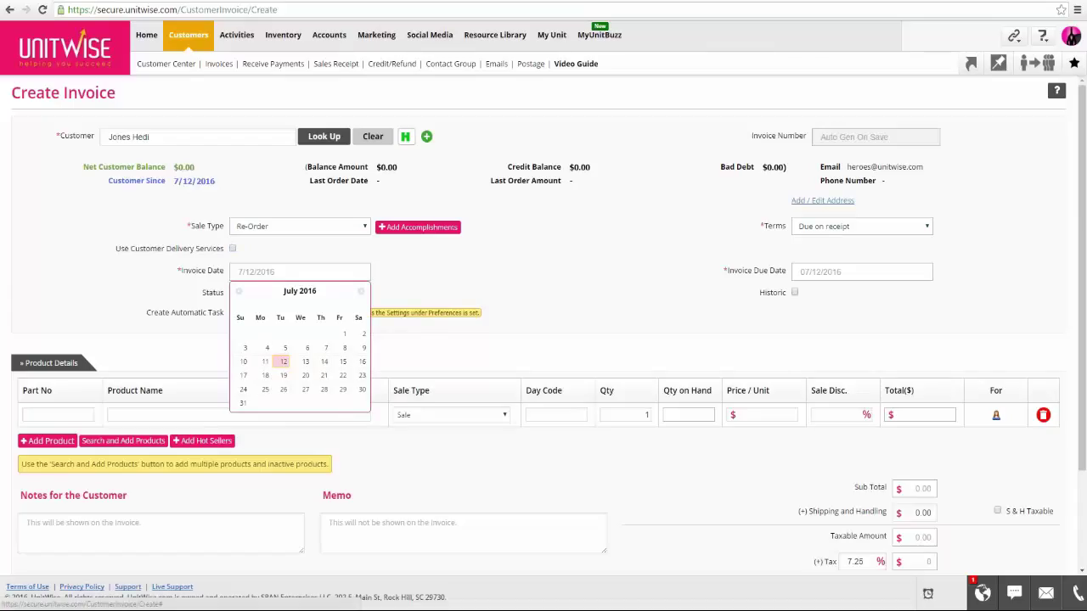
Set the invoice date to 07/10/2016 and leave the invoice unmarked as historic
left_click(244, 362)
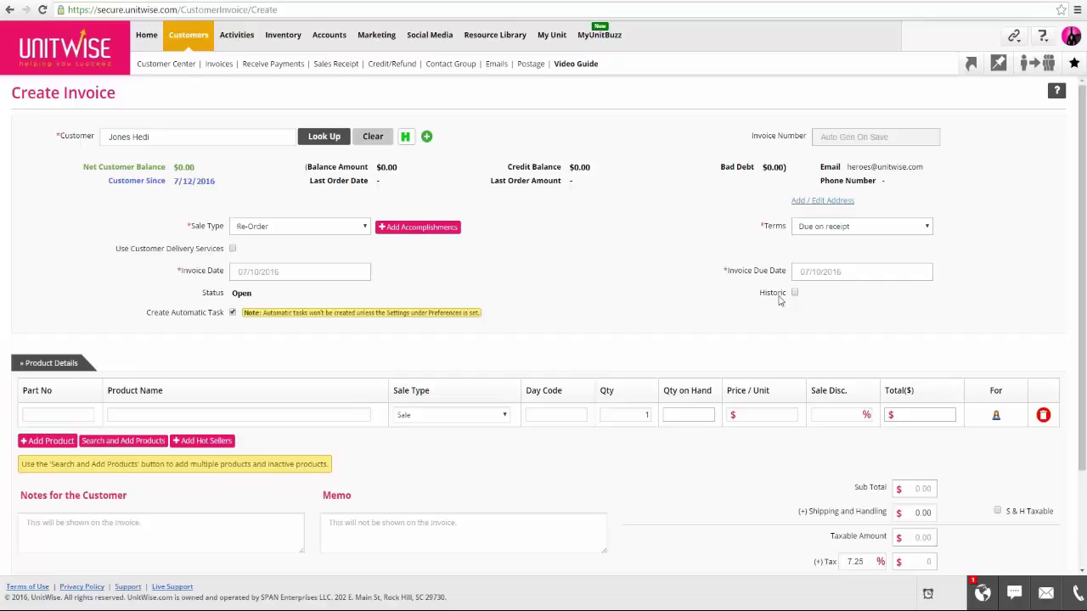
left_click(794, 292)
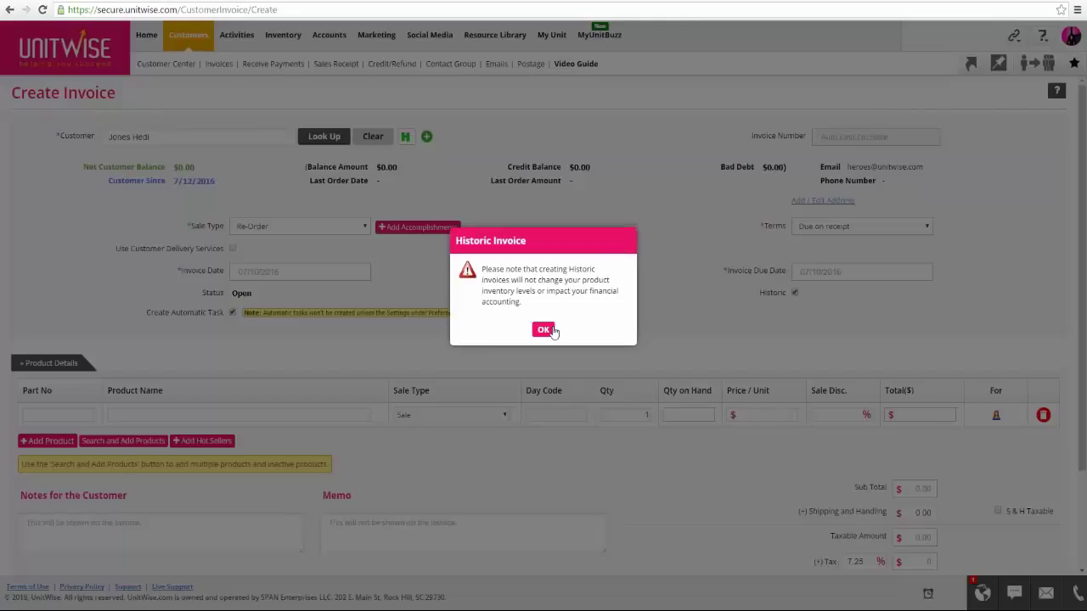
left_click(551, 331)
left_click(795, 294)
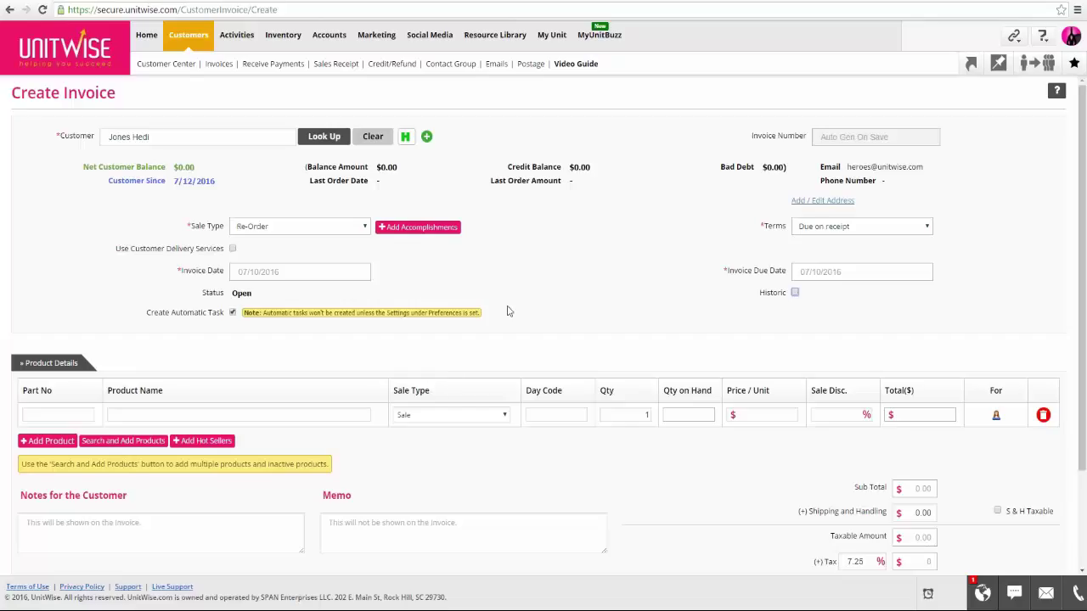
left_click(825, 227)
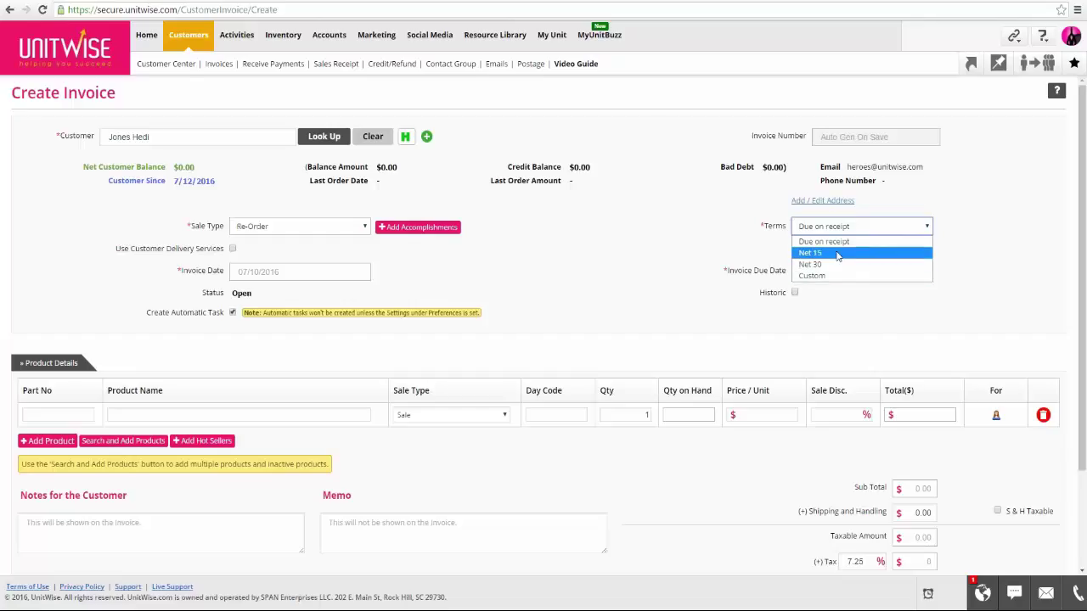
left_click(839, 243)
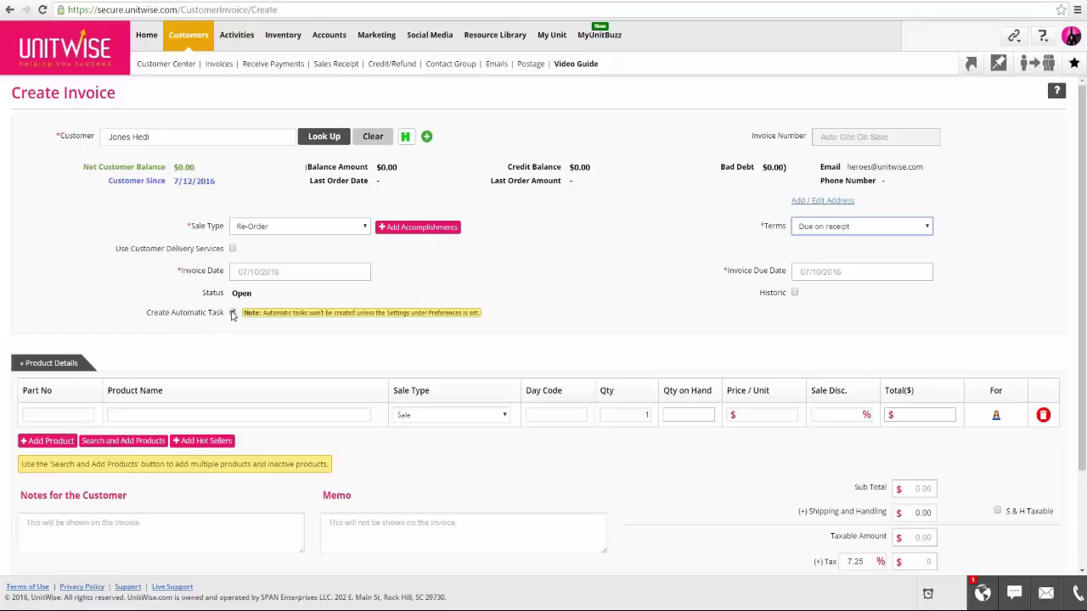
left_click(232, 314)
left_click(232, 313)
Add the TimeWise Anti-Aging moisturizer and the TimeWise cleanser and moisturizer samples as invoice lines
left_click(162, 417)
scroll(165, 411, "down", 3)
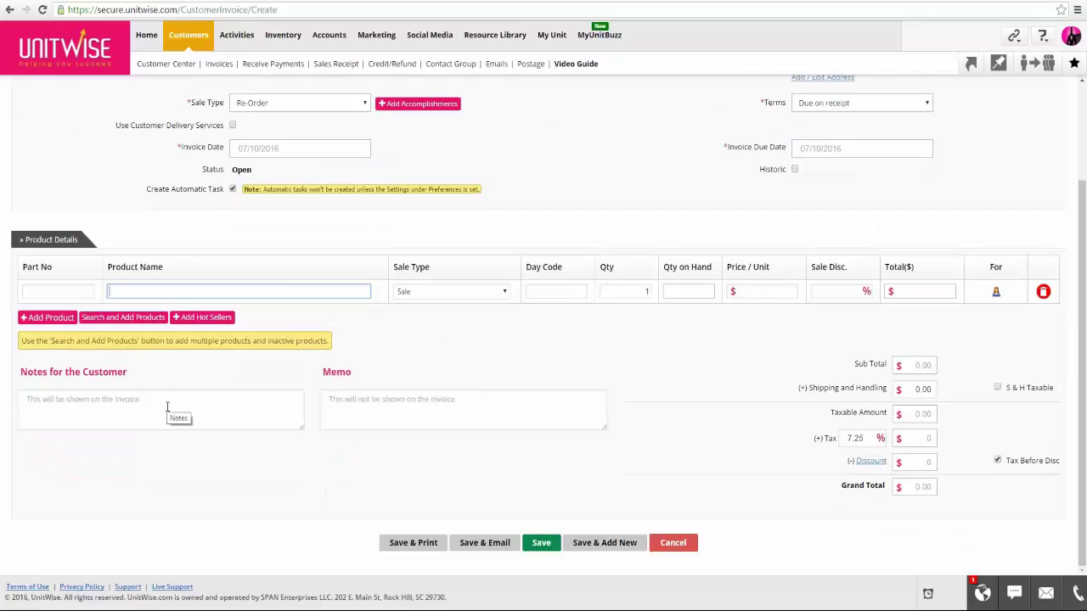
type("Timewise")
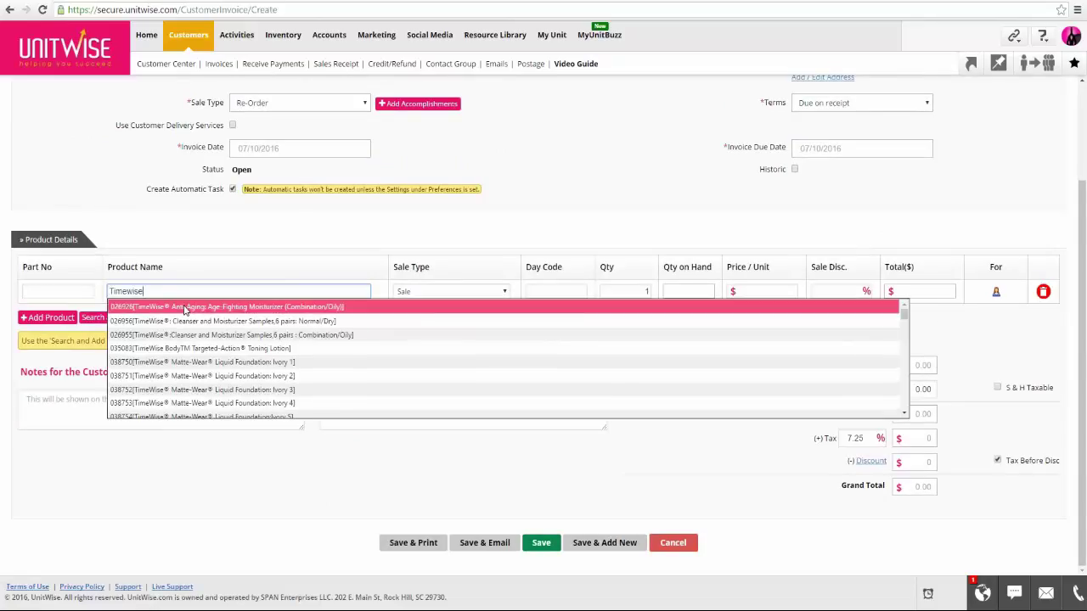
left_click(184, 309)
left_click(224, 325)
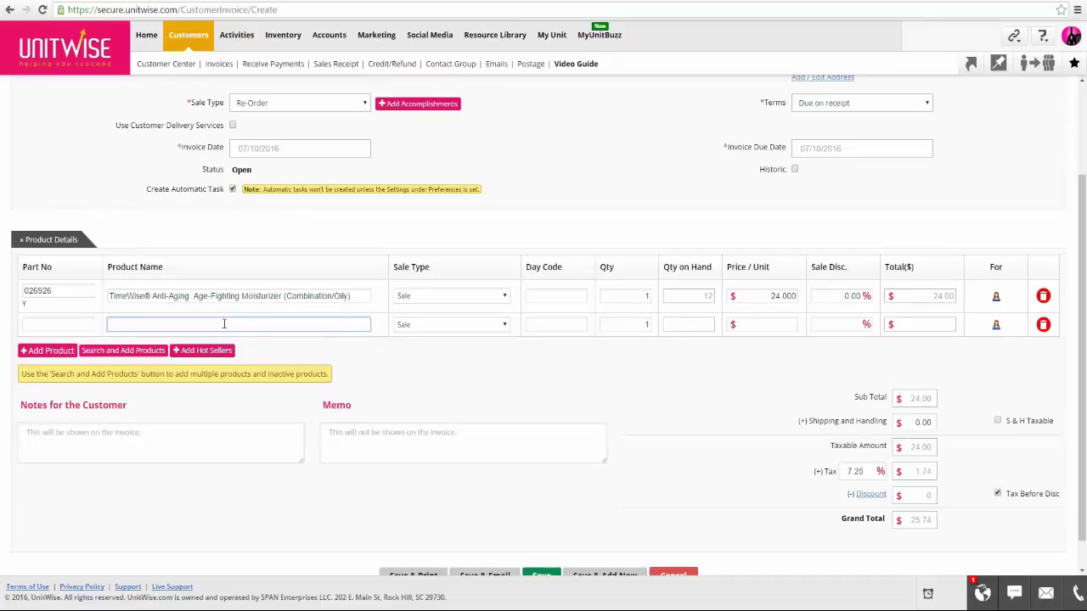
type("timewise")
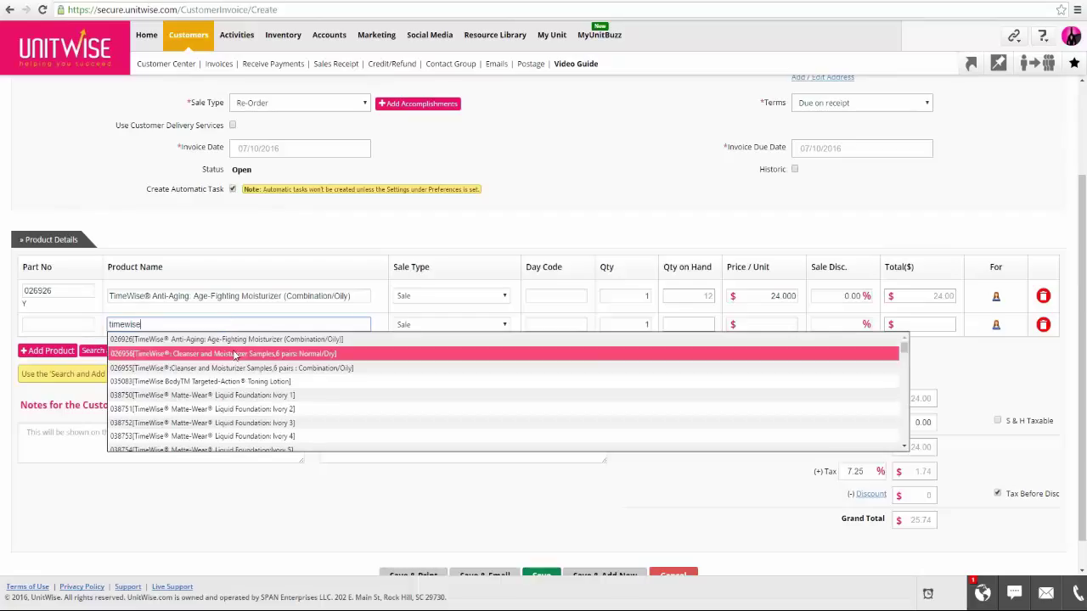
left_click(237, 354)
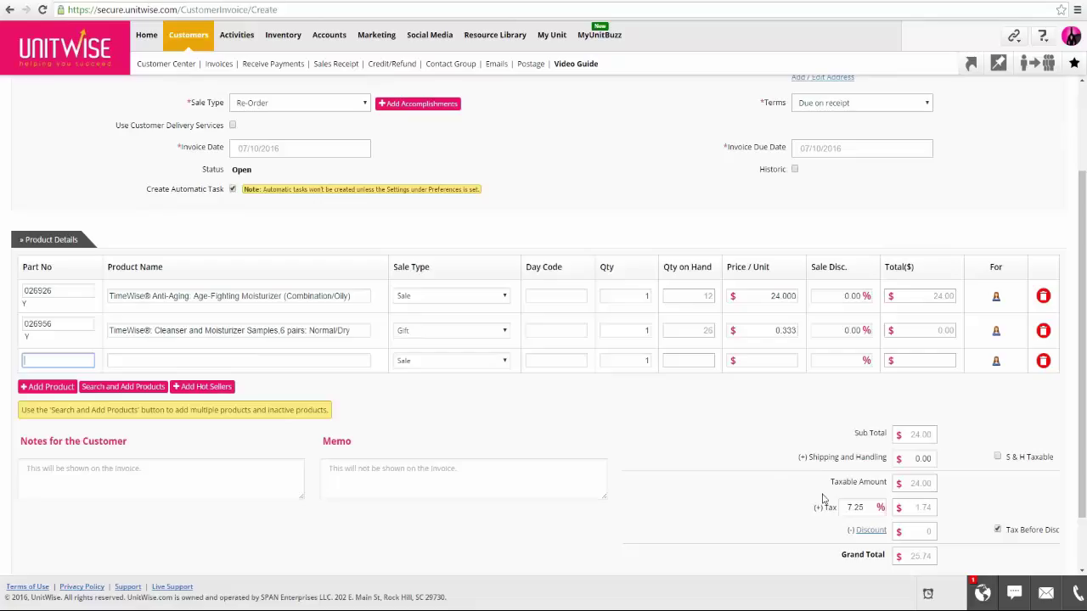
Set shipping and handling to 9.95 and tax to 6%, making the grand total 35.39
scroll(807, 476, "down", 1)
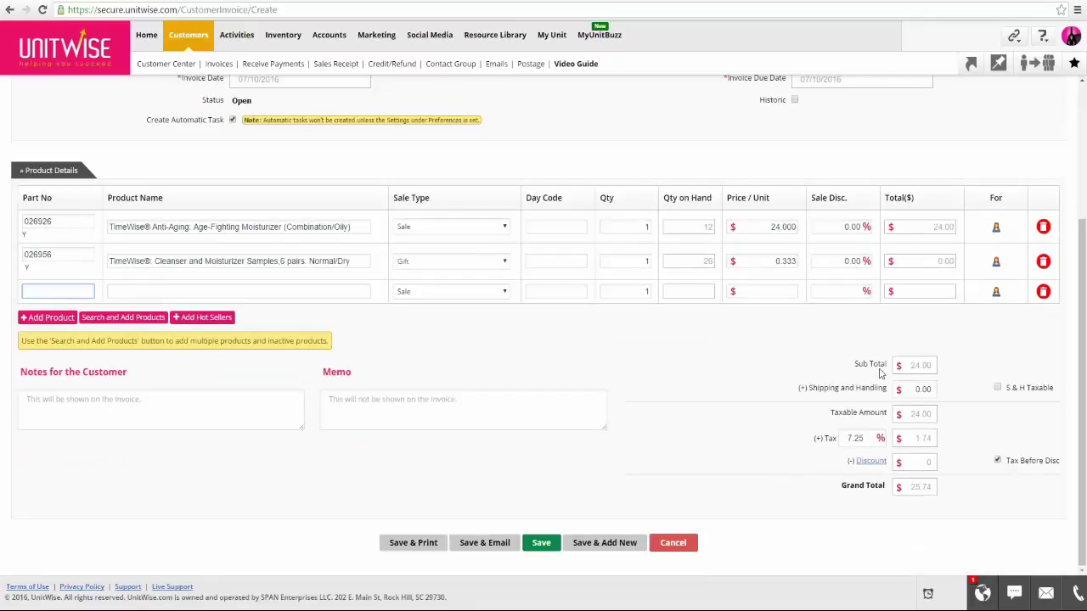
left_click(917, 389)
key("BackSpace")
type("9.95")
left_click(954, 405)
left_click(859, 438)
left_click_drag(864, 438, 852, 438)
type("6")
left_click(824, 409)
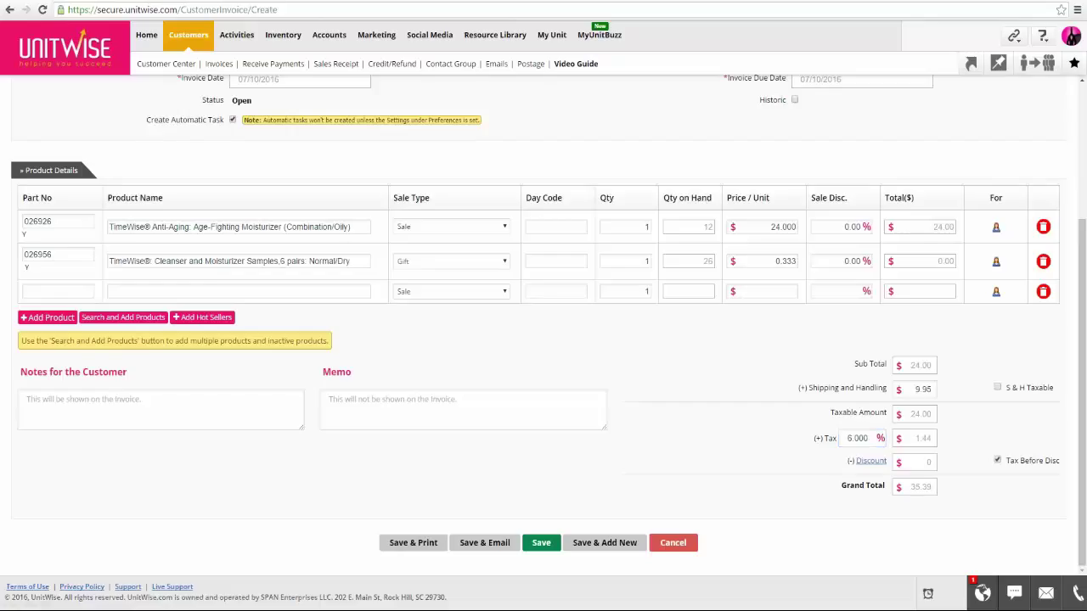
left_click(869, 461)
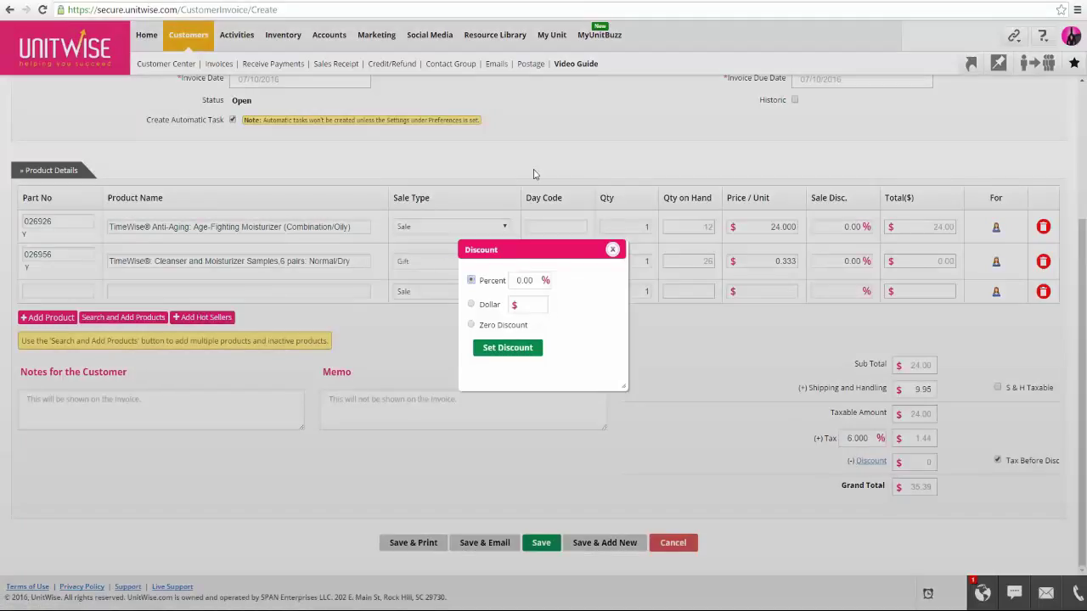
Apply a $10.00 dollar discount to the invoice, lowering the Grand Total to 25.39
left_click(610, 251)
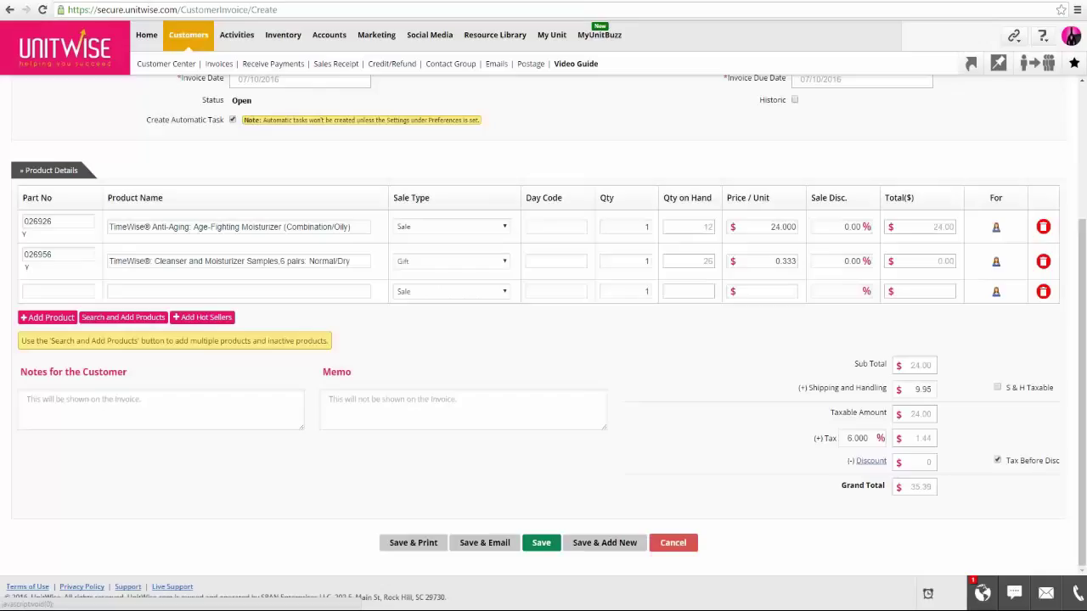
left_click(870, 462)
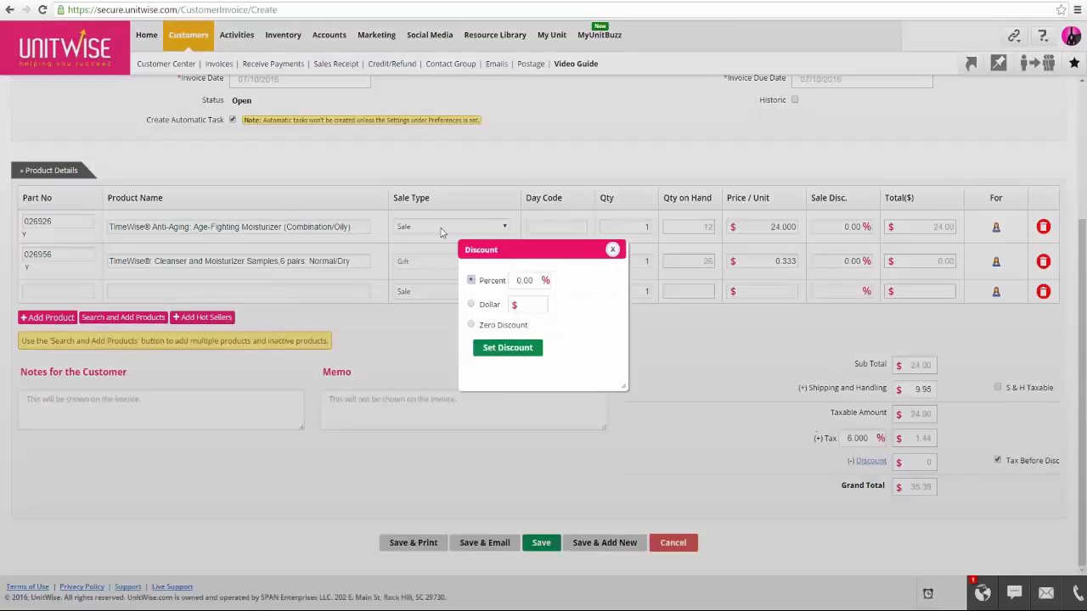
left_click(472, 305)
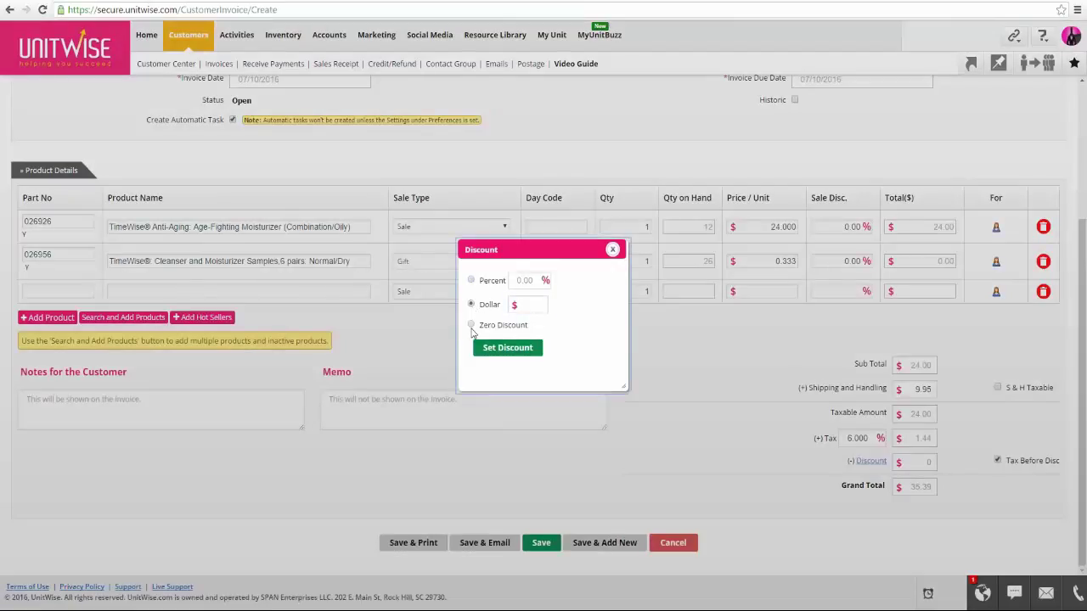
left_click(472, 327)
left_click(472, 280)
left_click_drag(547, 280, 507, 282)
type("1")
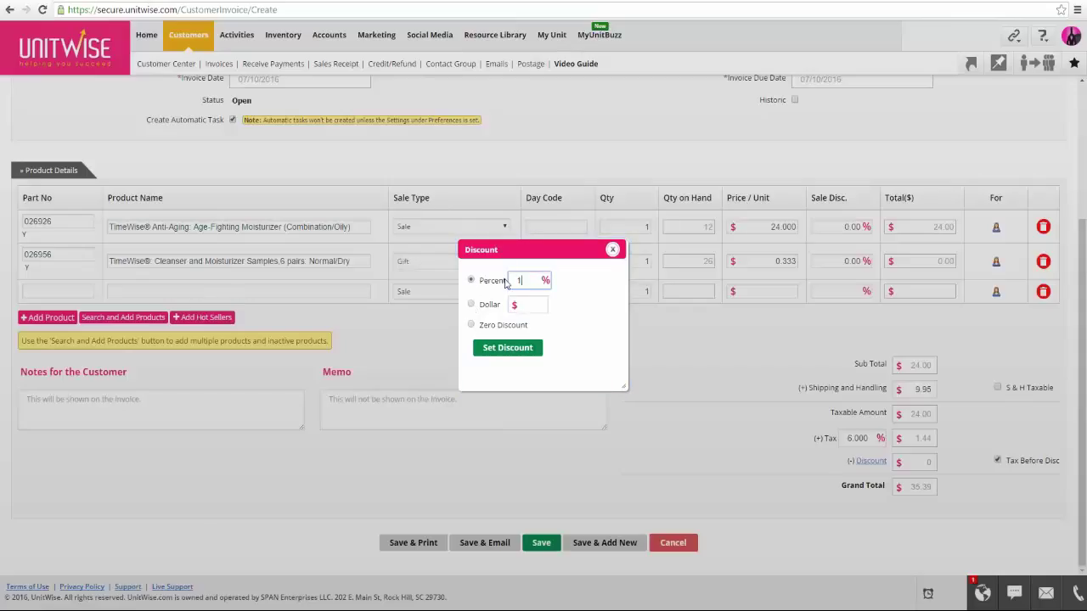
type("0")
left_click(569, 311)
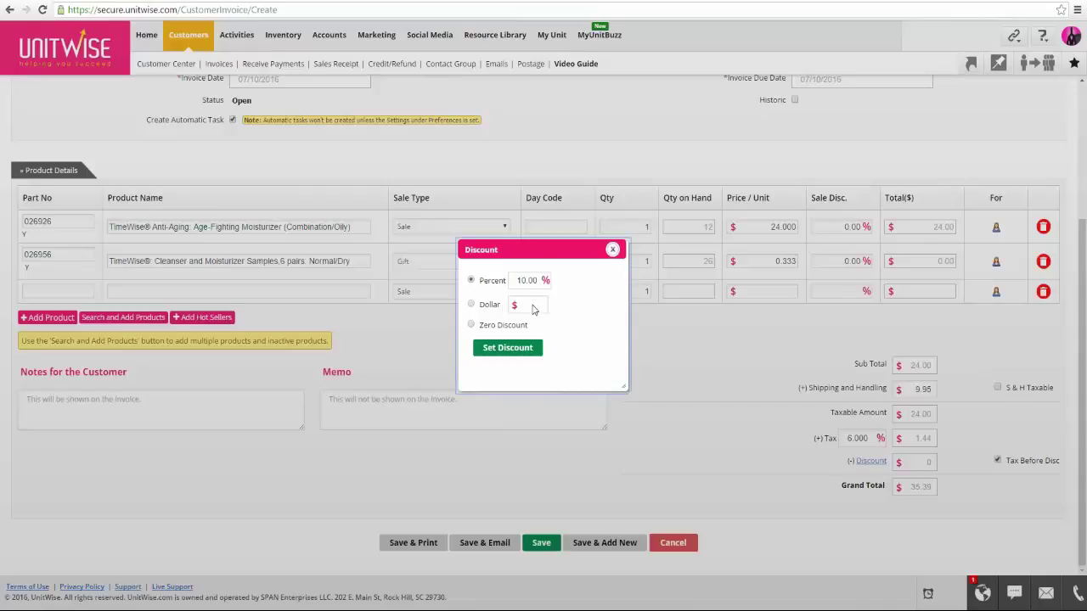
left_click(494, 304)
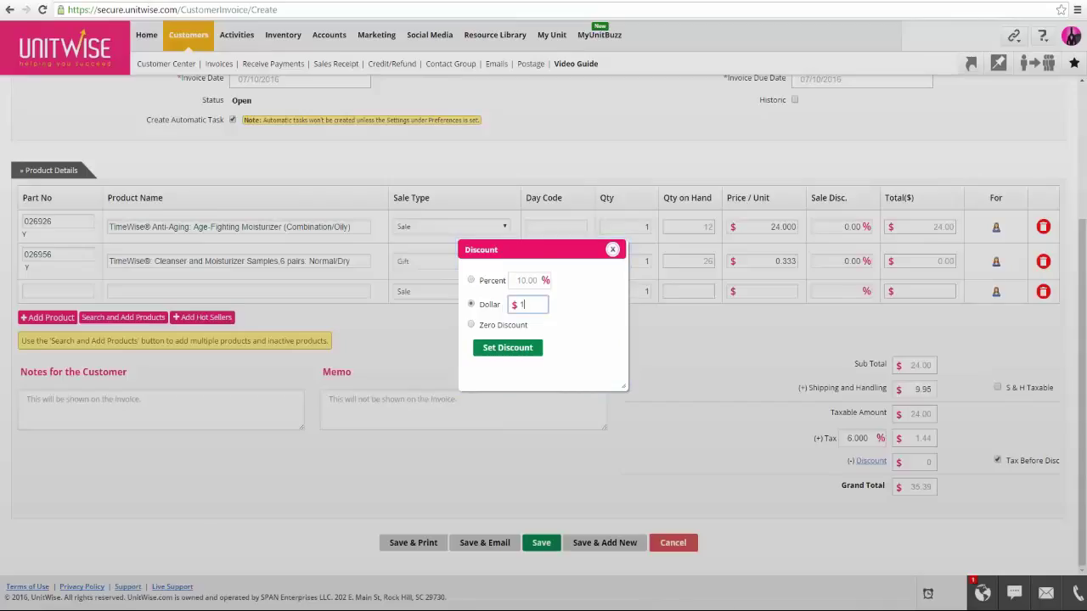
type("10.00")
left_click(568, 328)
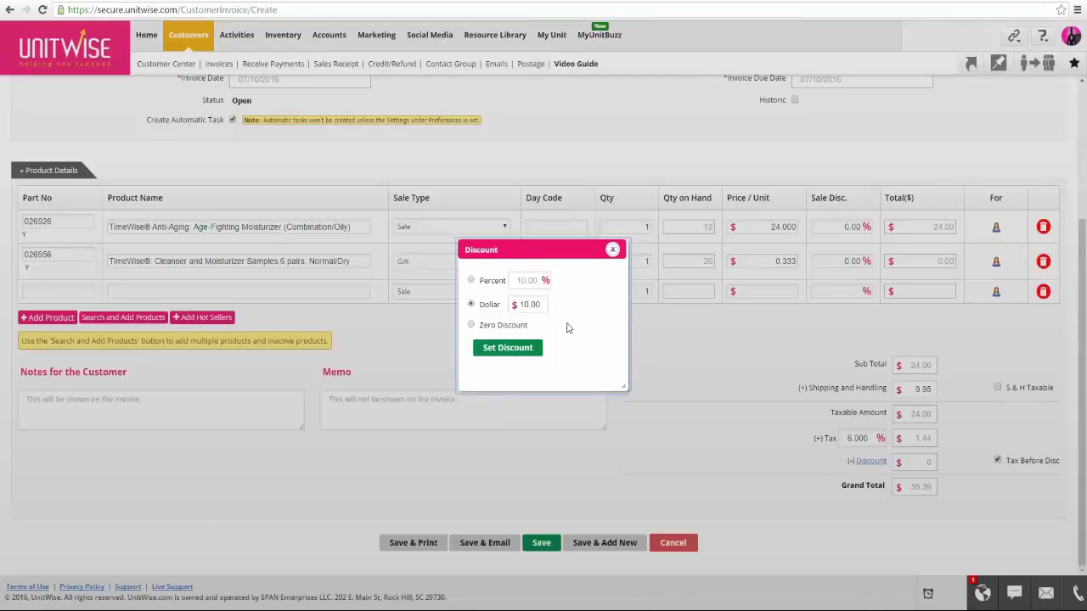
left_click(522, 348)
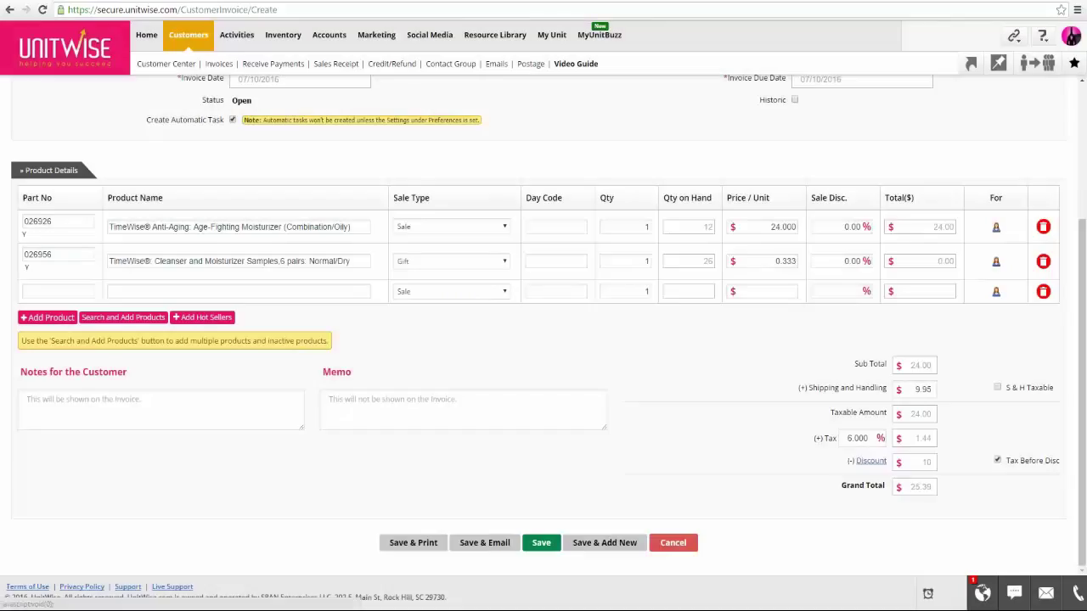
left_click_drag(877, 486, 932, 487)
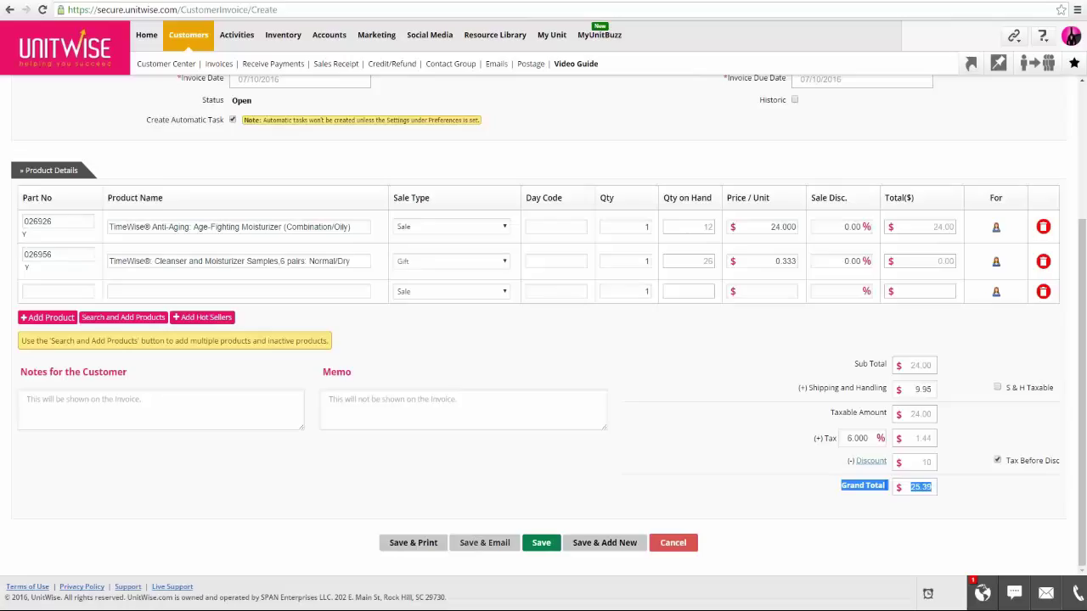
Save the invoice as number 003514, status OPEN, with a $25.39 balance
left_click(540, 543)
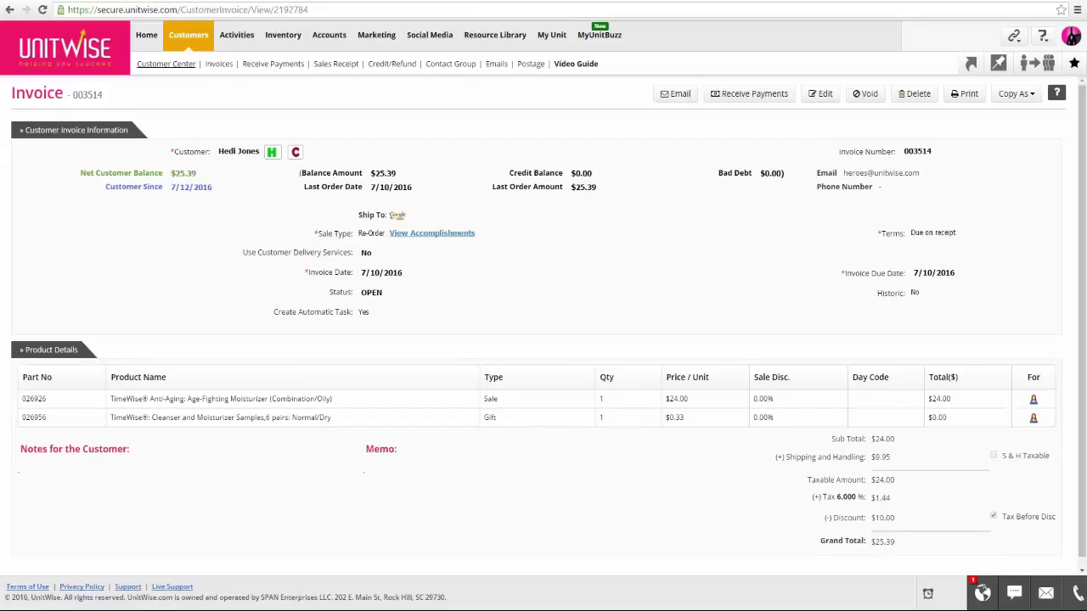
mouse_move(188, 42)
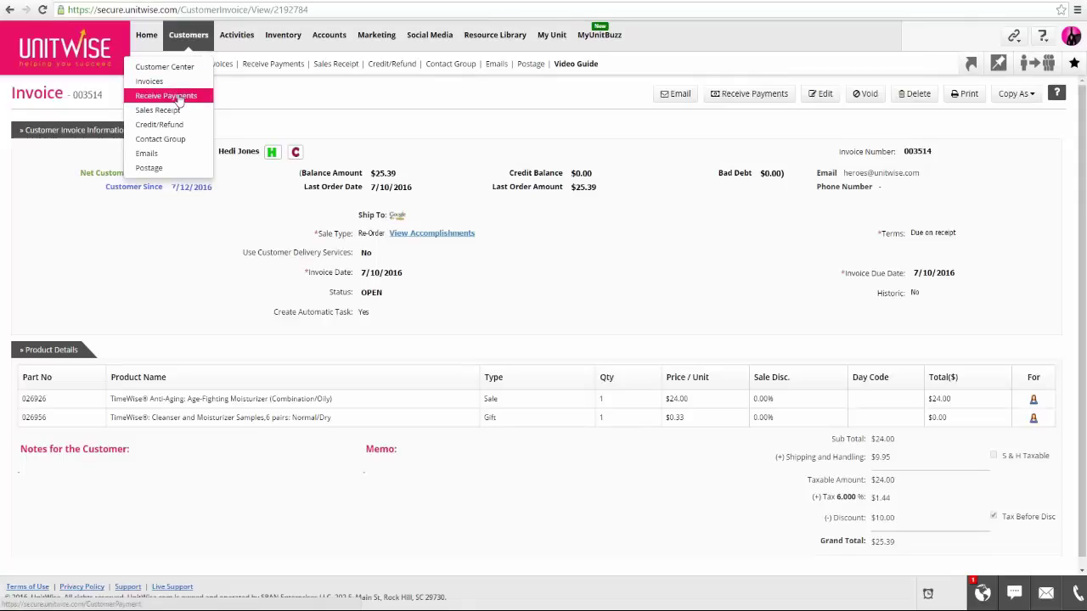
left_click(179, 100)
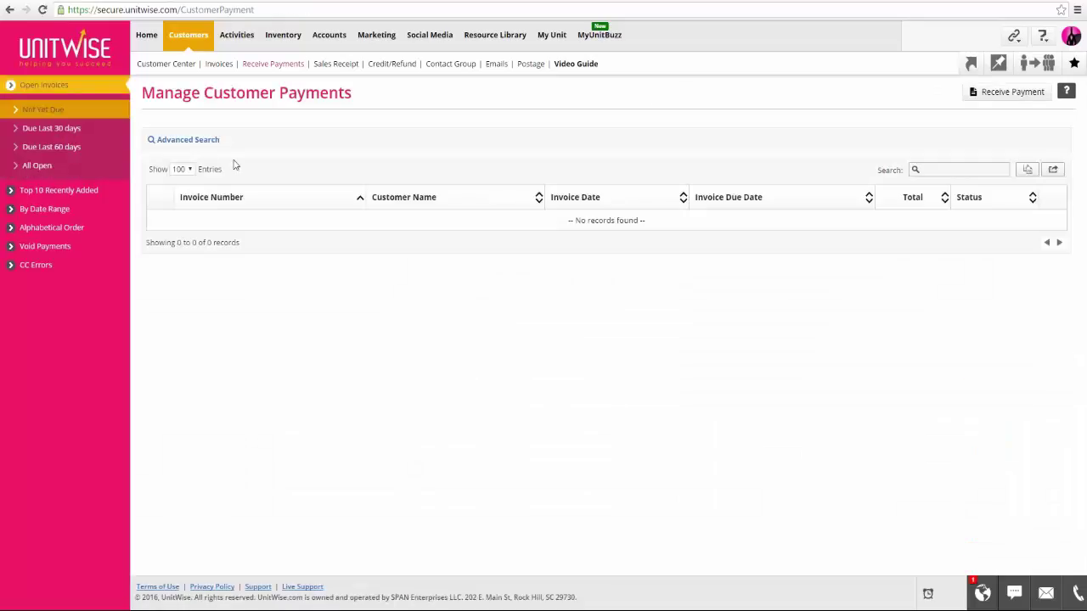
left_click(39, 167)
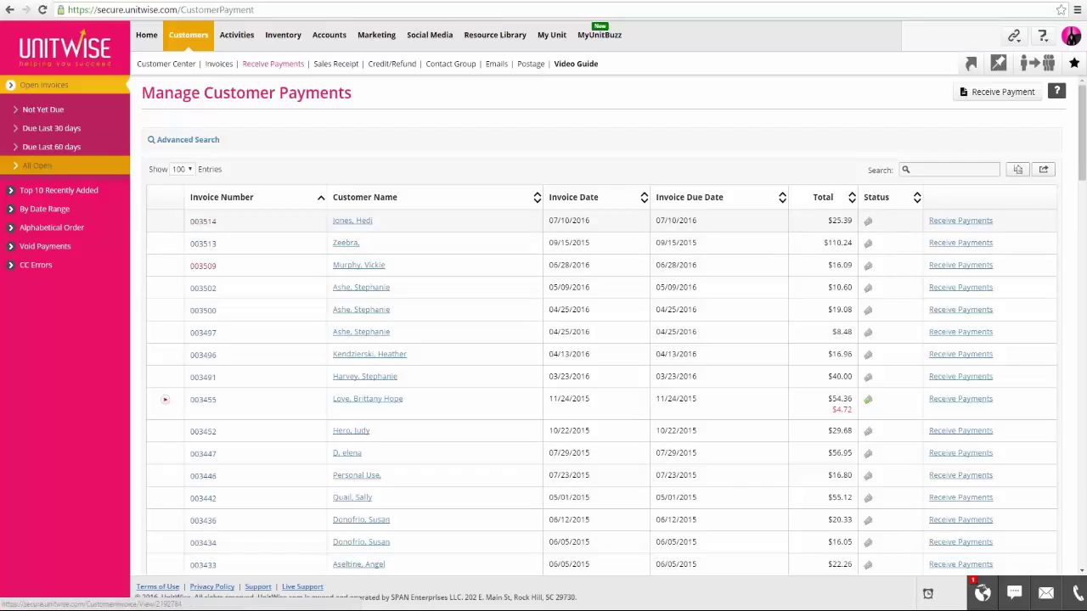
left_click(202, 221)
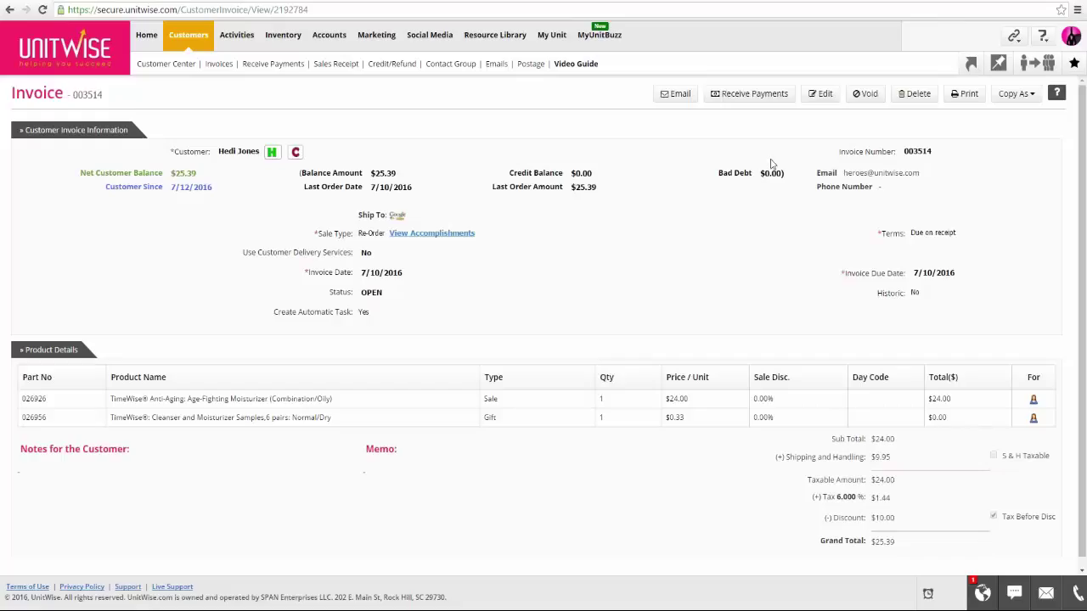
Record a $15.00 partial payment against invoice 003514, leaving a 10.39 balance
left_click(754, 98)
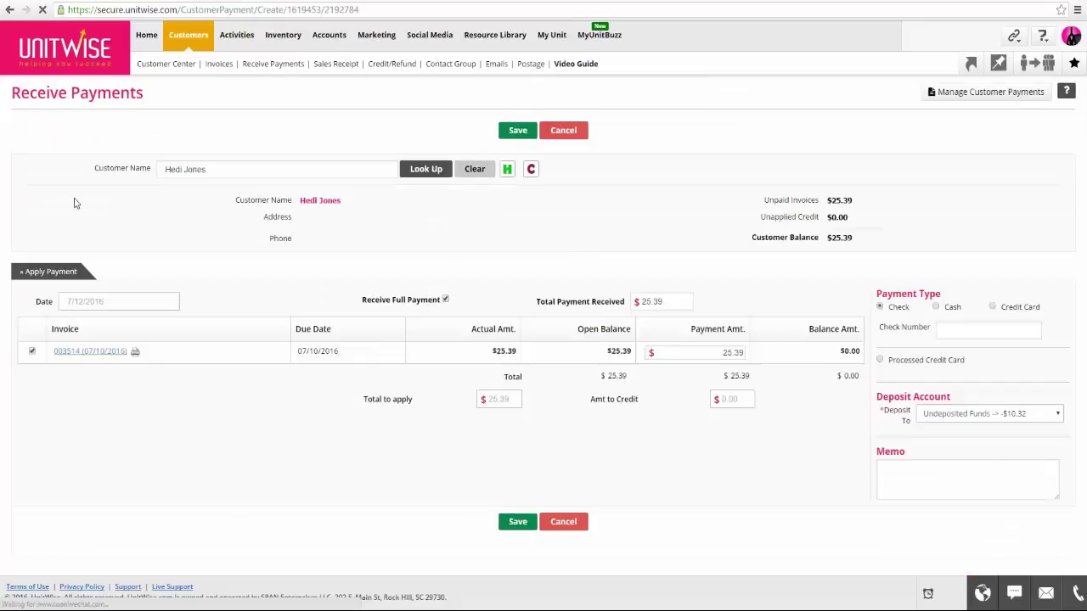
left_click(665, 302)
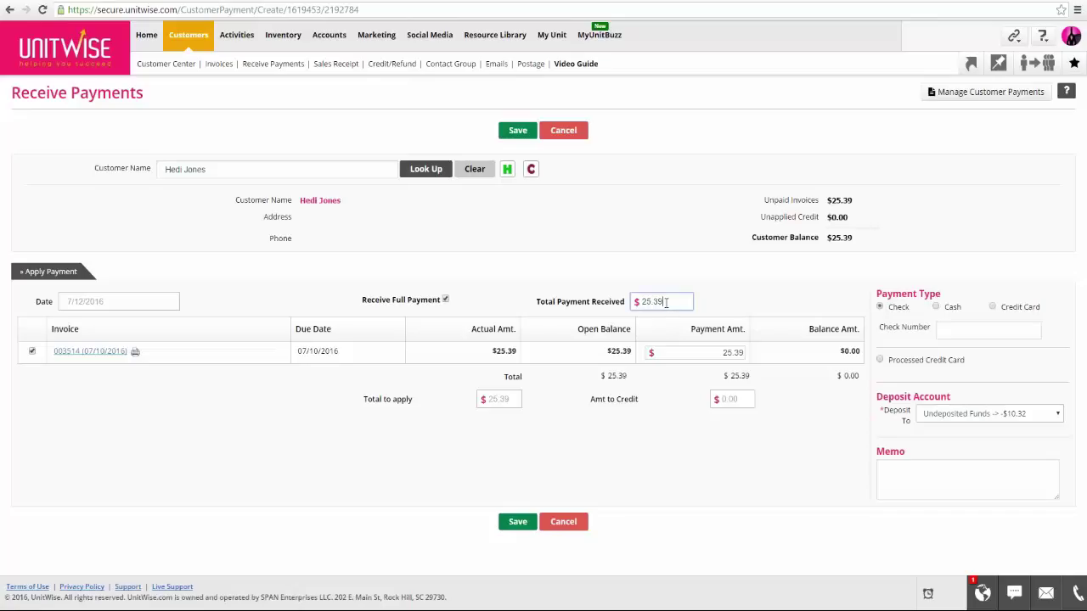
left_click(446, 299)
left_click(668, 301)
left_click_drag(668, 301, 641, 299)
type("15.00")
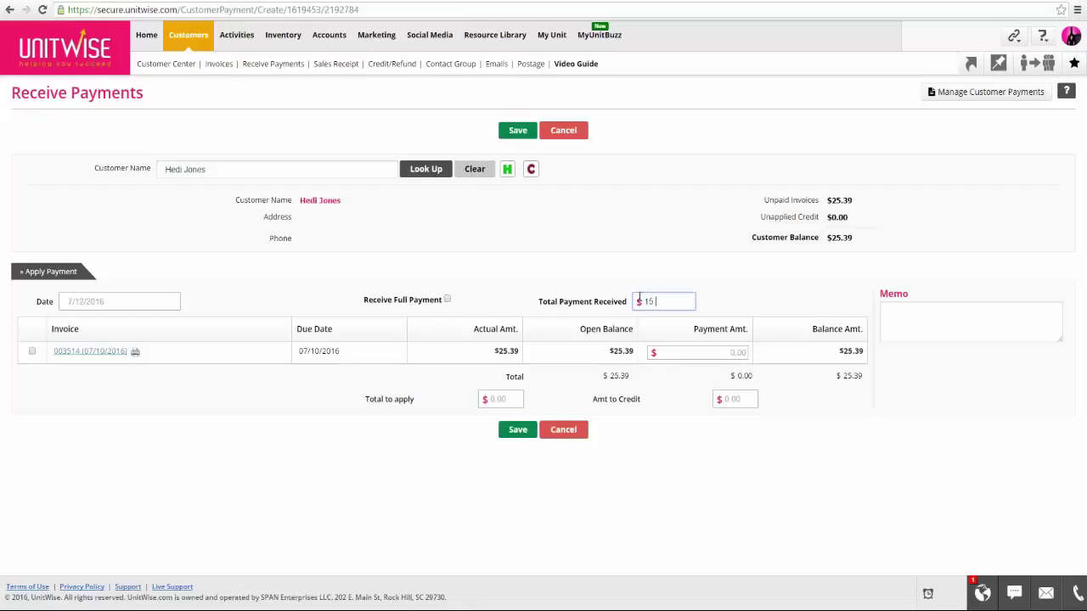
left_click(605, 357)
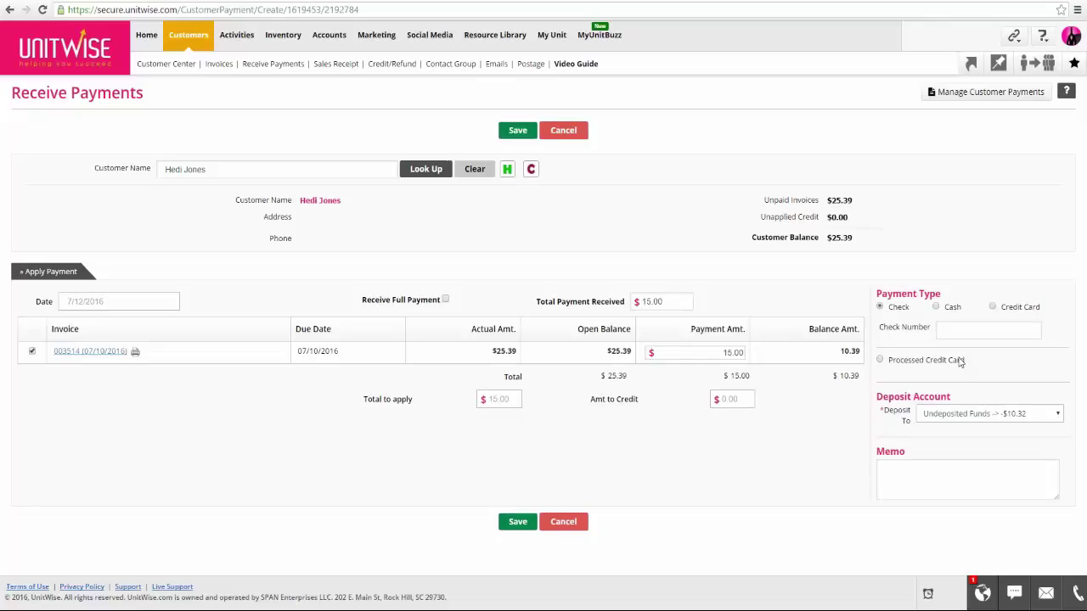
Change the payment type from Check to Cash, depositing to Undeposited Funds
left_click(993, 310)
left_click(985, 332)
left_click(985, 337)
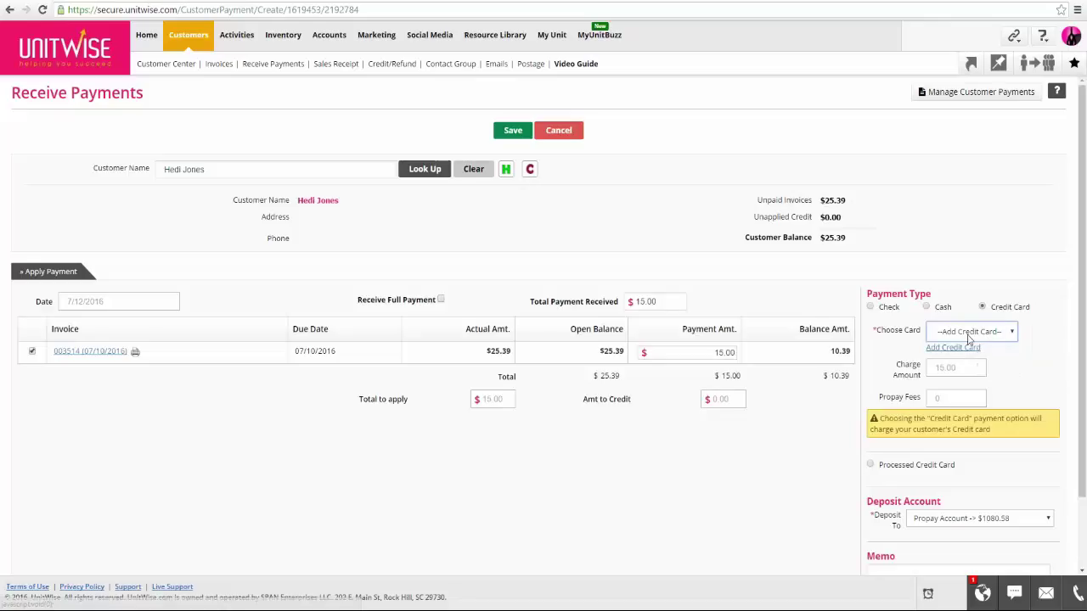
left_click(968, 333)
left_click(968, 337)
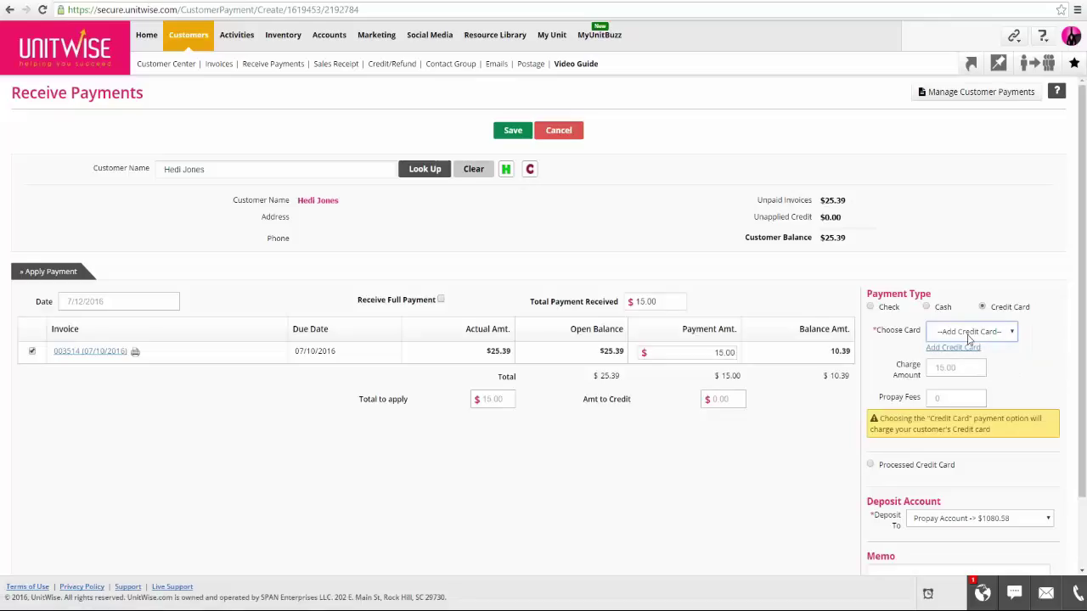
left_click(953, 405)
left_click(928, 308)
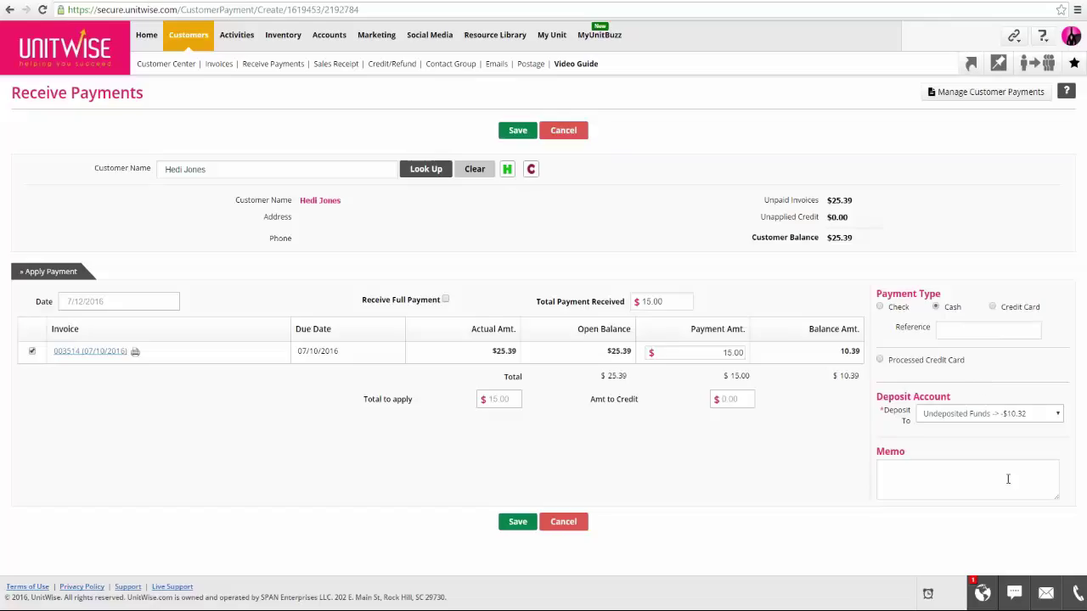
Deposit the $15.00 cash payment to the Propay Account and save it as receipt 000299
left_click(963, 417)
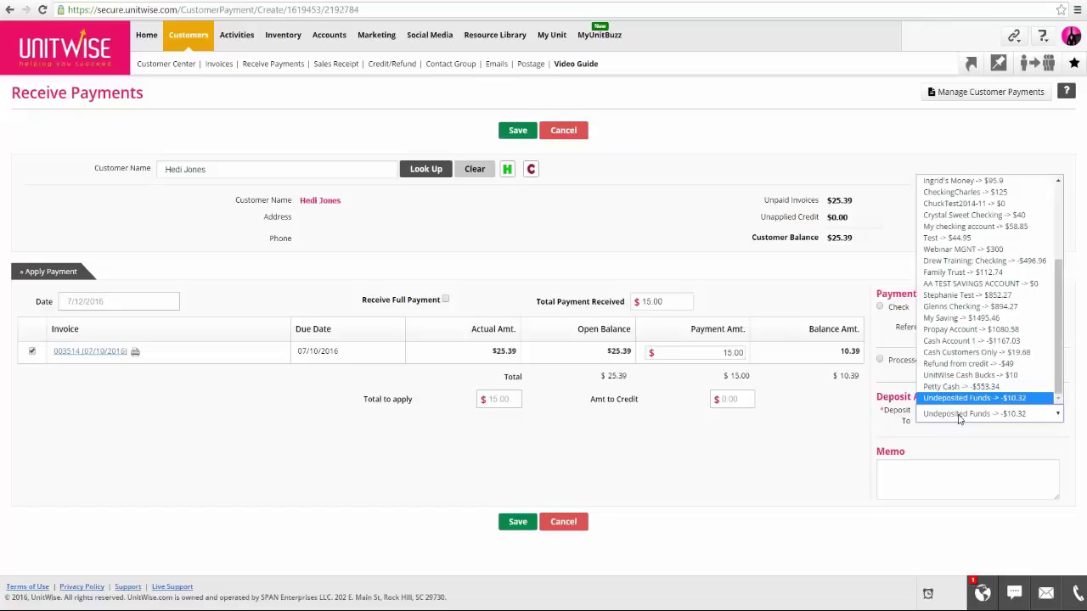
left_click(951, 414)
left_click(951, 415)
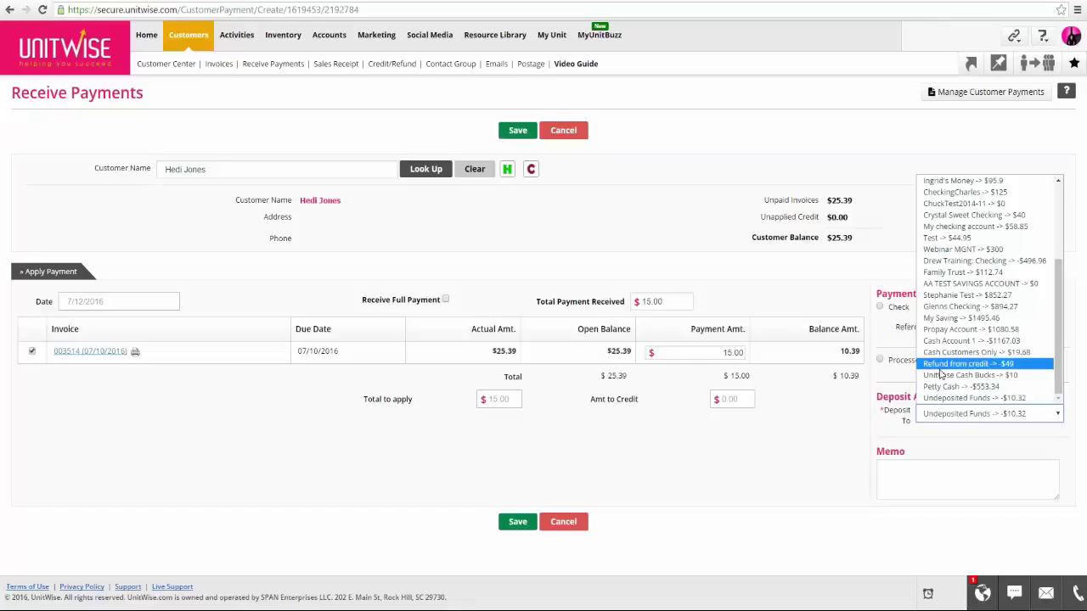
scroll(941, 374, "up", 3)
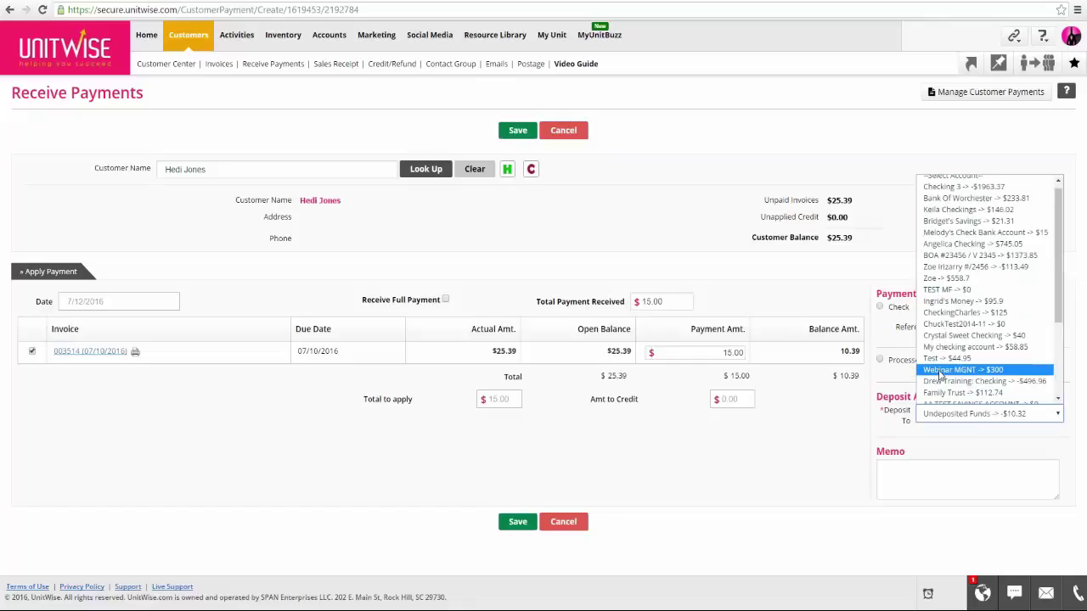
scroll(959, 356, "down", 2)
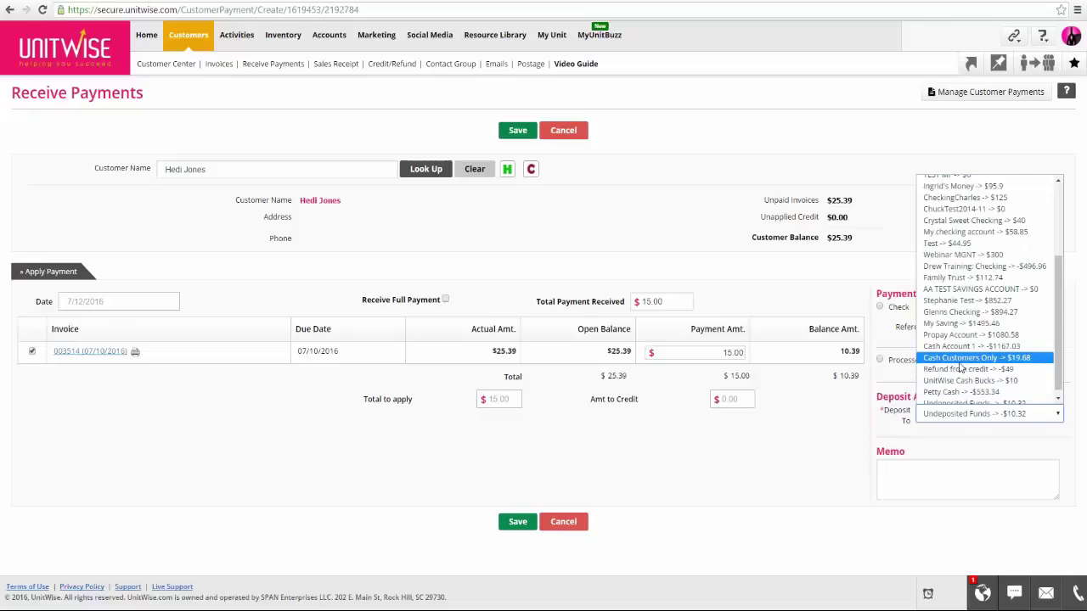
left_click(964, 335)
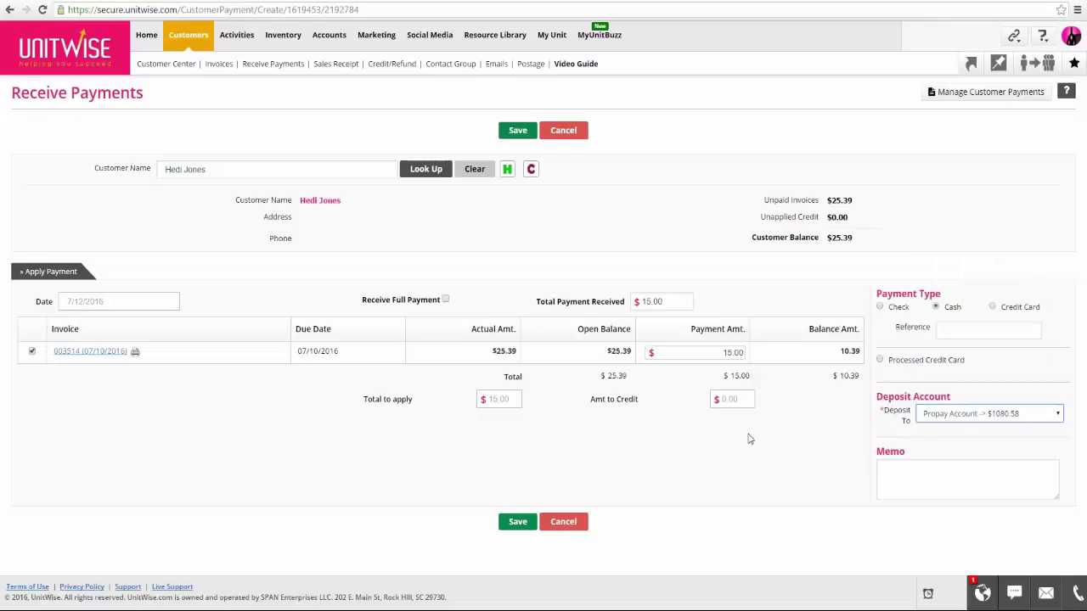
left_click(940, 470)
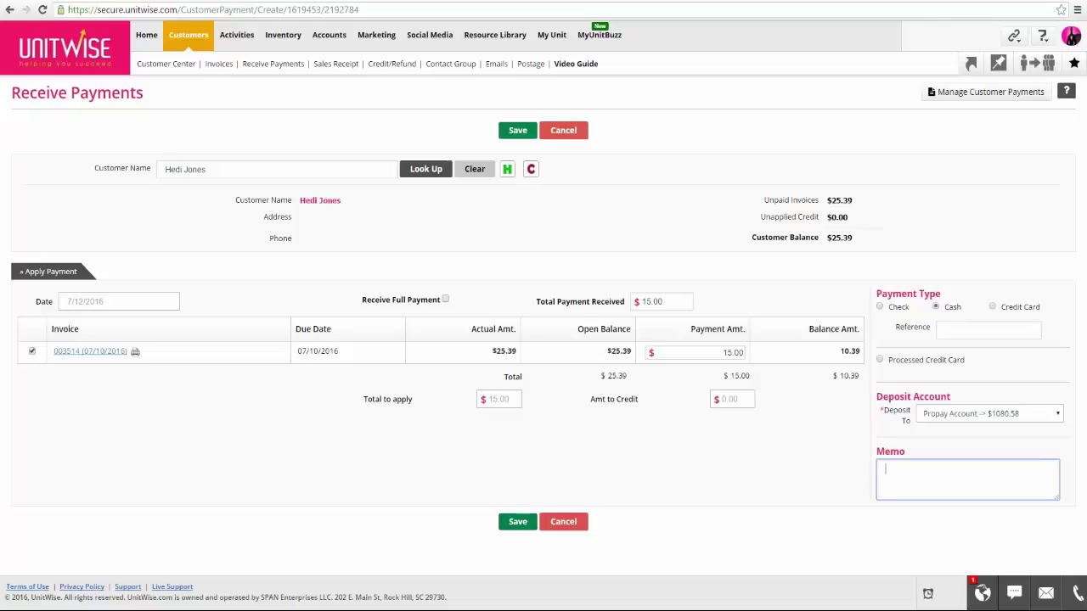
left_click(517, 522)
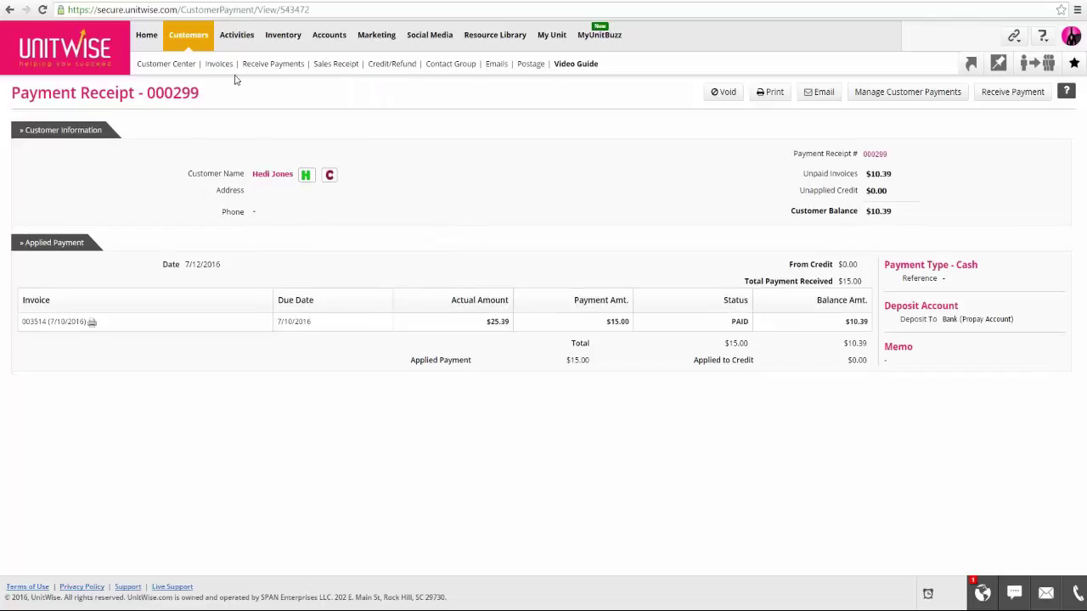
Check invoice 003514's $15.00 cash receipt in the open invoices list, then close the customer window
mouse_move(204, 40)
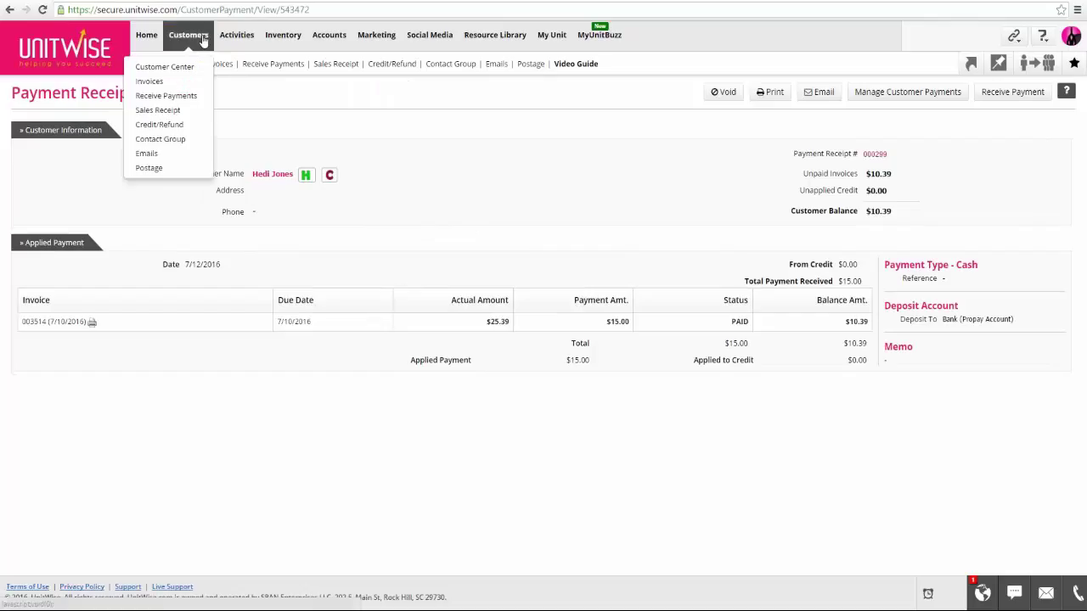
left_click(170, 80)
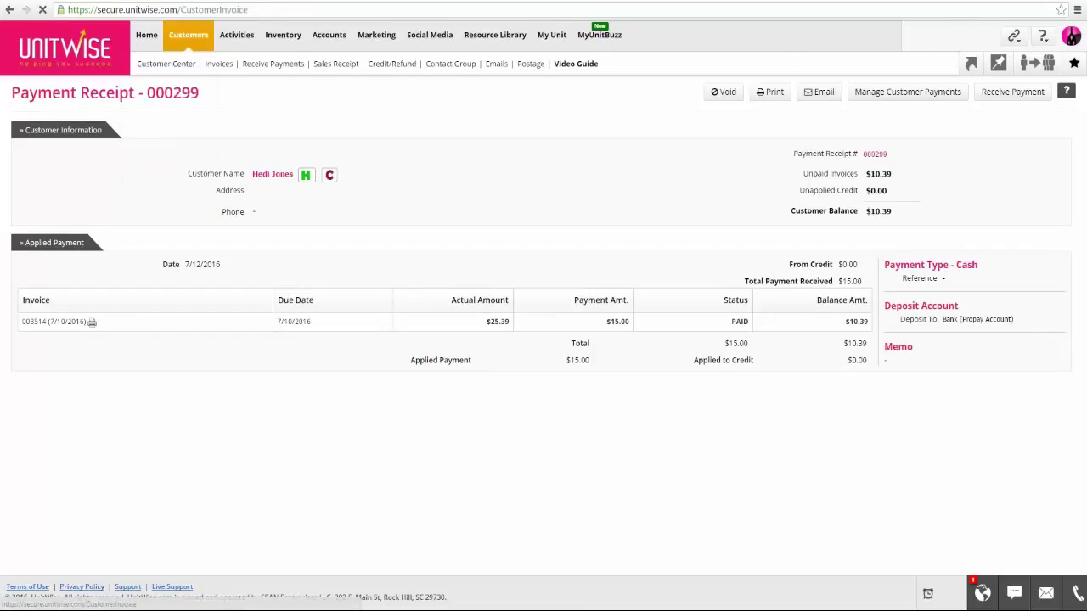
left_click(37, 166)
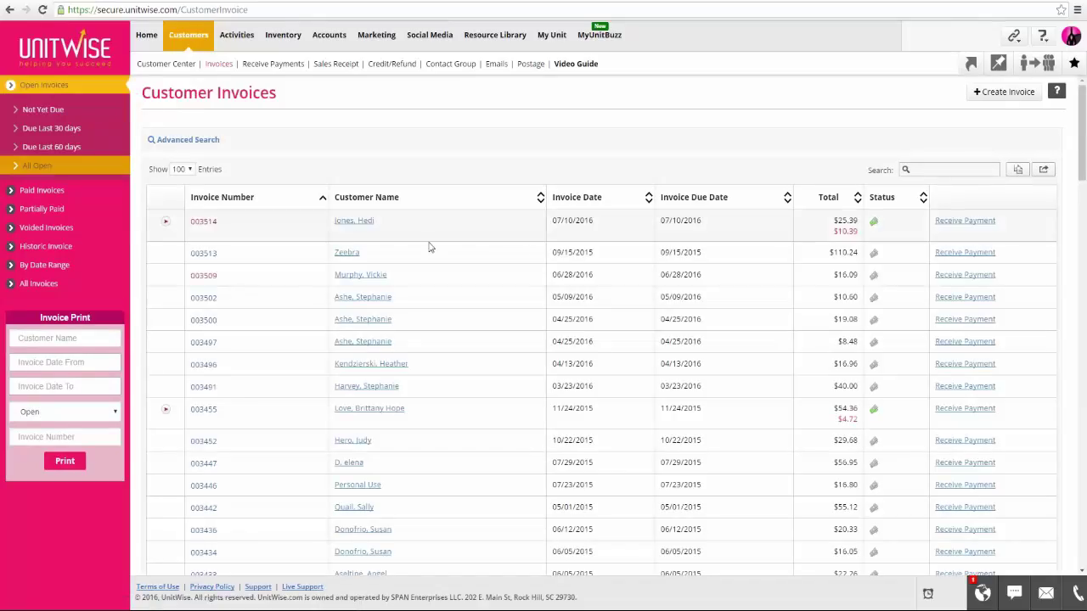
left_click(166, 222)
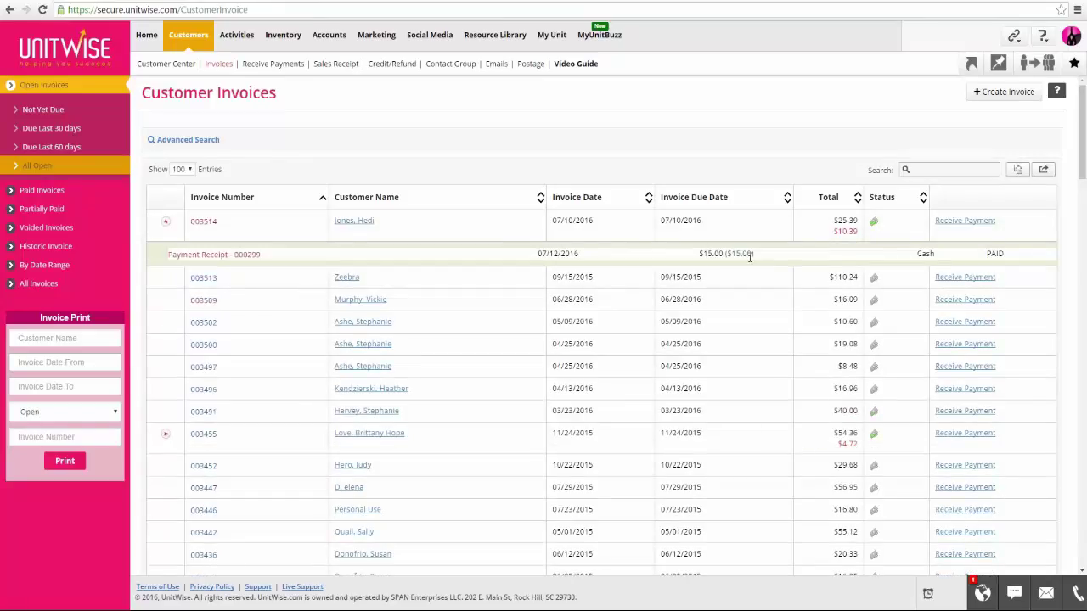
left_click_drag(759, 257, 698, 255)
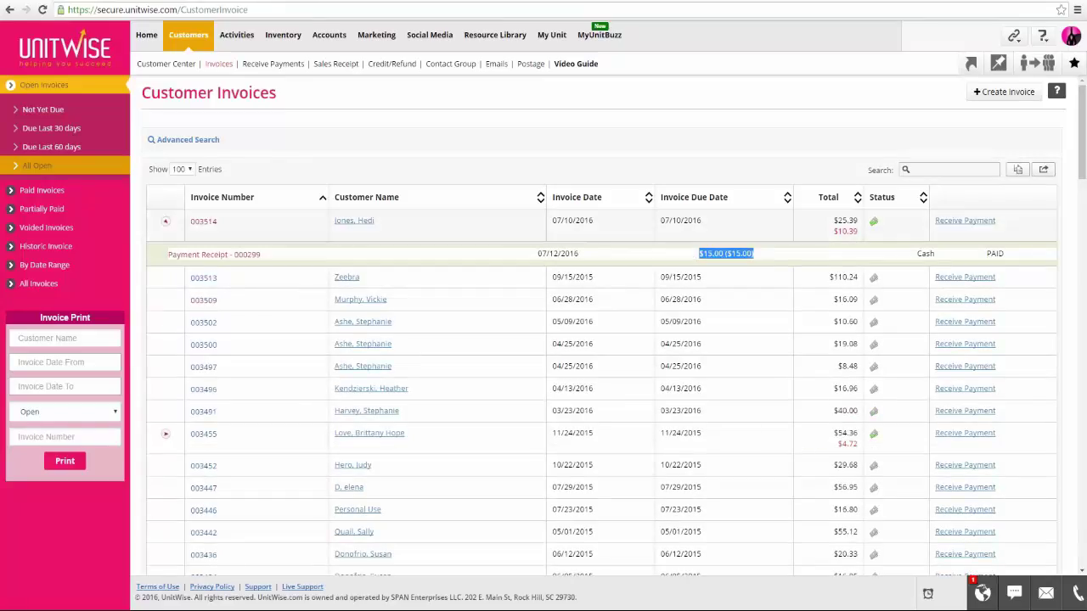
left_click(831, 240)
left_click(557, 253)
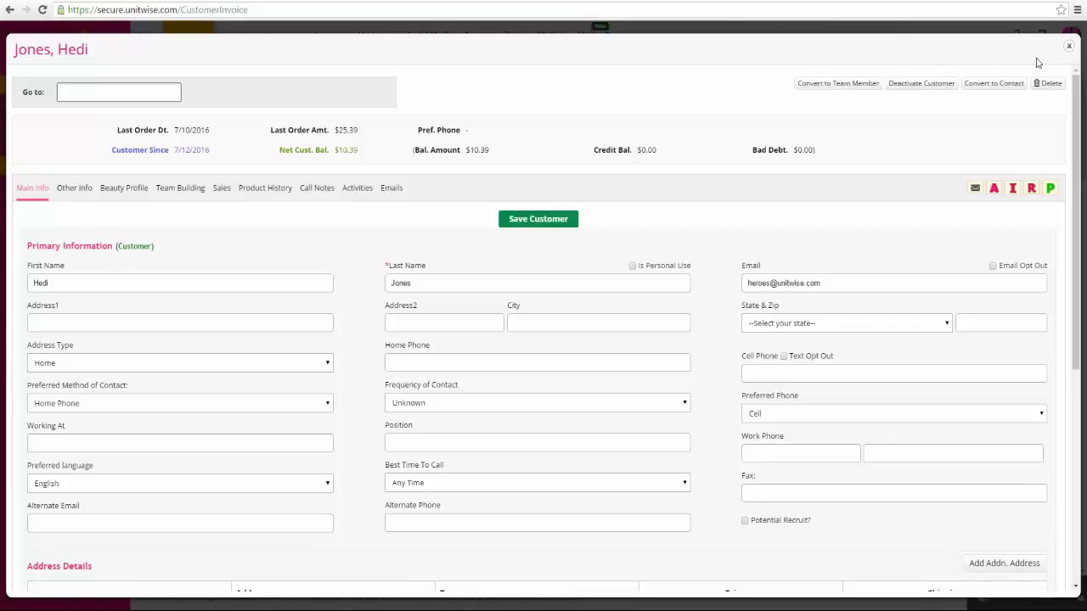
left_click(1067, 47)
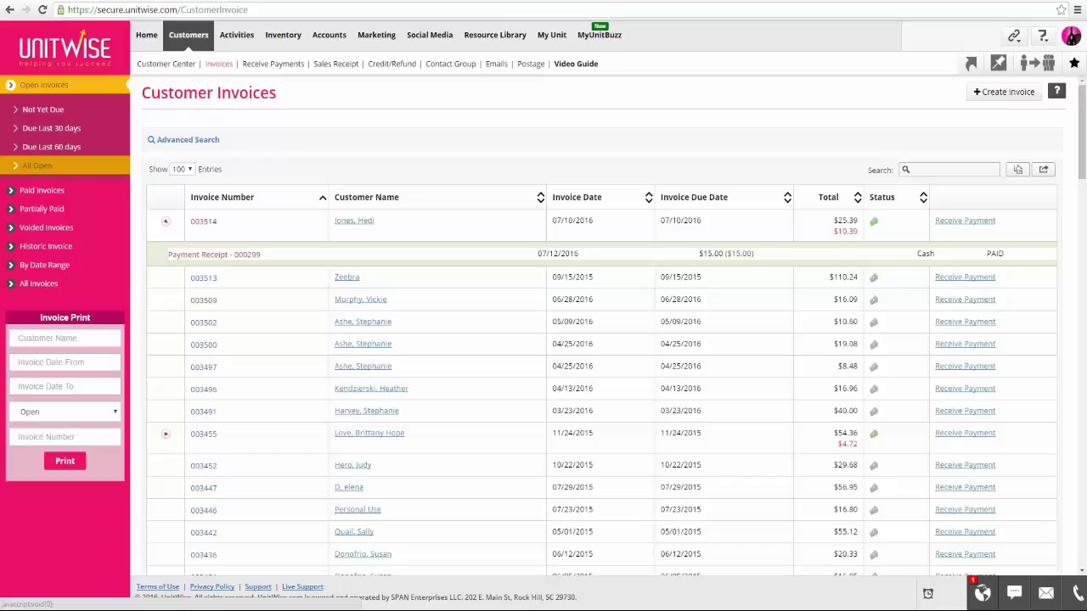
left_click(189, 34)
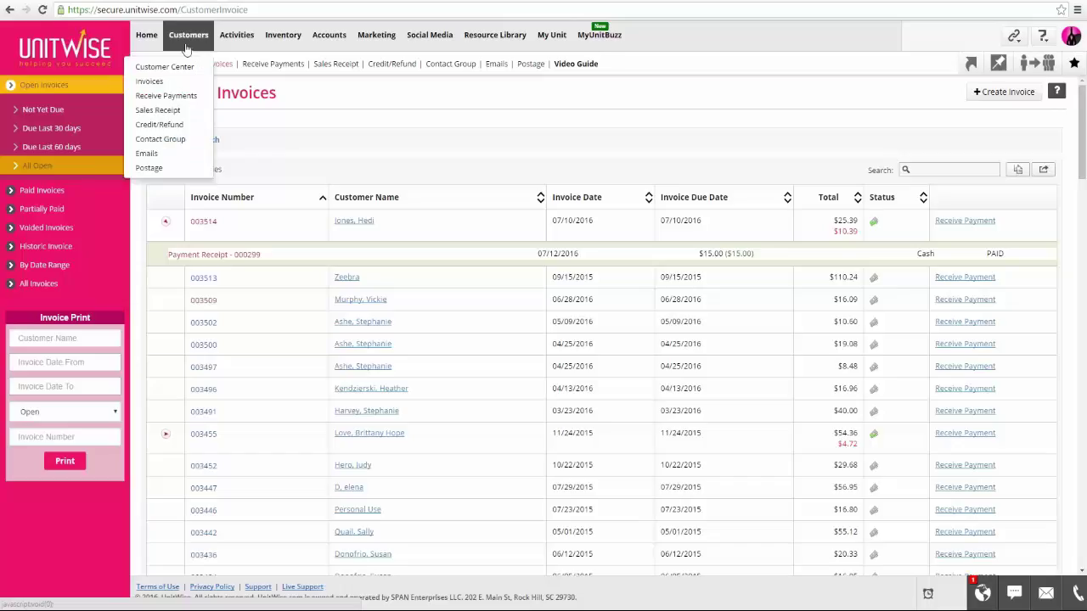
Create a new sales receipt and select the customer found by typing 'di'
left_click(174, 111)
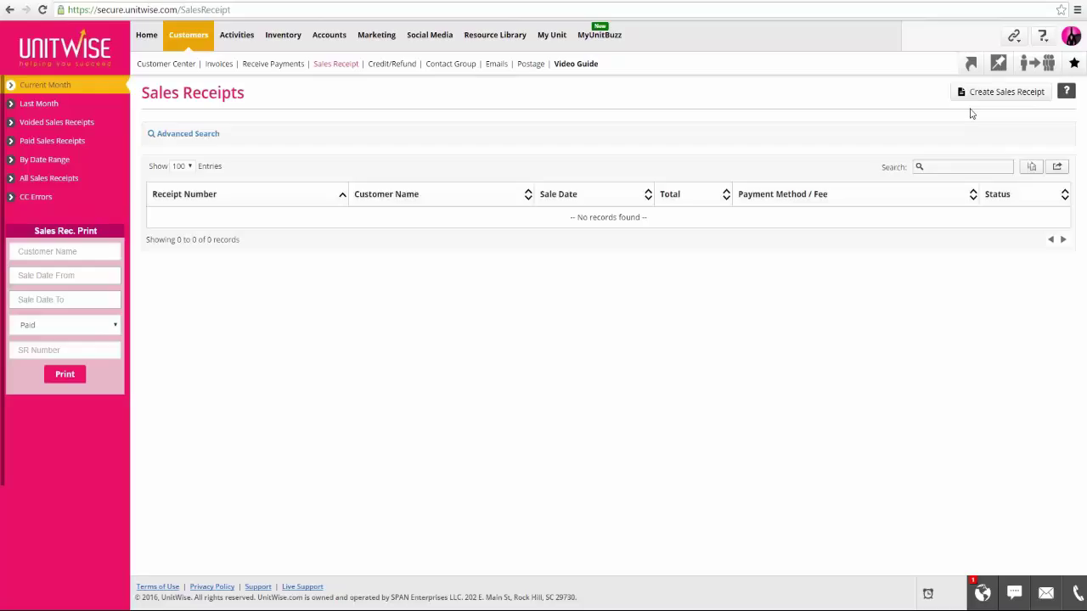
left_click(977, 92)
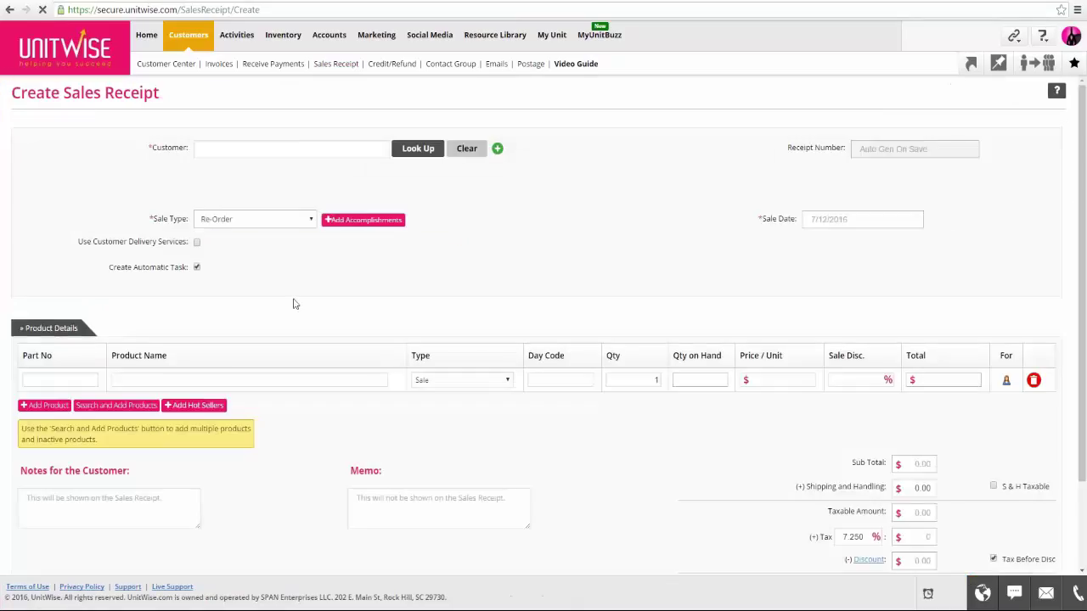
left_click(246, 148)
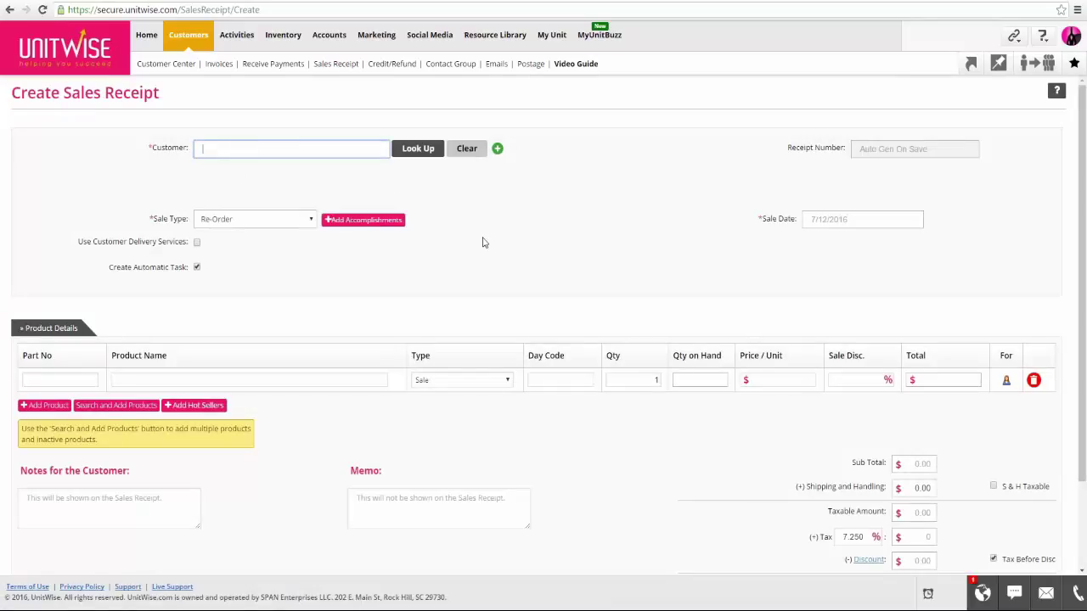
scroll(484, 243, "down", 3)
scroll(595, 352, "up", 2)
scroll(589, 352, "up", 1)
type("di")
left_click(224, 166)
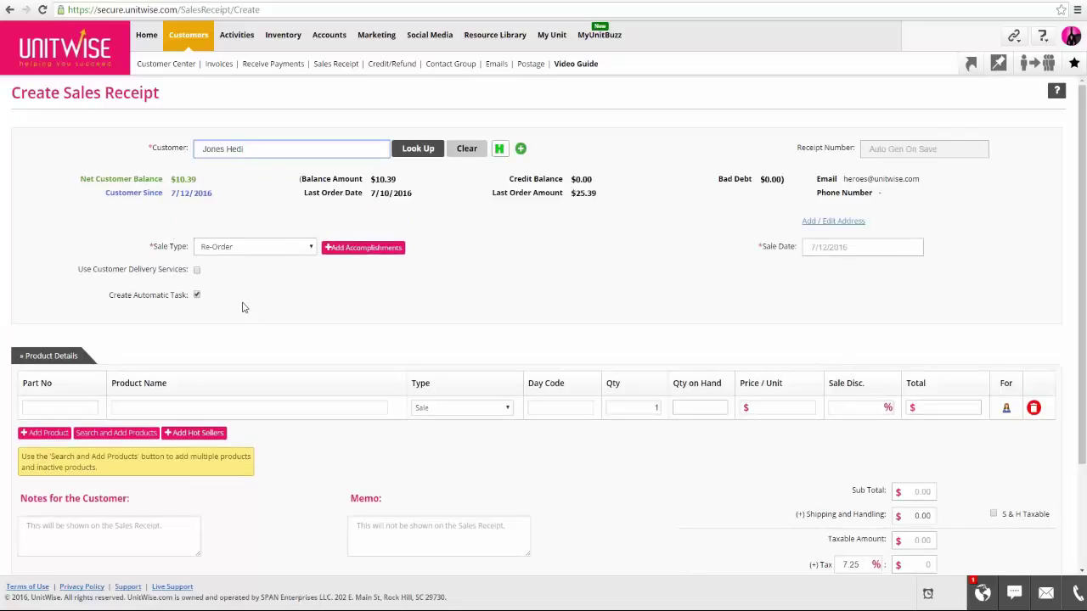
Set the sales receipt's Sale Date to 07/11/2016
scroll(242, 307, "down", 1)
left_click(820, 188)
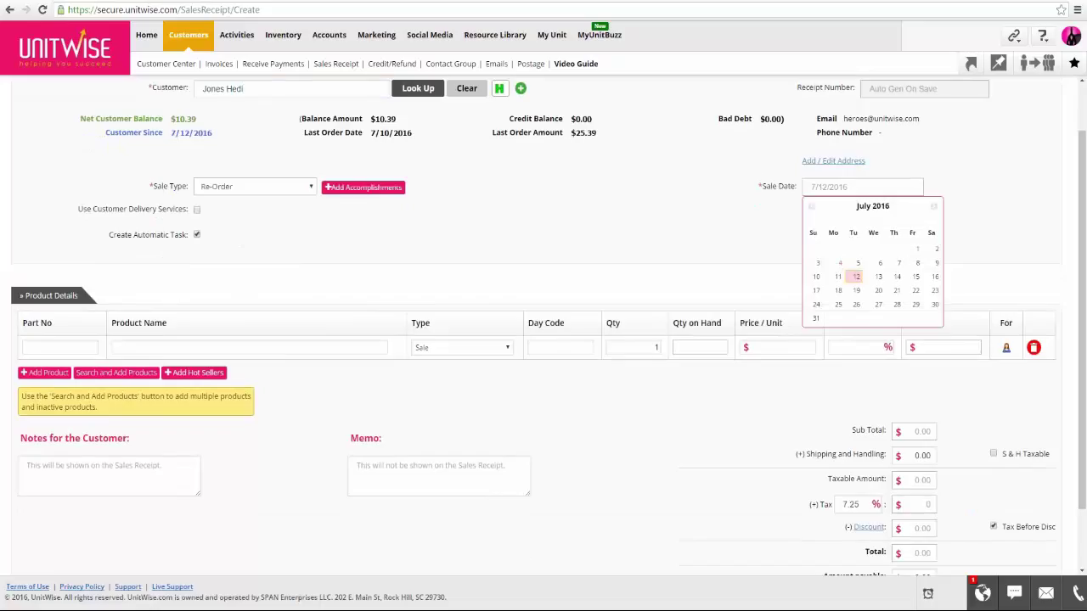
left_click(838, 277)
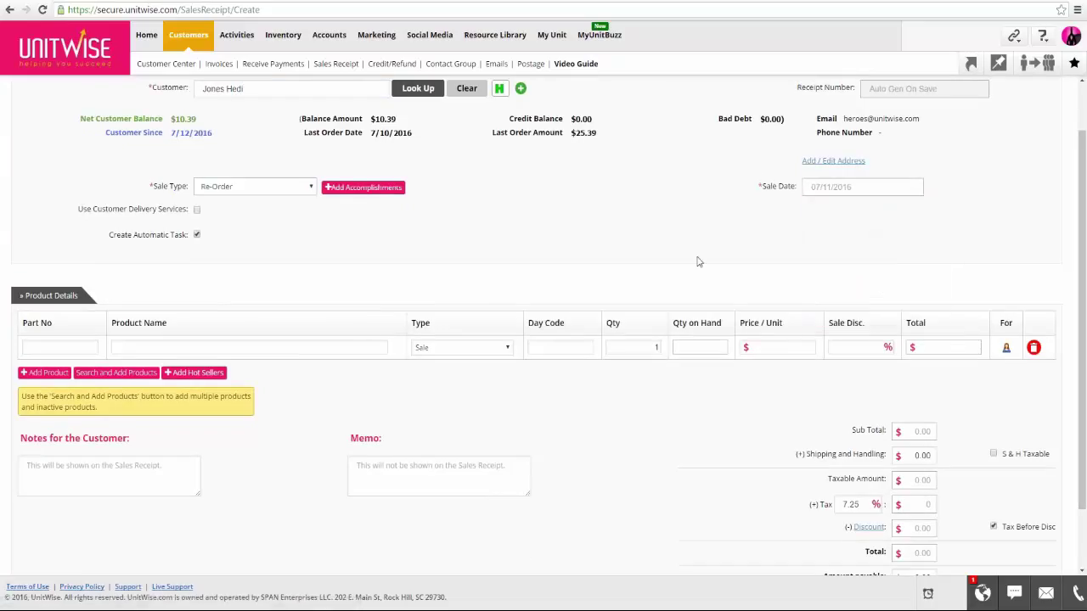
Add the TimeWise Ivory 4 liquid foundation and Mary Kay Liquid Foundation Brush, removing the empty row
left_click(171, 346)
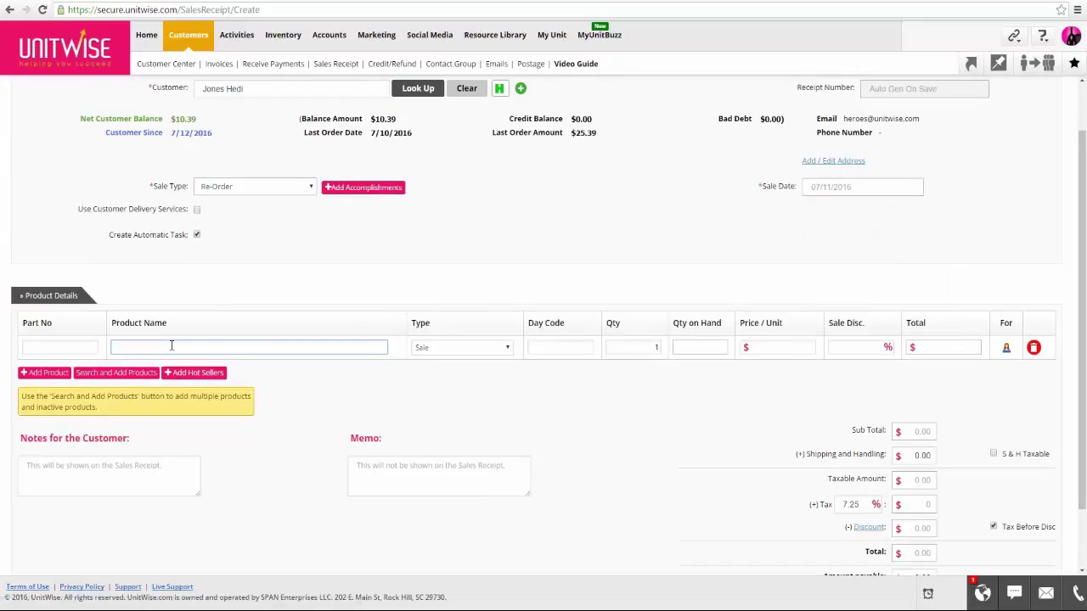
type("Timewise")
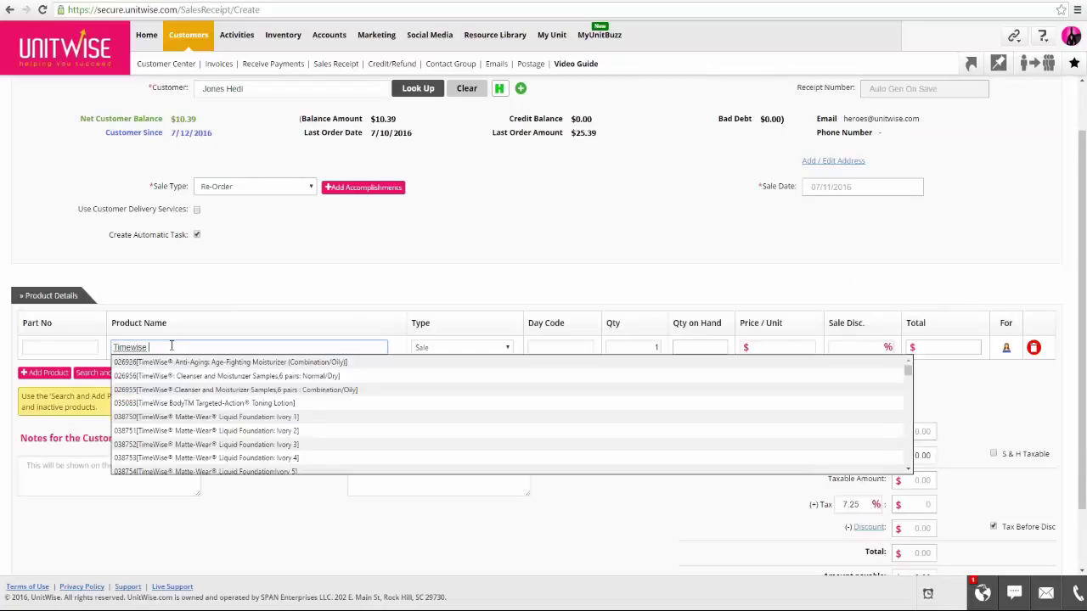
left_click(204, 463)
left_click(201, 384)
type("Liquid ")
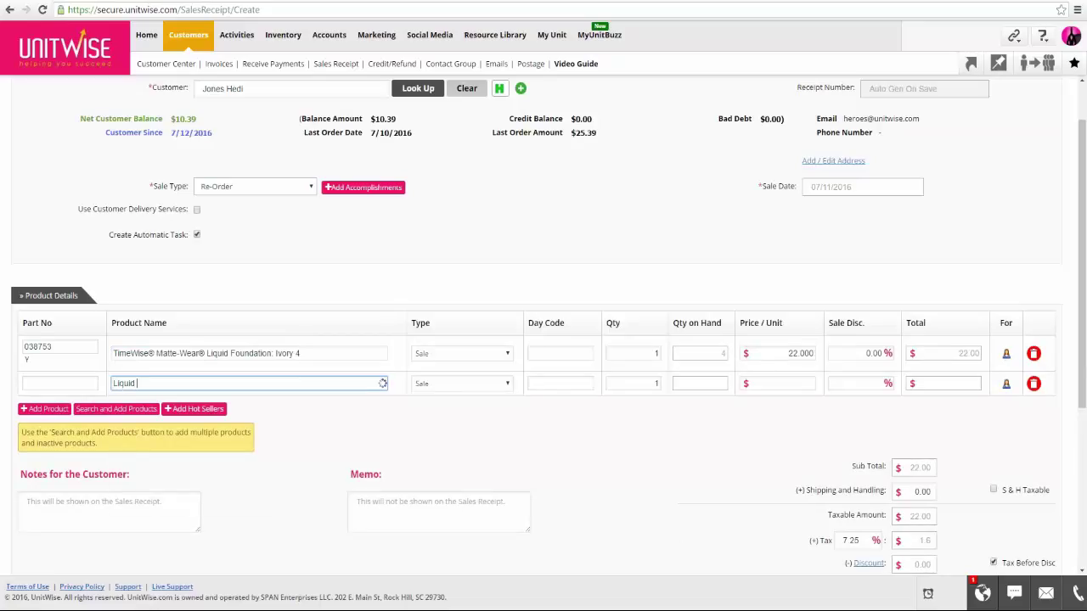
type("foundation ")
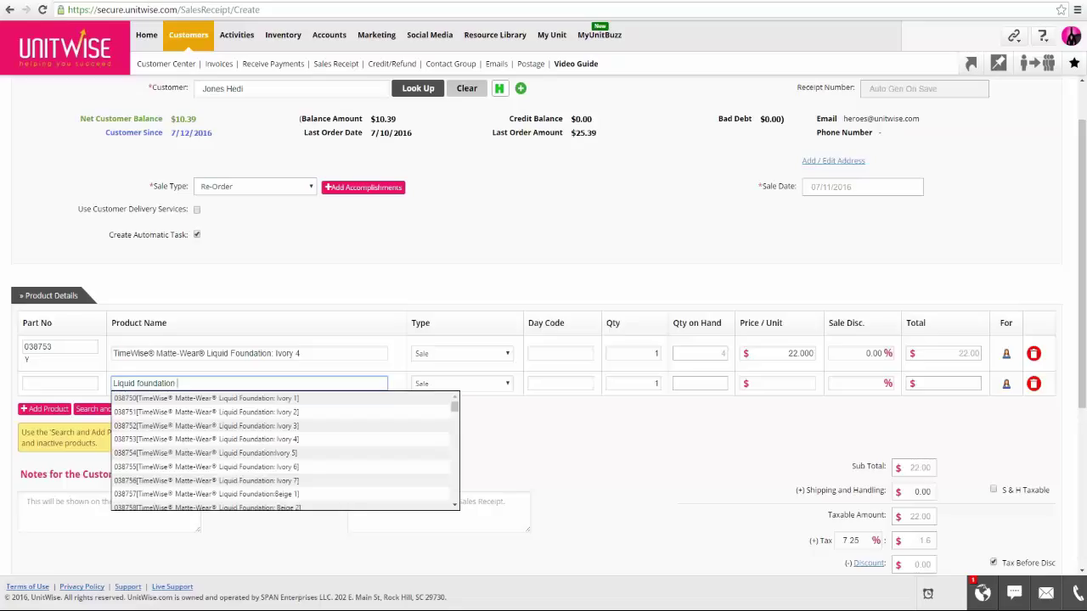
type("brus")
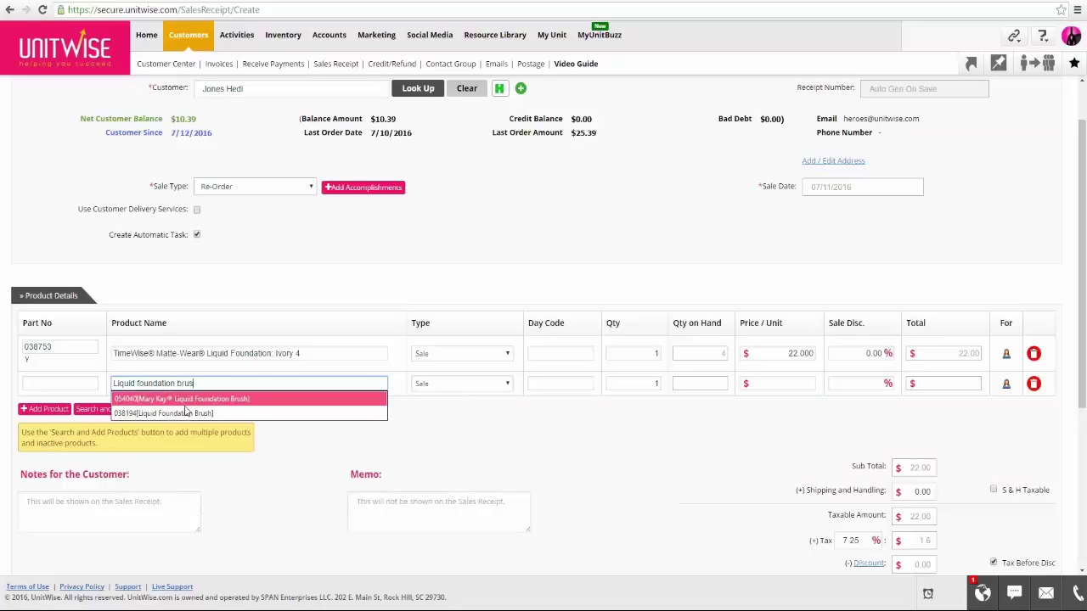
left_click(187, 398)
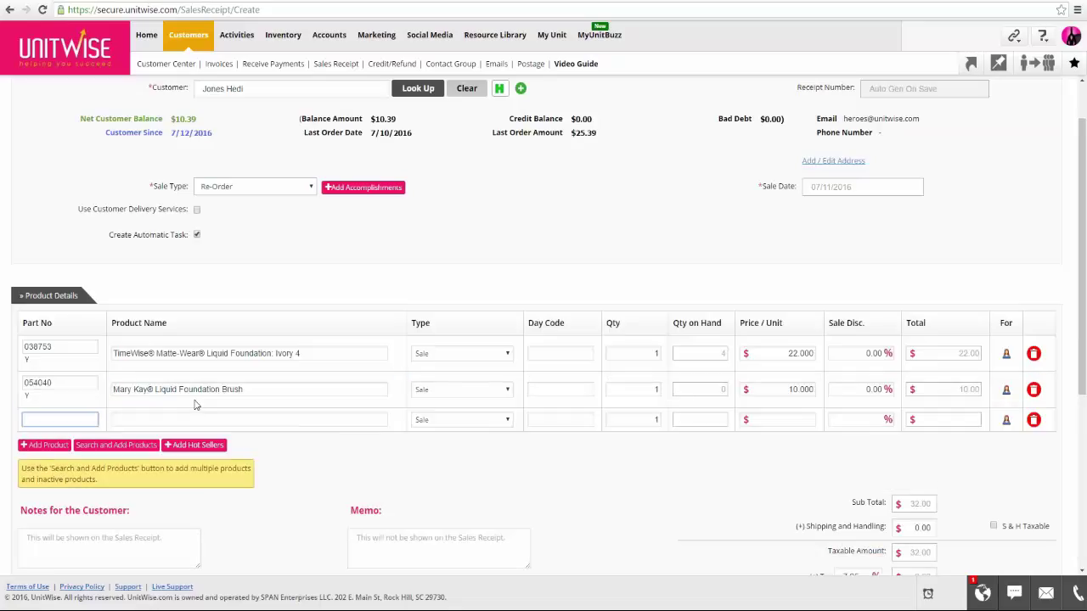
scroll(287, 459, "down", 3)
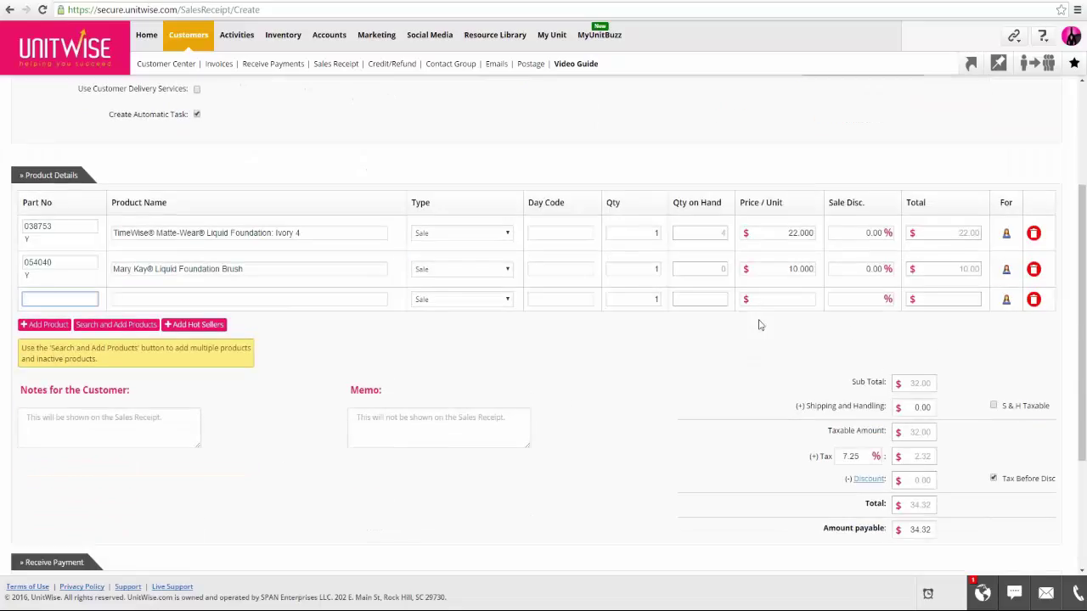
scroll(852, 335, "down", 2)
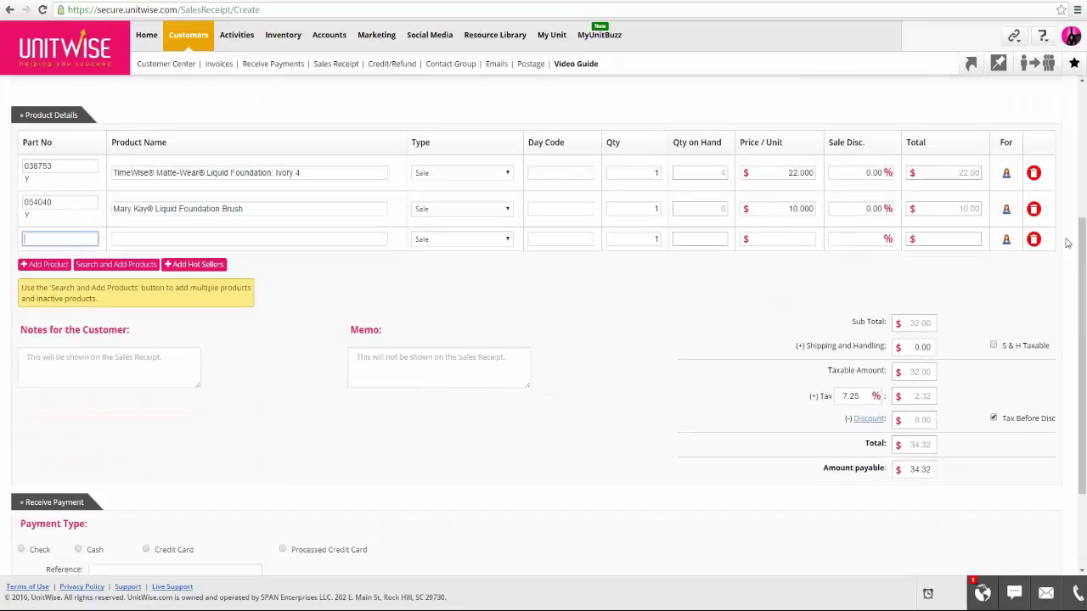
left_click(1033, 240)
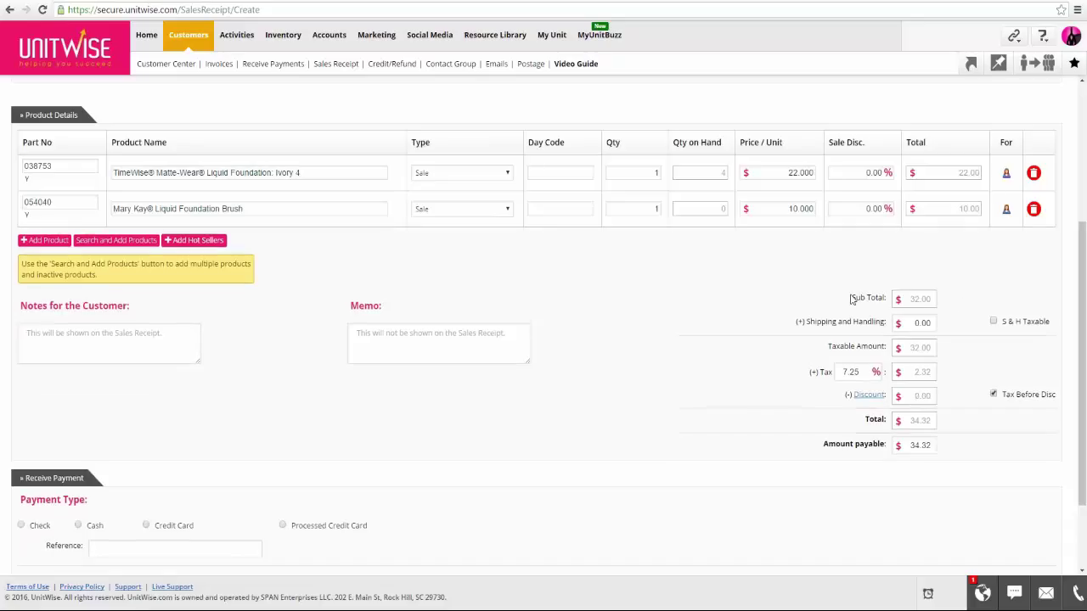
Set shipping and handling to 9.95 and tax to 6%, for a 43.87 total
left_click_drag(853, 297, 883, 300)
left_click(932, 323)
type("9.95")
left_click(860, 372)
left_click_drag(860, 372, 839, 367)
type("6")
left_click(825, 371)
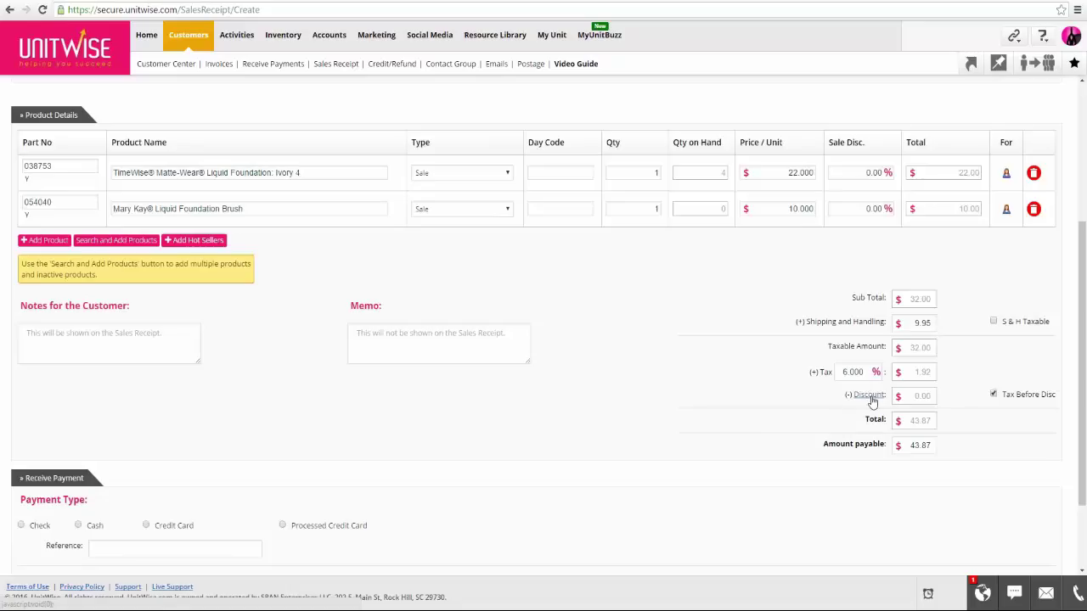
left_click(909, 445)
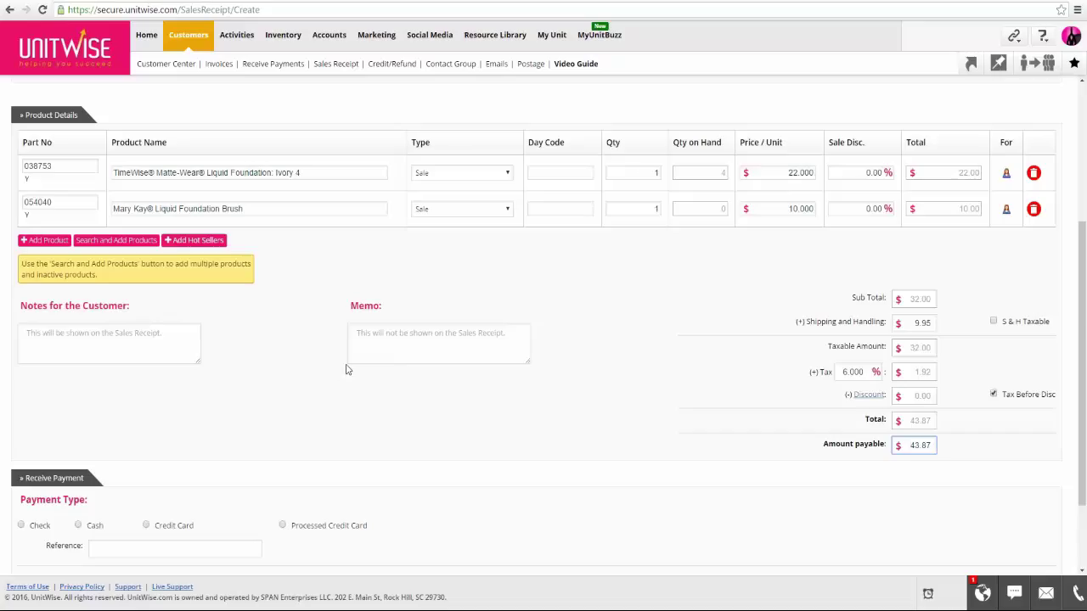
scroll(340, 380, "down", 1)
scroll(335, 383, "down", 1)
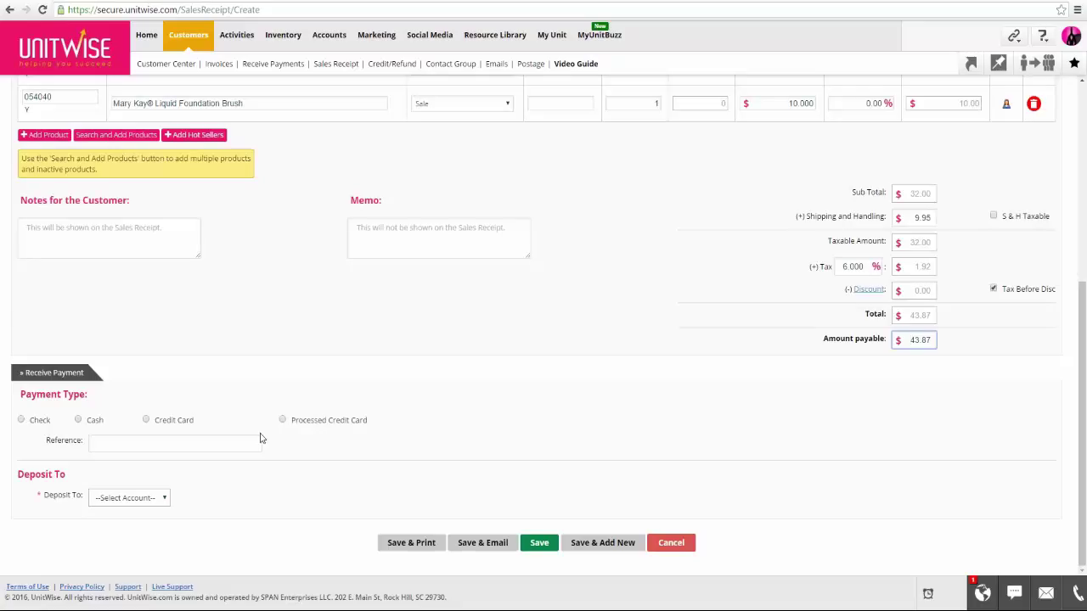
Set the payment to a processed Visa credit card with reference 3322
left_click(283, 422)
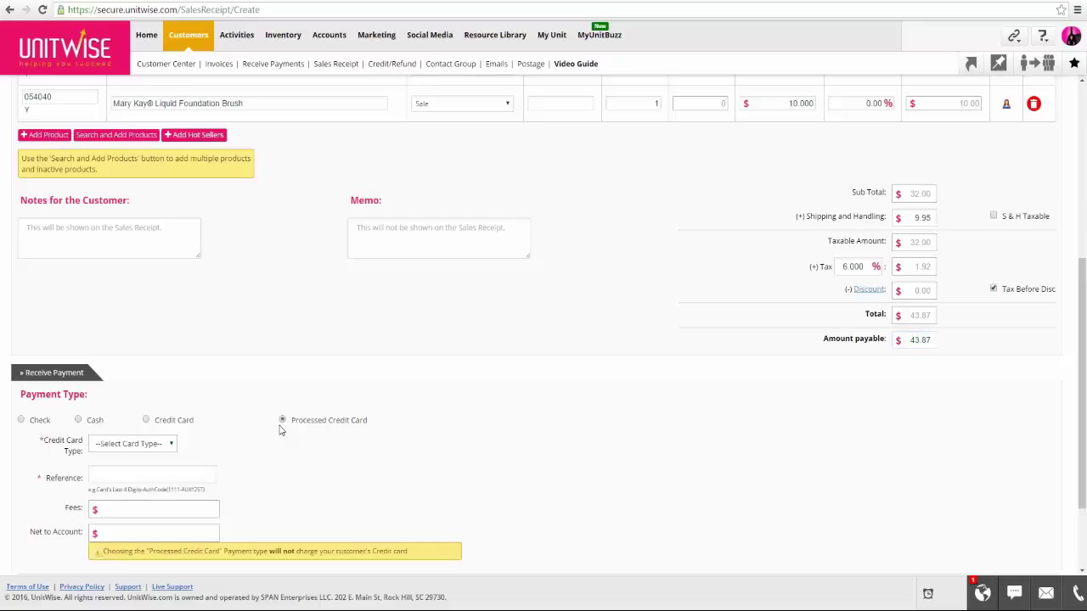
left_click(160, 445)
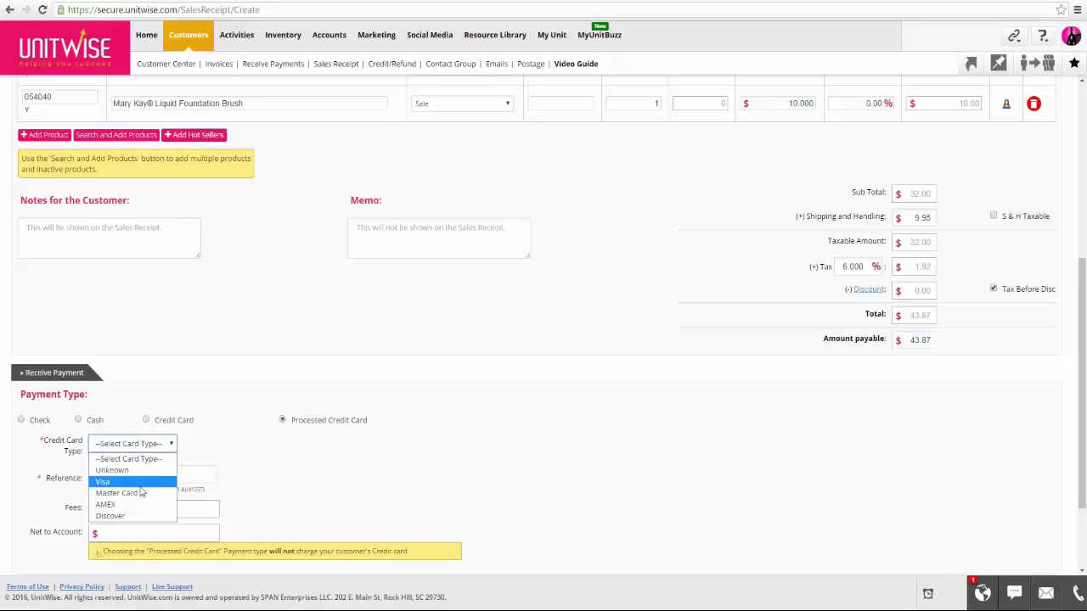
left_click(143, 481)
left_click(145, 478)
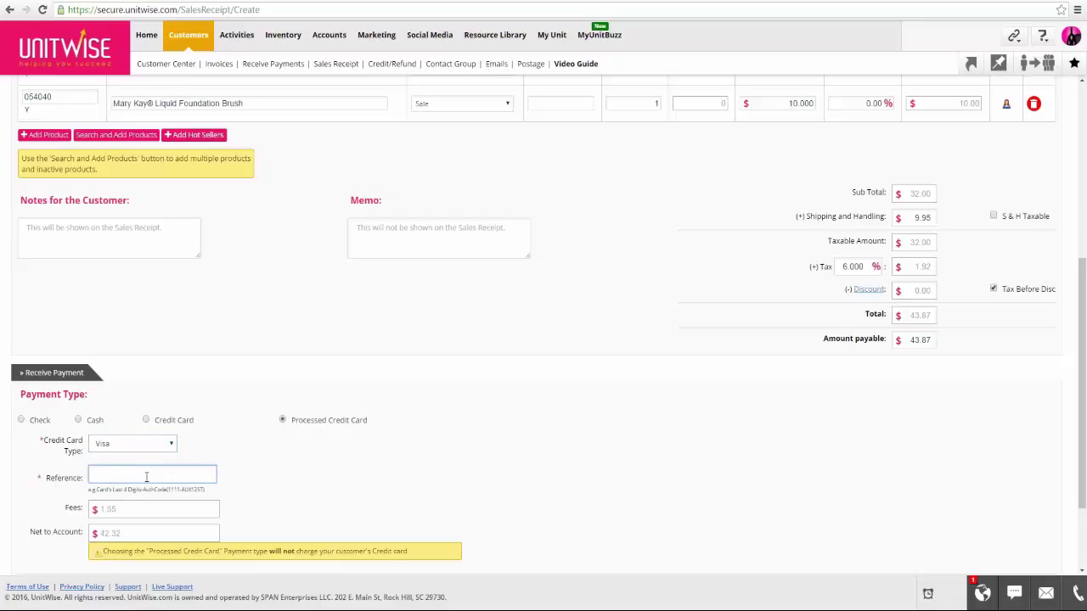
type("3322")
left_click(143, 512)
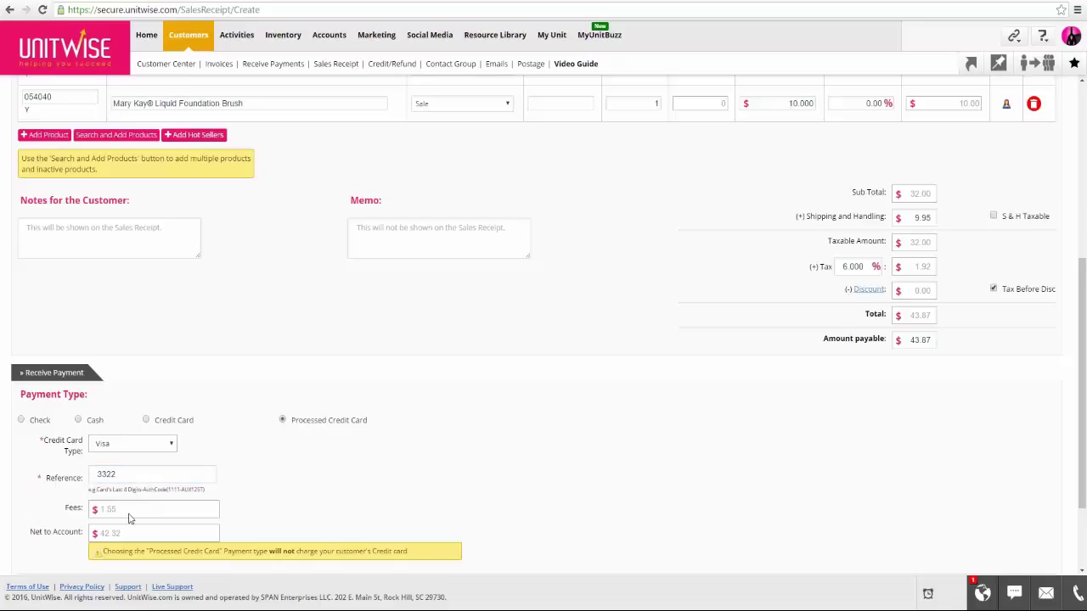
Deposit the payment to the Propay Account and save the sales receipt
scroll(123, 531, "down", 1)
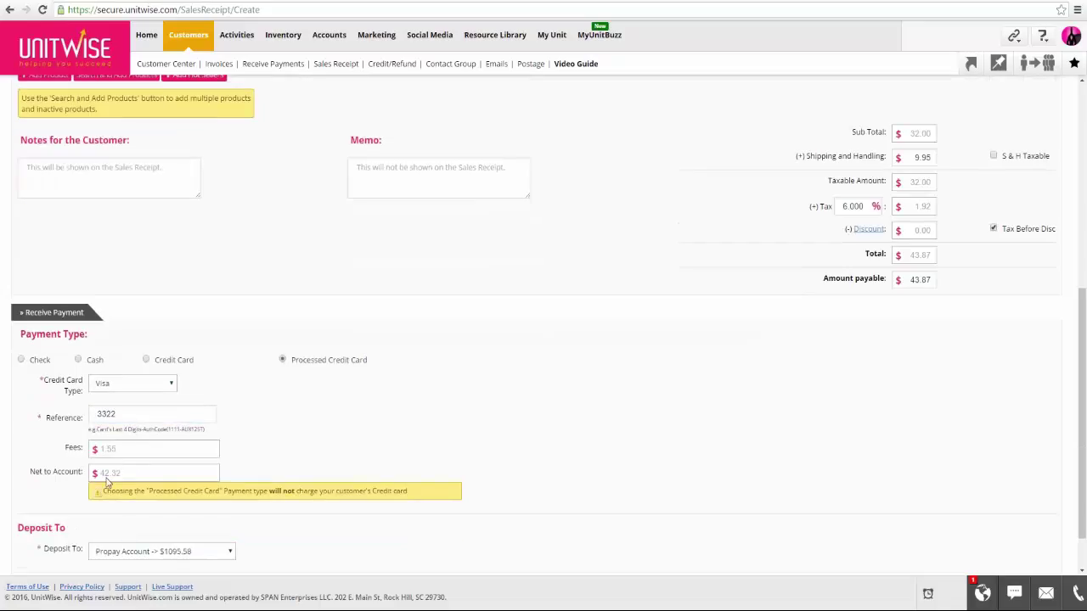
scroll(161, 489, "down", 1)
scroll(161, 488, "down", 1)
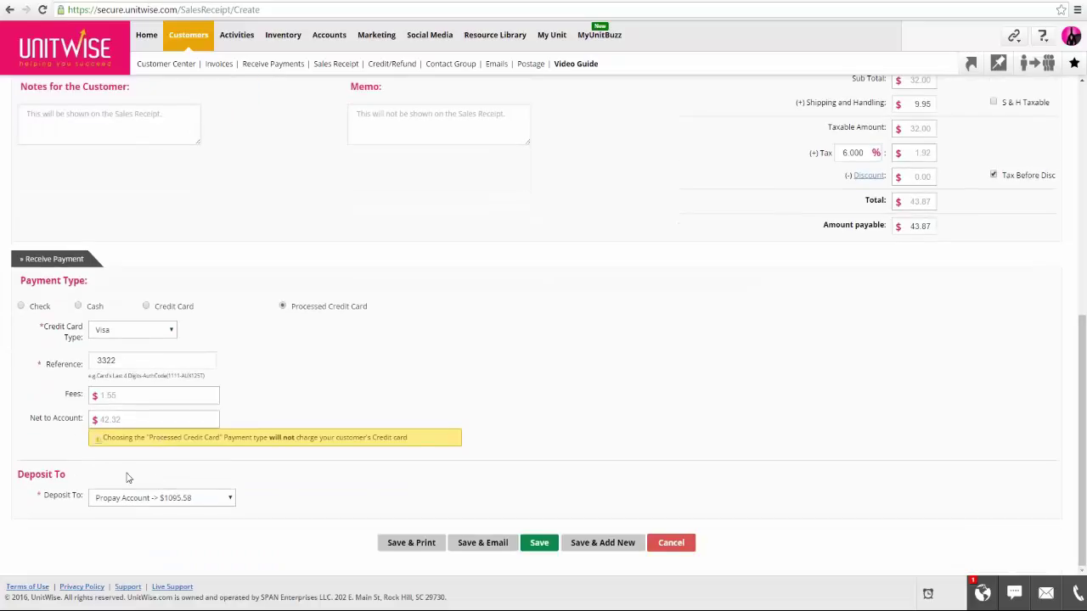
left_click(127, 497)
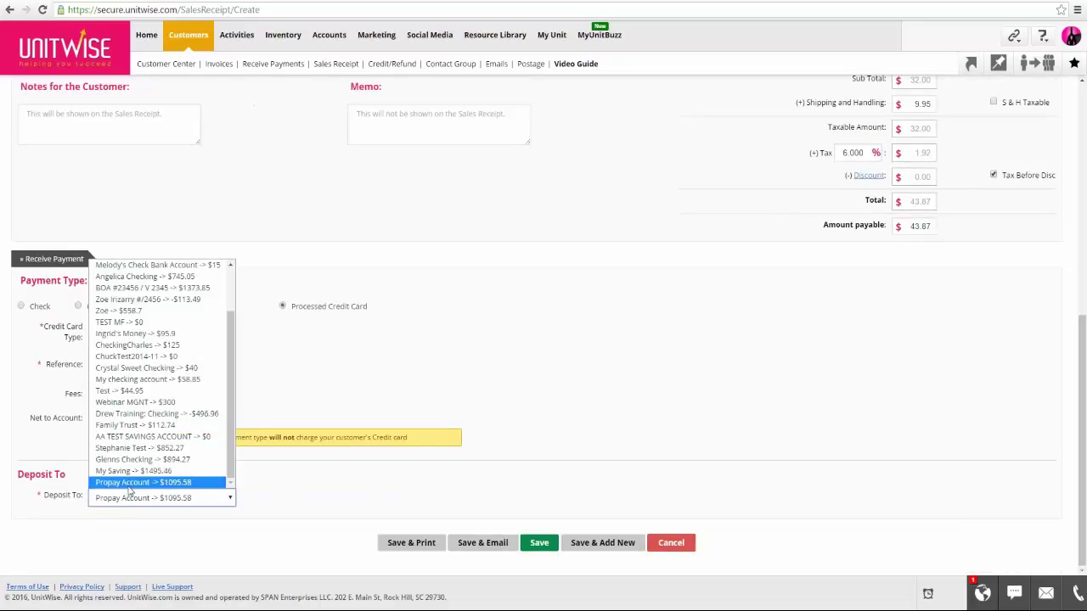
left_click(127, 485)
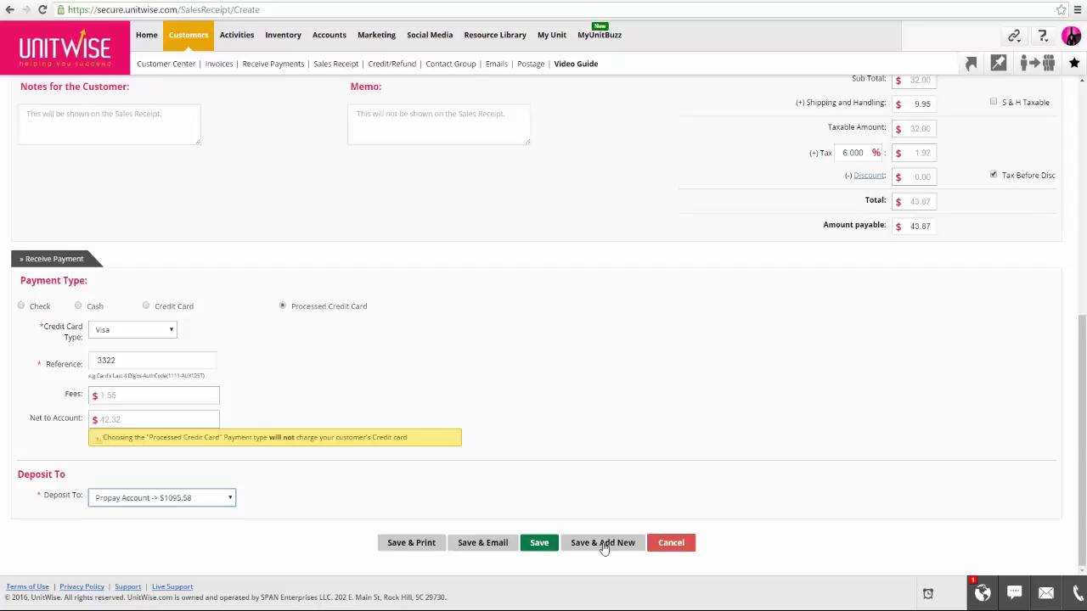
left_click(540, 543)
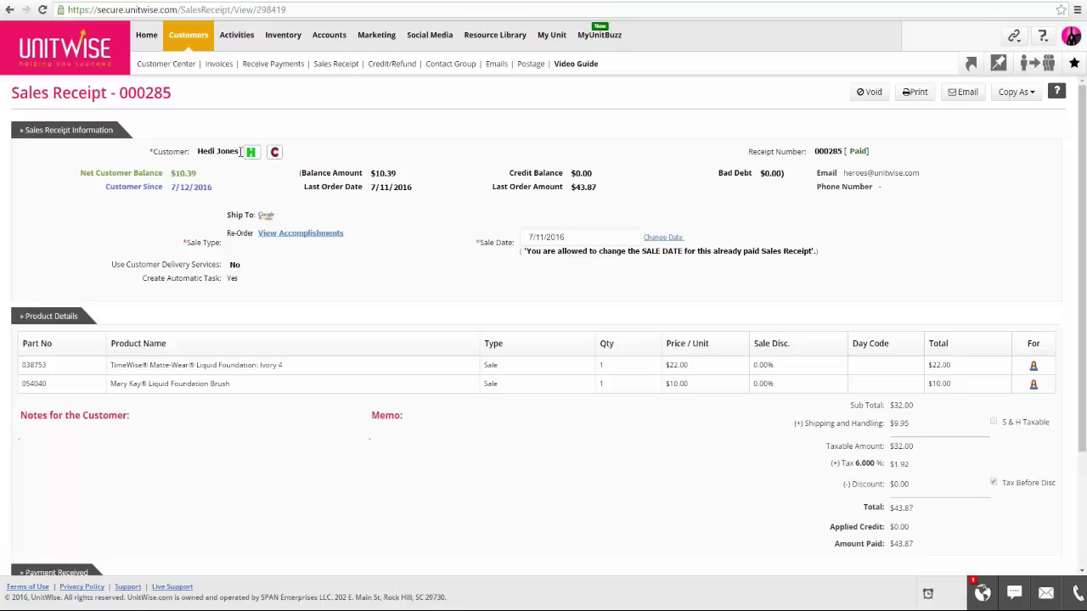
View the customer's sales receipts in their details window, then close it to return to receipt 000285
left_click(250, 153)
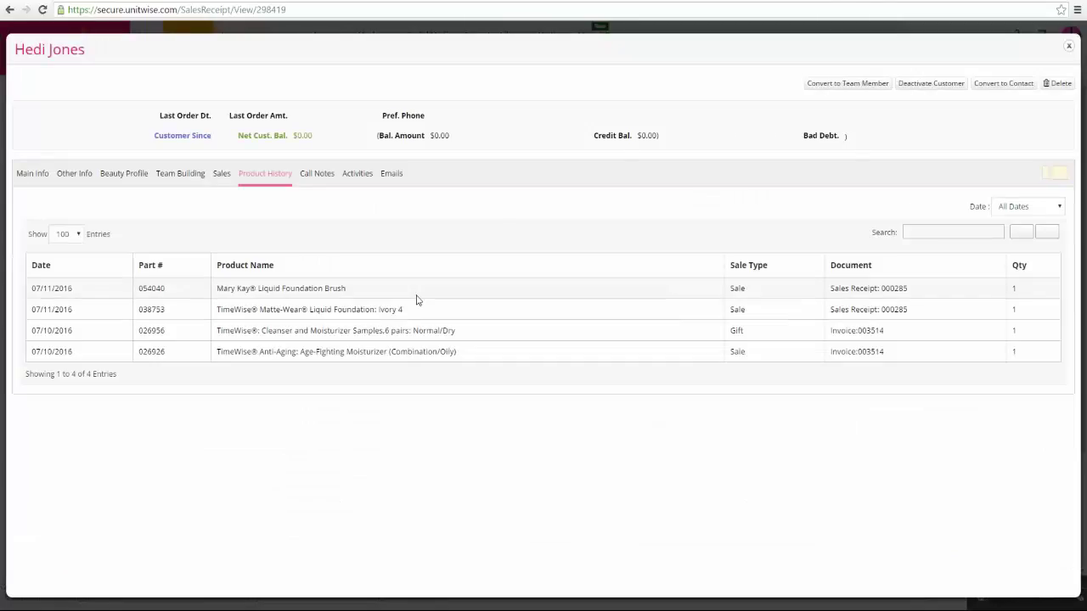
left_click(221, 174)
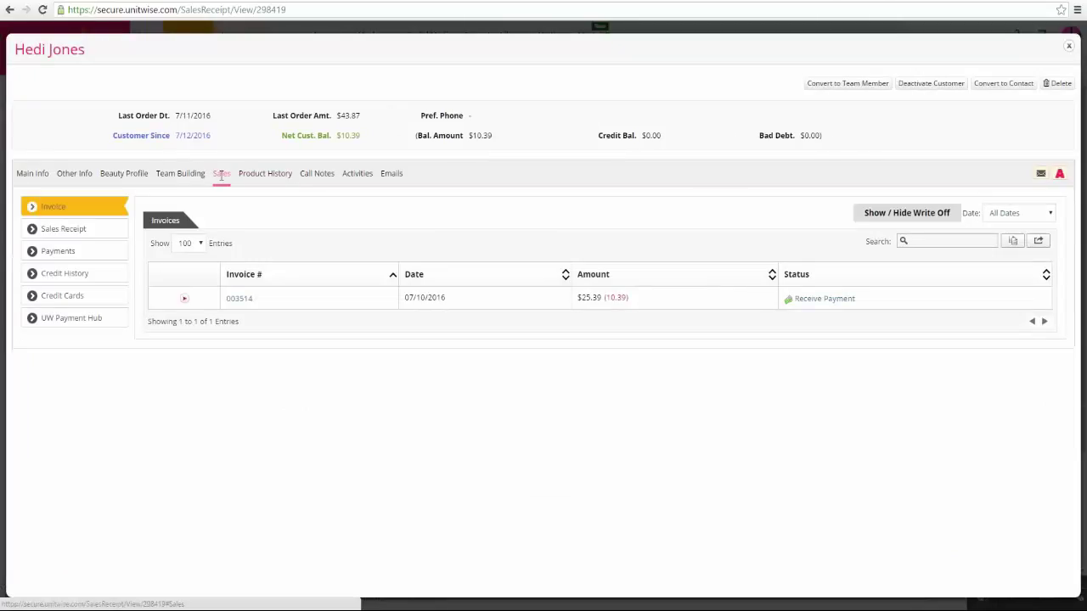
left_click(74, 230)
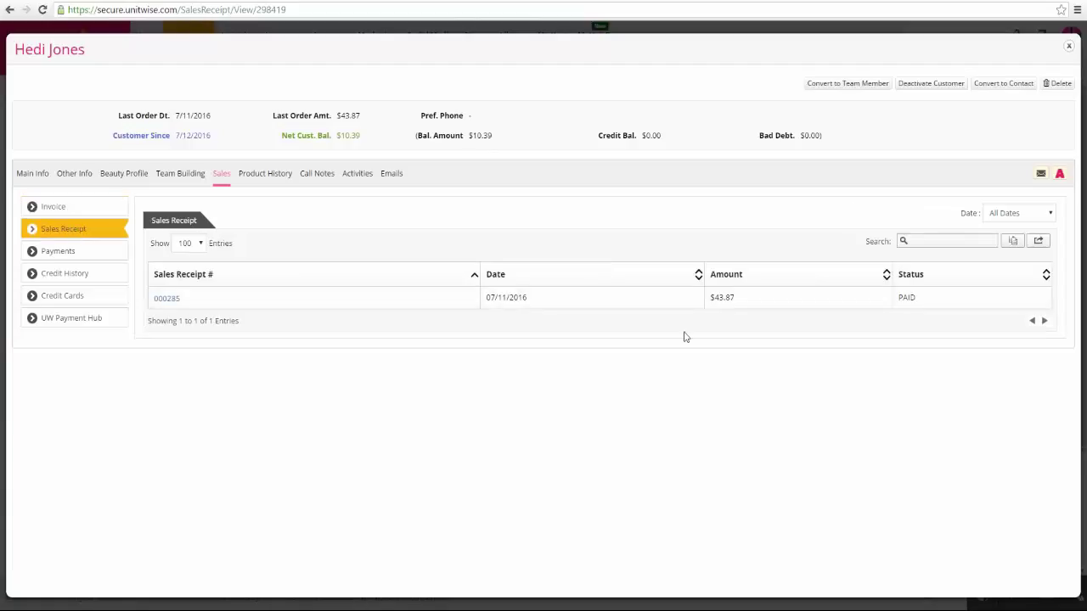
left_click(1069, 49)
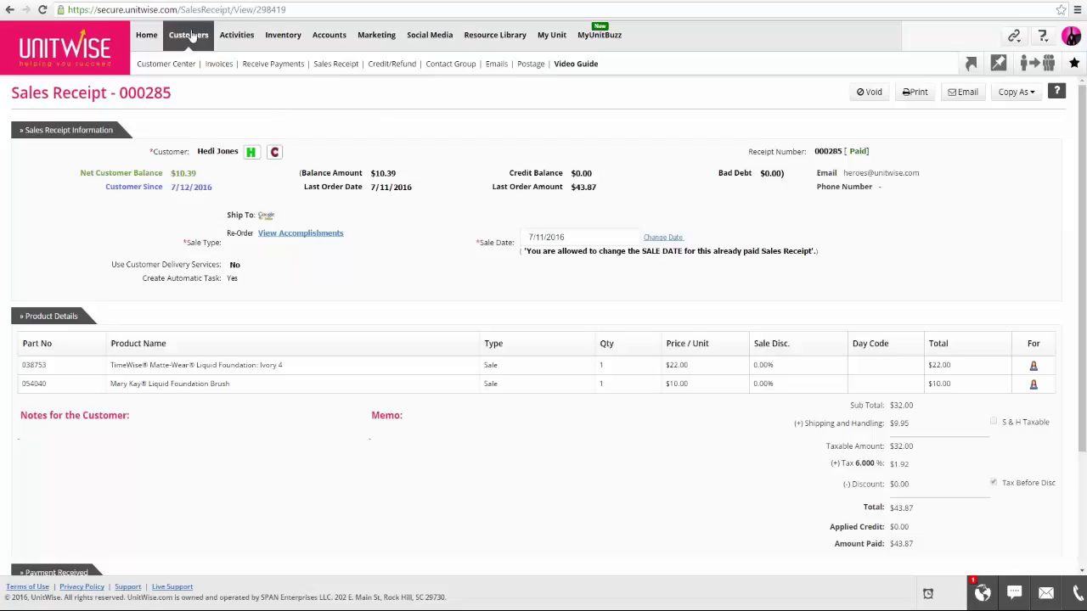
Create the contact group 'Bus Mgmt Webinar Group' with description 'testing' and save it
mouse_move(192, 35)
left_click(174, 141)
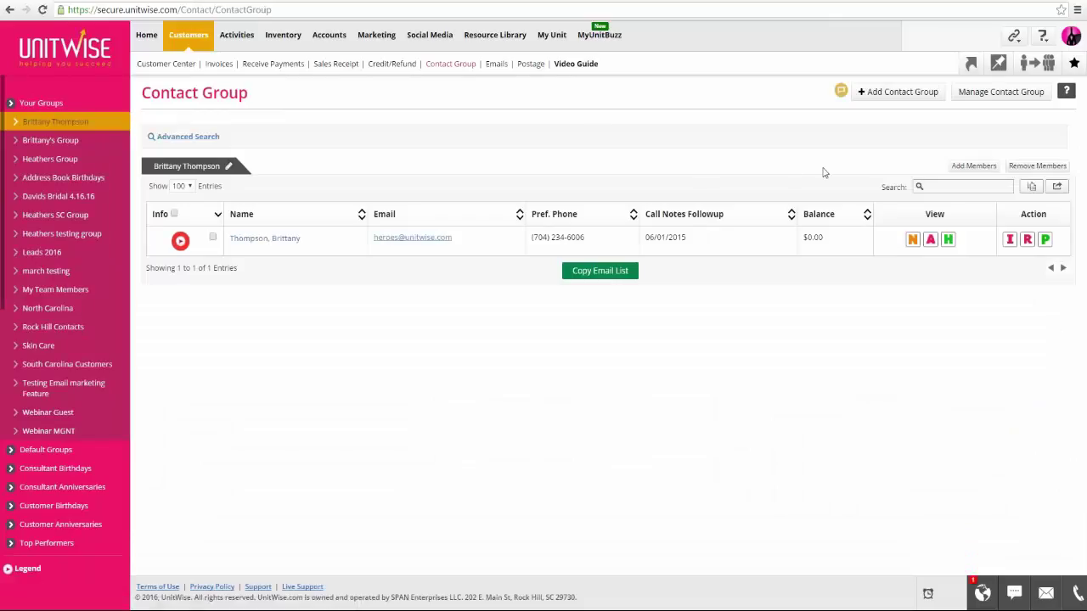
left_click(921, 101)
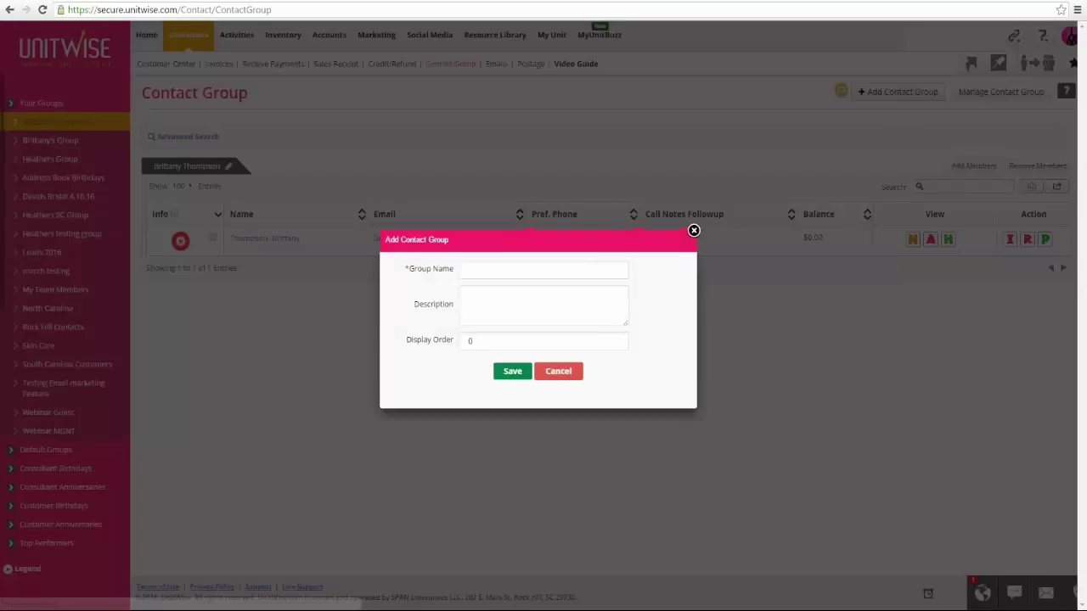
left_click(540, 269)
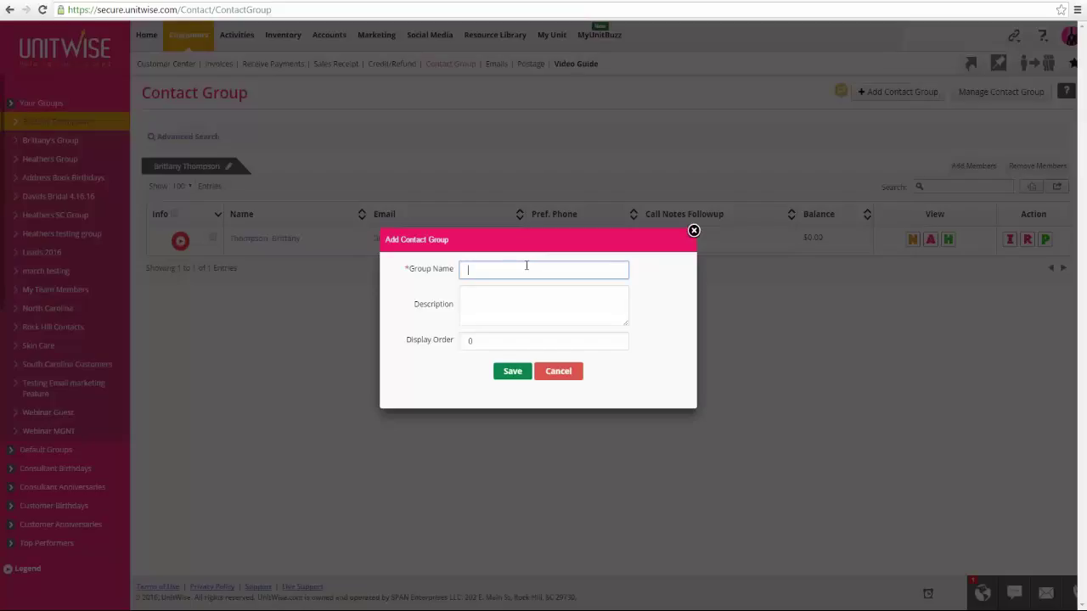
type("Bus Mgmt Webinar Group")
left_click(488, 343)
left_click(494, 315)
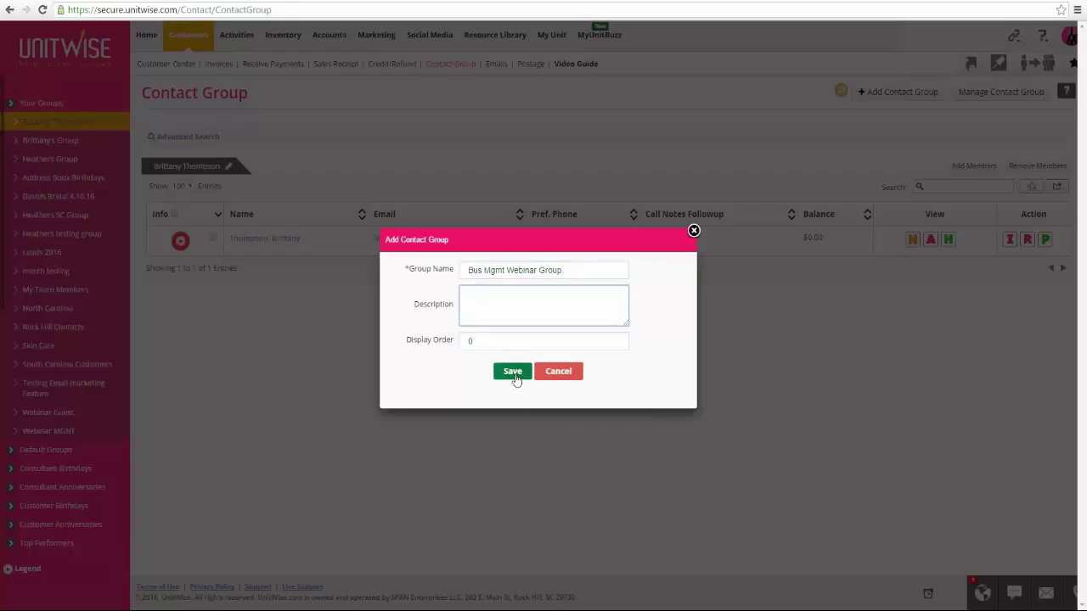
type("testing")
left_click(513, 374)
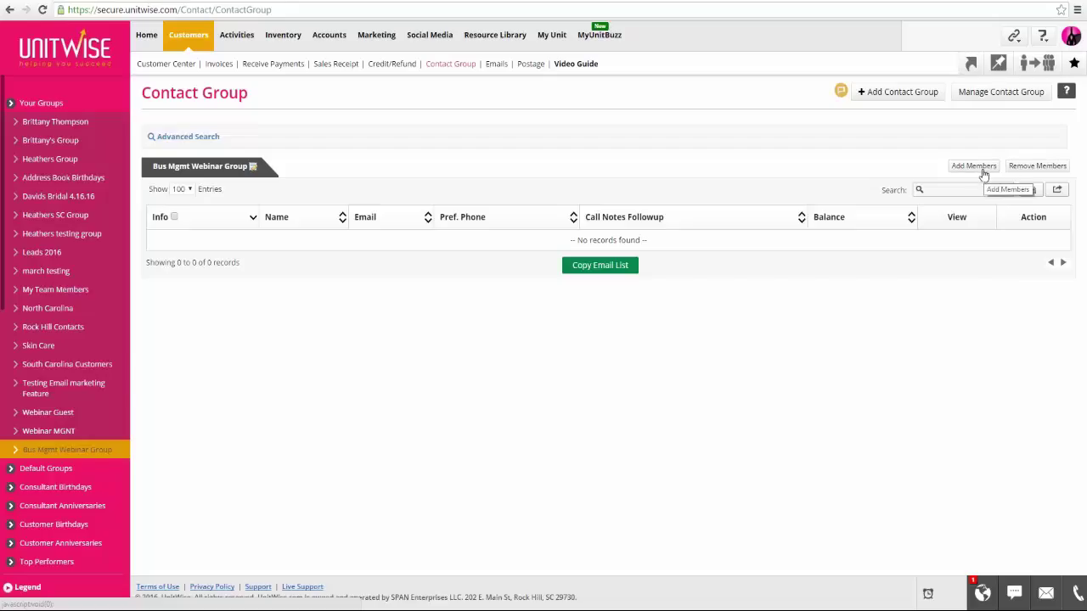
left_click(984, 173)
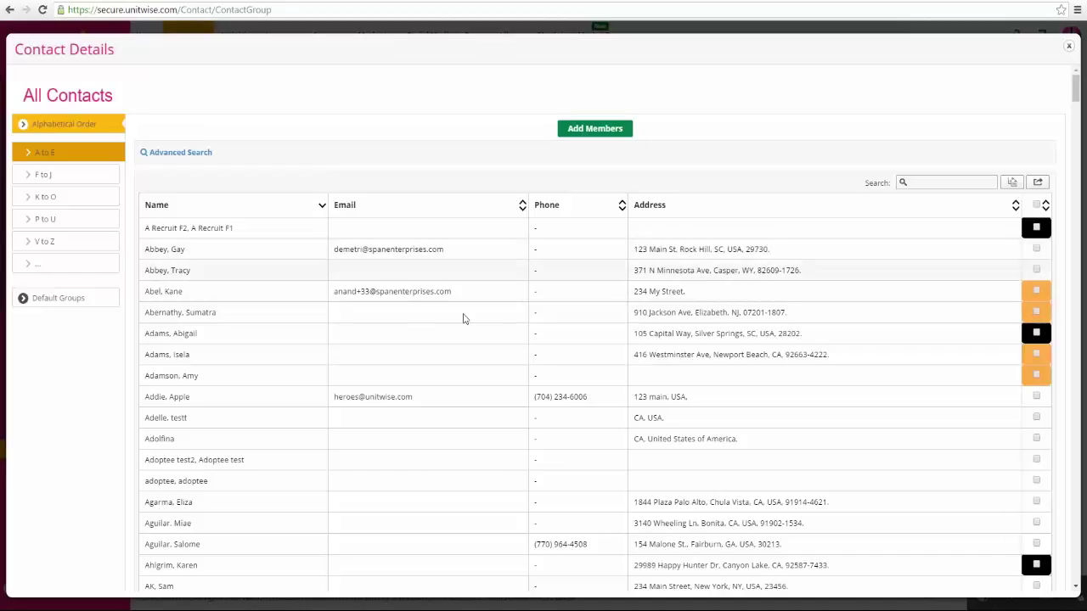
Add all Active Customers contacts to Bus Mgmt Webinar Group and close the contact picker
left_click(81, 301)
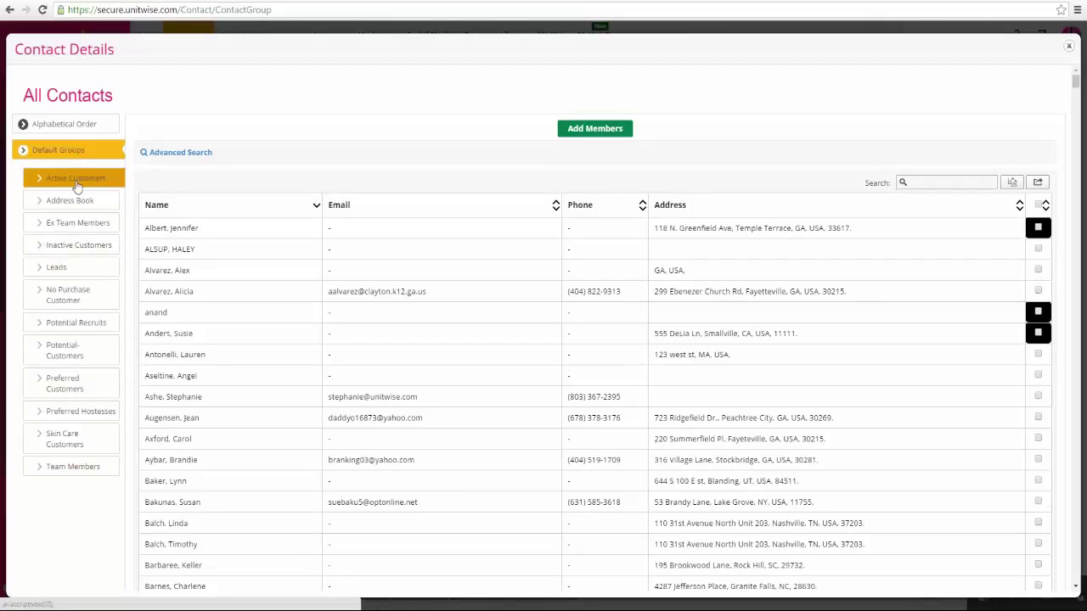
left_click(915, 182)
type("Heather")
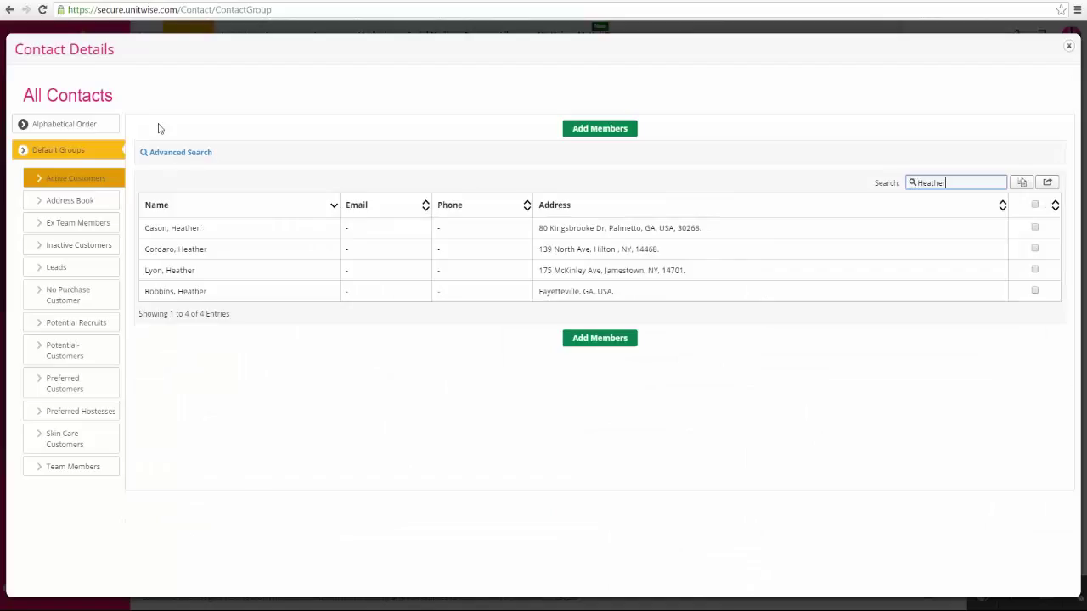
left_click(58, 200)
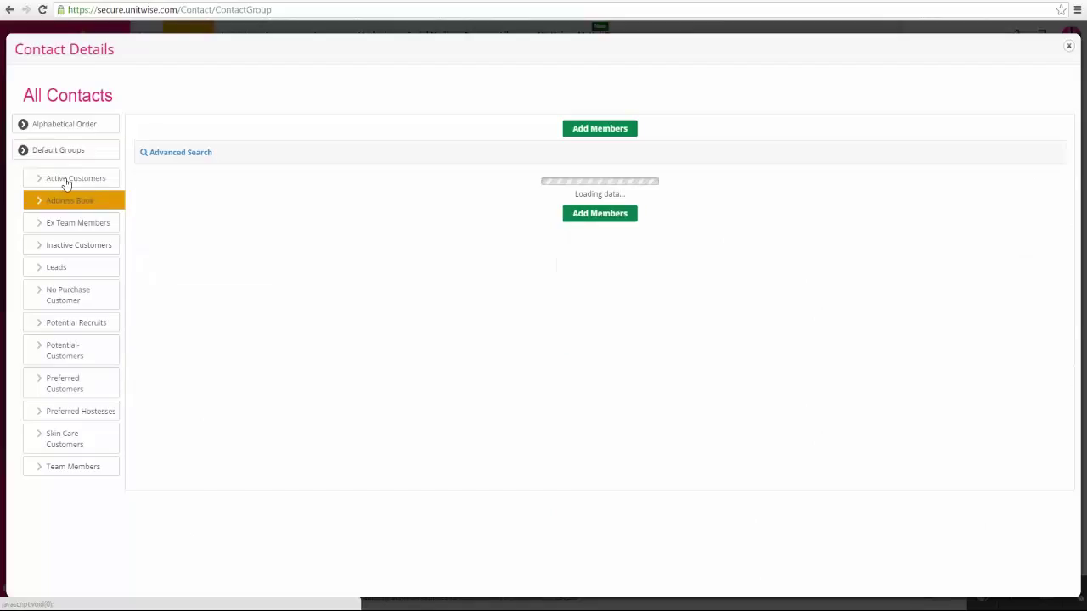
left_click(71, 180)
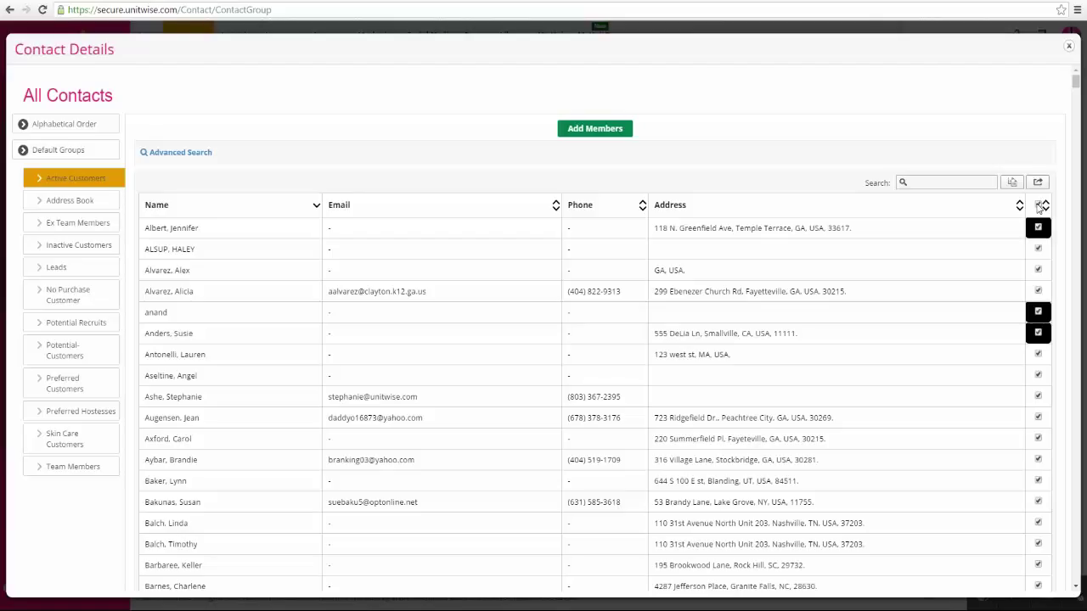
left_click(586, 129)
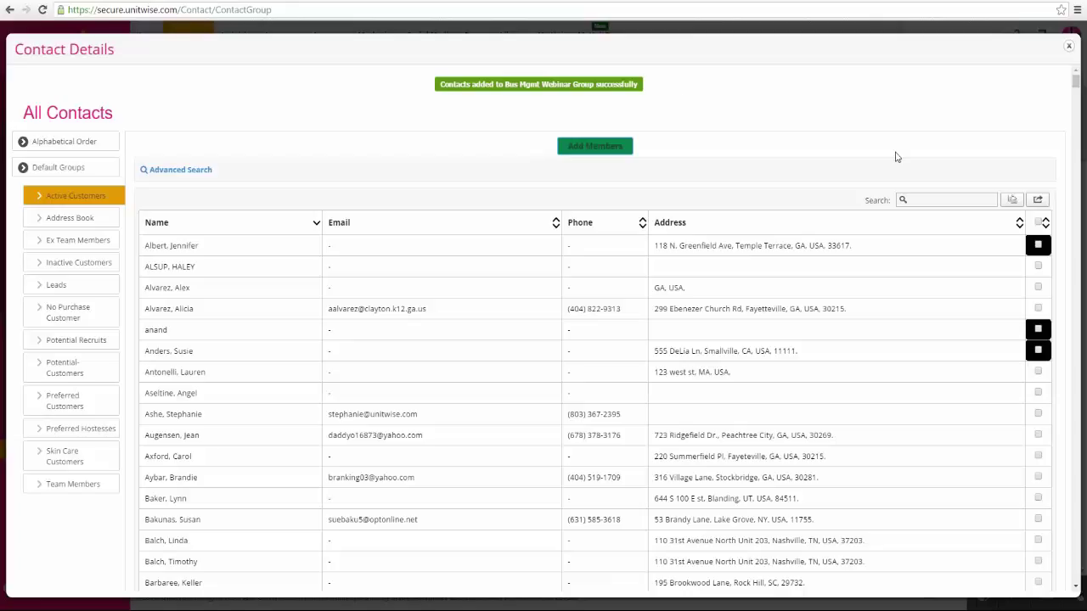
left_click(1068, 49)
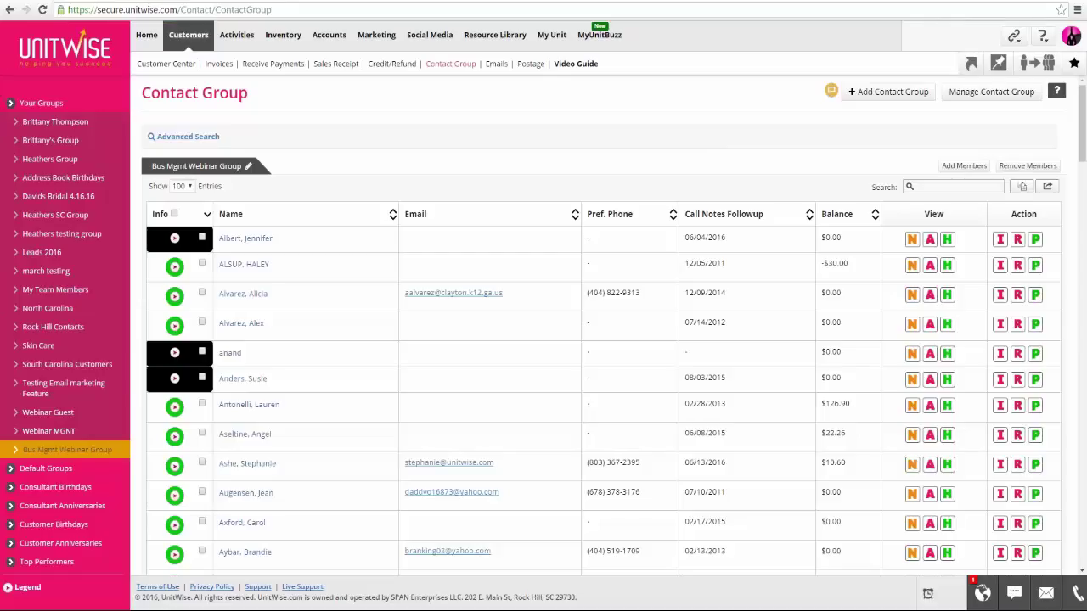
Go to Inventory > Products
left_click(286, 35)
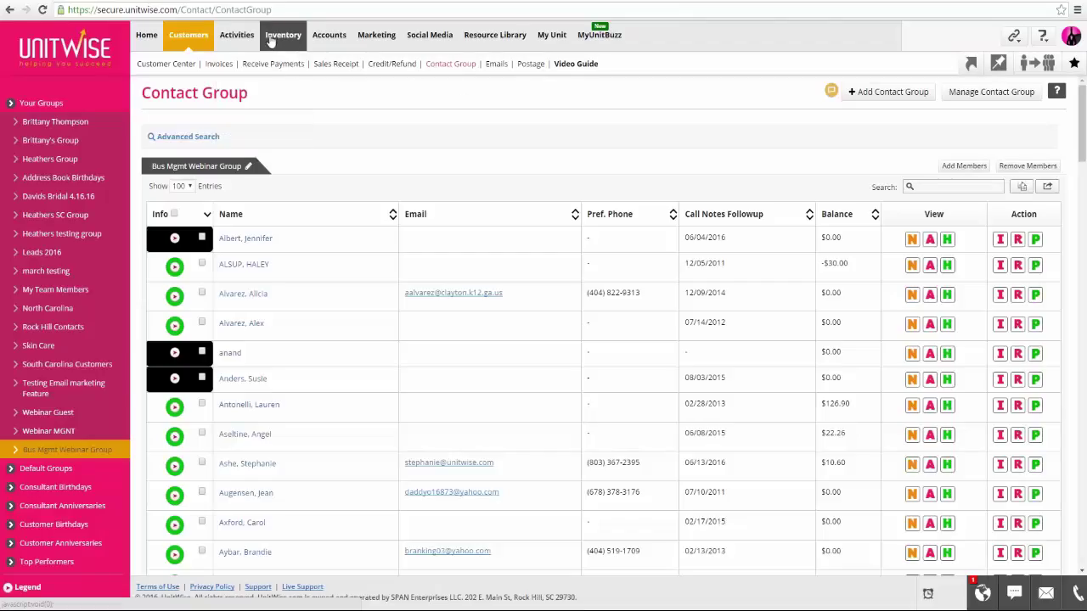
left_click(270, 42)
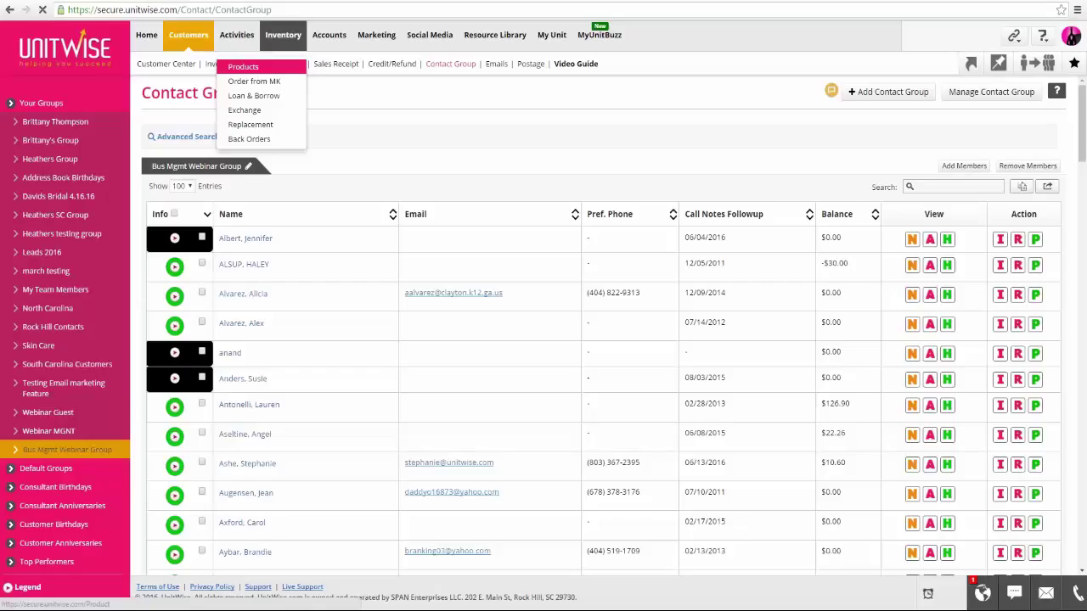
left_click(261, 70)
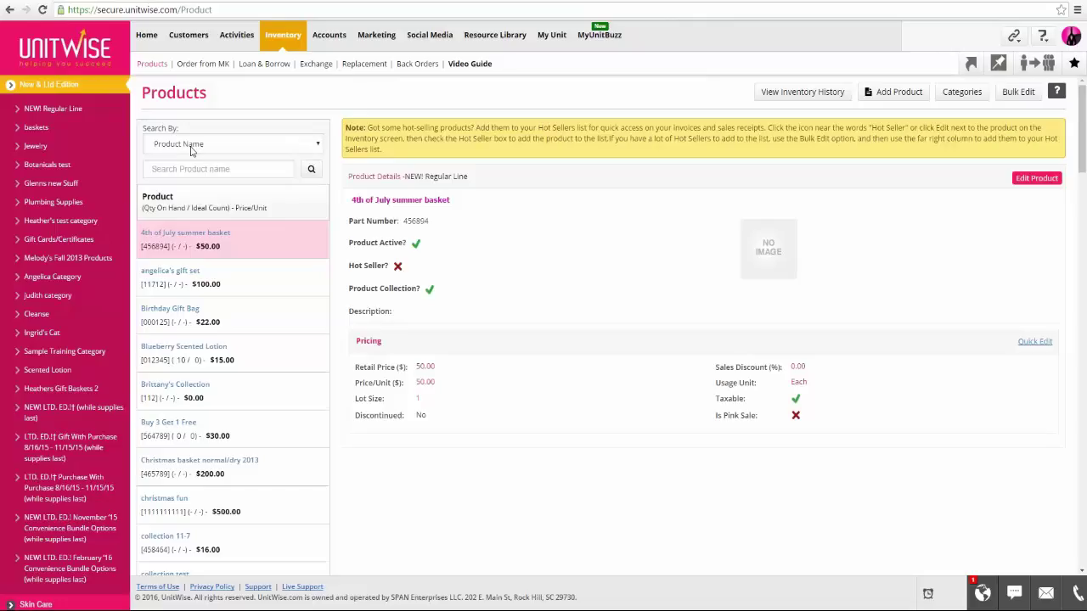
Keep Search By set to product name and copy part number 456894 from the list
left_click(192, 151)
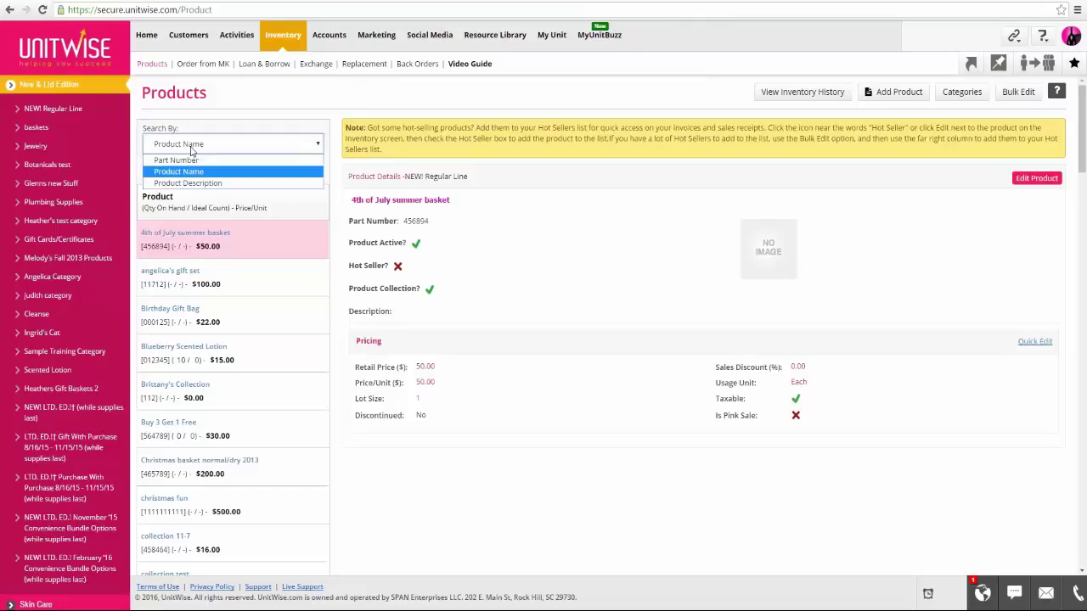
left_click(191, 147)
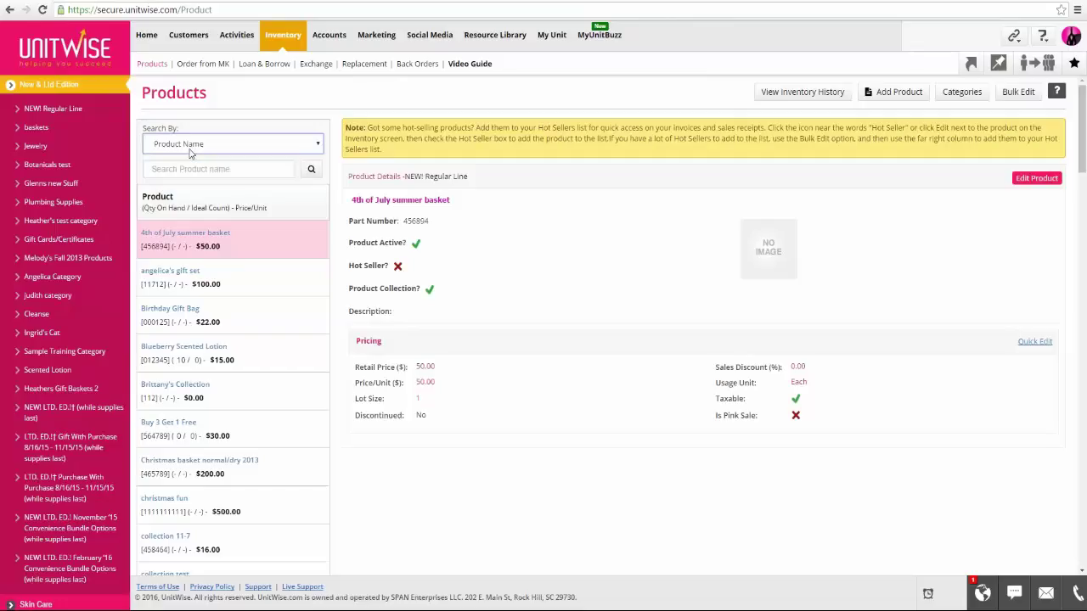
left_click(183, 168)
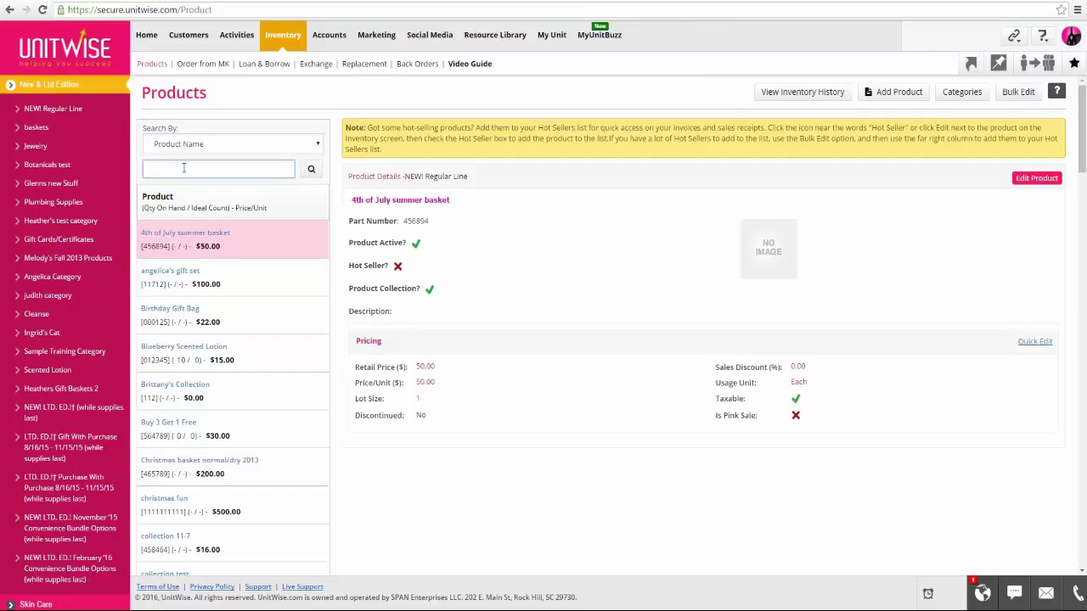
left_click_drag(432, 222, 397, 222)
right_click(405, 219)
left_click(424, 225)
Try name searches such as 'Birthday Gift' in the search box, then clear it
left_click(224, 167)
left_click(224, 167)
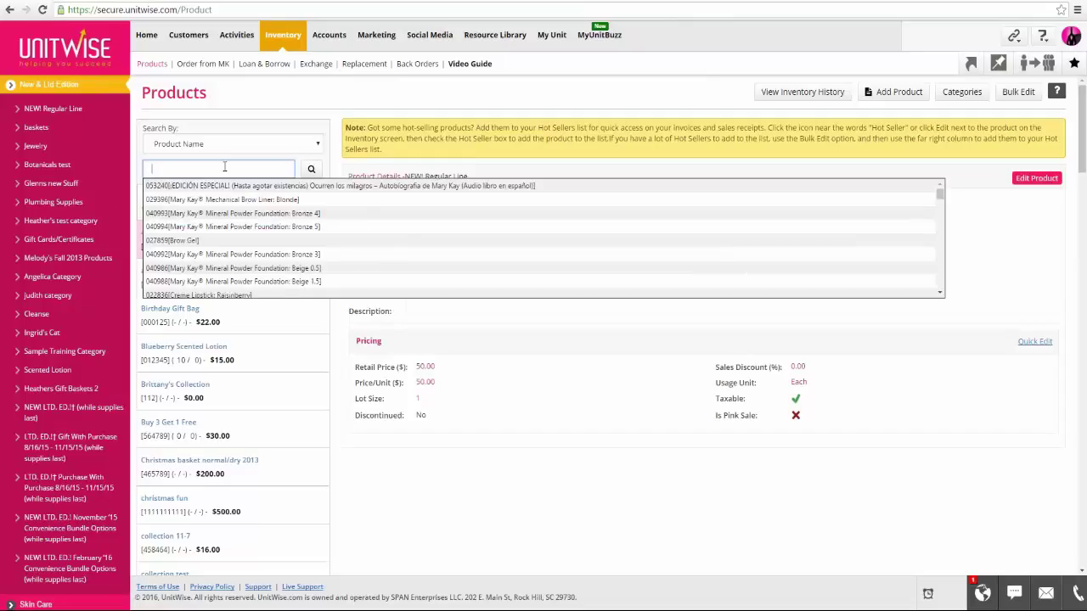
type("Birth")
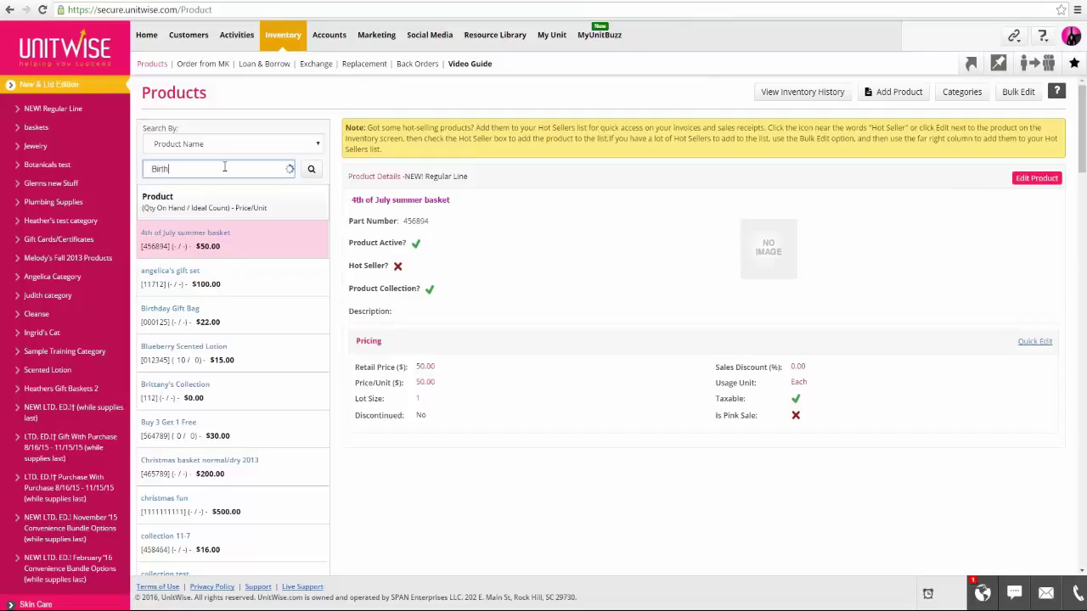
type("day Gift")
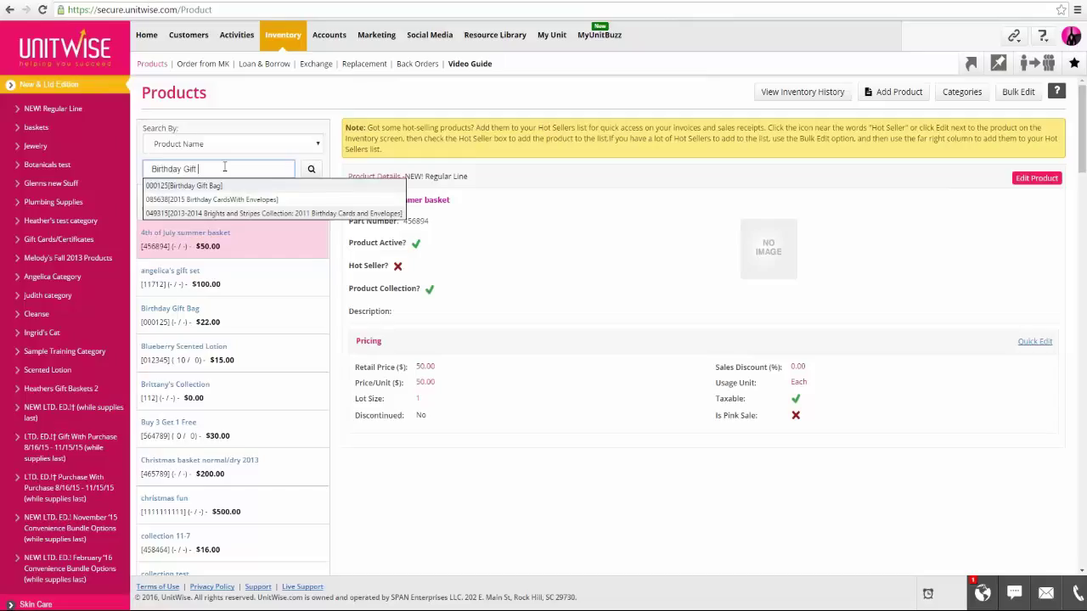
key("BackSpace")
key("BackSpace")
key("BackSpace")
key("BackSpace")
key("BackSpace")
key("BackSpace")
key("BackSpace")
key("BackSpace")
key("BackSpace")
key("BackSpace")
key("BackSpace")
key("BackSpace")
key("BackSpace")
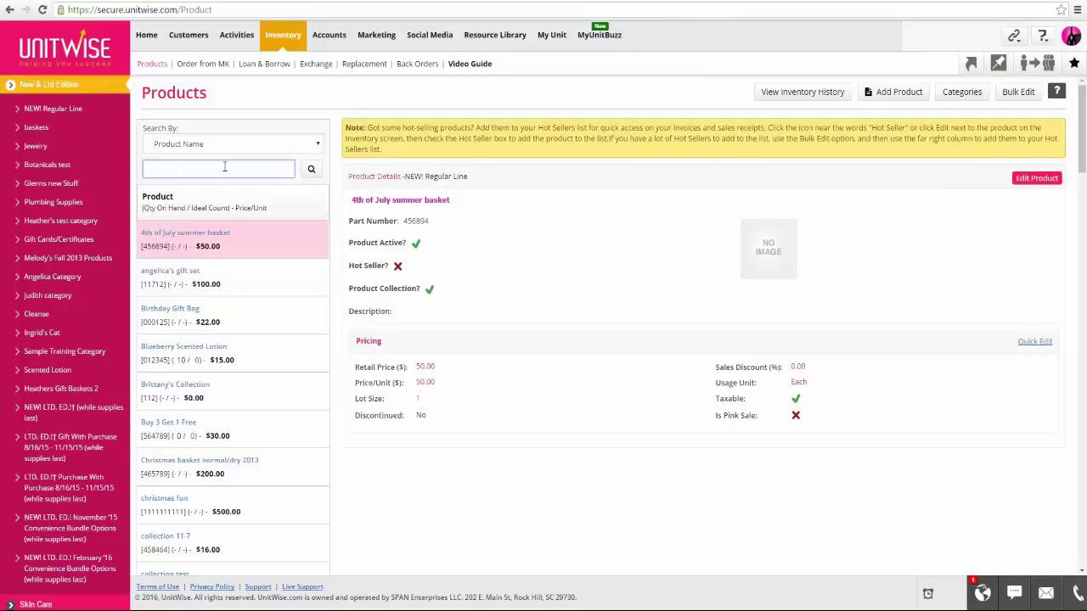
type("ewise Rep")
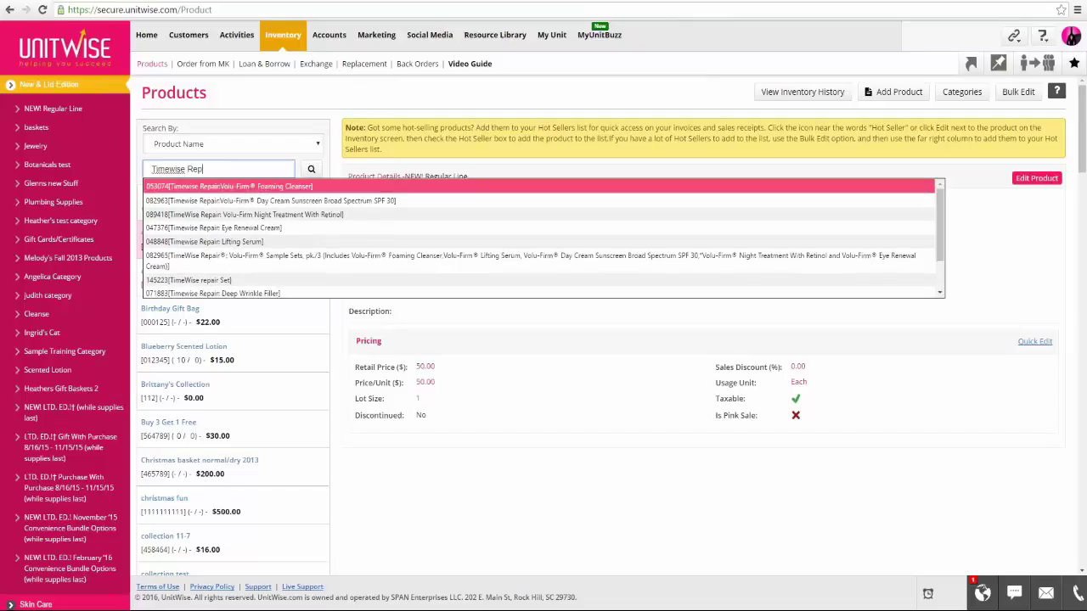
left_click_drag(204, 169, 152, 168)
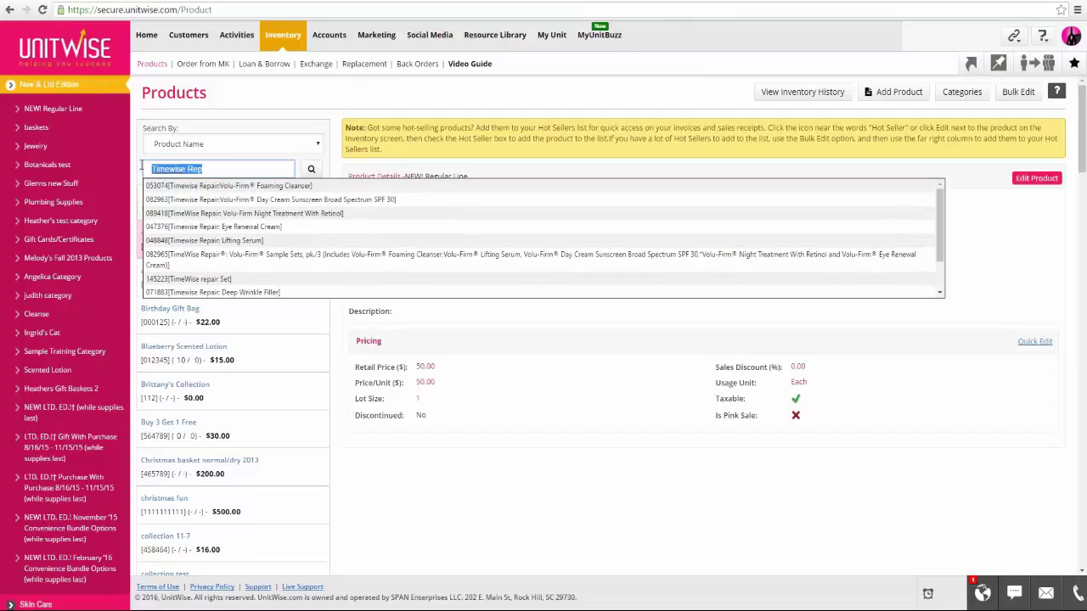
key("BackSpace")
left_click(186, 146)
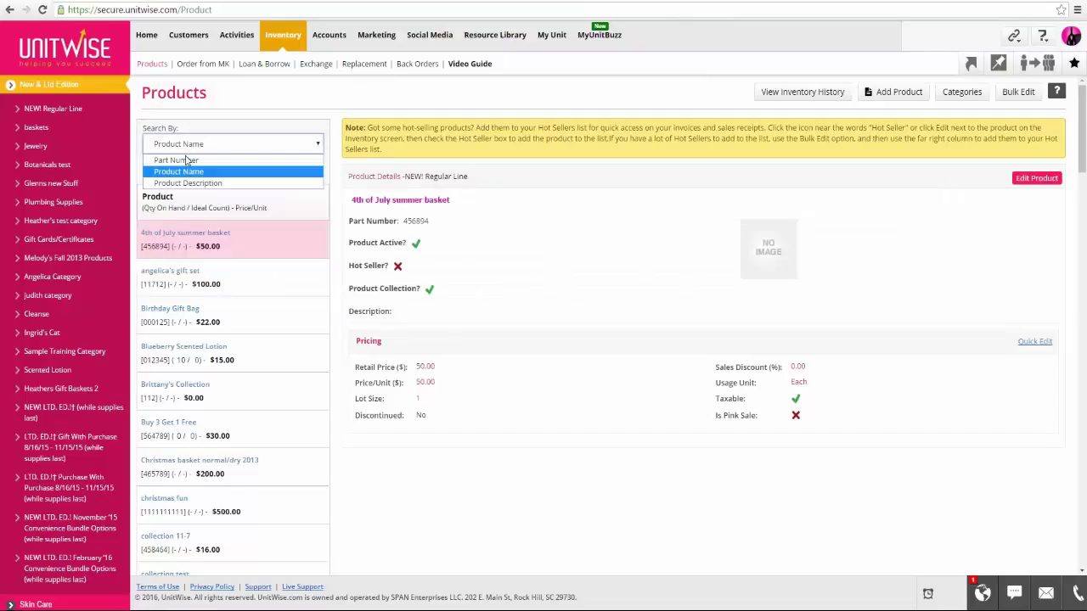
left_click(186, 161)
left_click(185, 170)
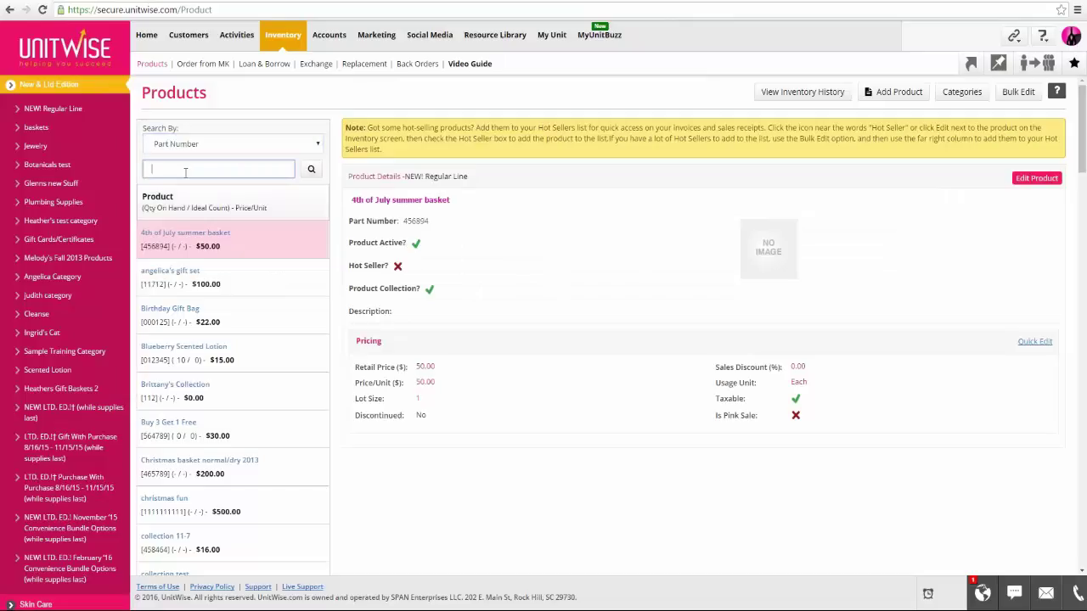
type("456894")
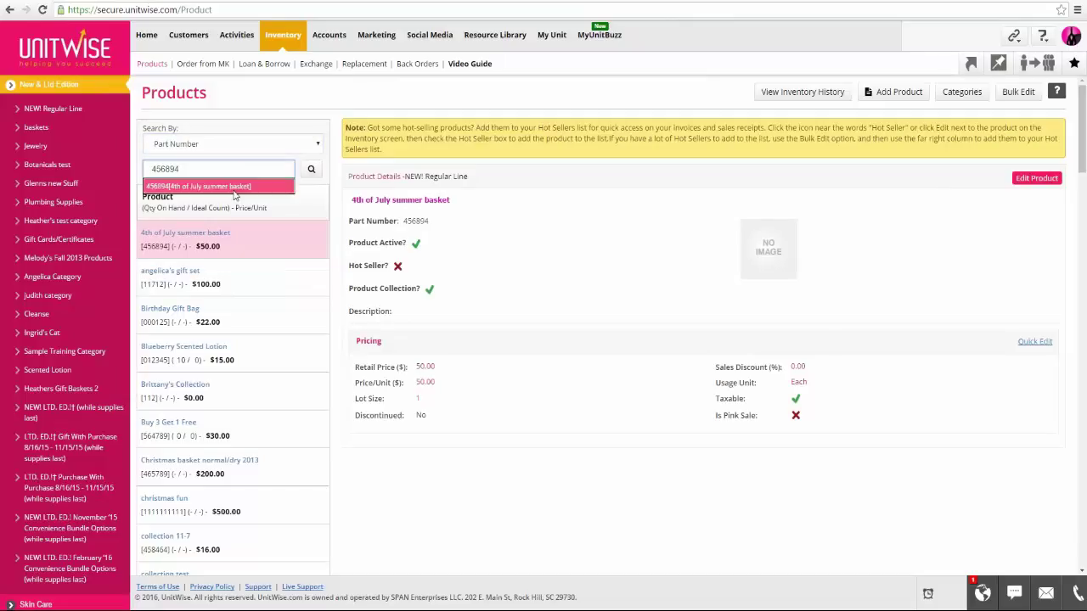
left_click(484, 235)
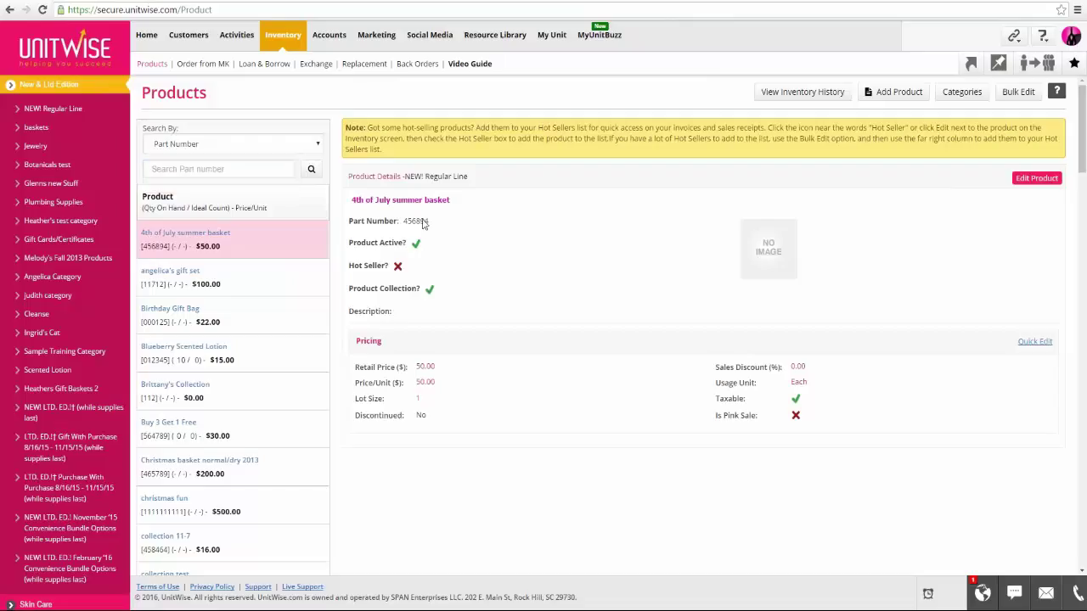
left_click(53, 371)
left_click(113, 357)
left_click(71, 243)
left_click(216, 145)
left_click(180, 179)
left_click(184, 170)
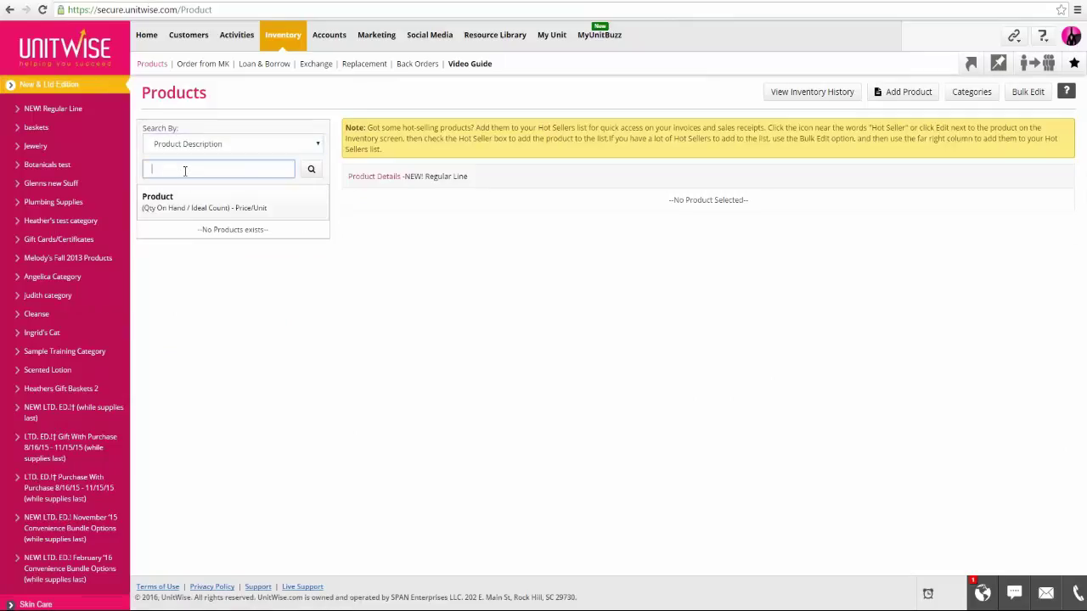
type("timew")
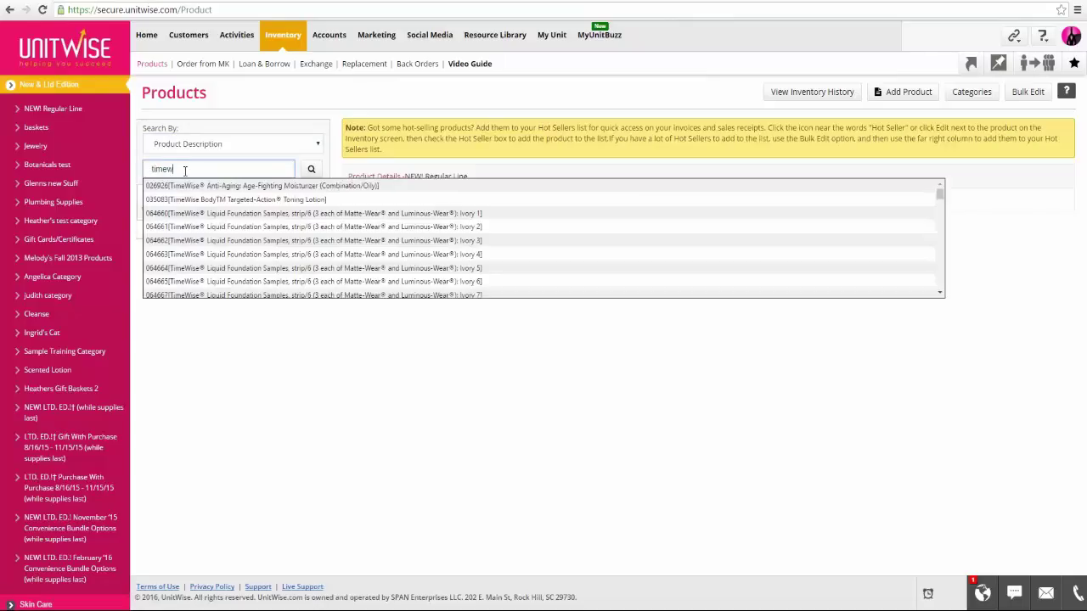
left_click(220, 200)
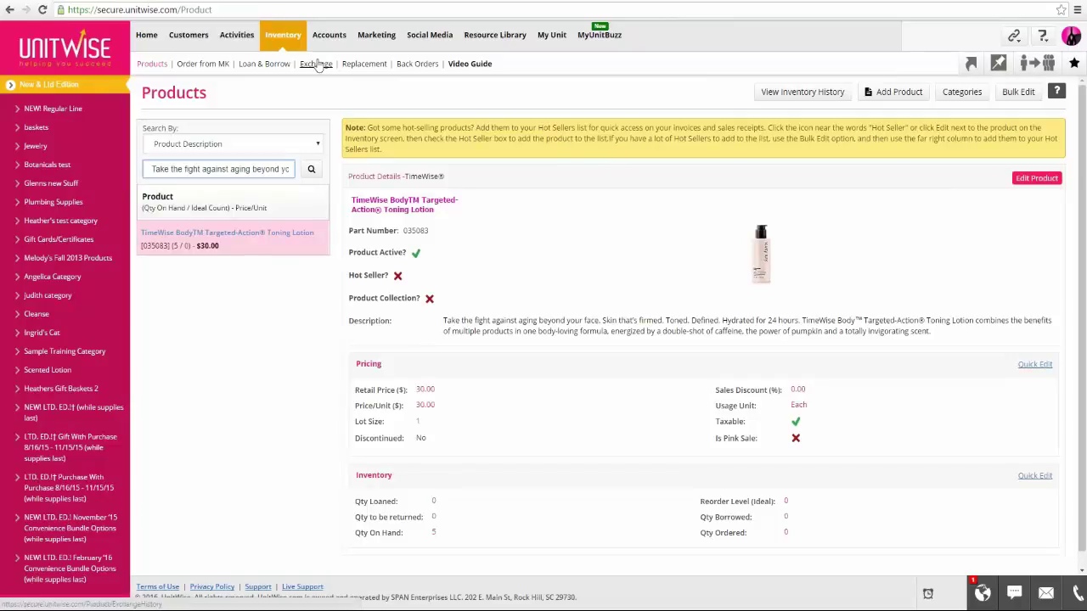
left_click(284, 42)
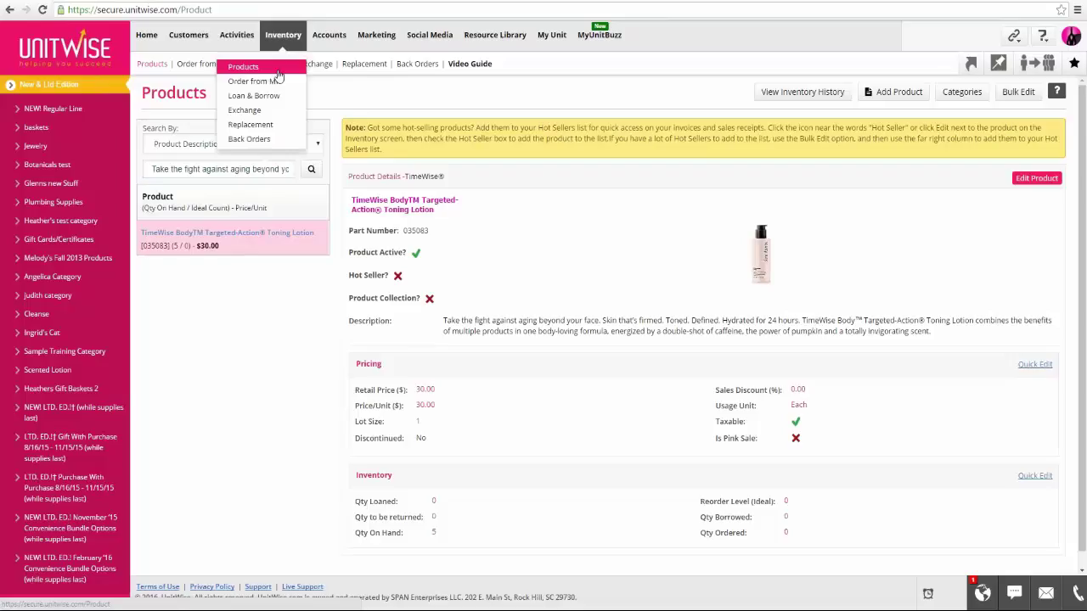
left_click(280, 66)
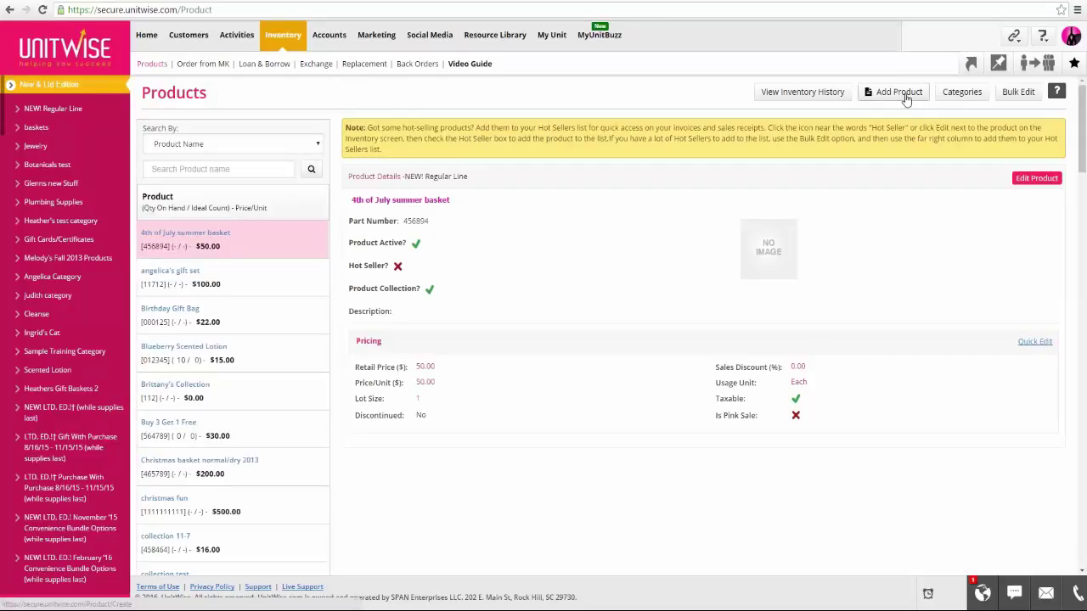
Add a product named 'Business Management Webinar' with part number 234444, leaving Product Collection off
left_click(902, 93)
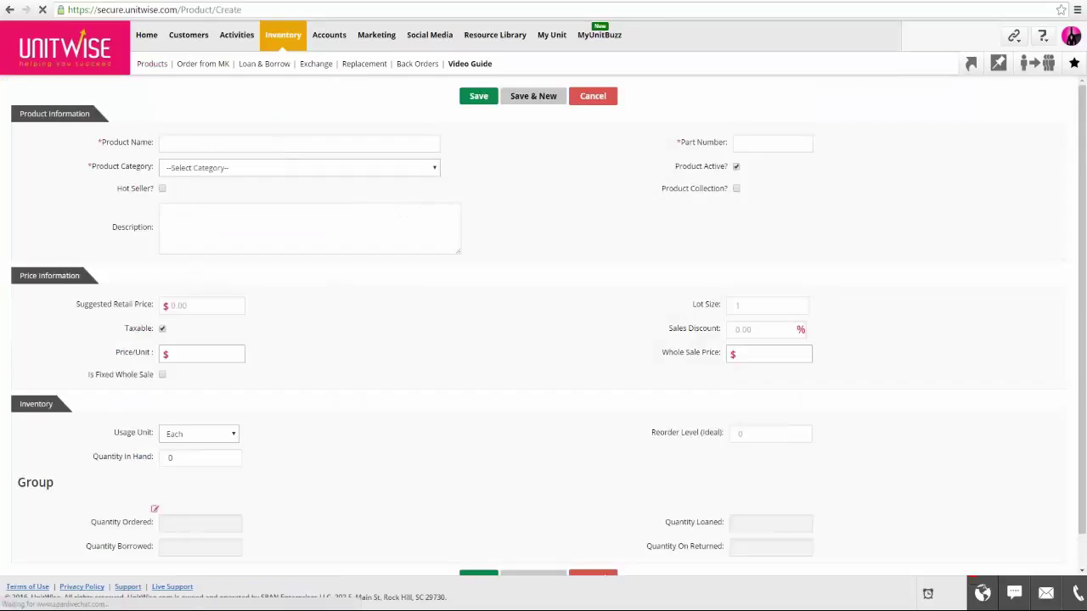
left_click(170, 144)
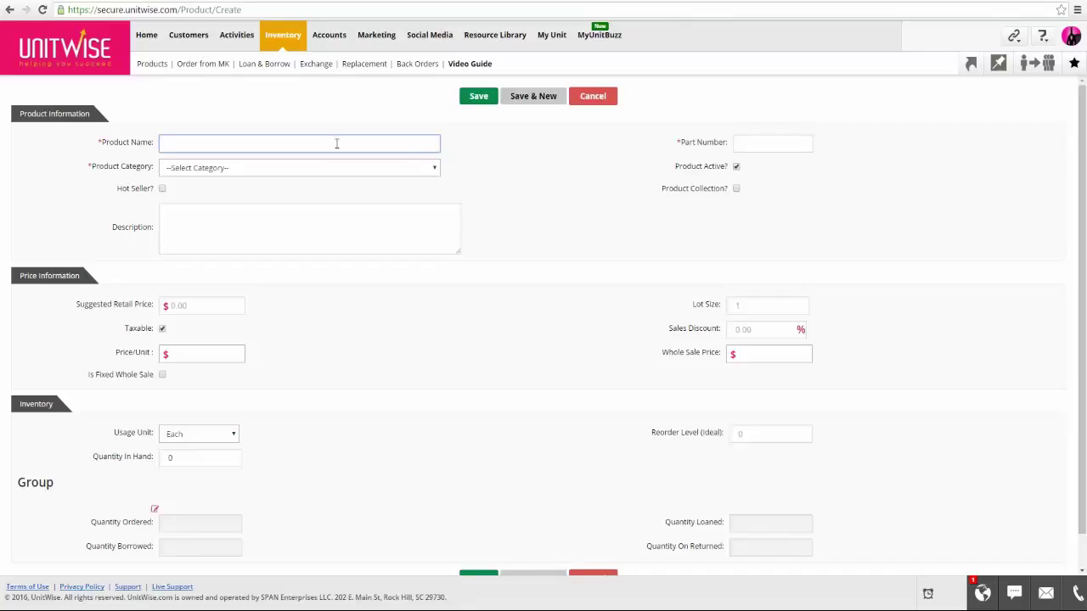
type("Business Management Webinar")
left_click(759, 143)
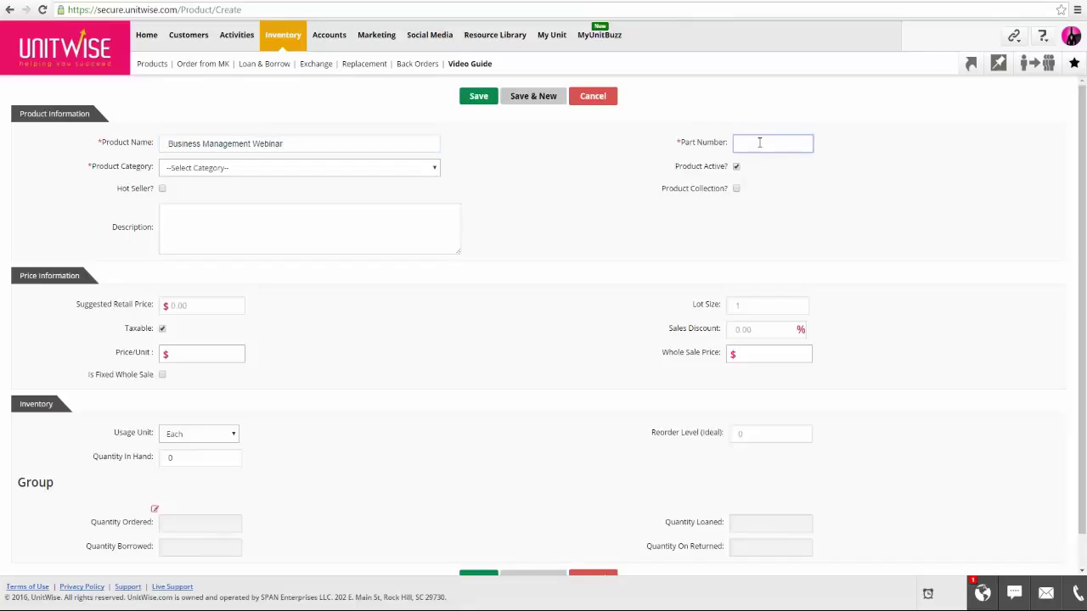
type("234444")
left_click(633, 207)
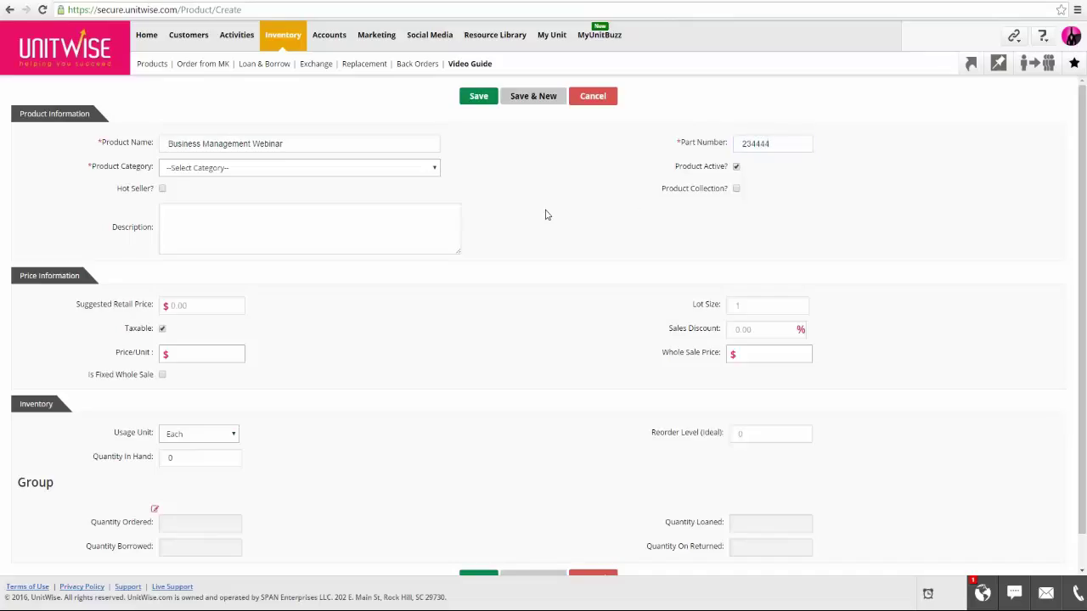
left_click(737, 190)
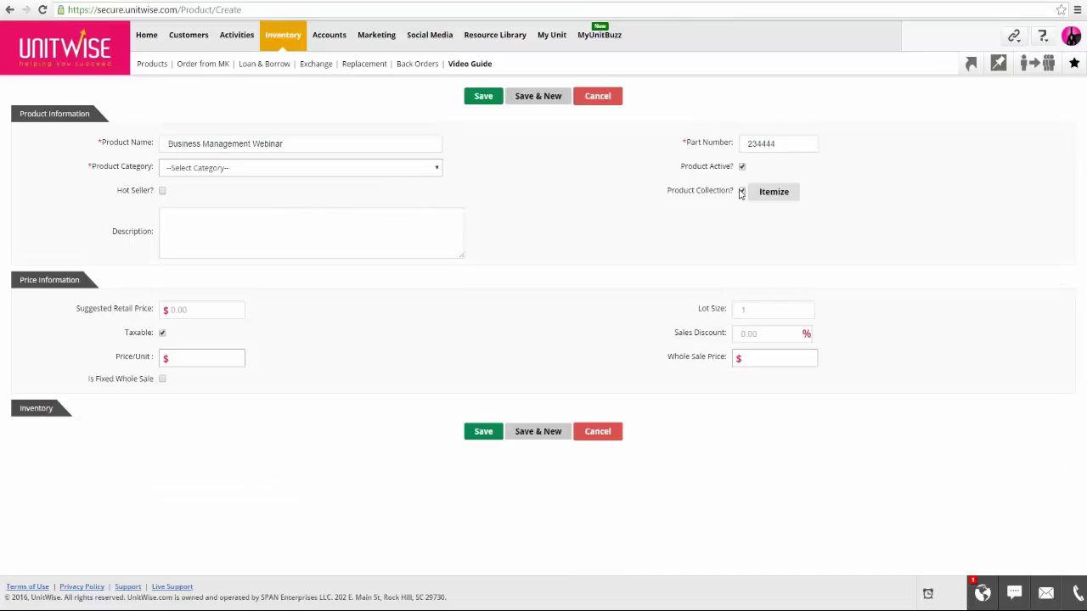
left_click(741, 192)
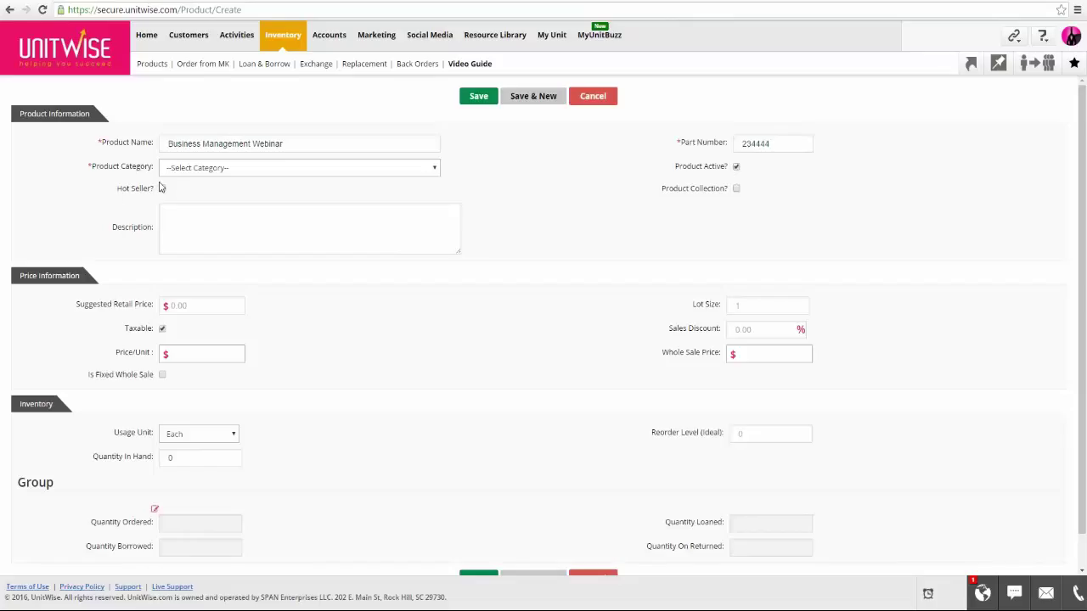
left_click(208, 252)
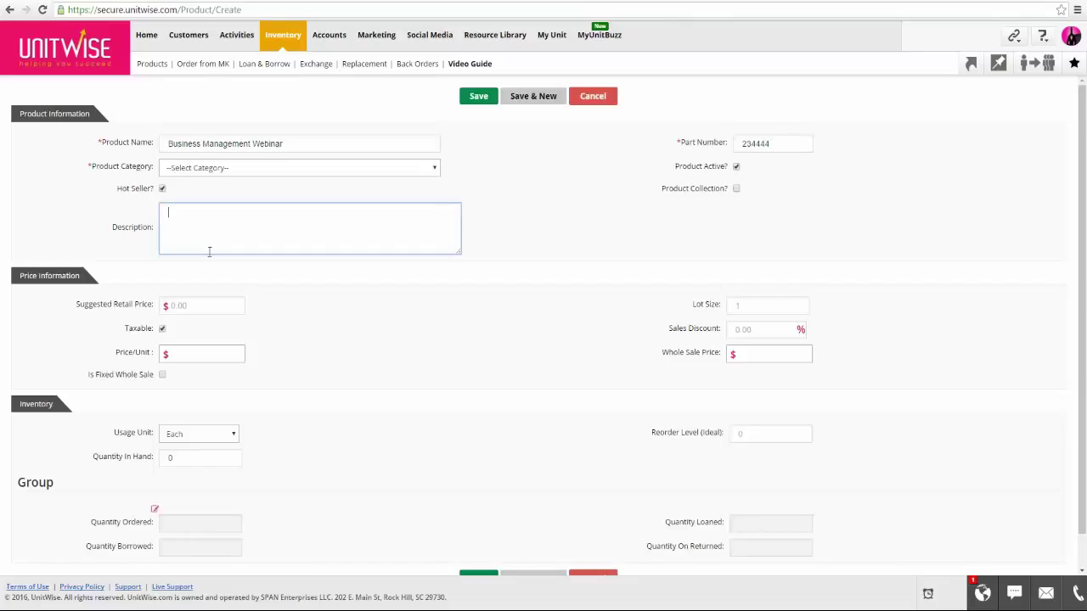
Set the suggested retail price to 15.00
scroll(208, 246, "down", 1)
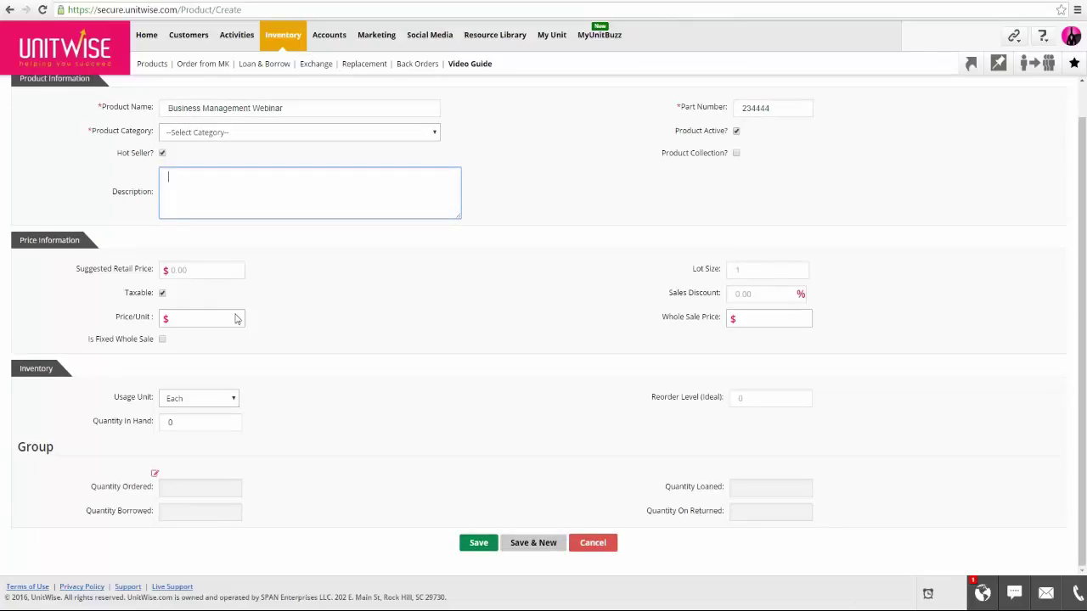
scroll(238, 318, "up", 1)
left_click_drag(97, 144, 105, 144)
scroll(247, 286, "down", 1)
left_click(194, 272)
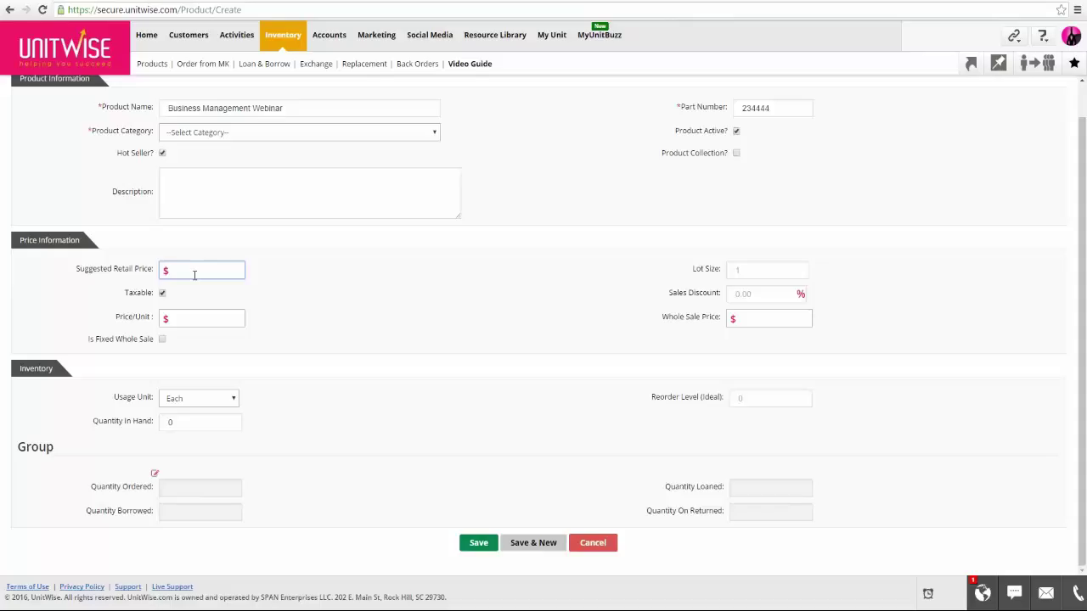
type("15.00")
left_click(358, 303)
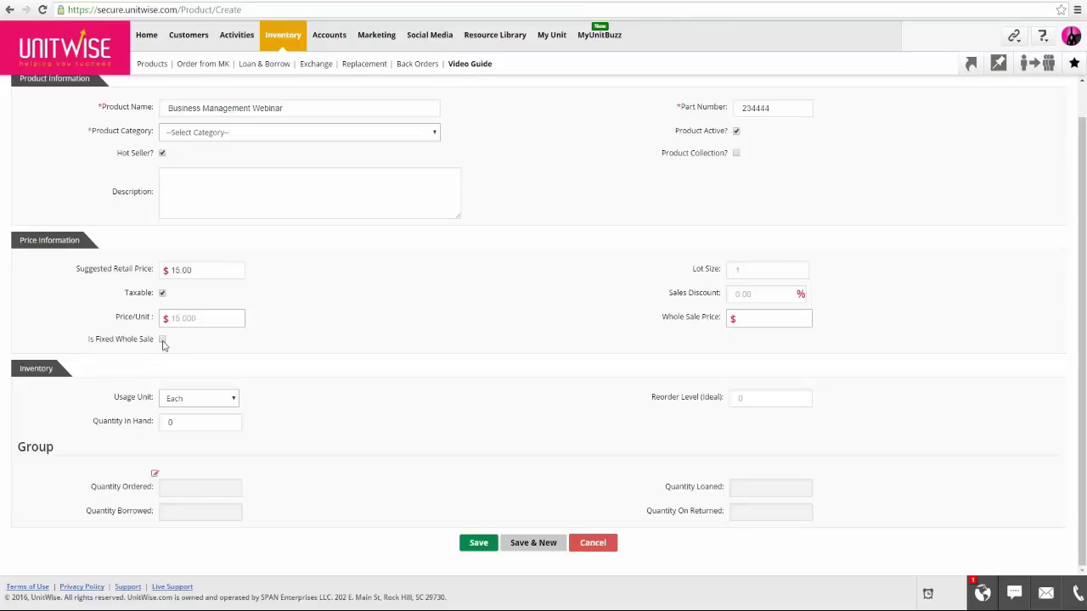
Try a fixed wholesale price of 6.00, then switch Is Fixed Whole Sale off
left_click(162, 340)
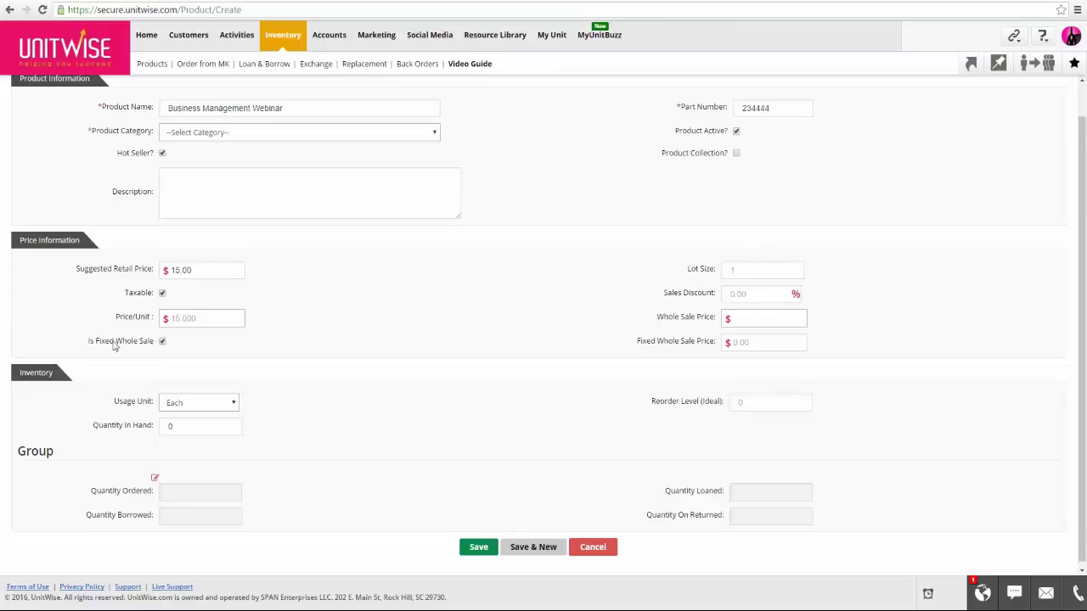
left_click(758, 341)
type("6.00")
left_click(870, 340)
left_click_drag(759, 341, 735, 345)
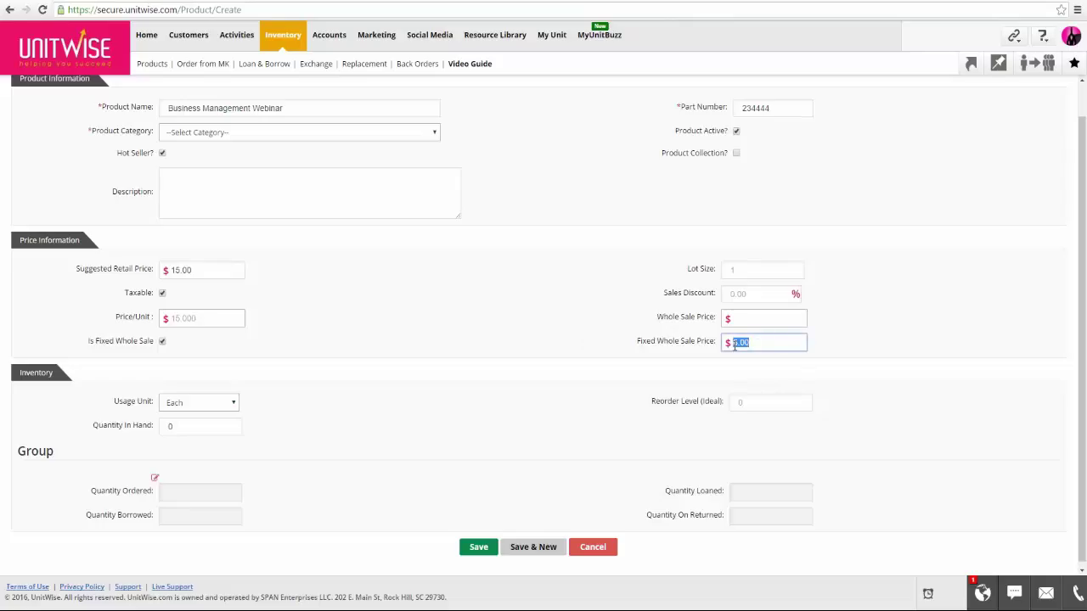
left_click(162, 343)
left_click(162, 341)
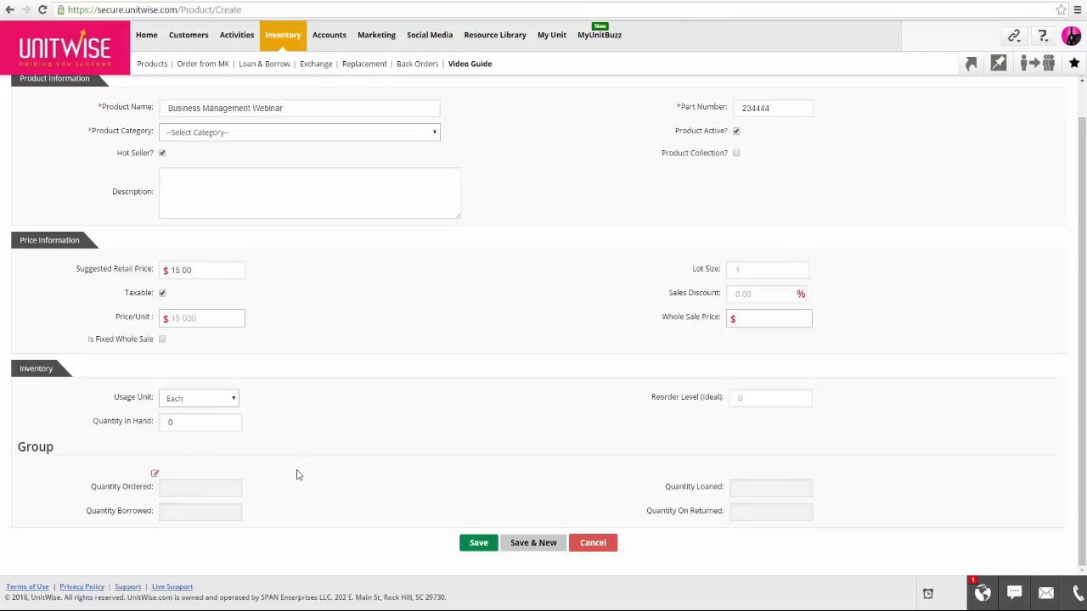
Set quantity in hand to 4, choose category NEW! Regular Line, and save the product
left_click(189, 423)
key("BackSpace")
left_click(276, 433)
left_click(533, 542)
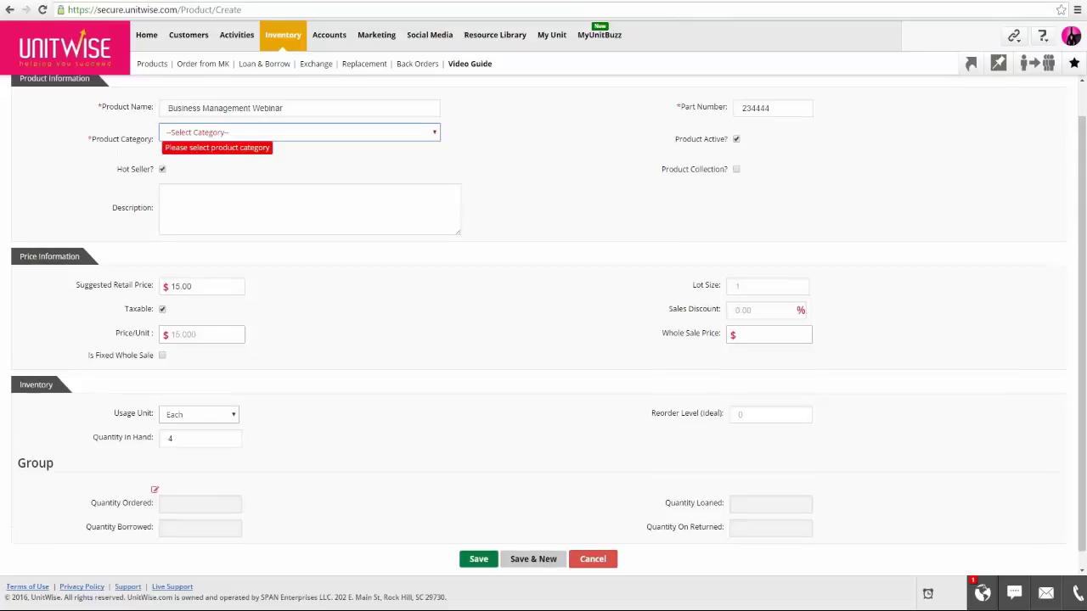
left_click(283, 138)
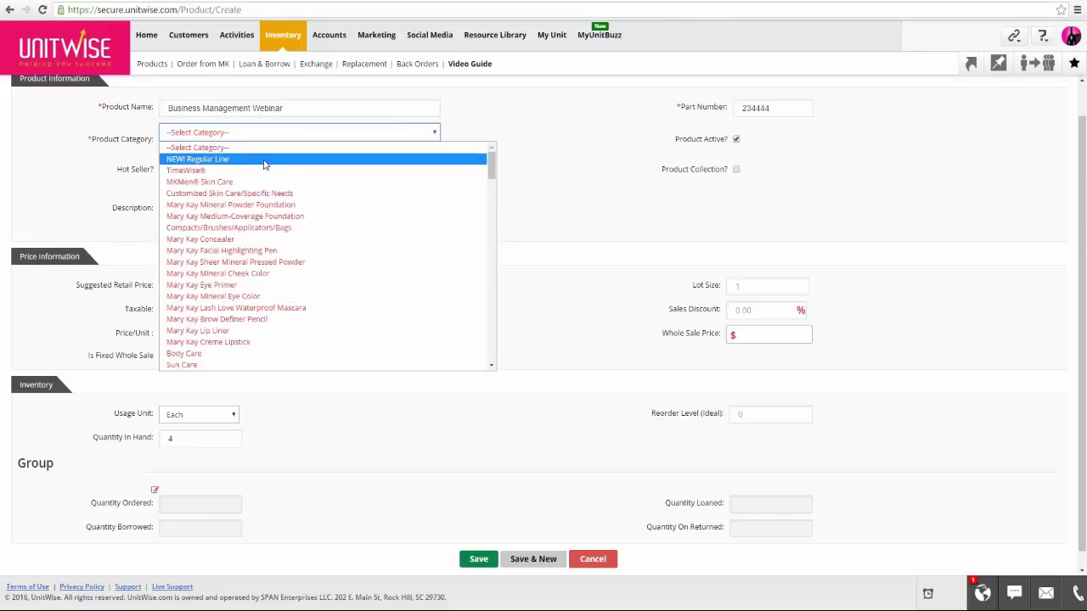
left_click(265, 160)
left_click(470, 541)
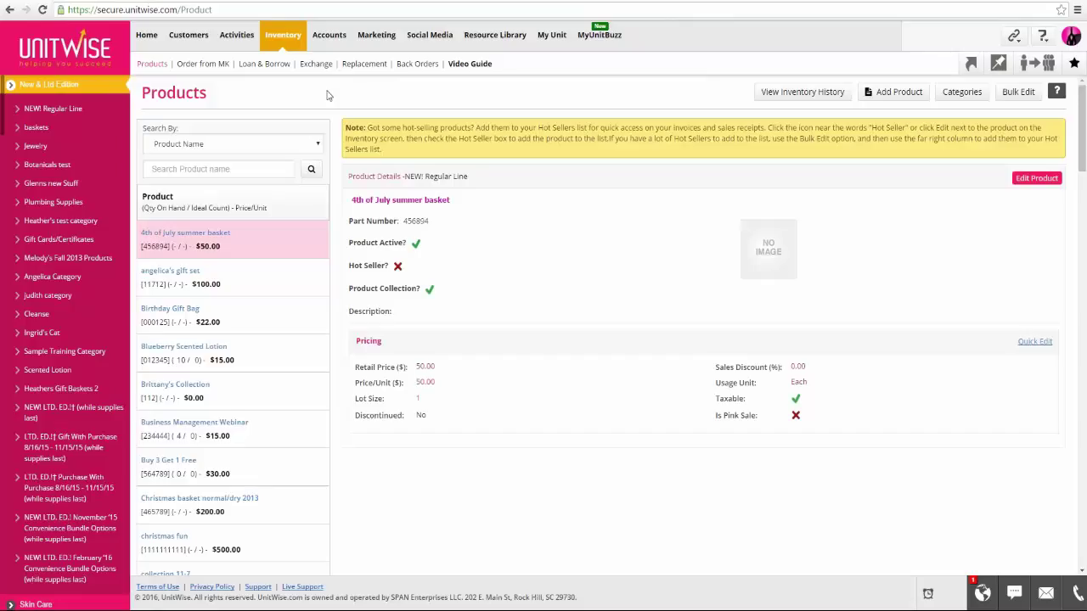
Reload the Products list from the Inventory menu to confirm the new webinar product
mouse_move(297, 44)
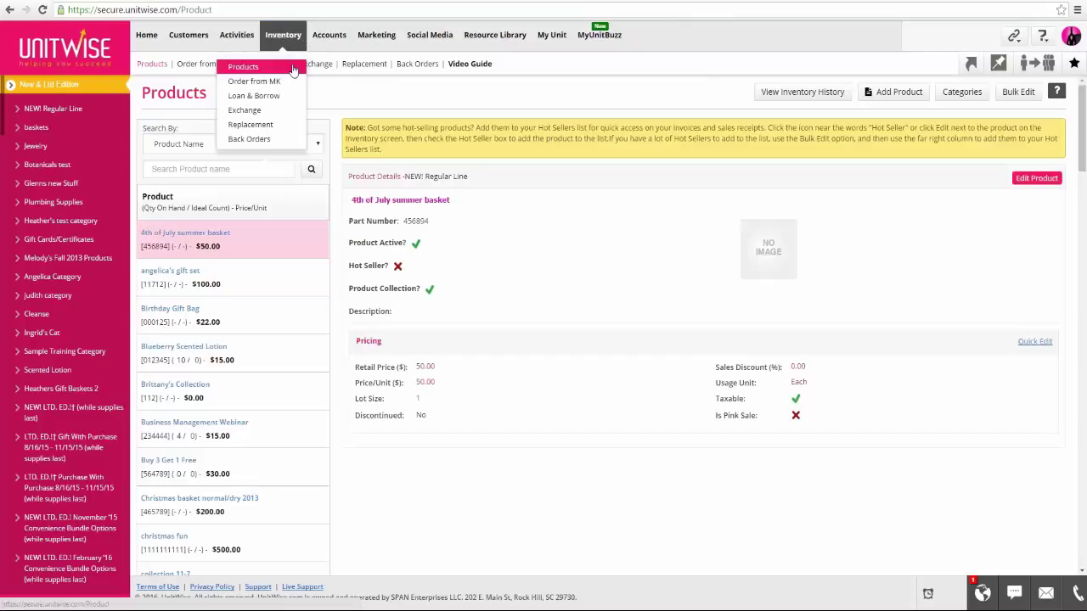
left_click(293, 68)
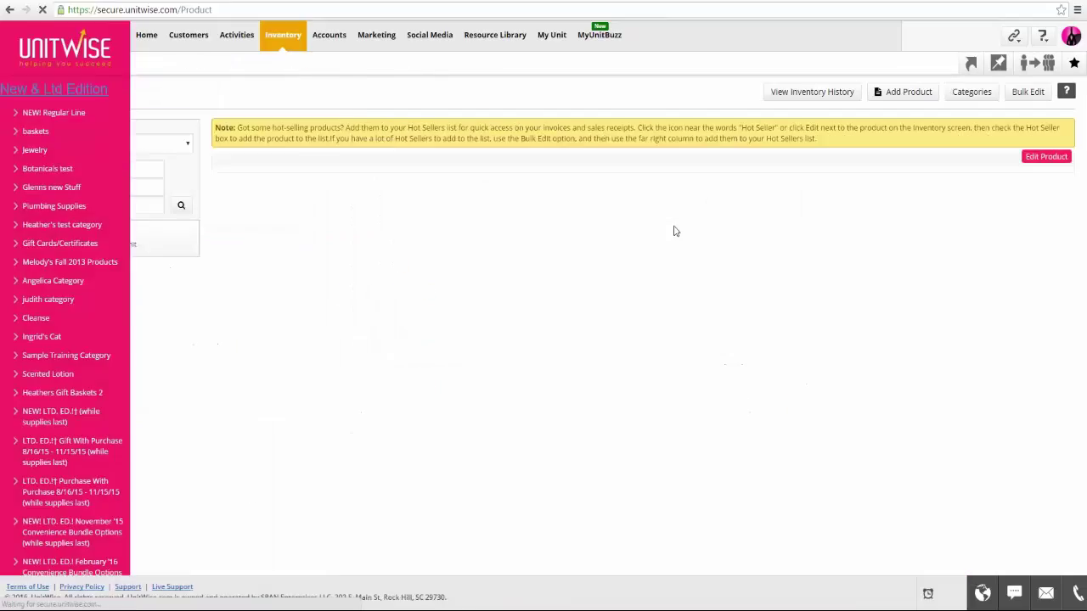
Open Bulk Edit and look through the Section list without changing it
left_click(1009, 101)
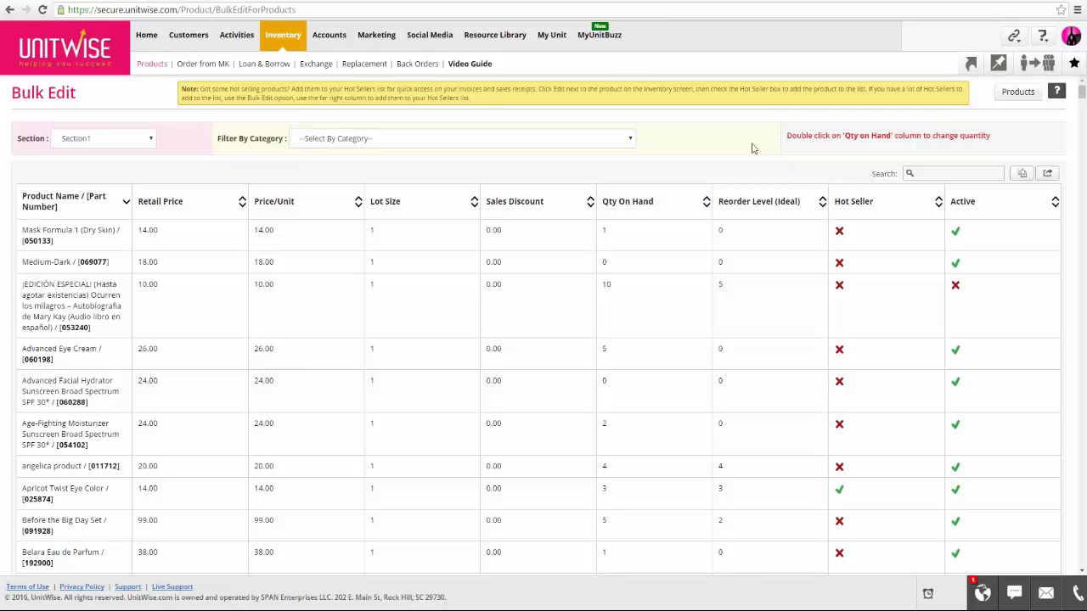
scroll(709, 391, "down", 5)
scroll(704, 406, "up", 5)
left_click(112, 142)
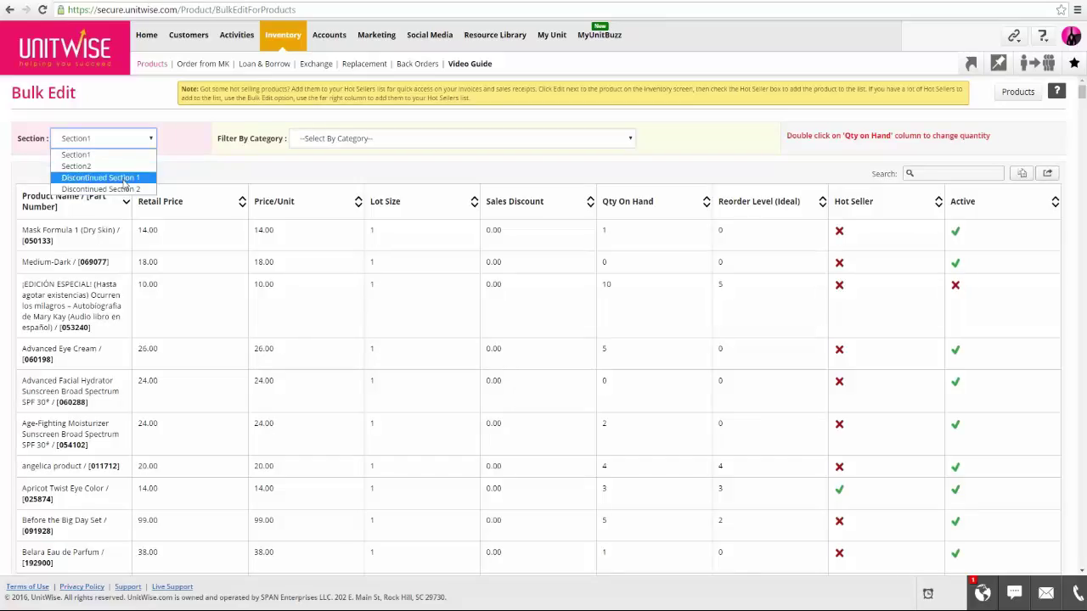
left_click(337, 176)
Filter by the Body Care category, then reset it to --Select By Category-- to show all products
left_click(335, 140)
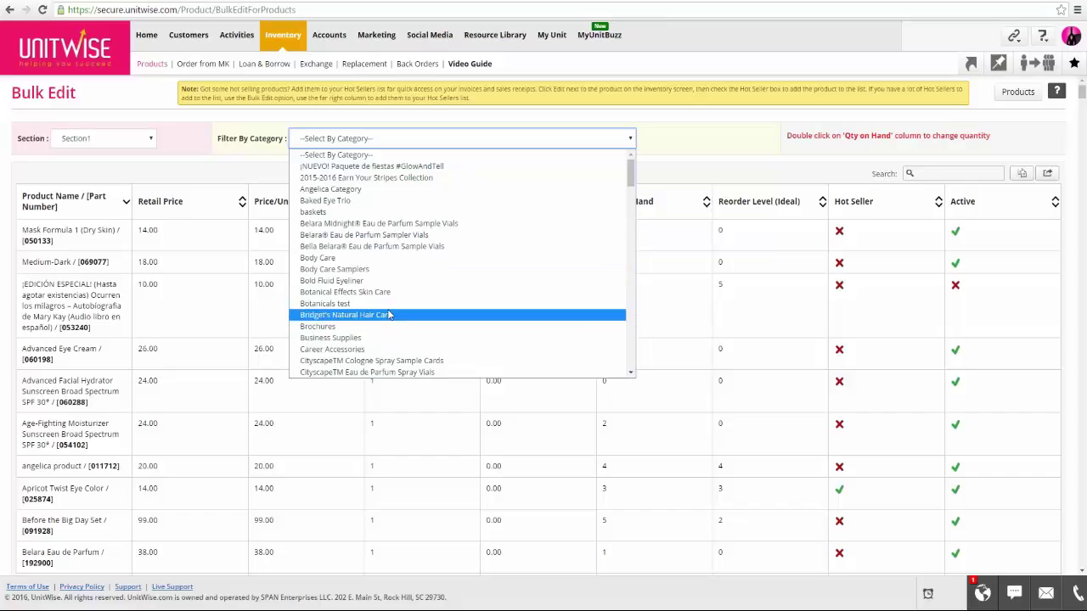
left_click(387, 262)
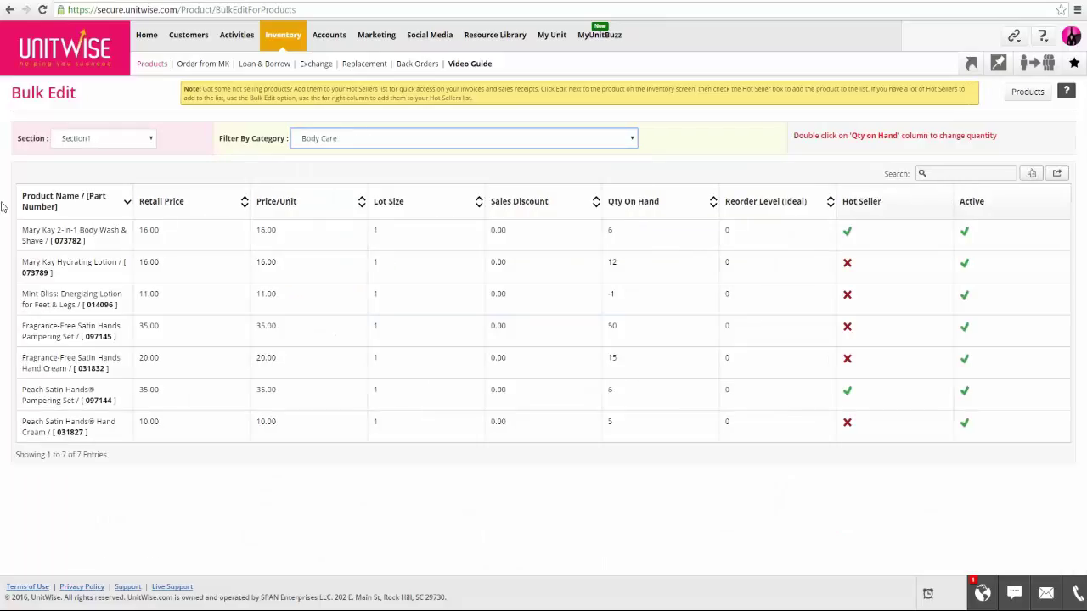
left_click(493, 145)
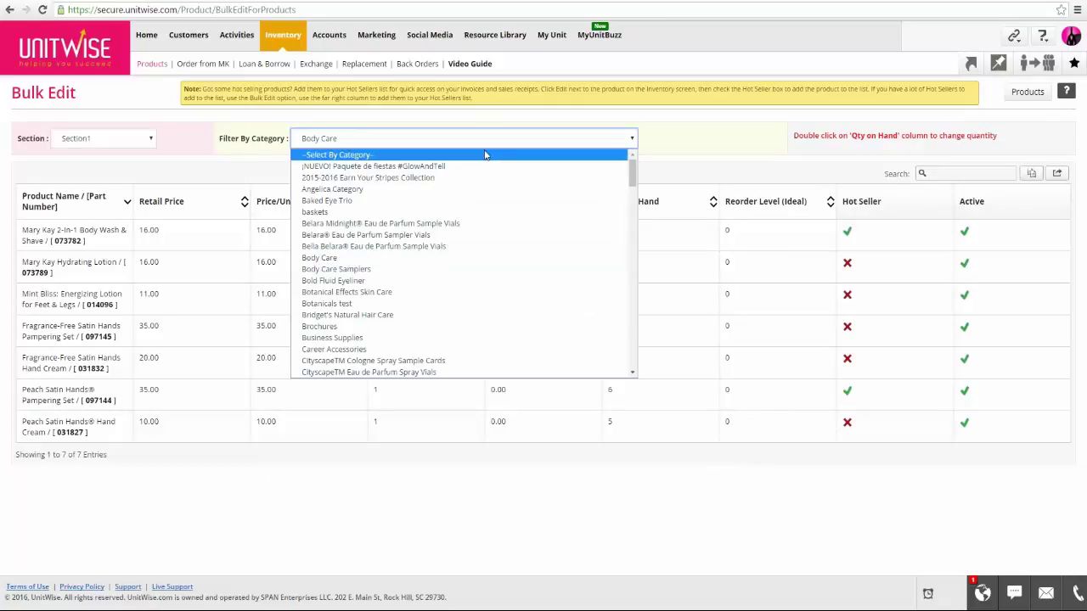
left_click(491, 155)
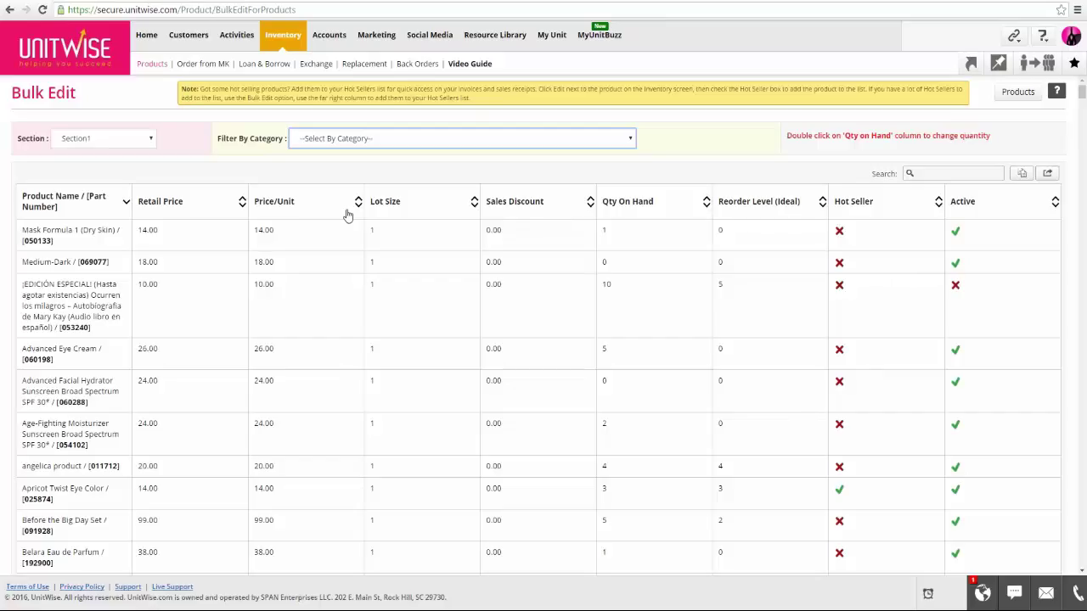
Search Bulk Edit products for 'Timewise Repair', then '456894', and finally narrow it to '456'
left_click(945, 172)
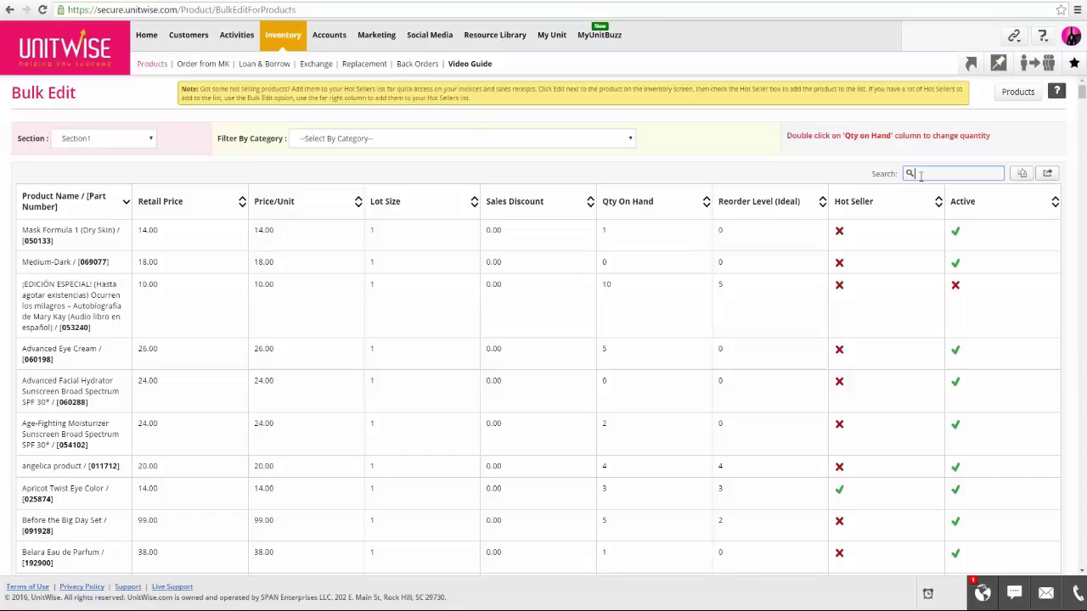
type("Timewi")
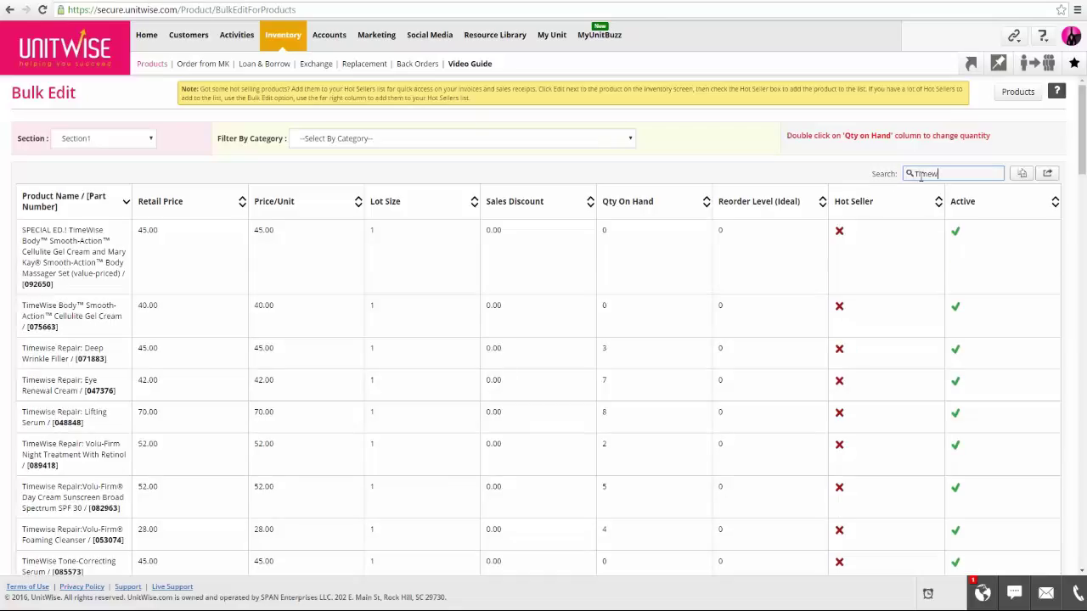
type("se Repair")
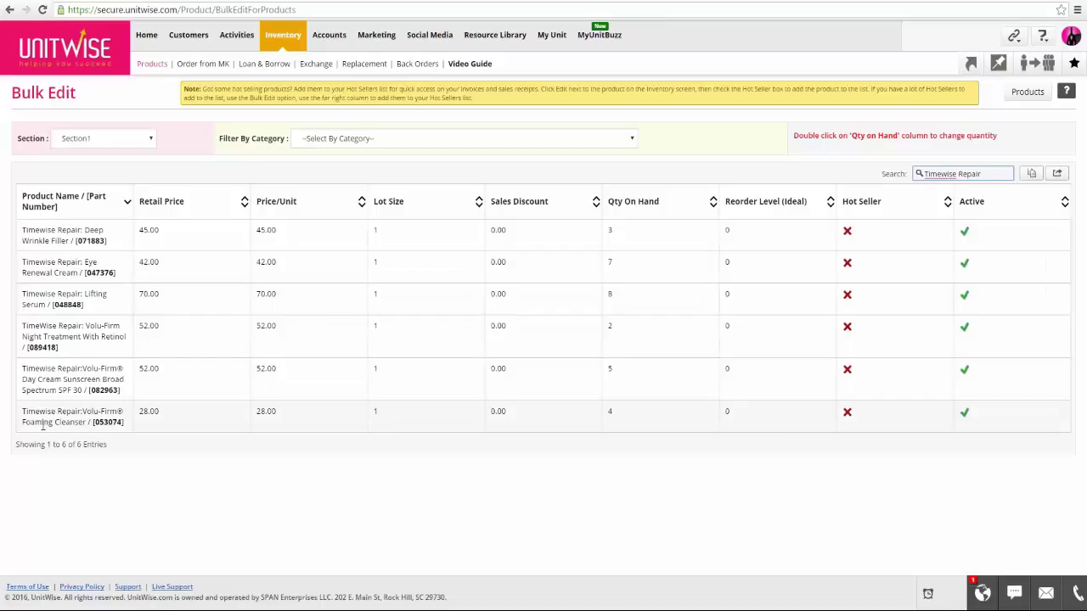
left_click_drag(984, 174, 910, 180)
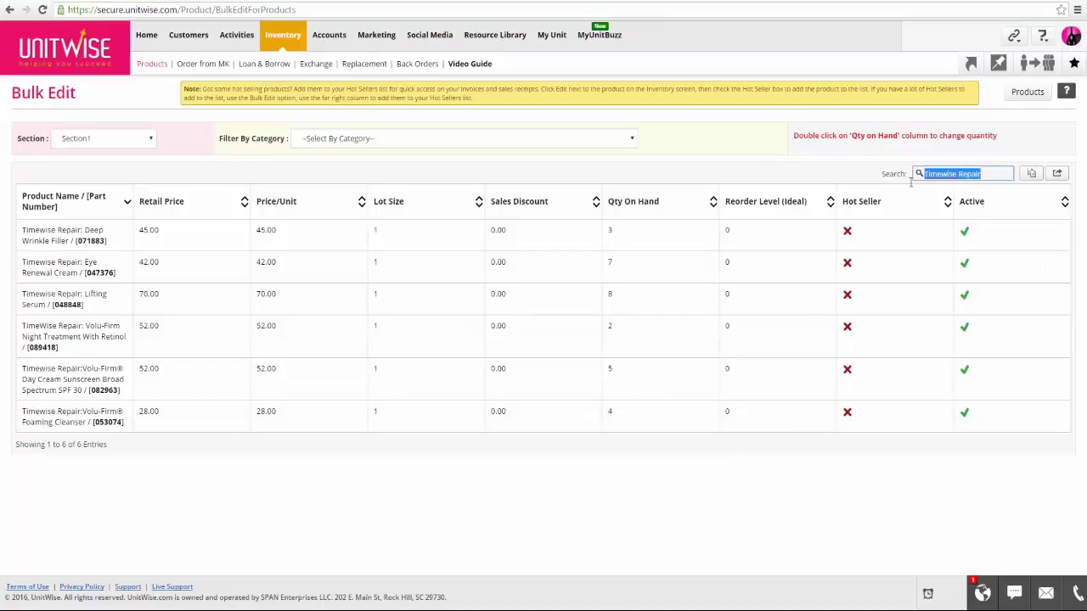
key("BackSpace")
type("456894")
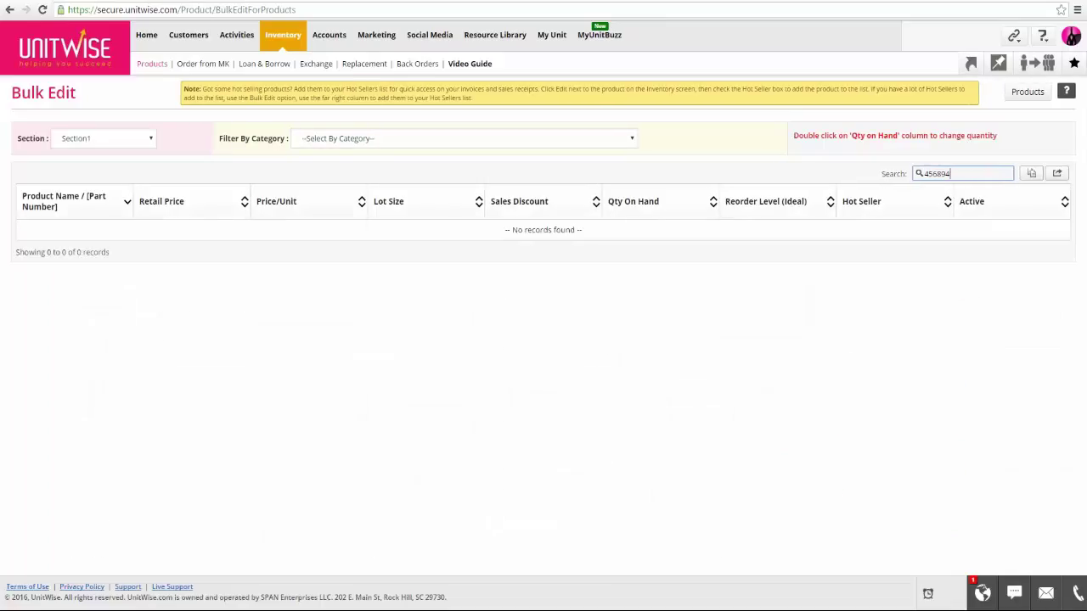
left_click_drag(957, 173, 931, 179)
type("4")
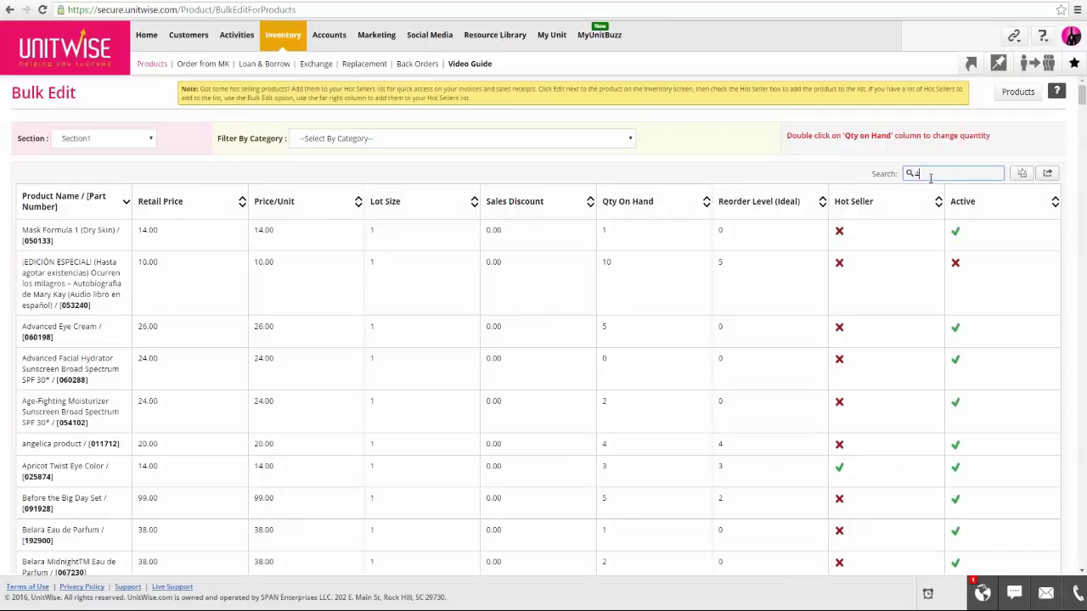
type("56")
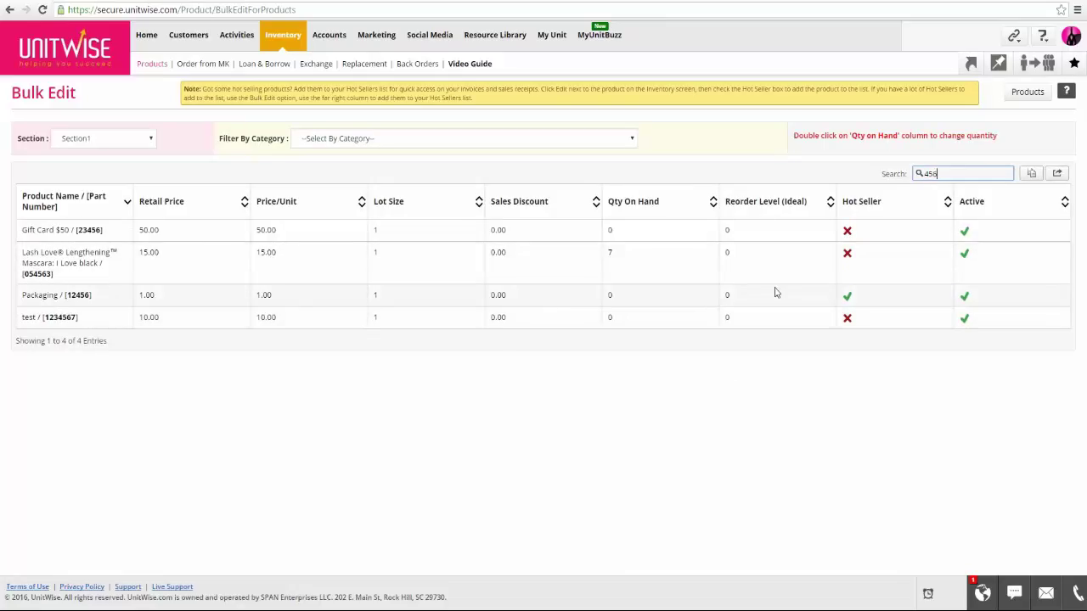
Set the Lash Love Lengthening Mascara's Qty On Hand to 10
double_click(939, 173)
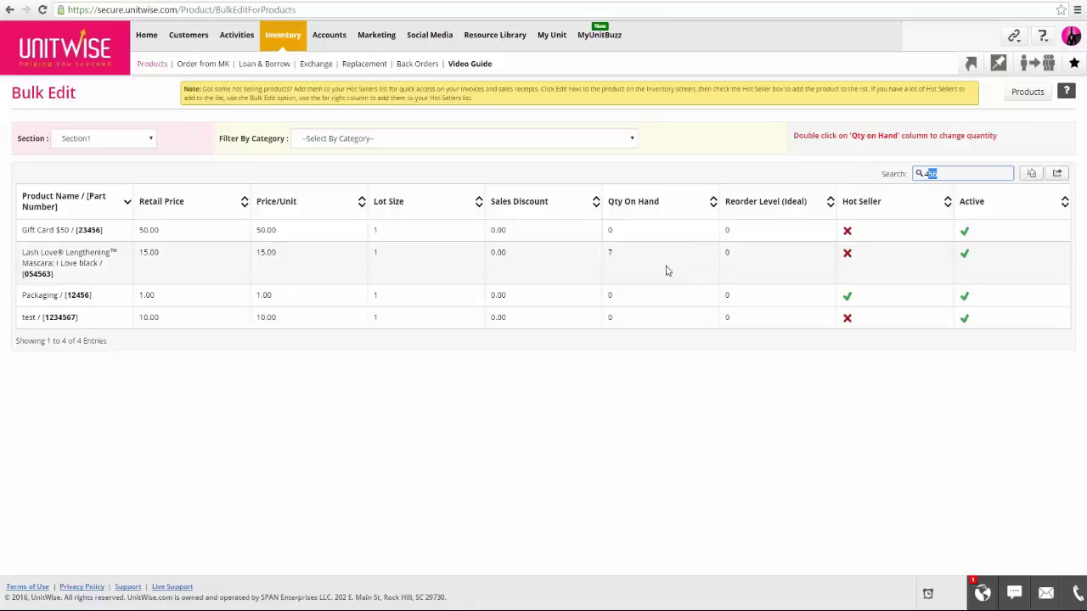
double_click(611, 255)
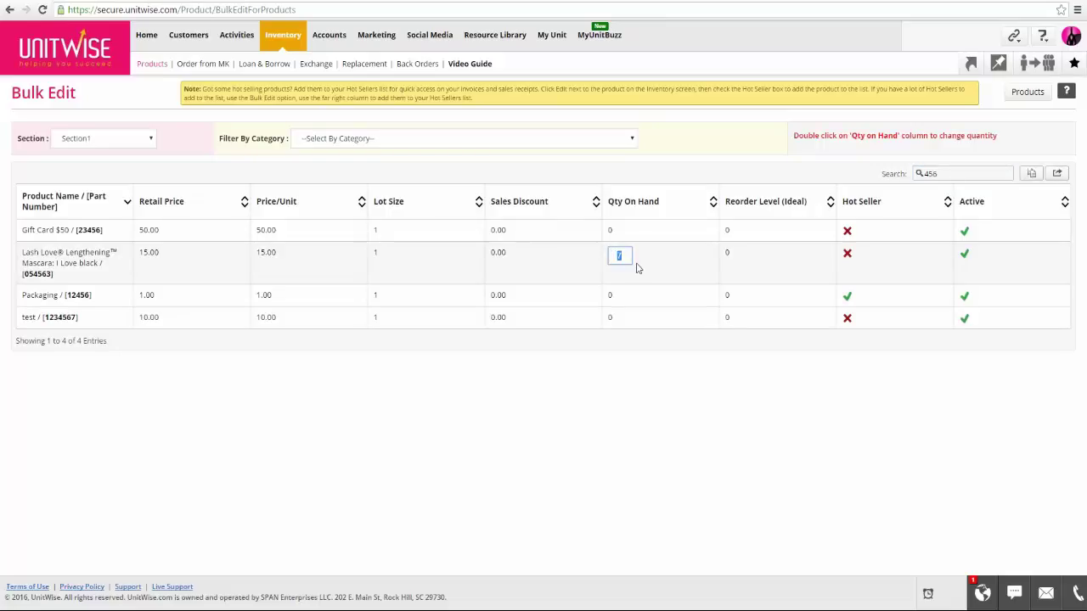
type("10")
key("Return")
Leave the mascara's Price/Unit at 15.00 and toggle its Hot Seller status
double_click(269, 252)
left_click(238, 266)
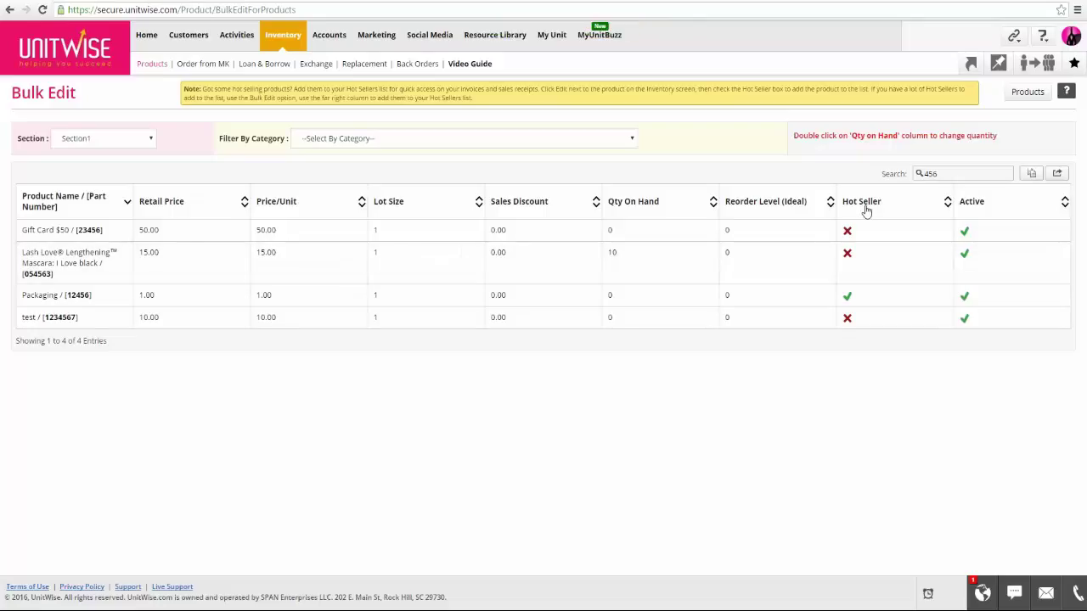
left_click(847, 257)
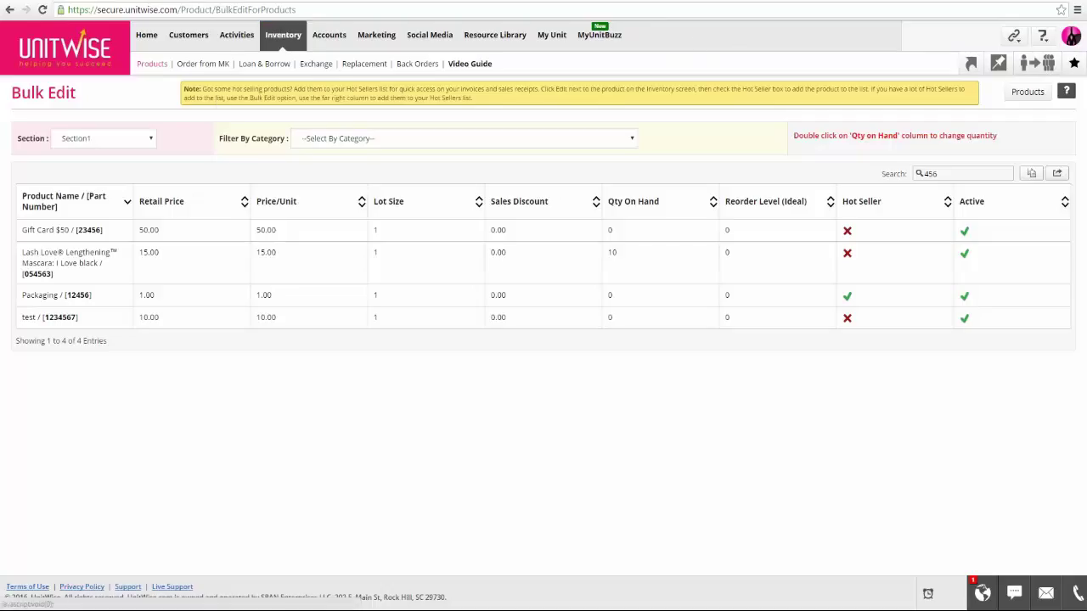
Go to Inventory > Order from MK and start a new purchase order
left_click(283, 35)
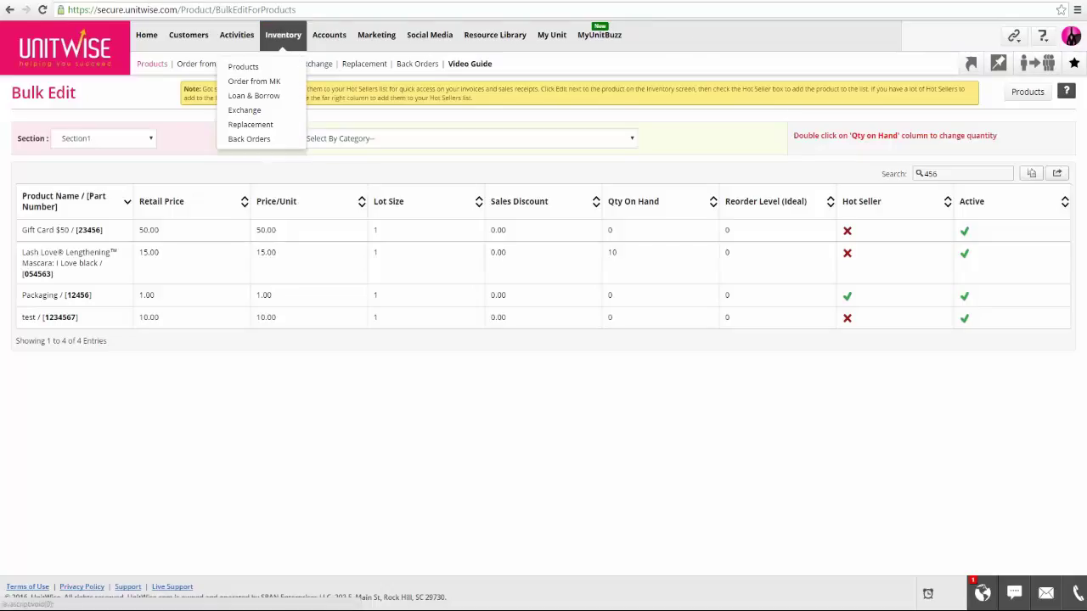
left_click(272, 82)
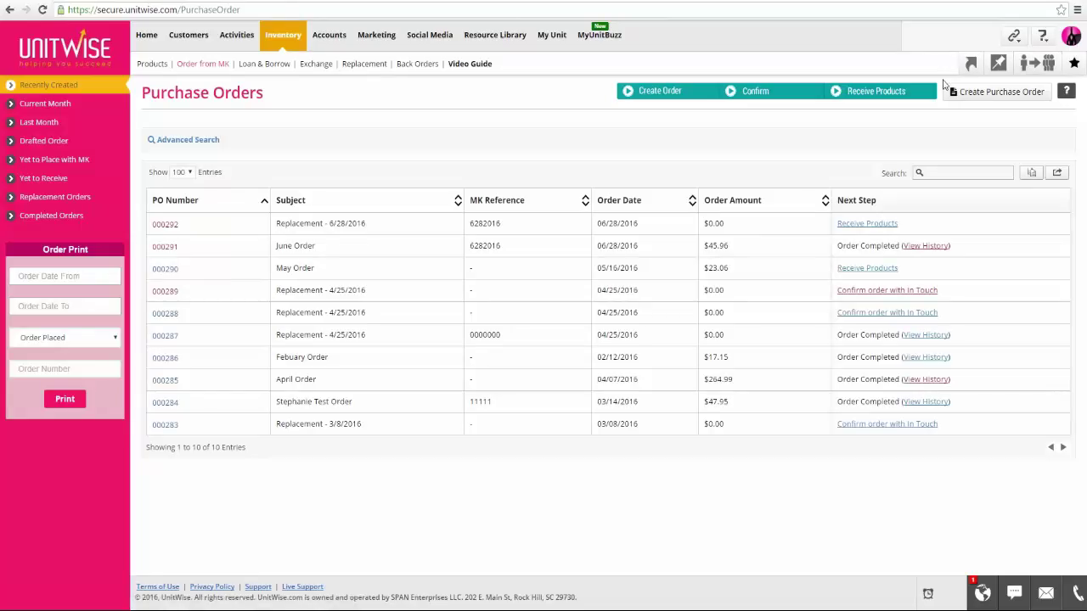
left_click(970, 95)
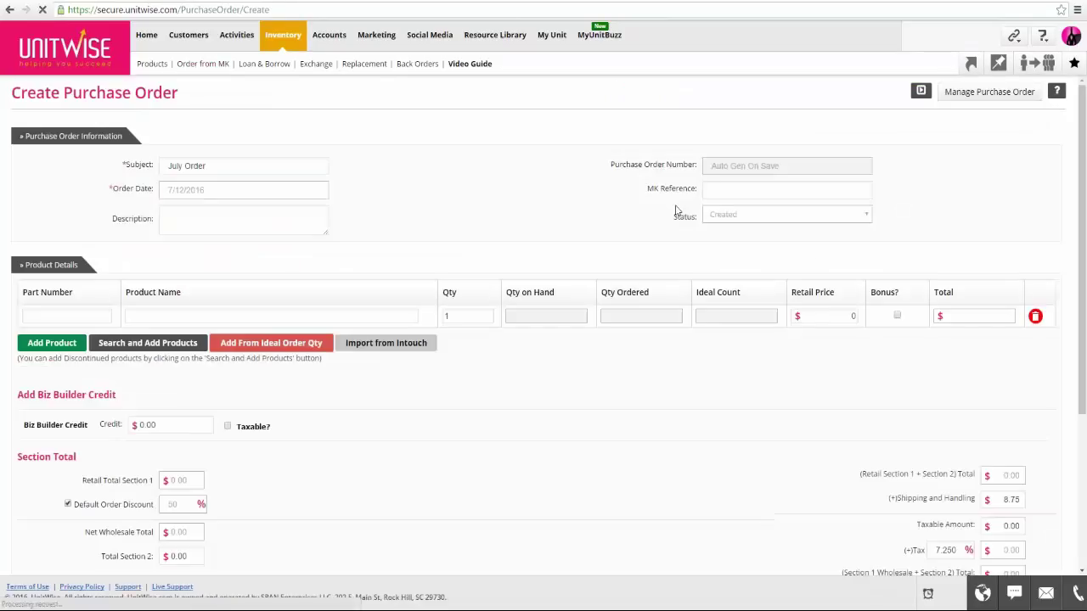
Set the July Order's order date to July 8, 2016 using the calendar
left_click(232, 167)
left_click(233, 189)
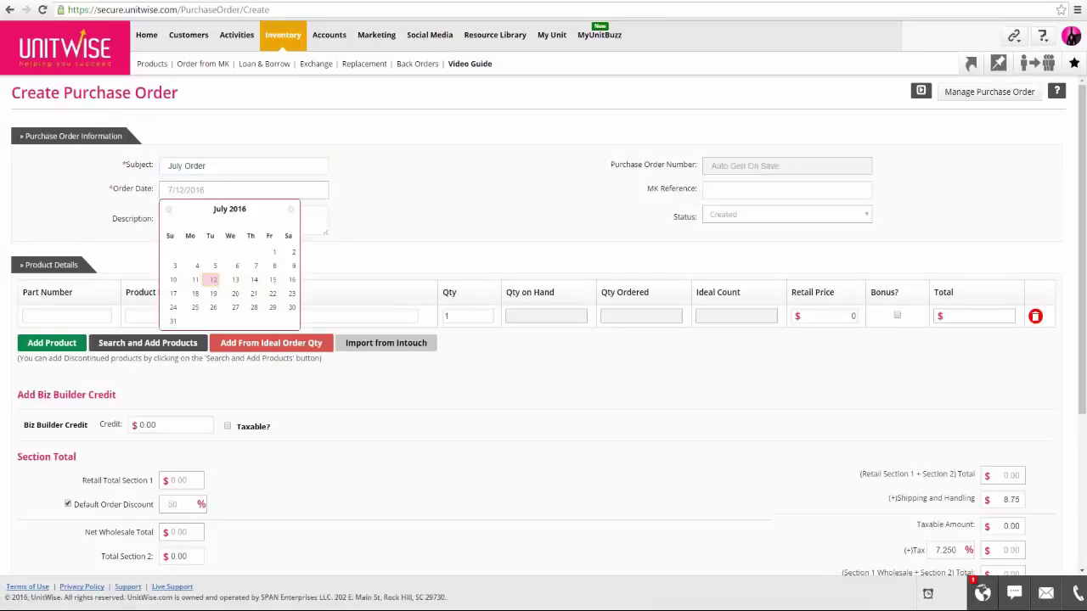
left_click(210, 166)
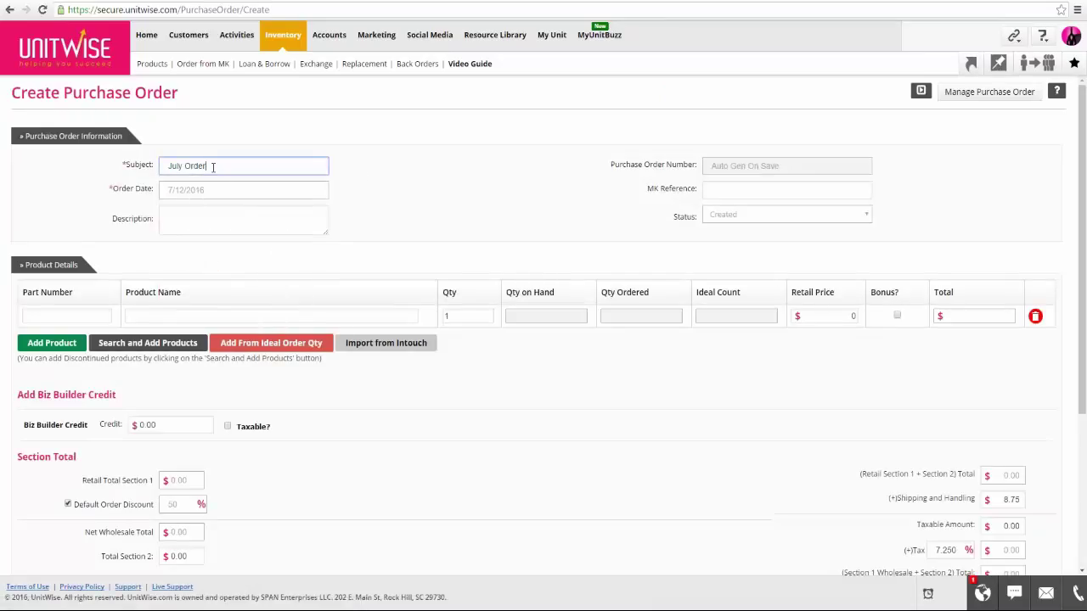
left_click(194, 192)
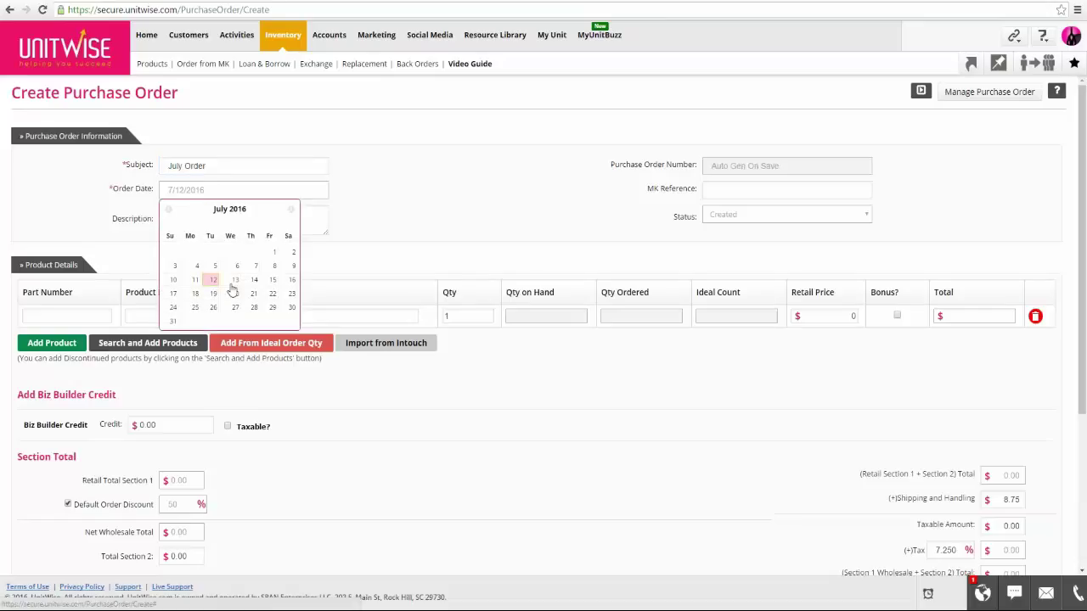
left_click(272, 266)
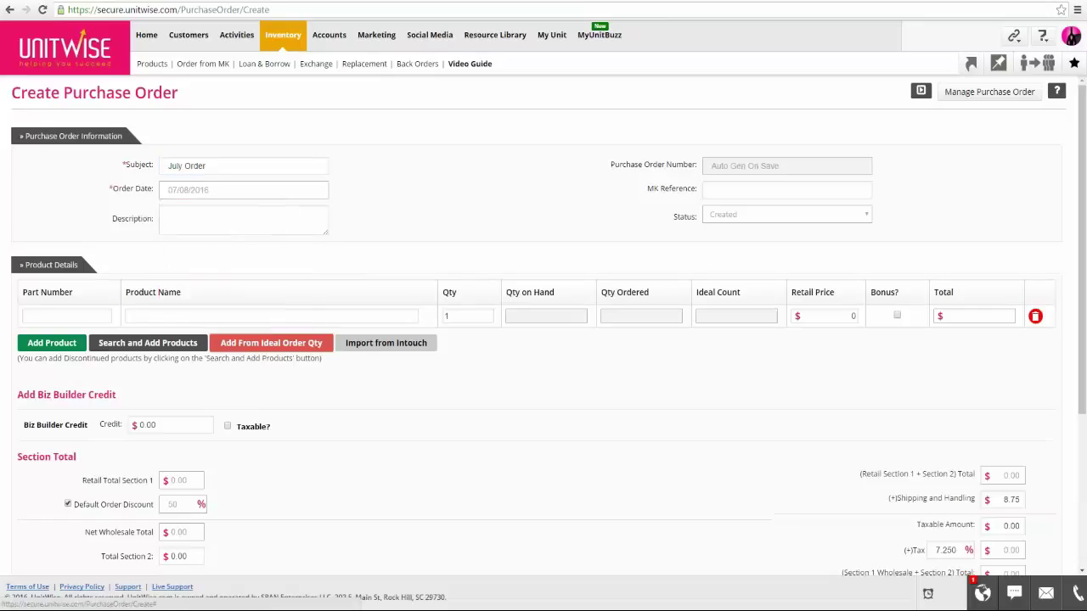
left_click(719, 191)
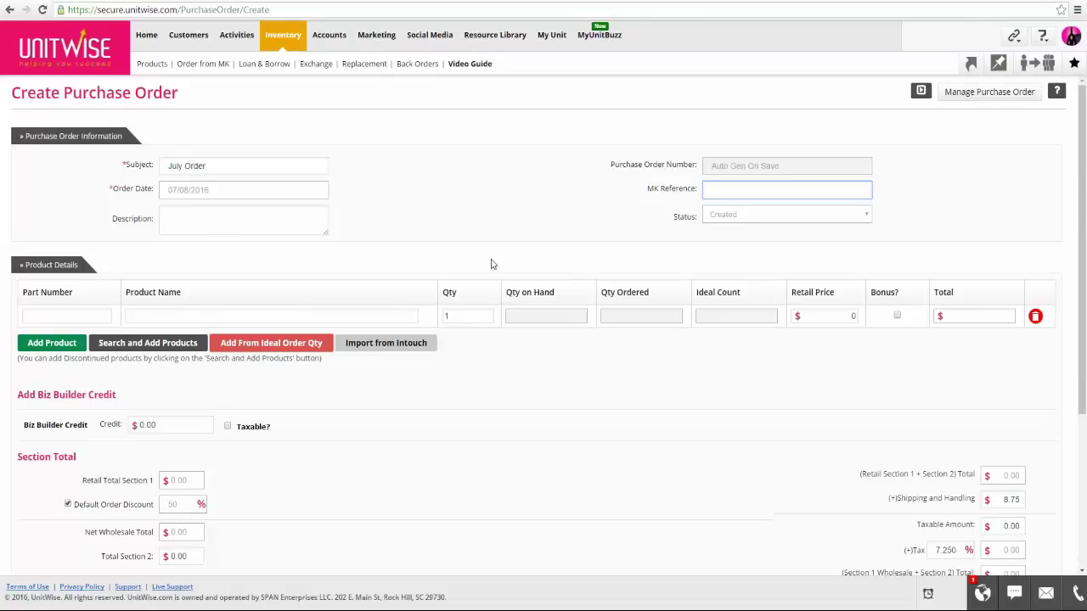
Add Cellu-Shape Nighttime Body Gel to the order via a 'Time' product-name search
scroll(68, 272, "down", 1)
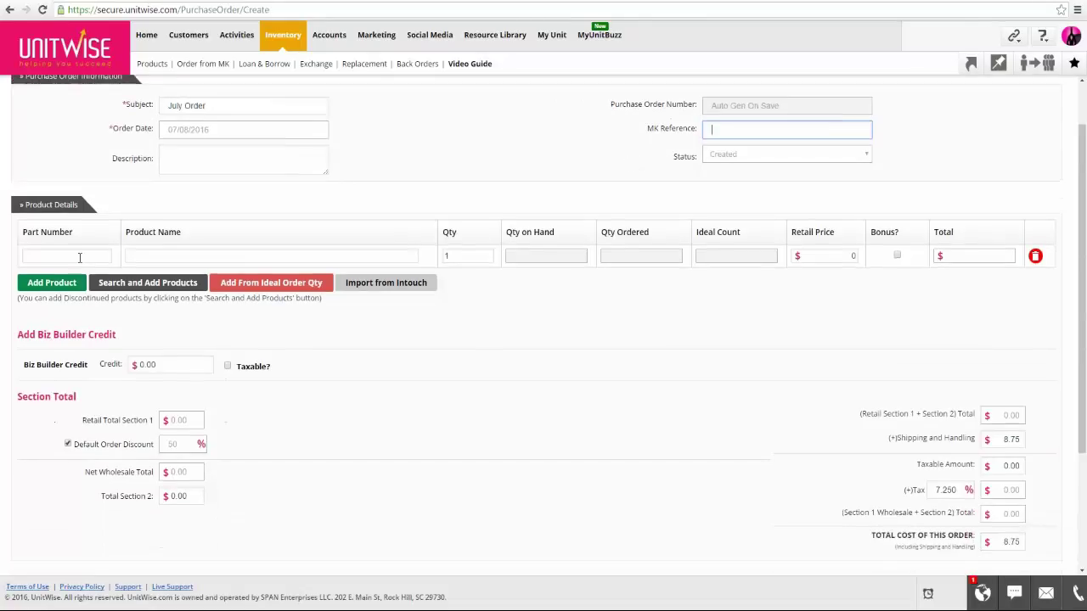
left_click(187, 260)
type("Time")
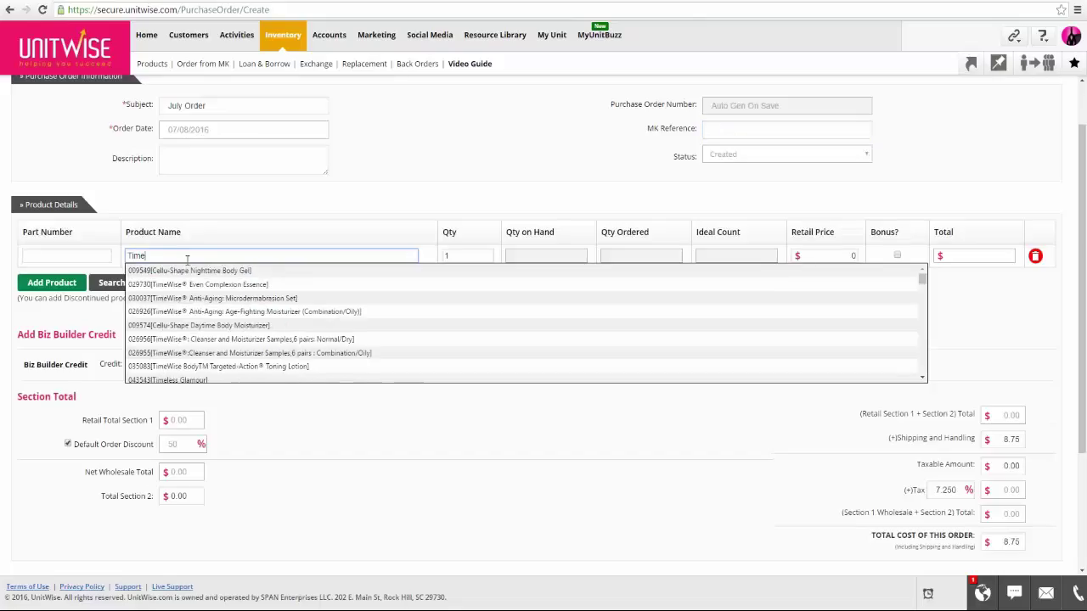
left_click(189, 271)
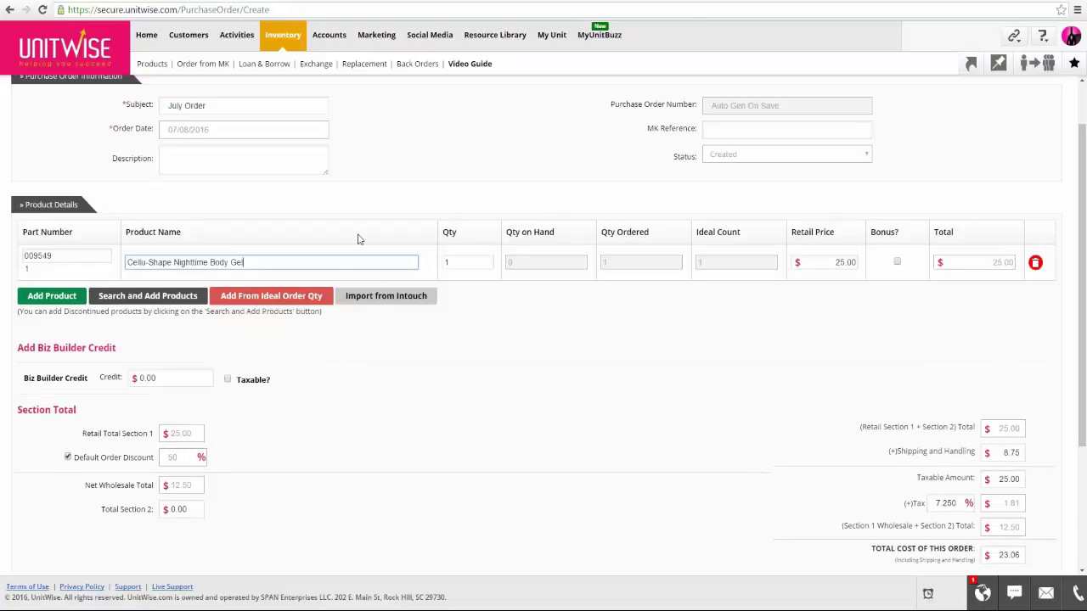
scroll(390, 396, "down", 3)
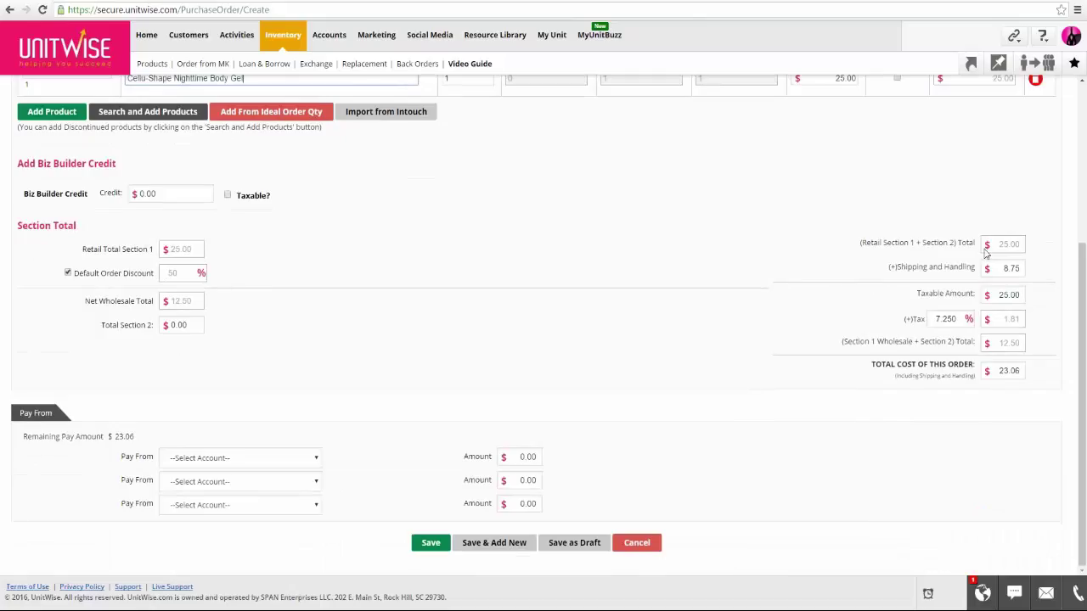
scroll(544, 358, "up", 2)
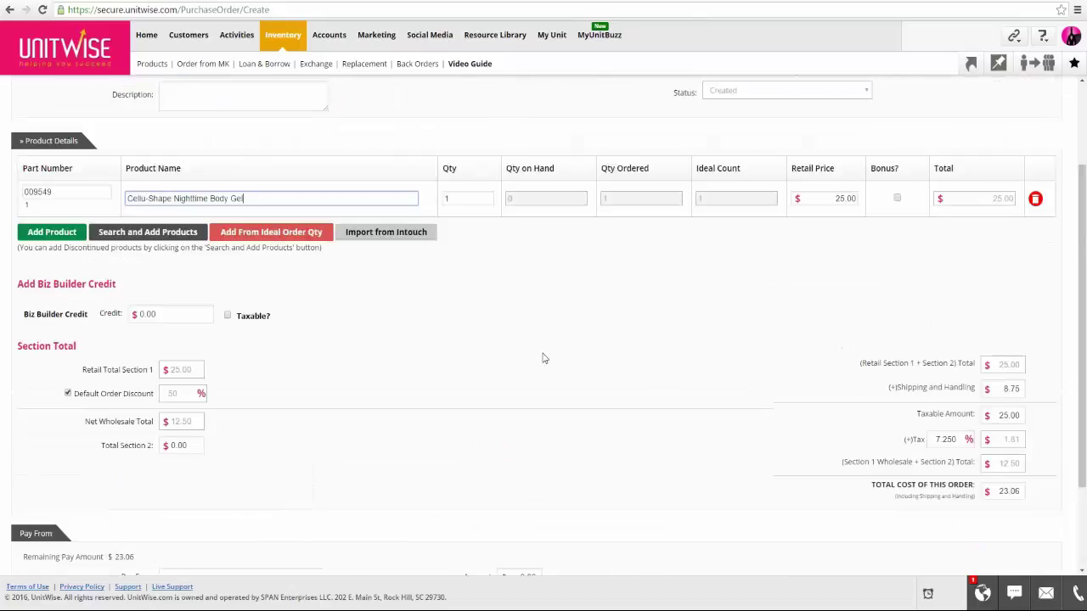
scroll(544, 359, "up", 2)
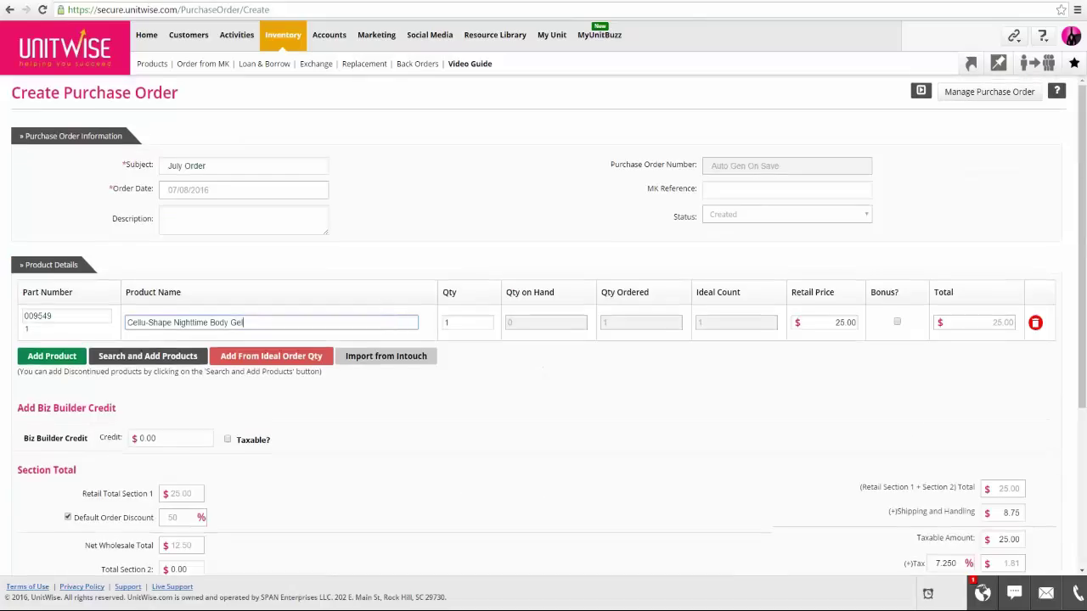
Delete the Cellu-Shape product line and bring up the Import from Intouch instructions
left_click(1035, 323)
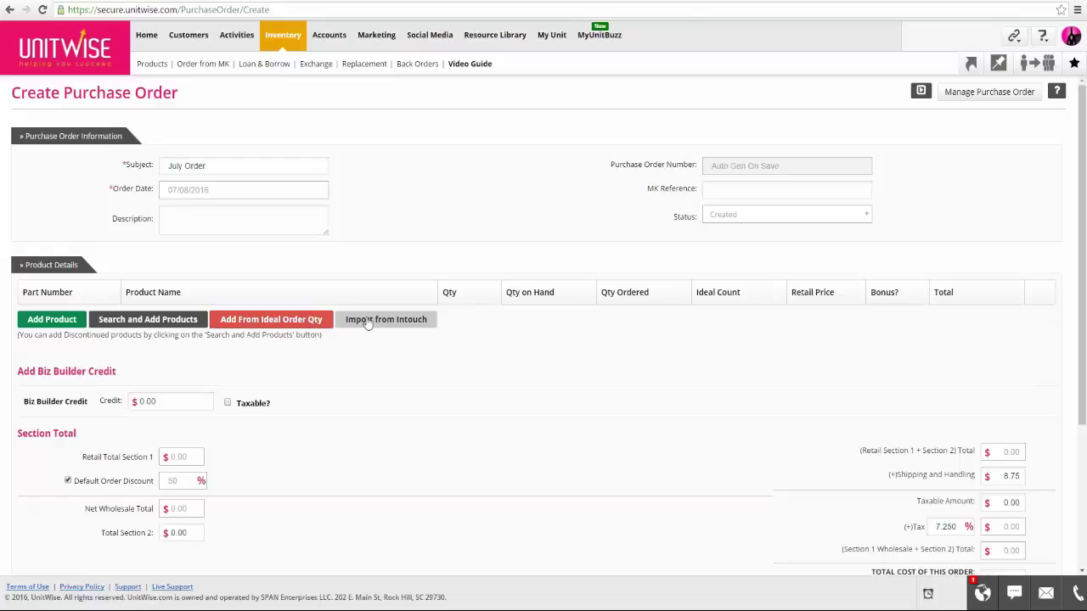
left_click(367, 321)
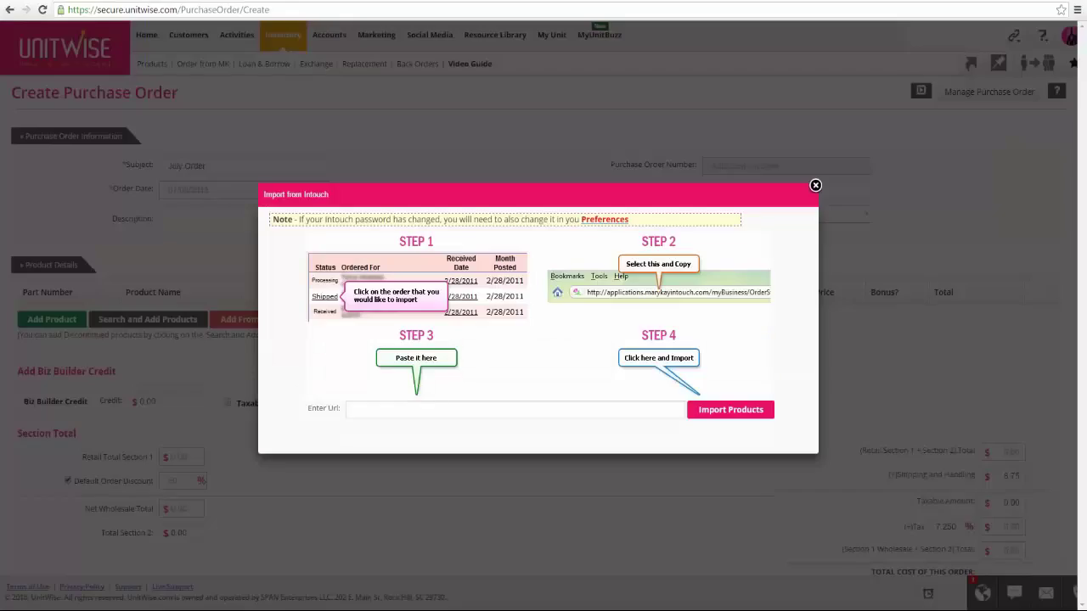
left_click(815, 185)
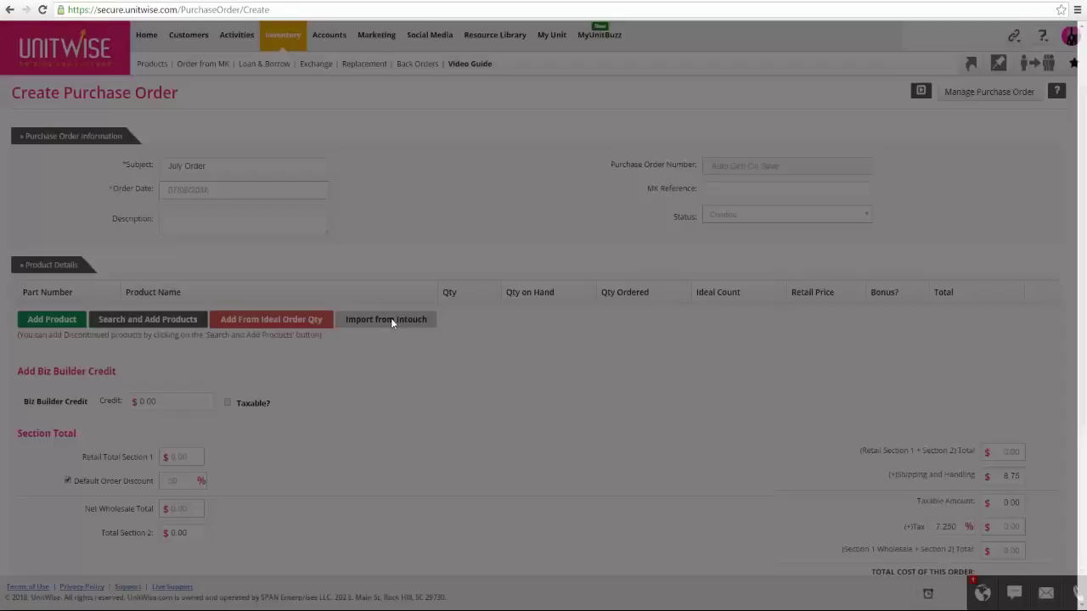
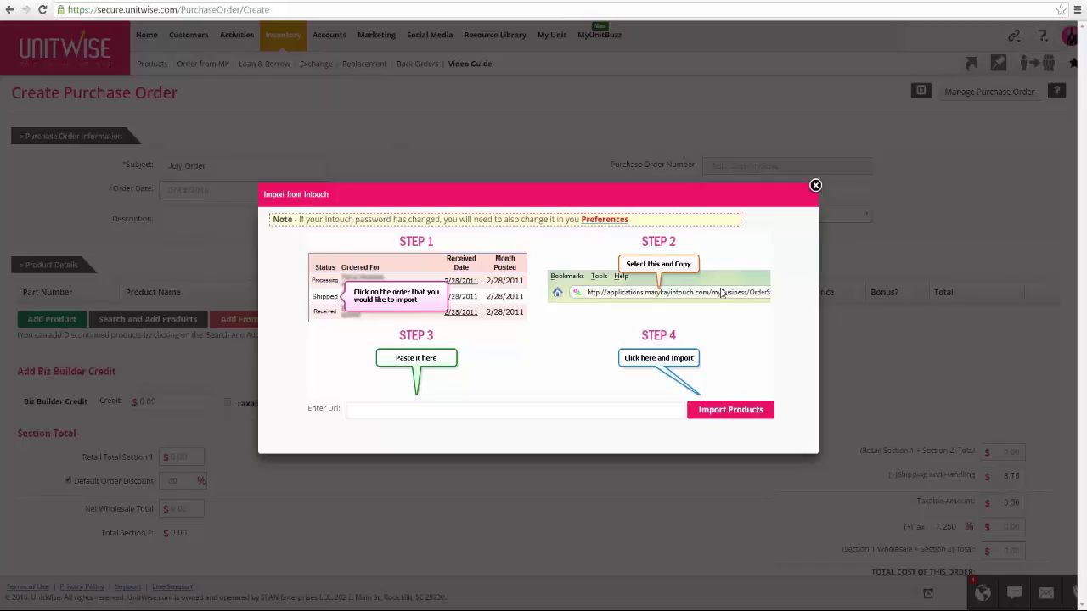
Try importing the order's products from an Intouch order URL, dismissing the invalid-URL warning
left_click(359, 10)
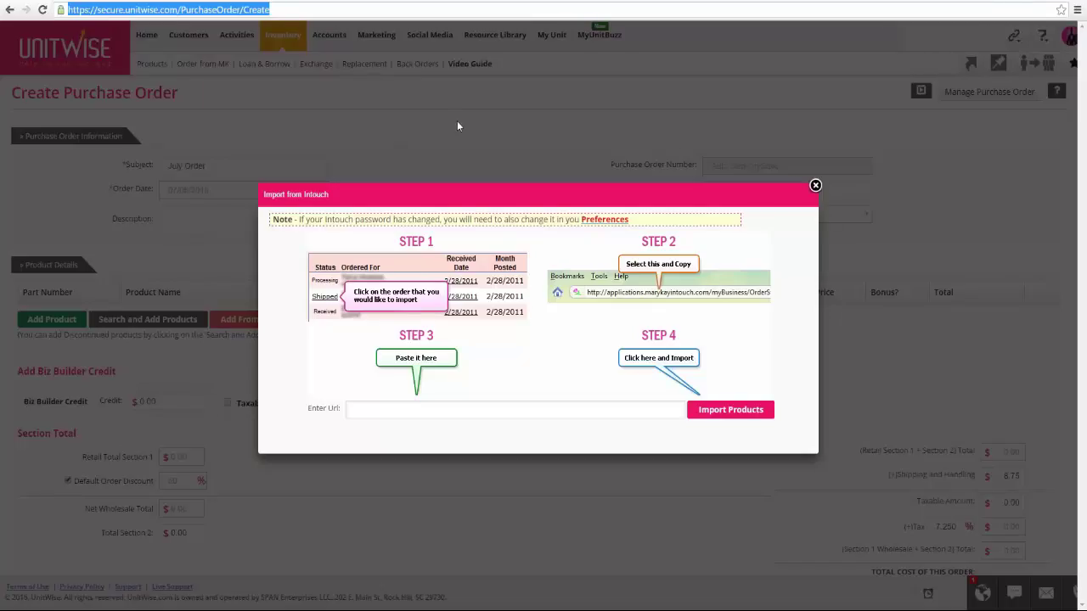
right_click(244, 11)
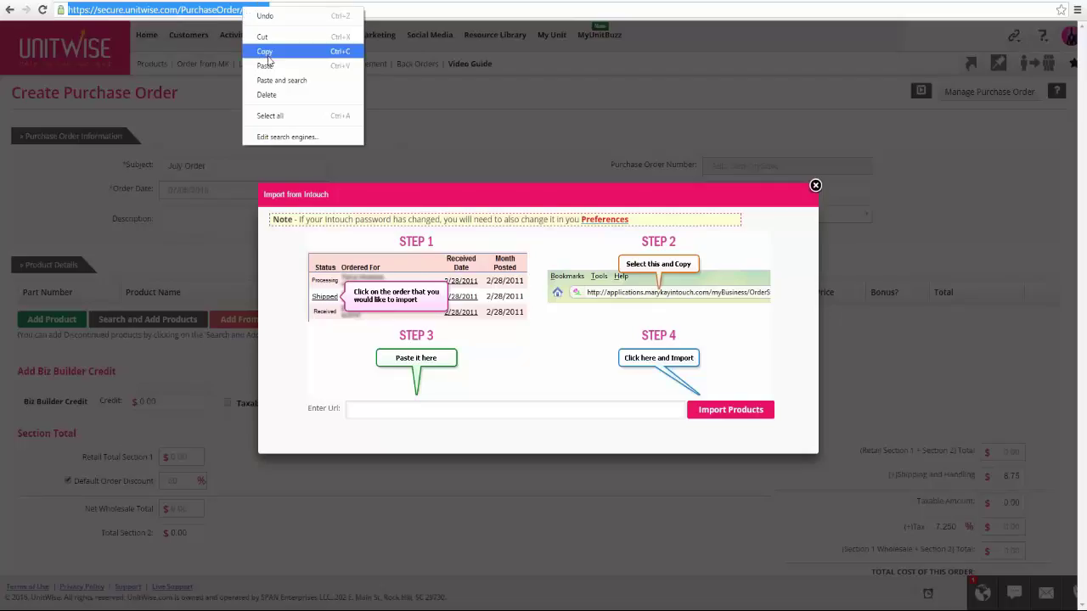
left_click(224, 9)
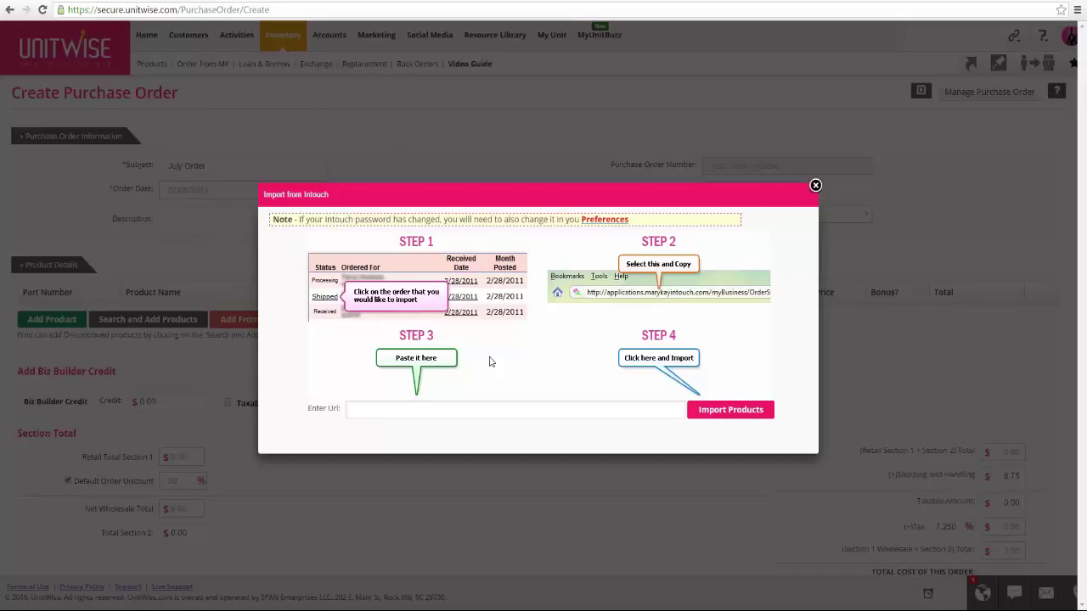
left_click(422, 408)
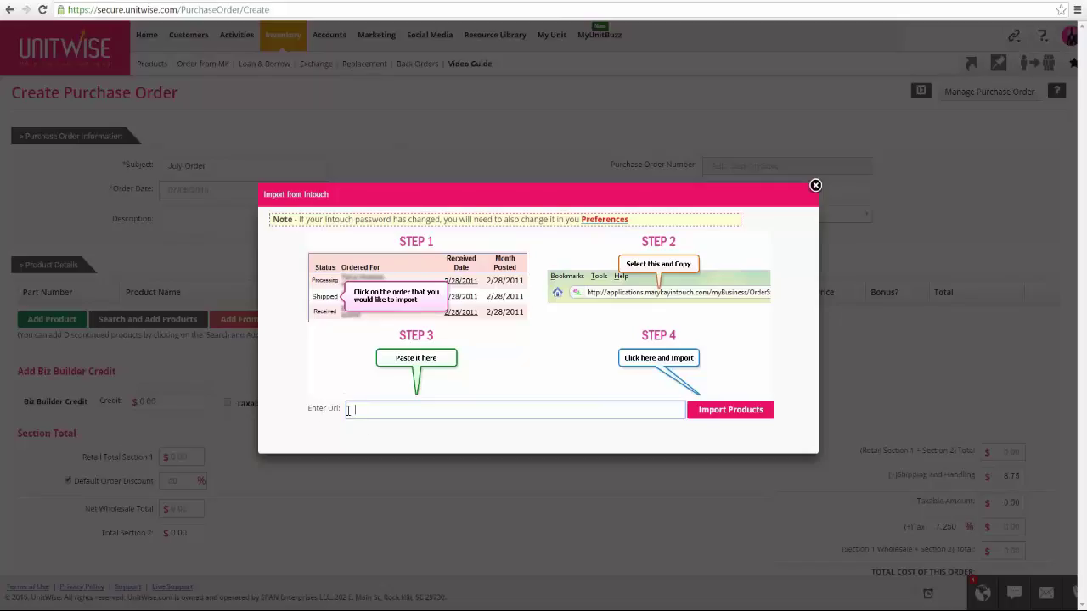
right_click(351, 409)
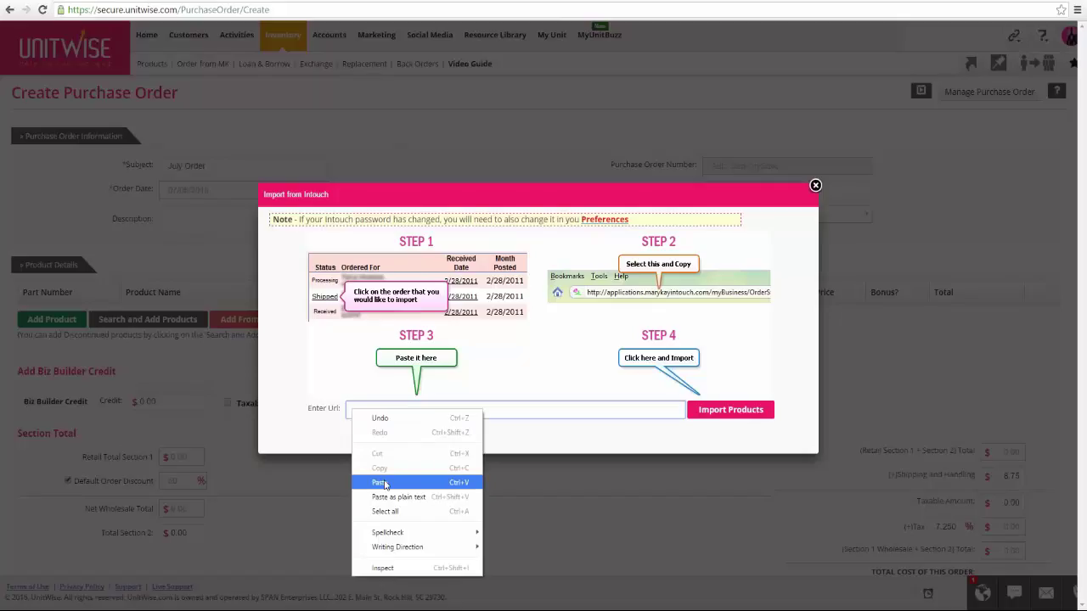
left_click(652, 436)
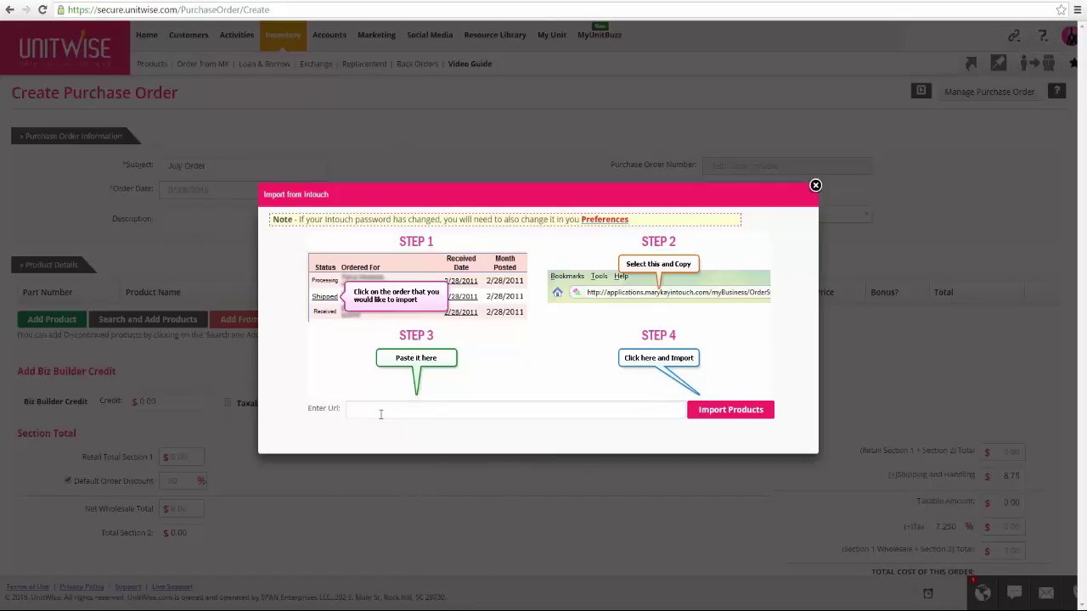
left_click(708, 411)
left_click(543, 301)
Add a product line for TimeWise® Even Complexion Essence (part 029730, $37.00)
left_click(815, 185)
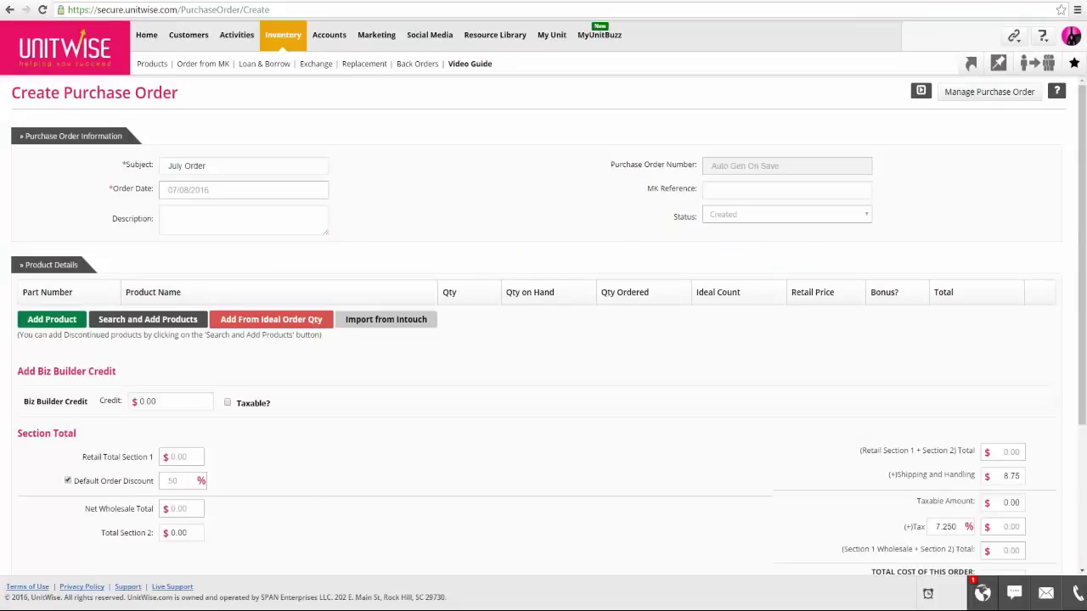
left_click(61, 321)
left_click(173, 314)
type("timewise")
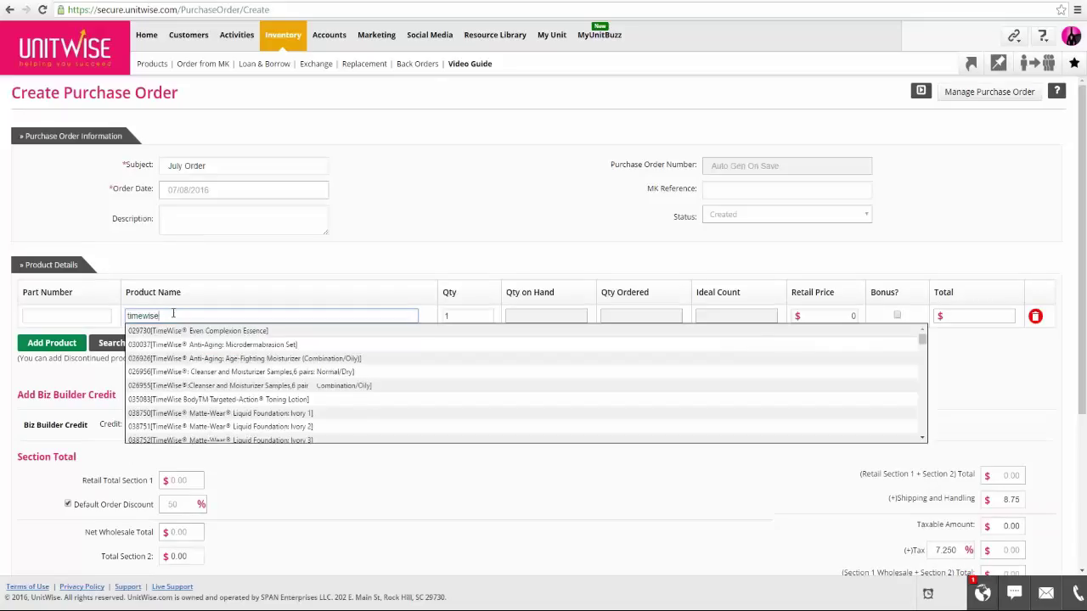
key("Down")
left_click(186, 332)
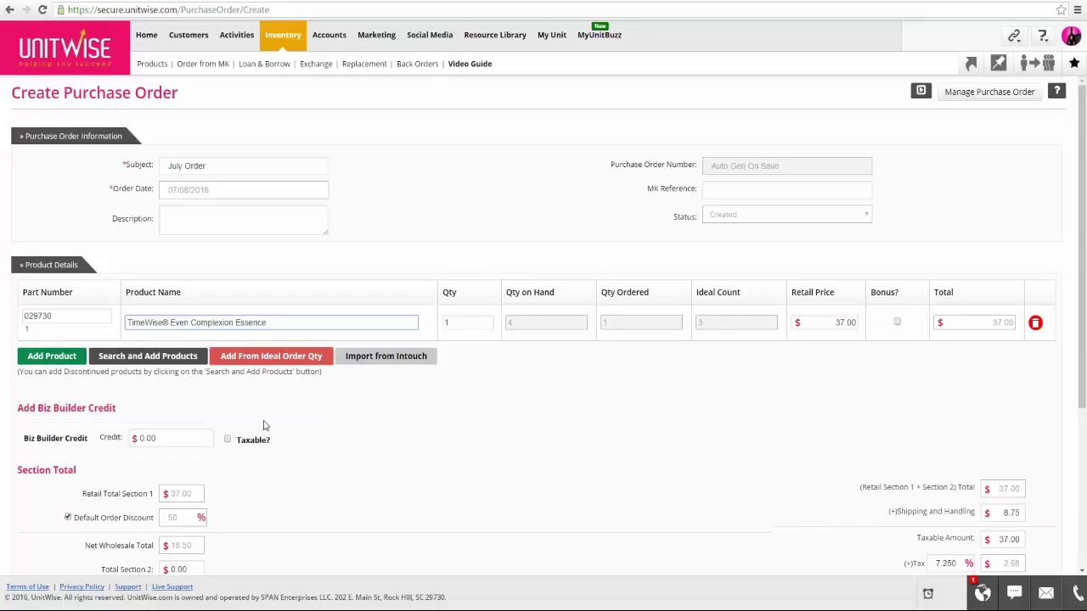
scroll(355, 422, "down", 3)
scroll(357, 422, "down", 1)
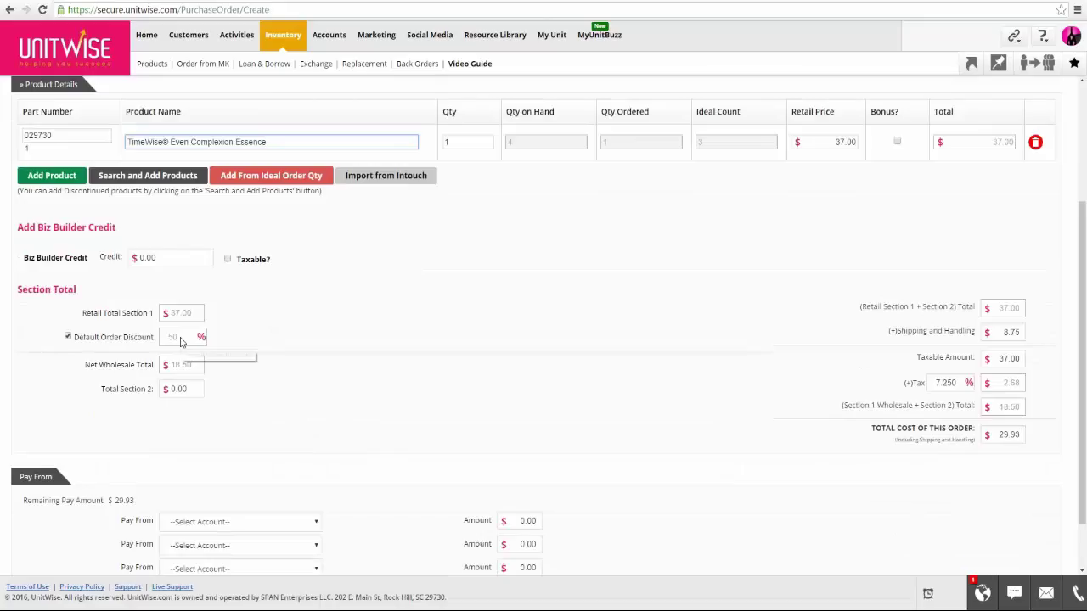
scroll(635, 393, "down", 1)
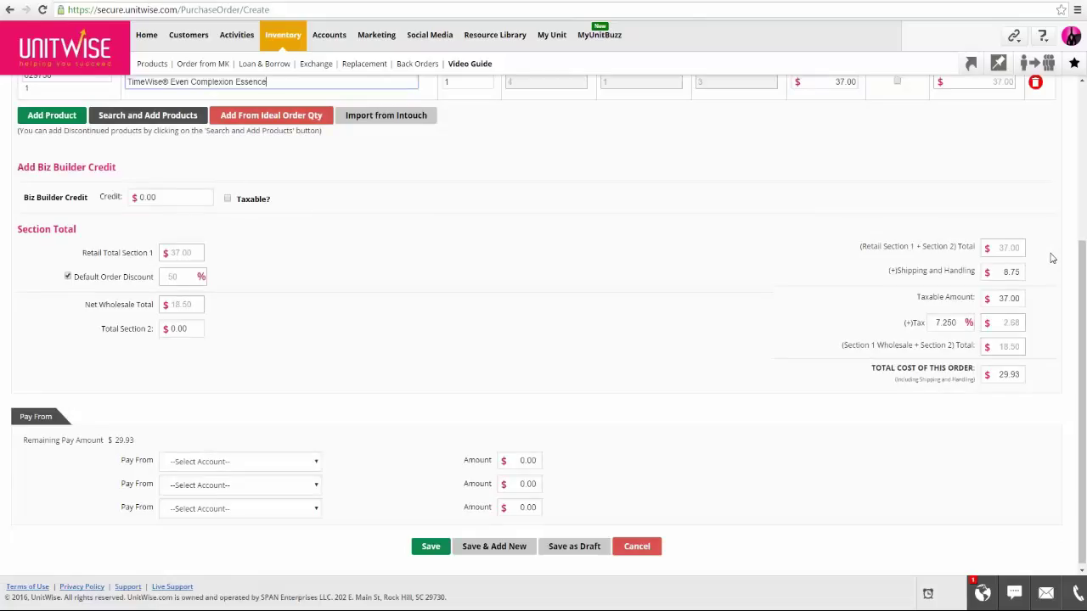
Change shipping and handling from 8.75 to 9.95 and the tax rate from 7.250 to 6%
left_click(1003, 254)
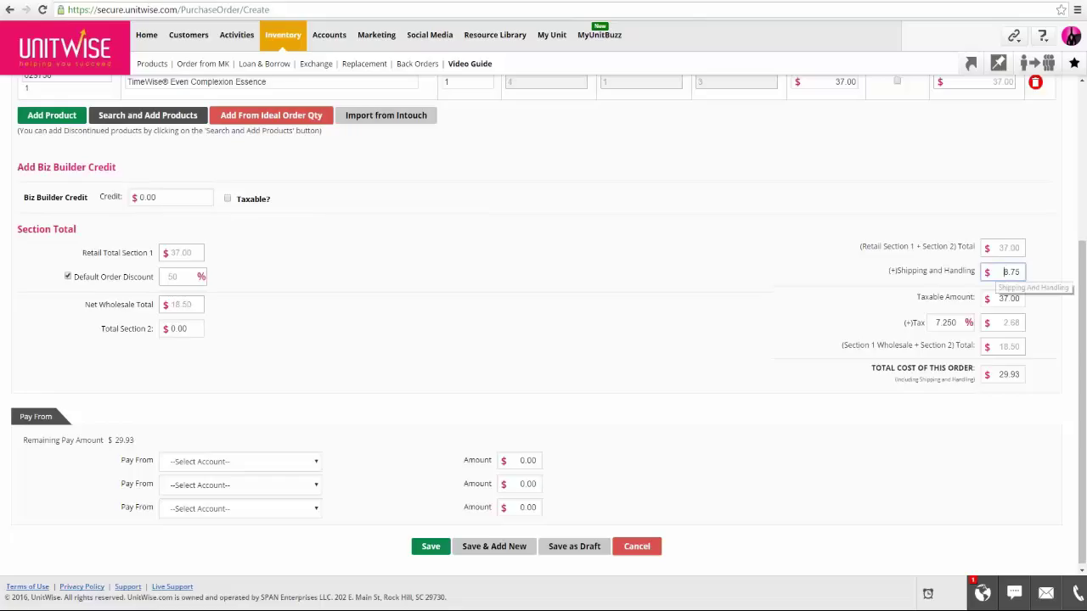
left_click_drag(1003, 272, 1028, 272)
type("9.75")
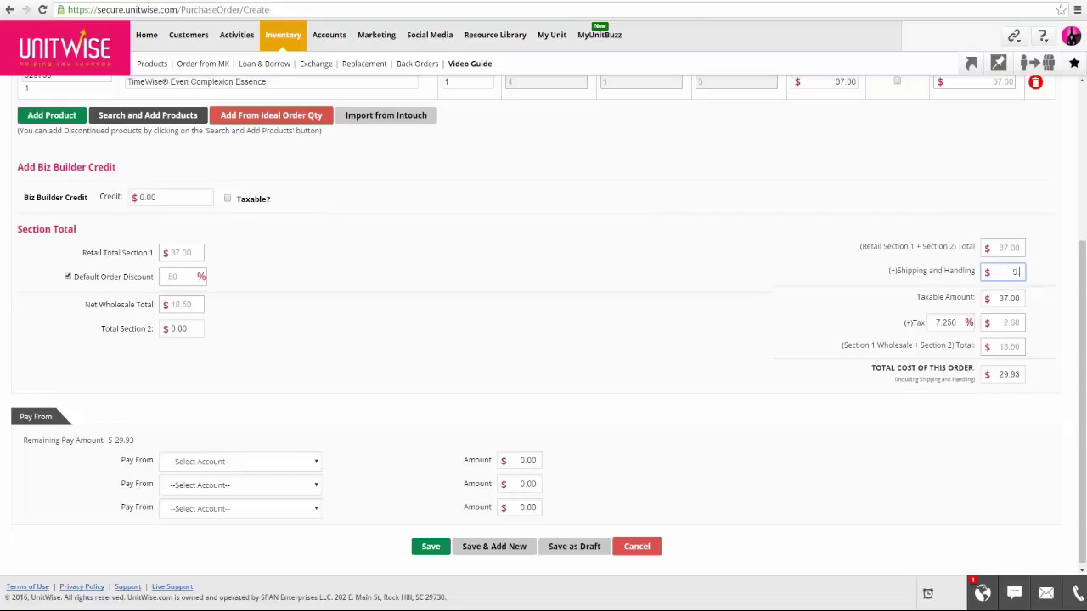
key("BackSpace")
key("BackSpace")
key("BackSpace")
type(".95")
key("Tab")
left_click_drag(957, 323, 933, 318)
type("6")
key("Tab")
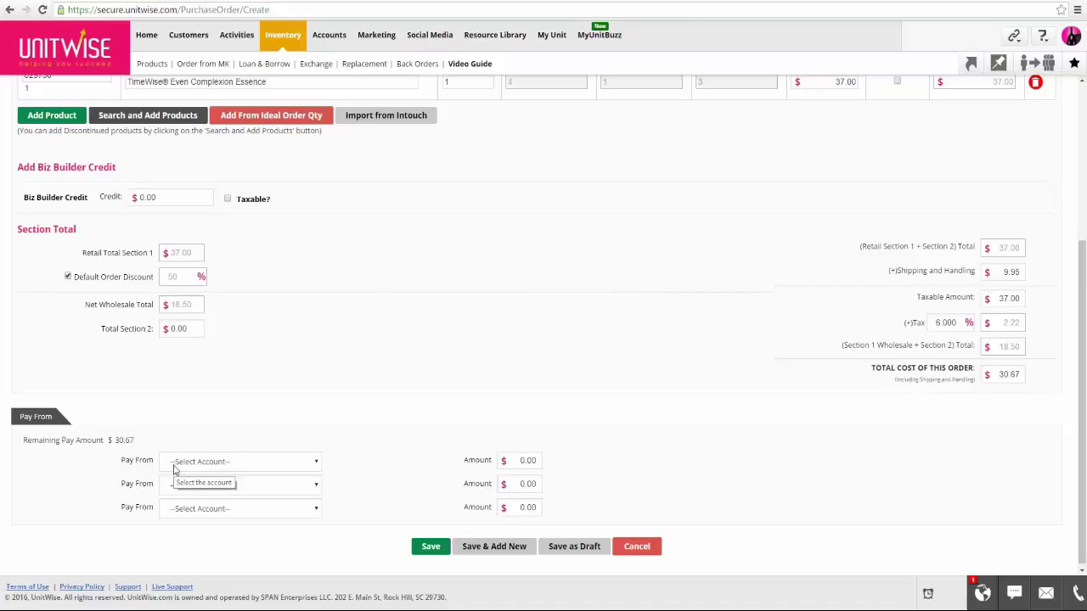
Pay $30.67 from the checking account and save the July Order purchase order
left_click(174, 467)
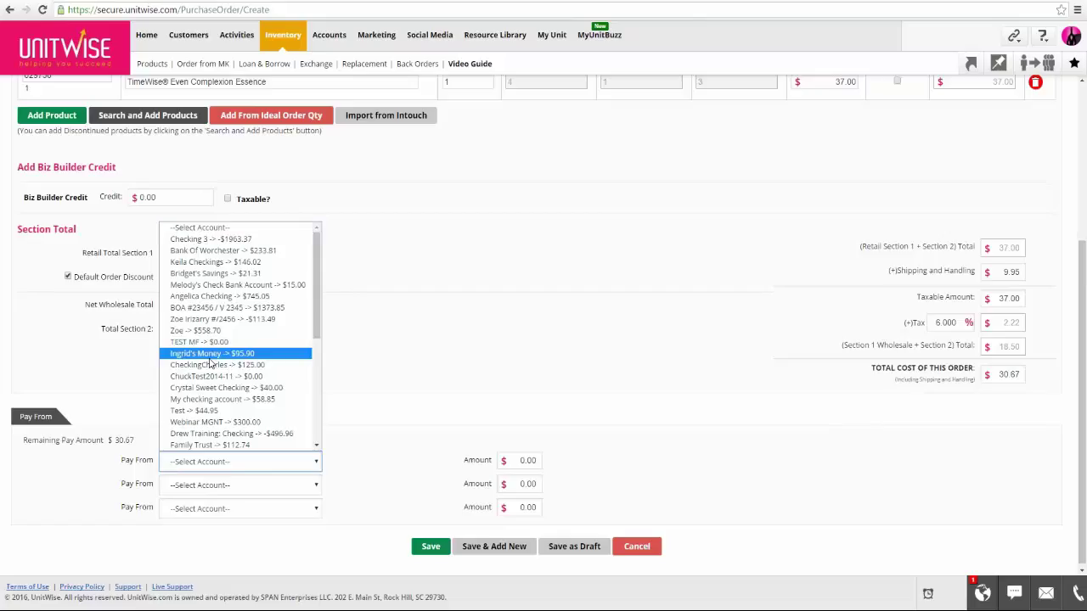
left_click(220, 262)
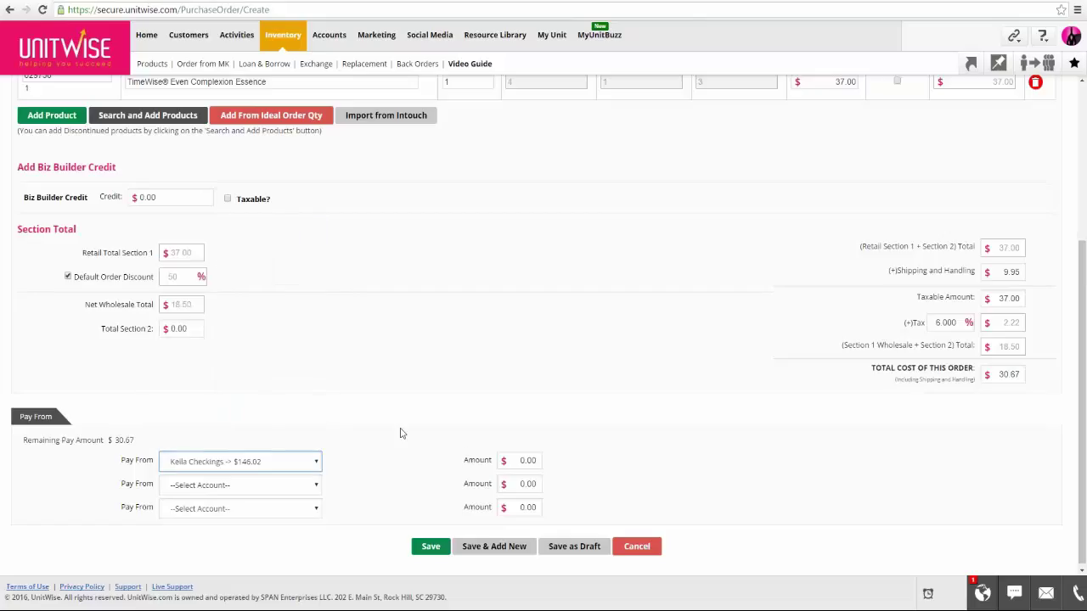
left_click(529, 460)
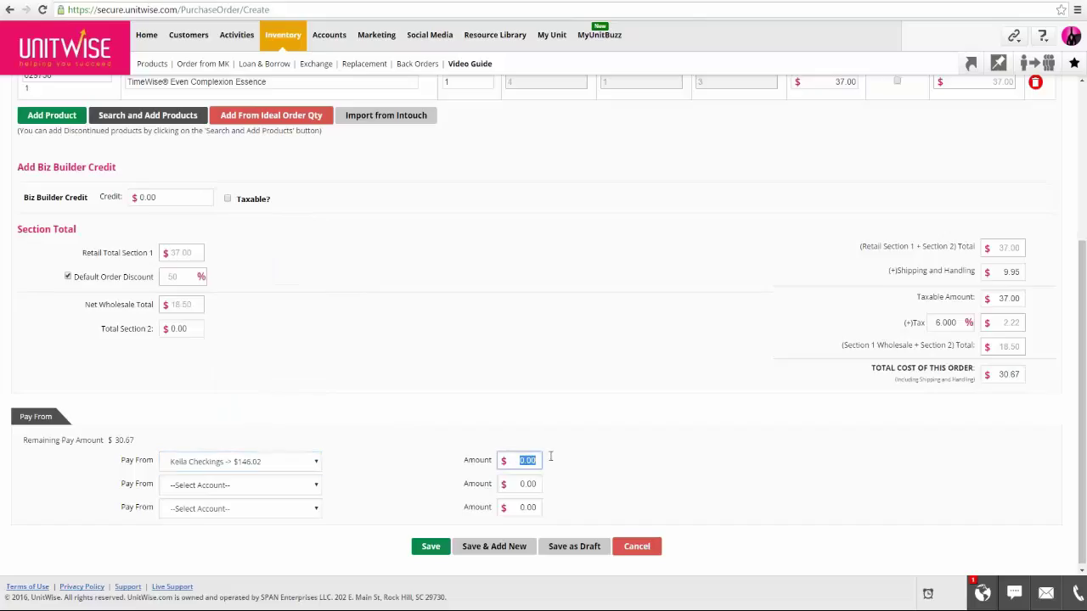
type("30.67")
left_click(650, 428)
left_click(421, 549)
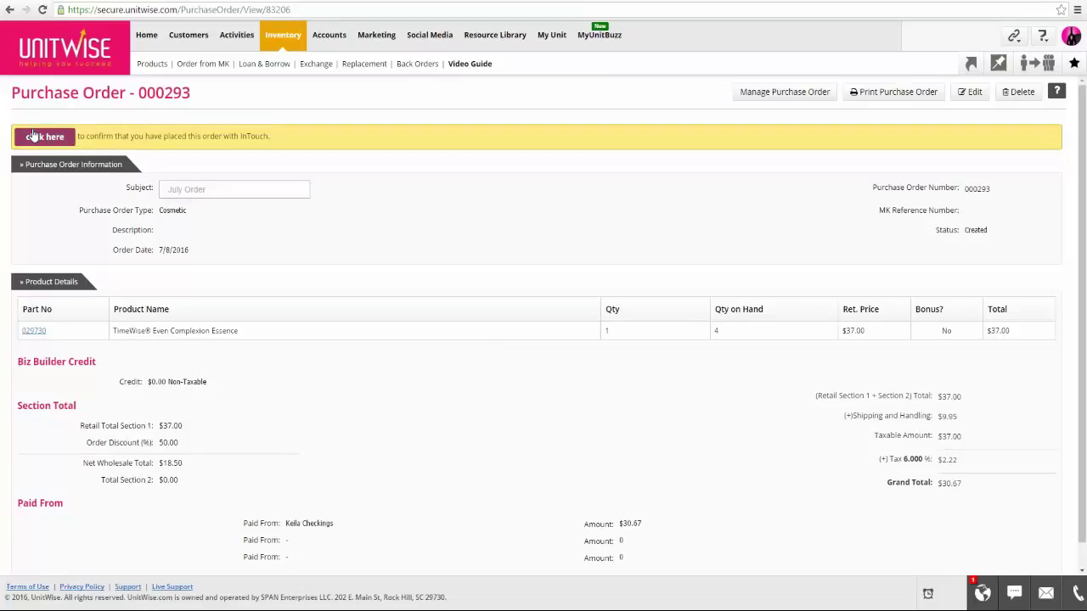
Mark the July Order as placed with MK by entering and confirming its MK reference number
left_click(32, 136)
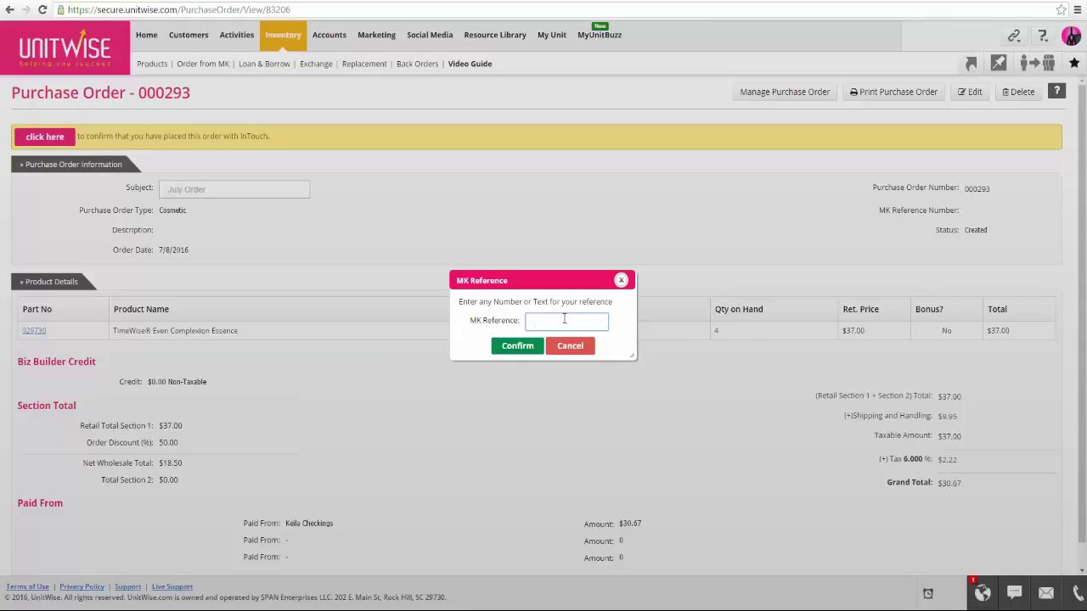
type("7122016")
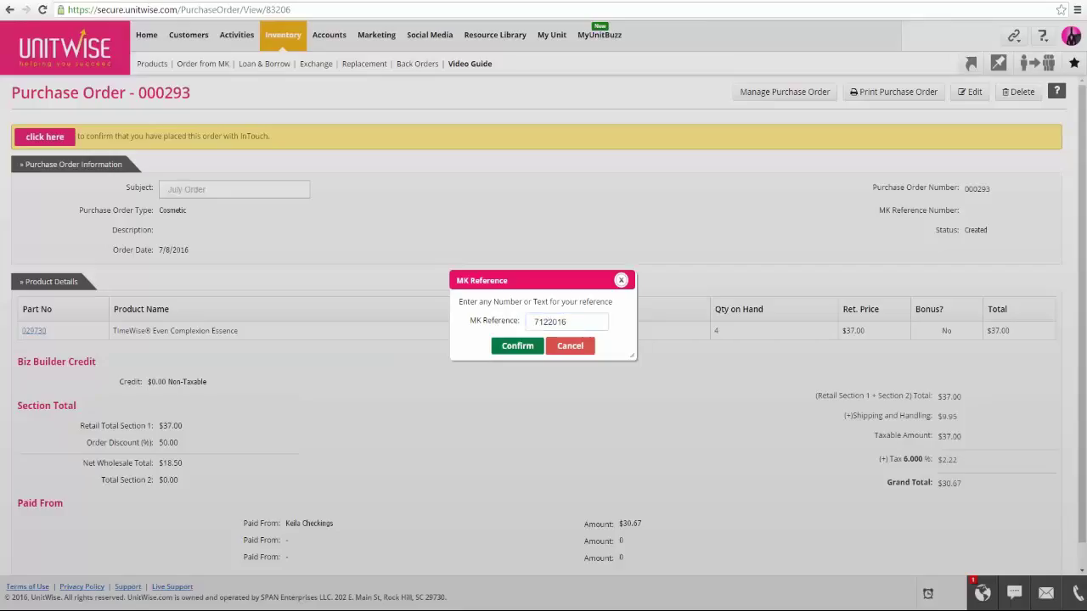
left_click(517, 345)
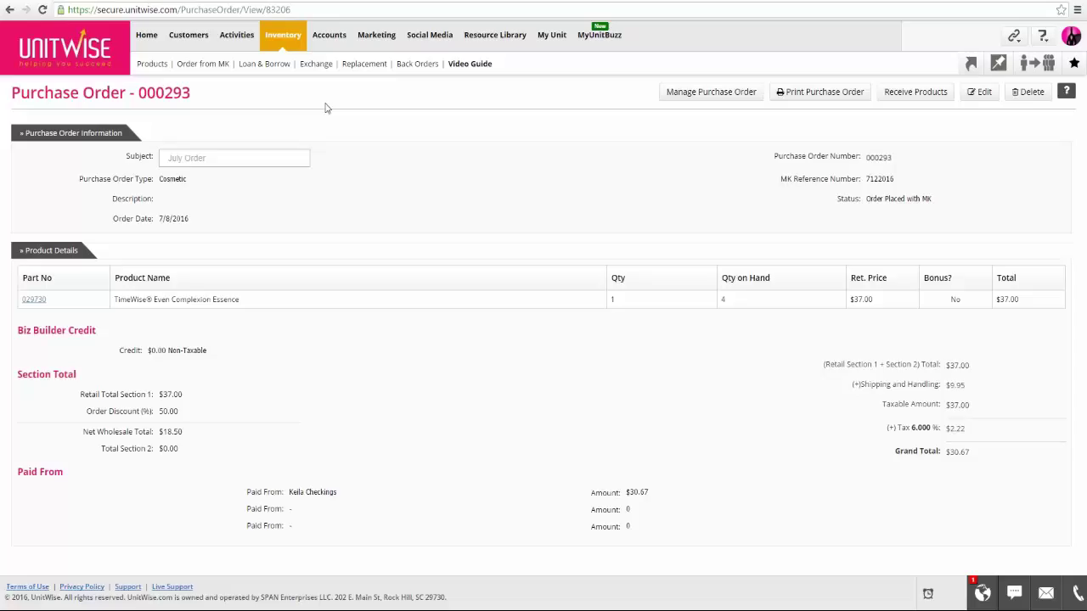
Go to Inventory > Order from MK and open Receive Products for the July Order
left_click(280, 39)
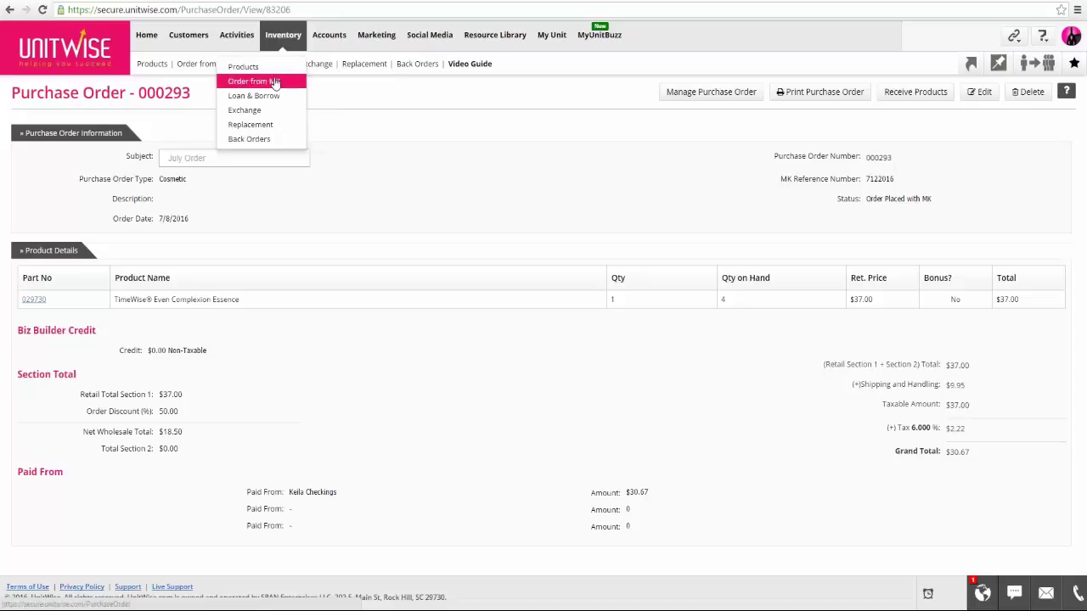
left_click(274, 81)
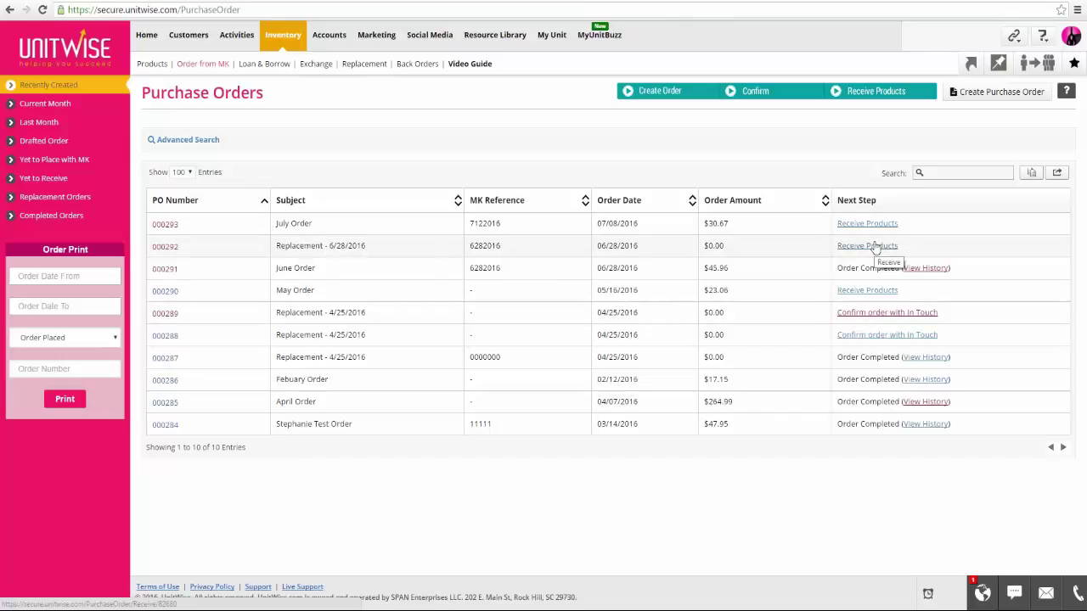
left_click_drag(973, 271, 840, 272)
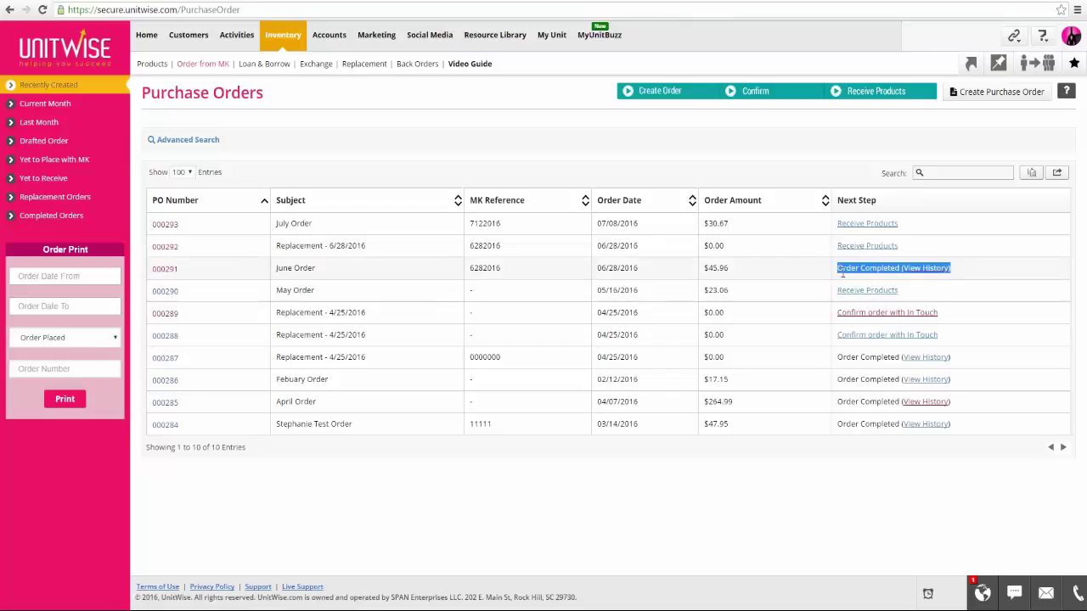
left_click(866, 224)
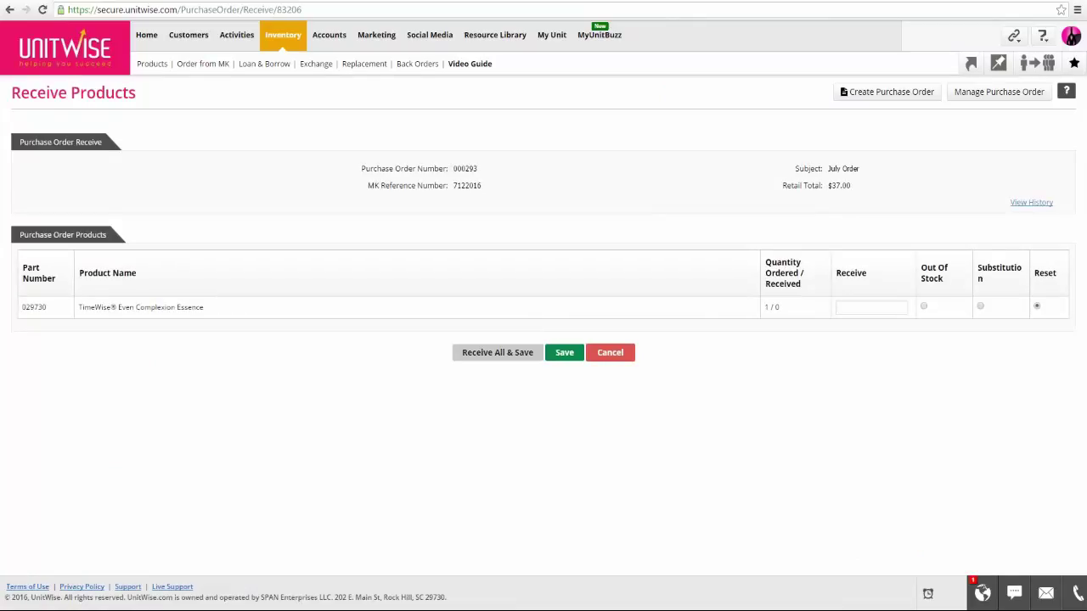
Receive all products on the July Order and save
left_click(498, 352)
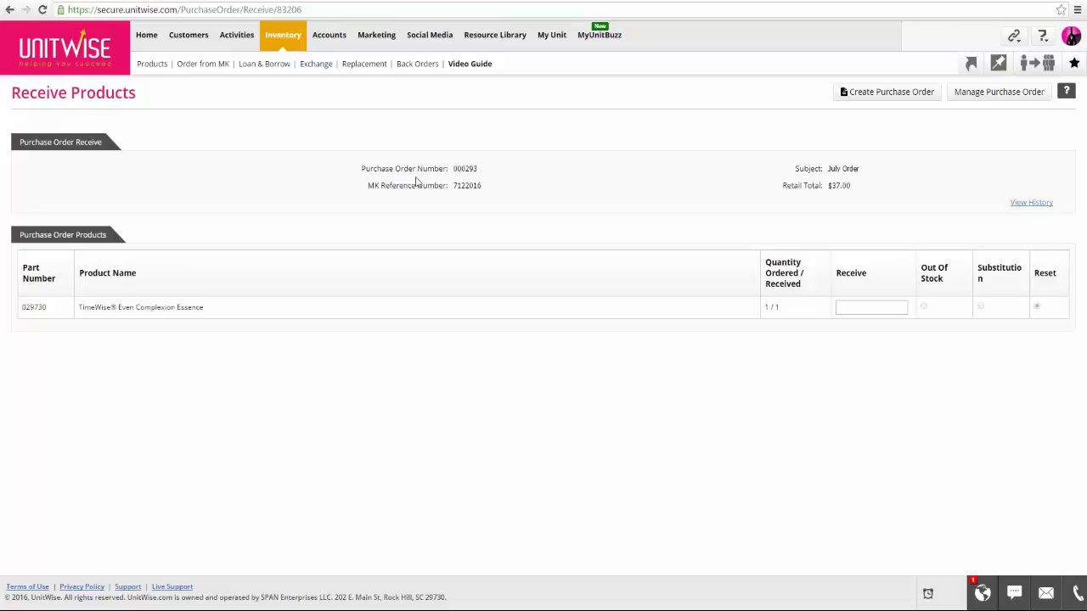
mouse_move(329, 38)
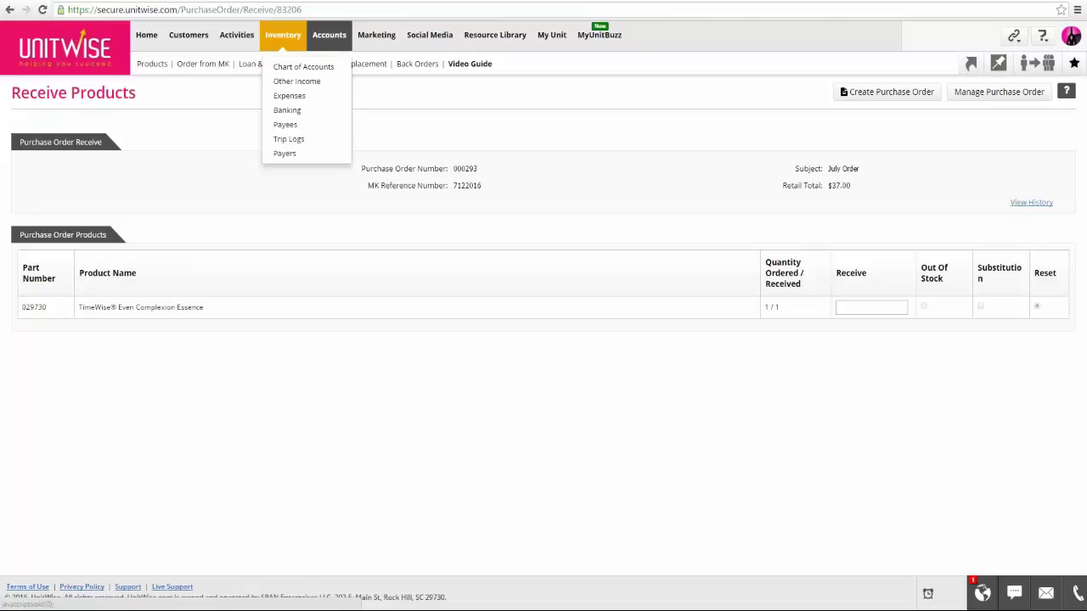
Open the Chart of Accounts and review its Income Accounts and Expense Accounts sections
left_click(325, 67)
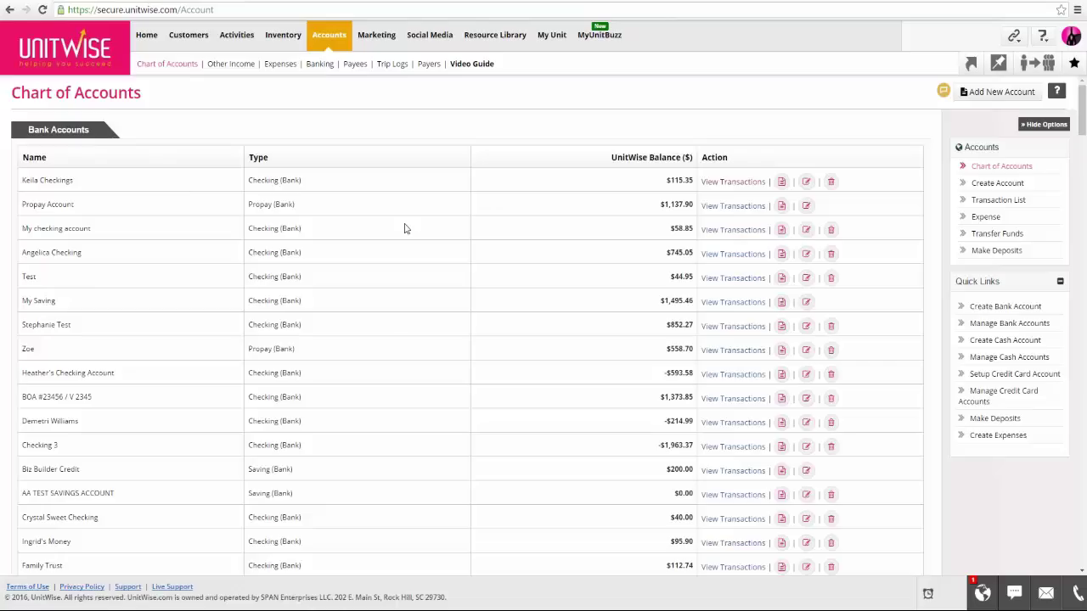
scroll(395, 304, "down", 7)
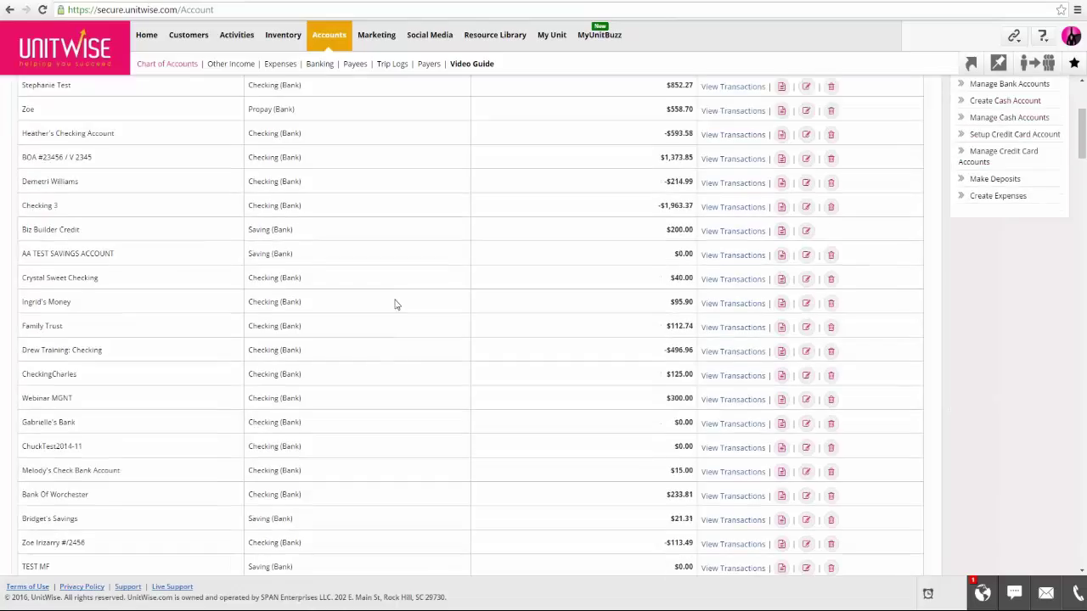
scroll(394, 306, "down", 4)
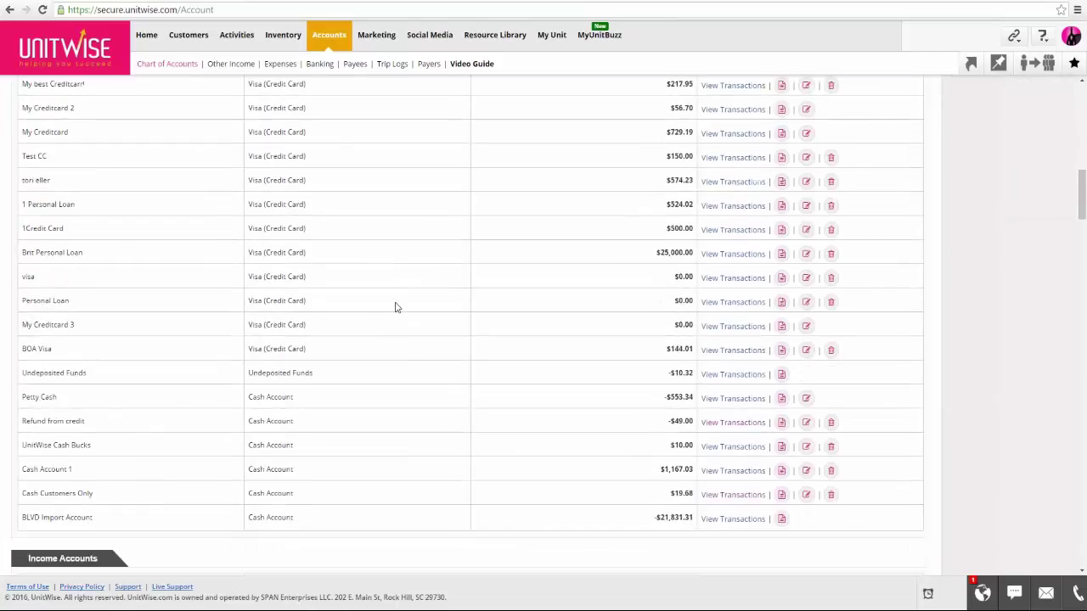
scroll(395, 307, "up", 6)
scroll(395, 308, "up", 5)
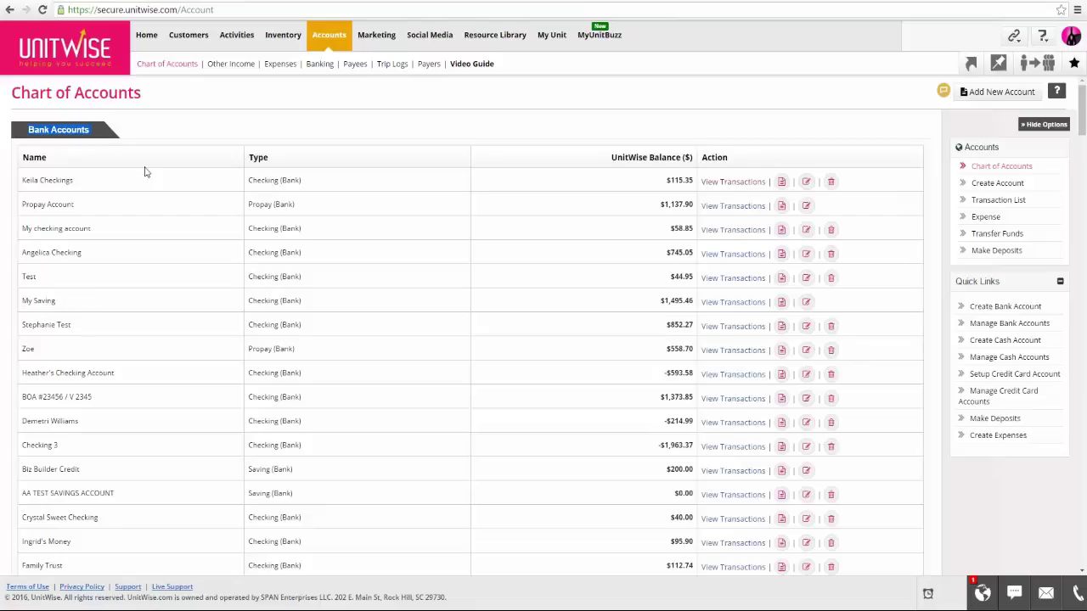
scroll(145, 171, "down", 1)
scroll(145, 171, "down", 12)
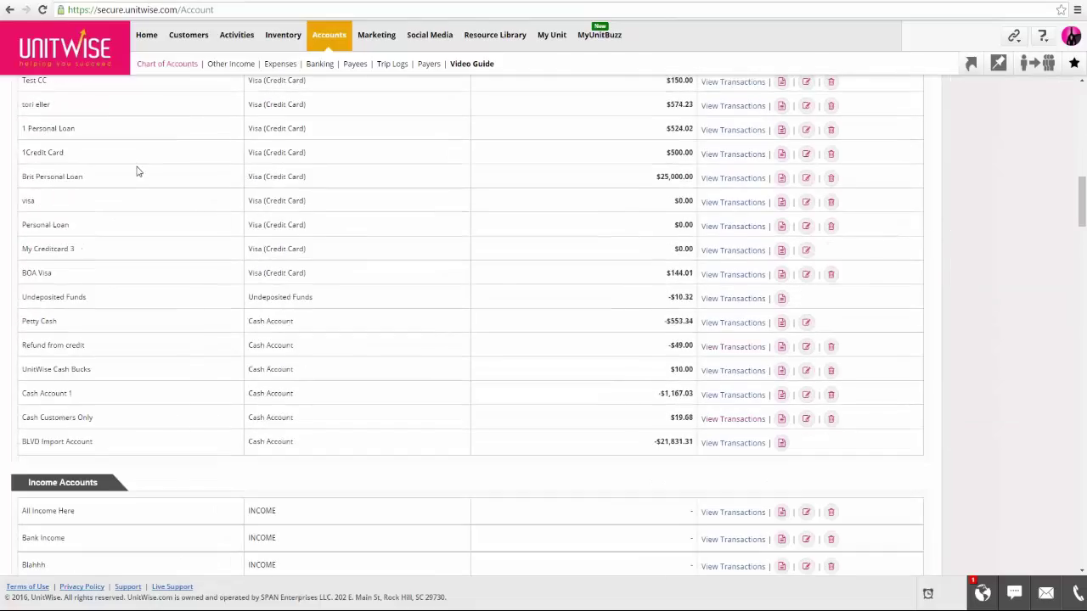
left_click_drag(26, 199, 125, 201)
scroll(127, 199, "down", 9)
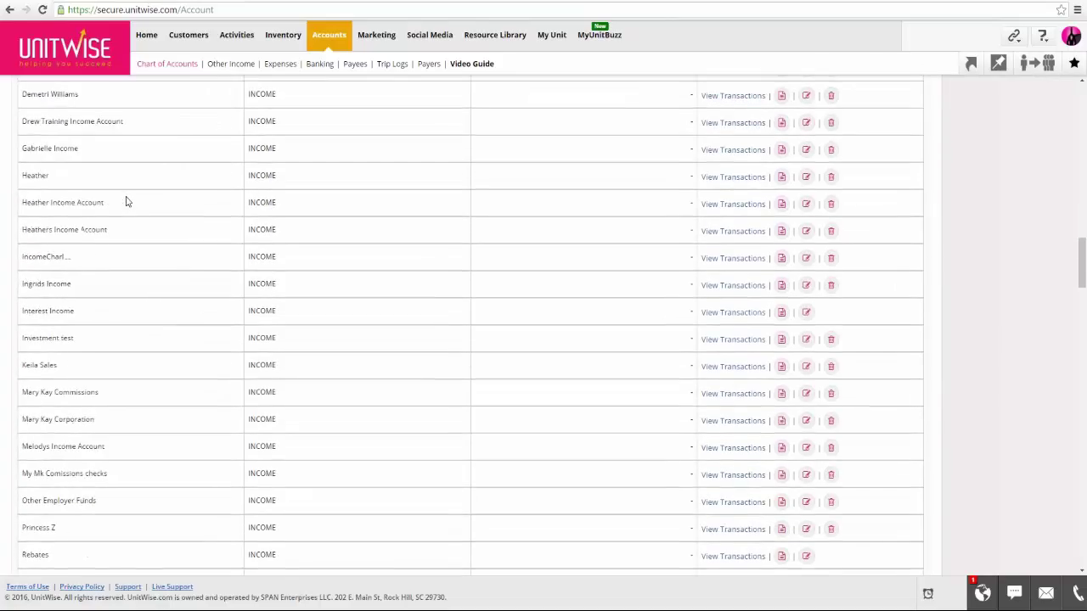
left_click_drag(36, 316, 175, 329)
left_click(177, 332)
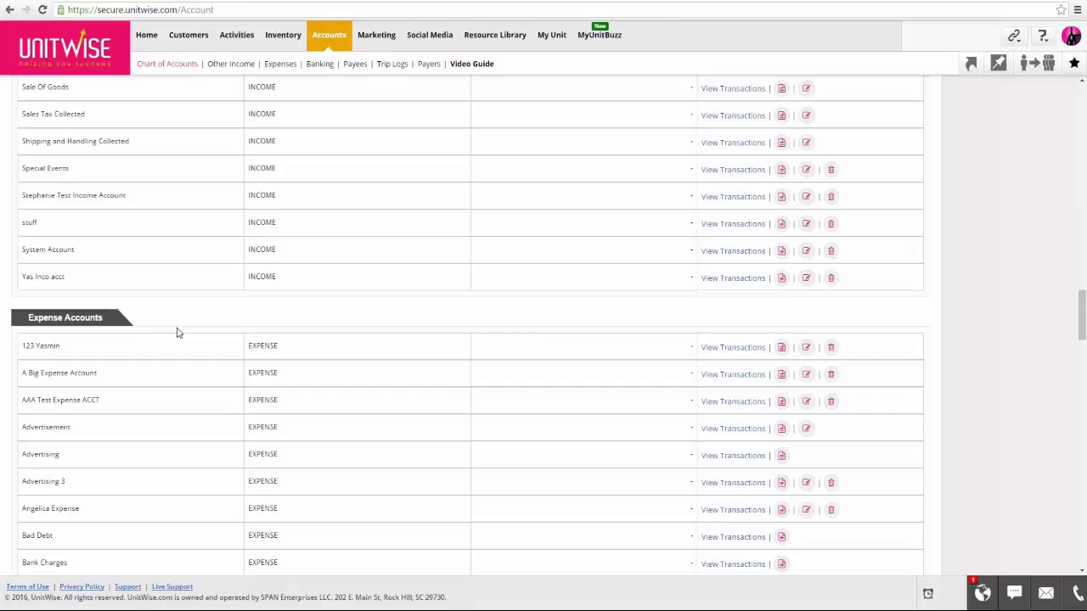
View the transaction history of the first checking account
scroll(579, 347, "up", 10)
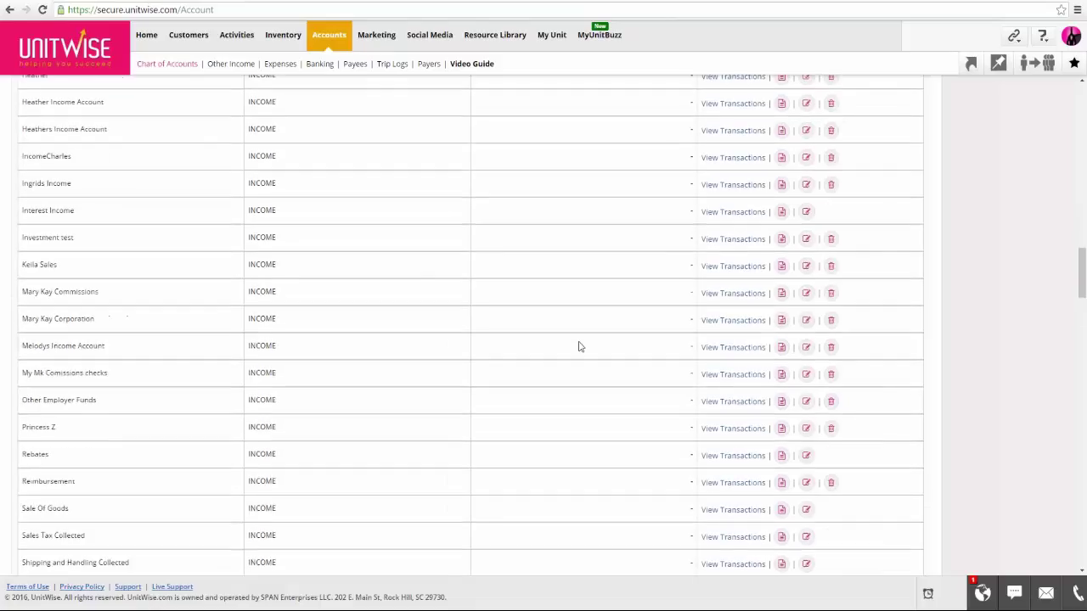
scroll(579, 347, "up", 15)
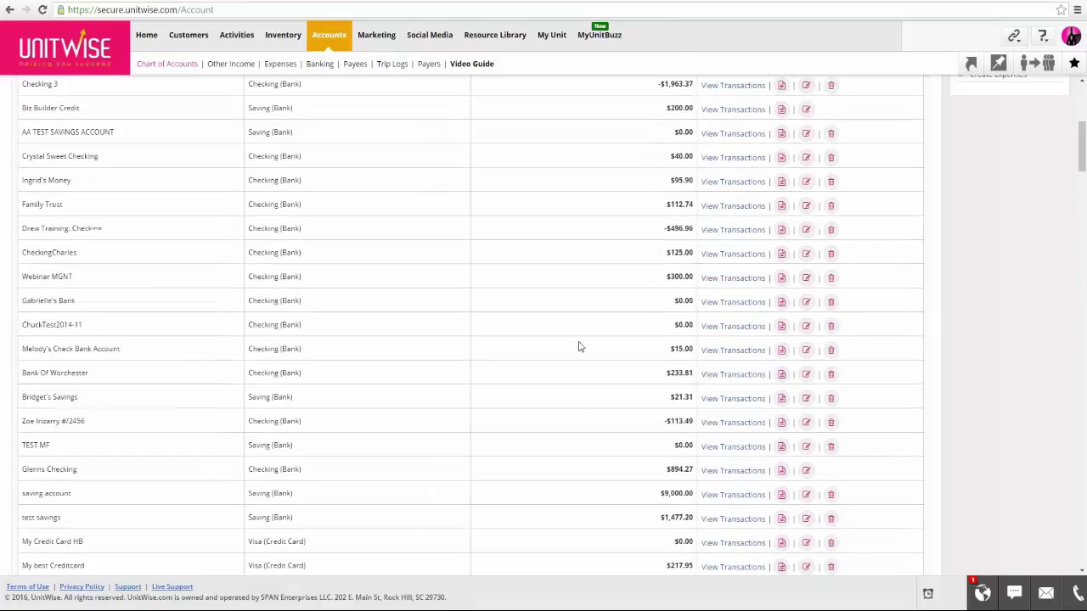
scroll(579, 347, "up", 5)
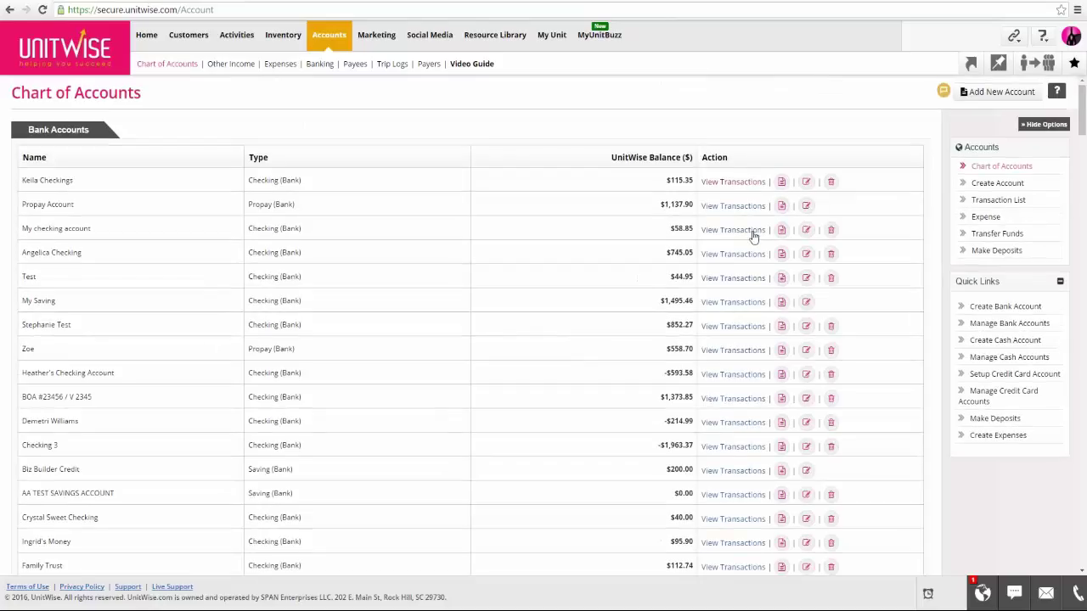
left_click(731, 184)
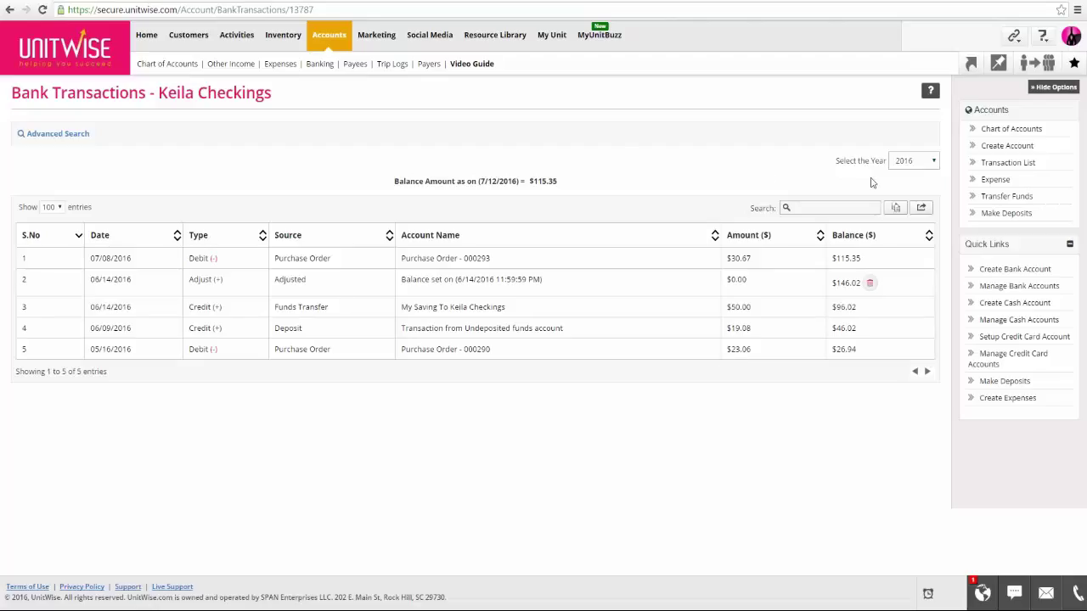
Filter the checking account's transactions to 2014, then return to the Chart of Accounts
left_click(912, 161)
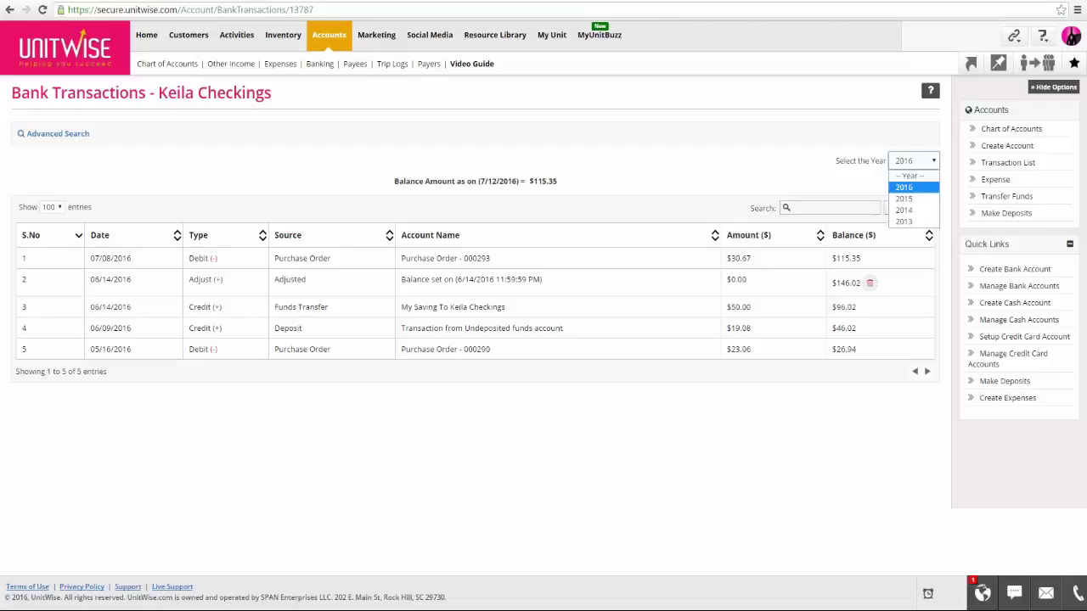
left_click(903, 198)
left_click(905, 166)
left_click(903, 209)
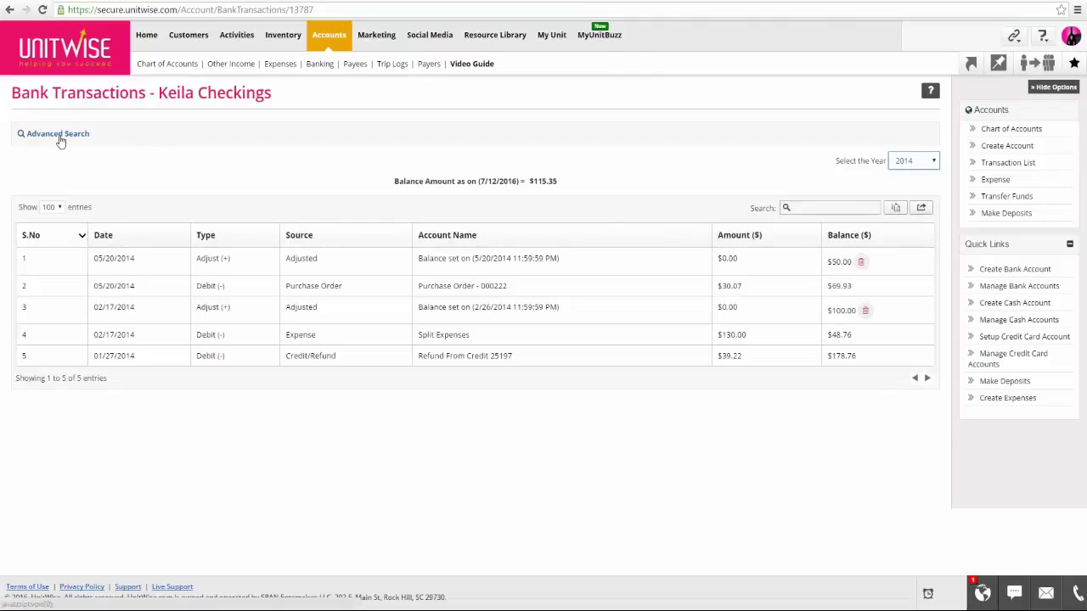
left_click(170, 66)
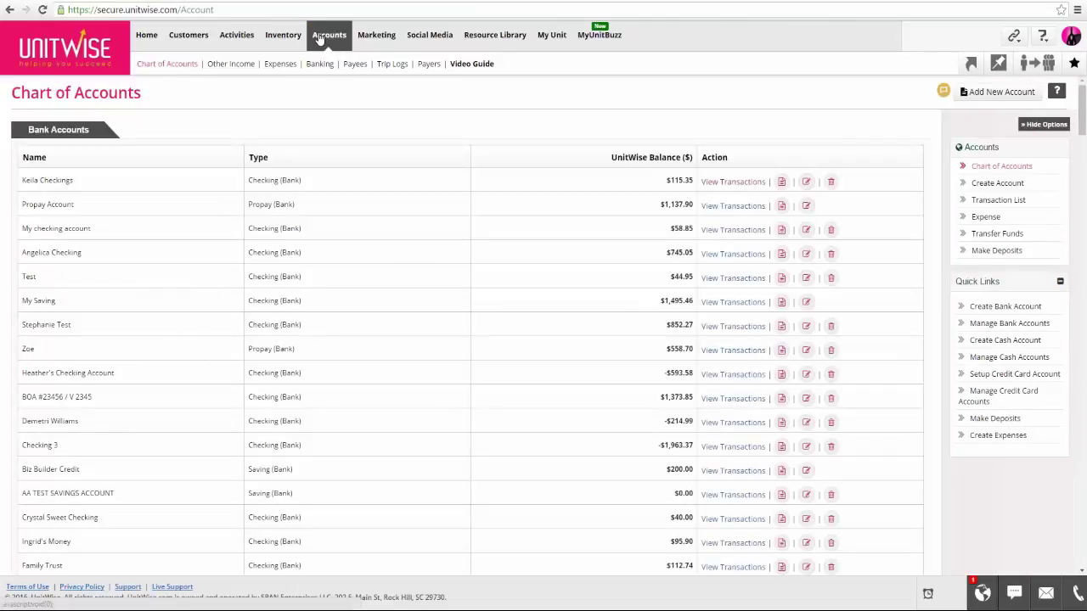
mouse_move(320, 39)
left_click(304, 66)
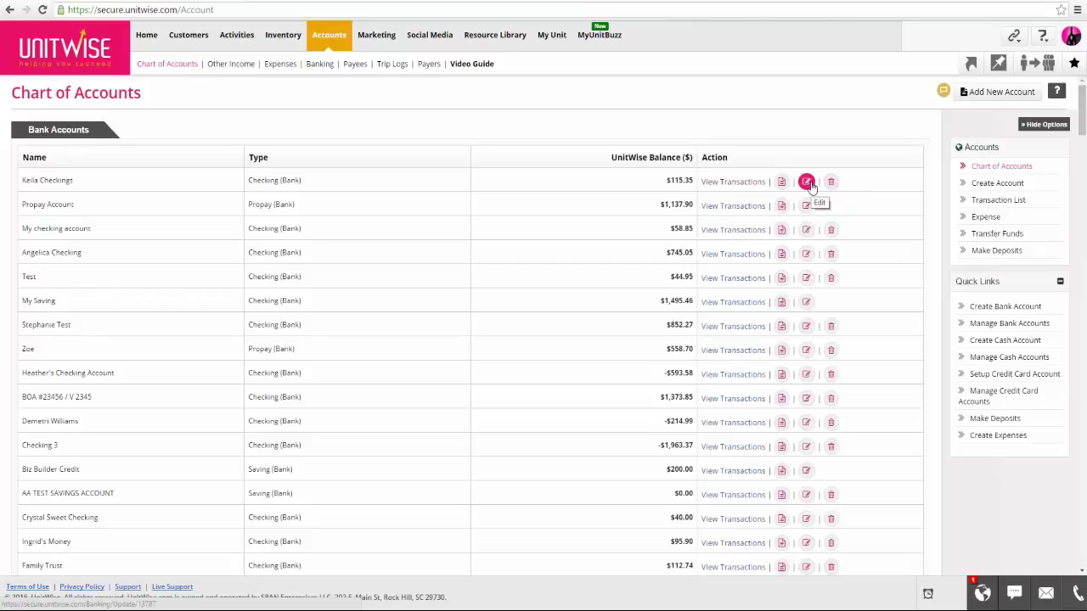
Edit the first checking account, changing its balance from 115.35 to 100.00
left_click(808, 183)
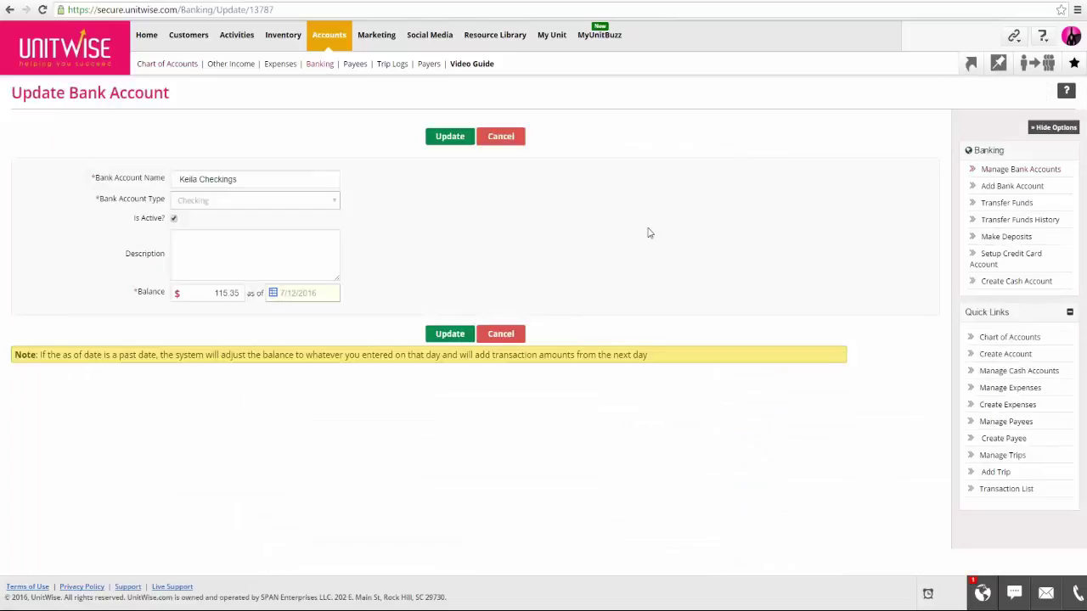
left_click_drag(245, 293, 200, 290)
type("100")
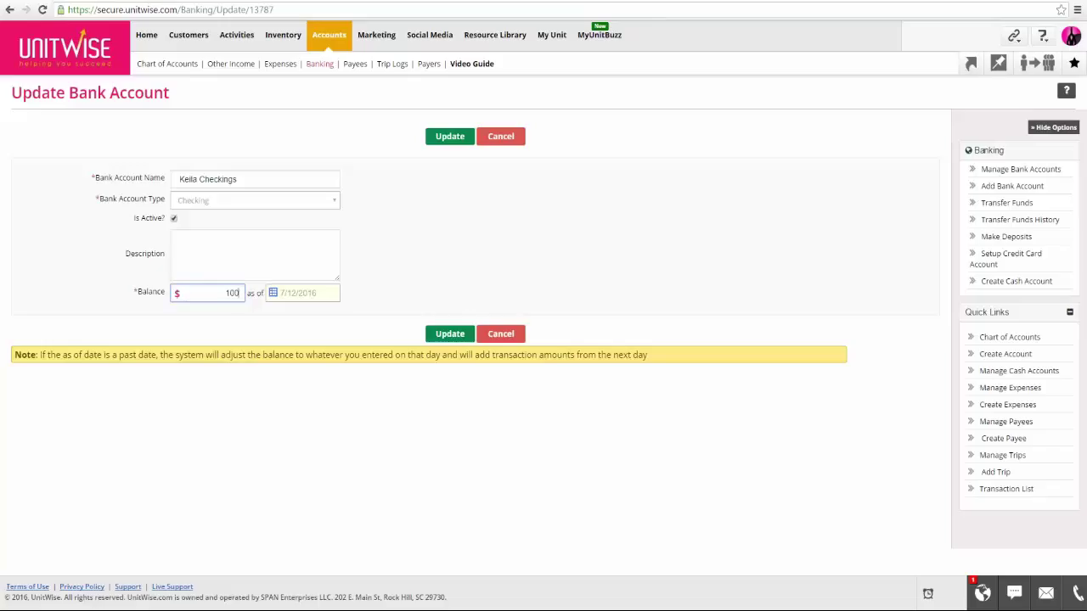
type(".00")
left_click(450, 333)
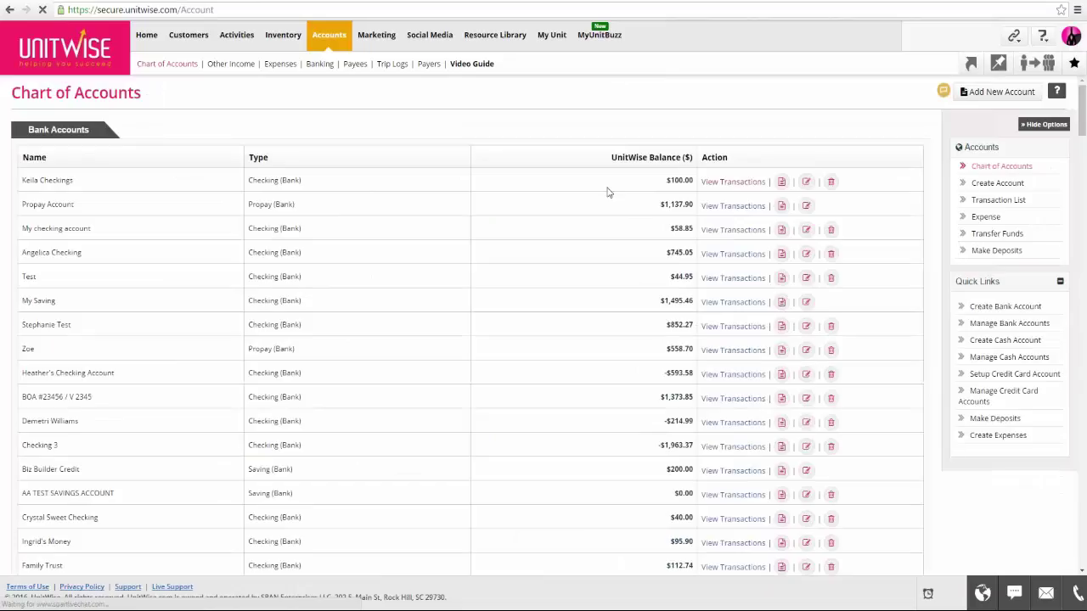
left_click_drag(665, 182, 698, 180)
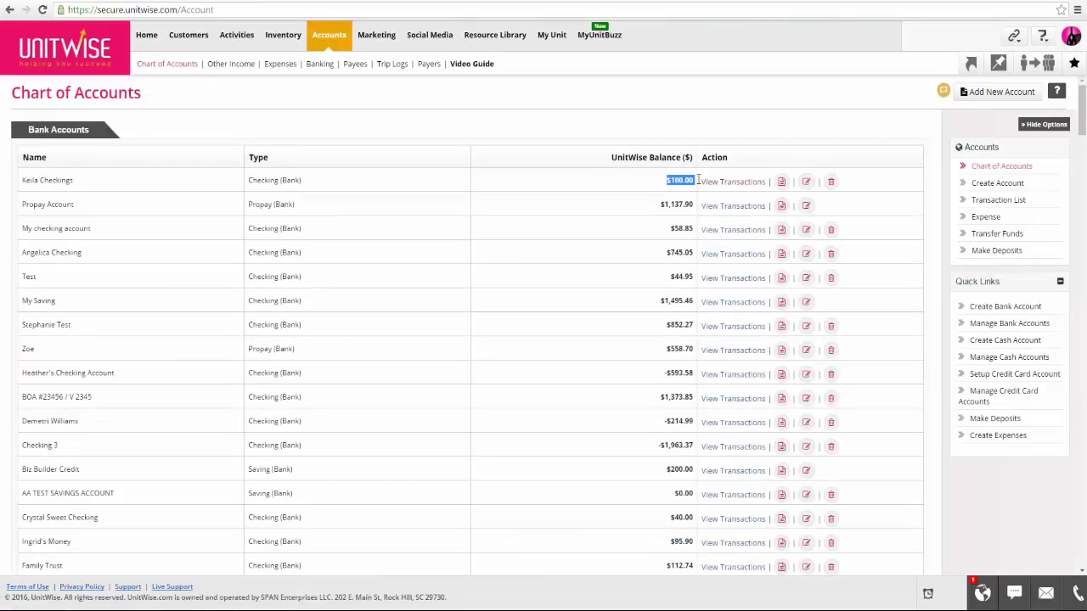
left_click(723, 129)
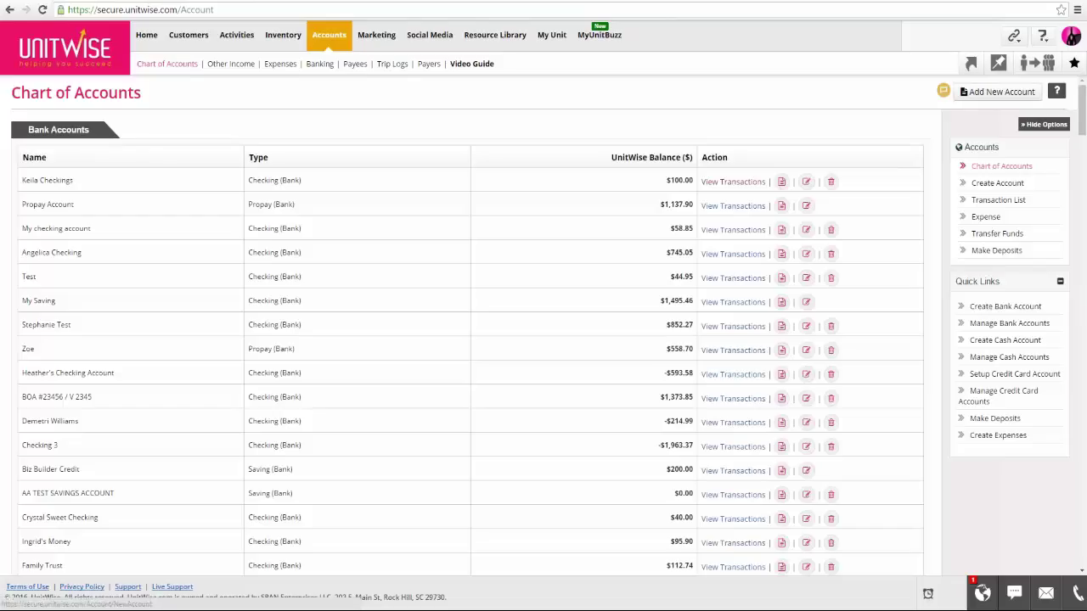
Create and save a new Expense Accounts entry named 'Bus Mgmt Webinar Acct'
left_click(998, 92)
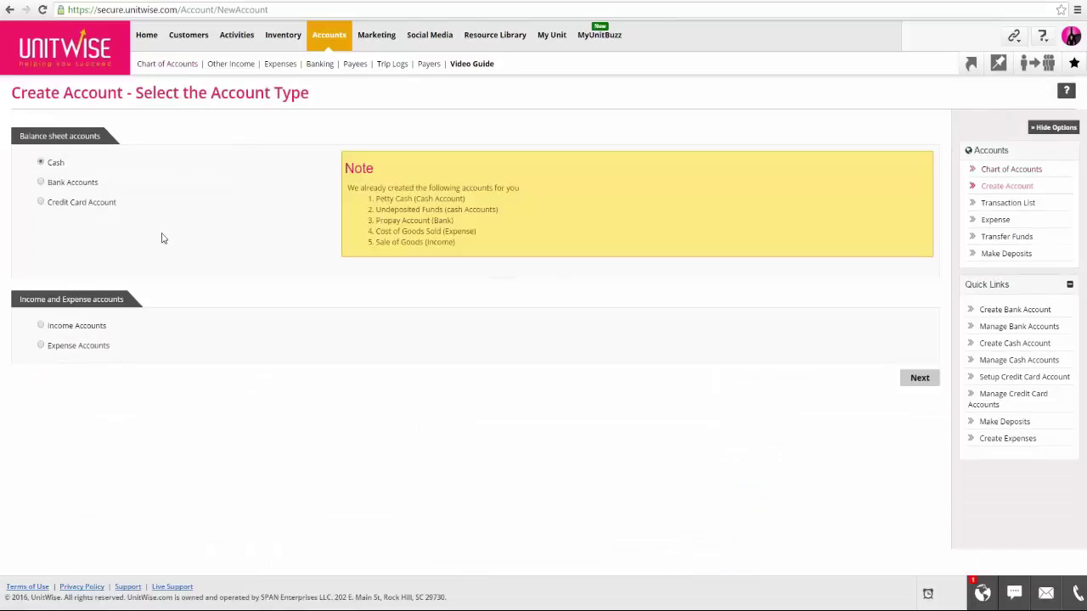
left_click(79, 325)
left_click(81, 348)
left_click(919, 382)
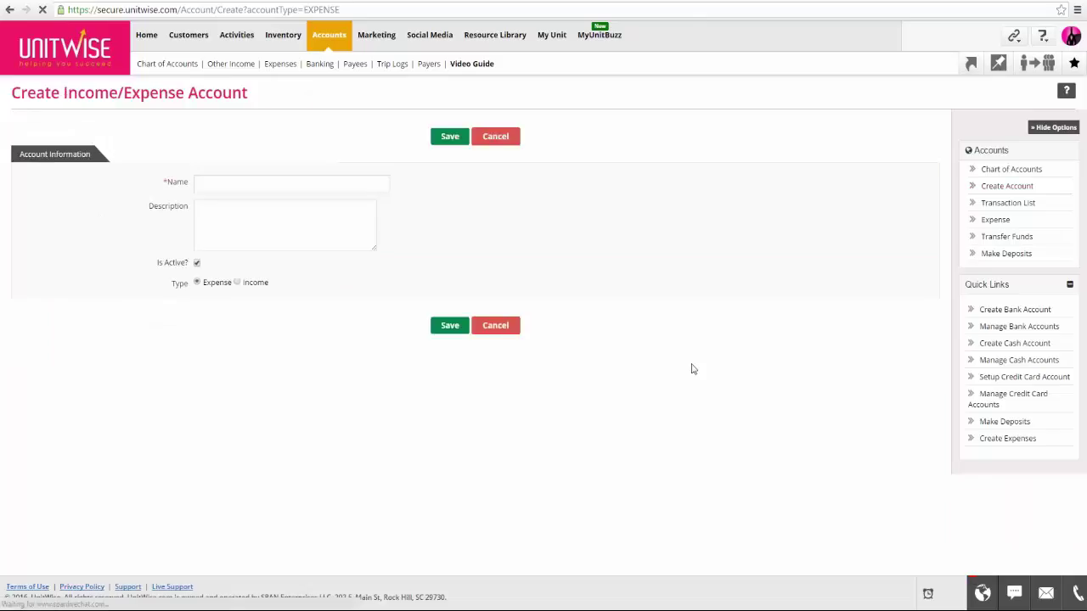
left_click(236, 190)
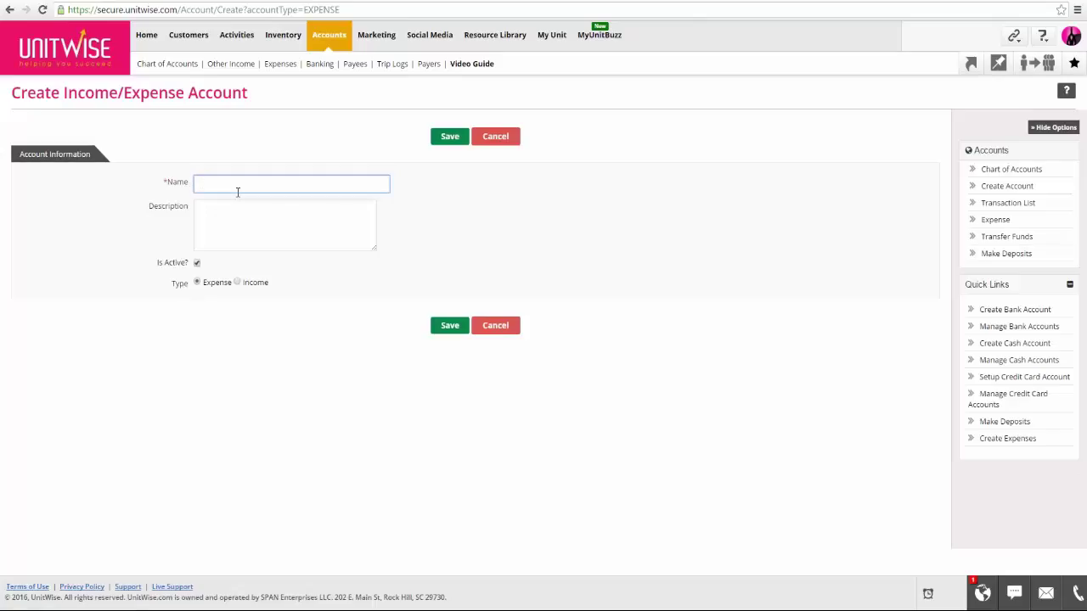
type("Bu")
key("BackSpace")
type("us Mgmt Webinar Acct")
left_click(450, 327)
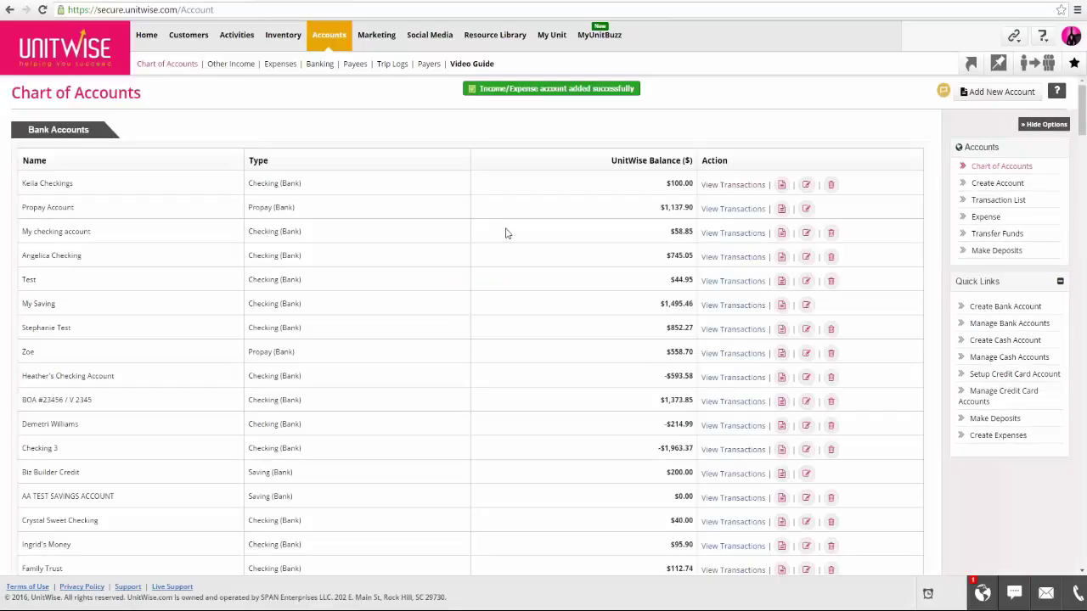
scroll(506, 238, "down", 15)
scroll(506, 246, "down", 15)
scroll(491, 229, "down", 5)
scroll(466, 203, "up", 5)
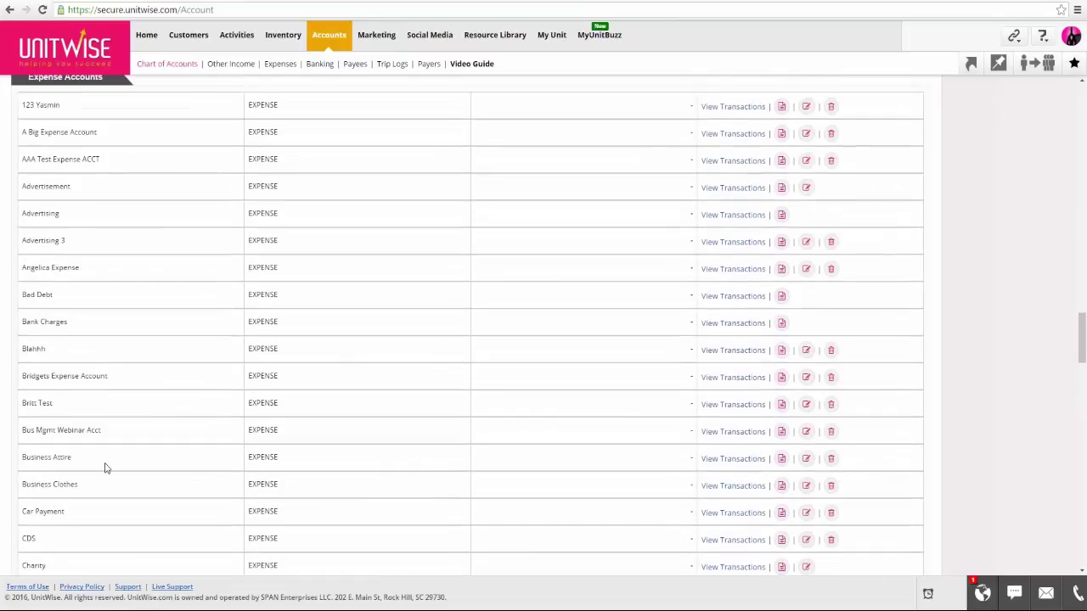
left_click_drag(23, 431, 794, 431)
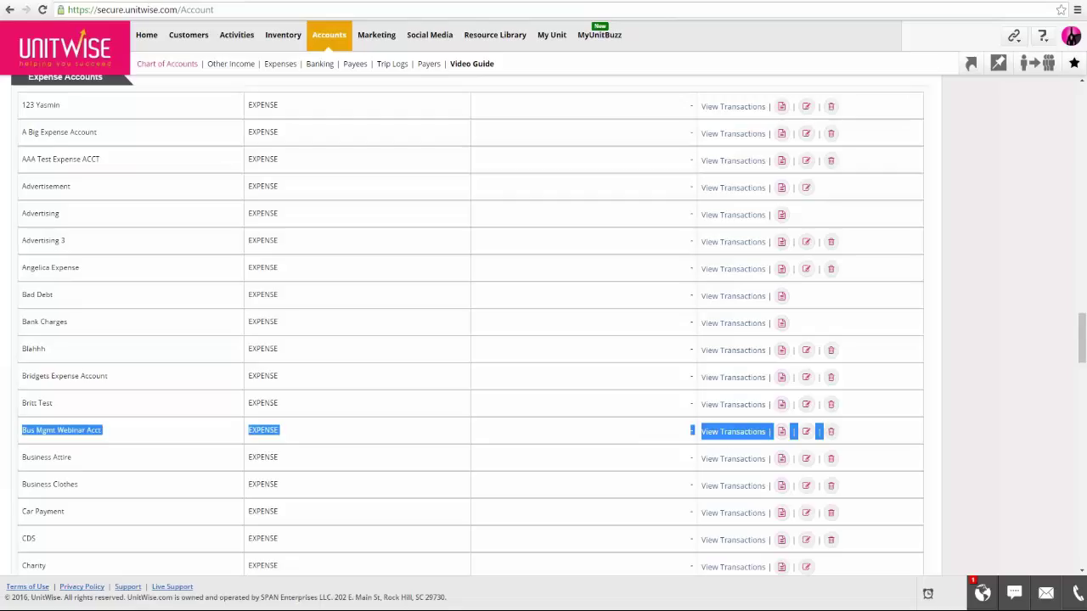
left_click(279, 430)
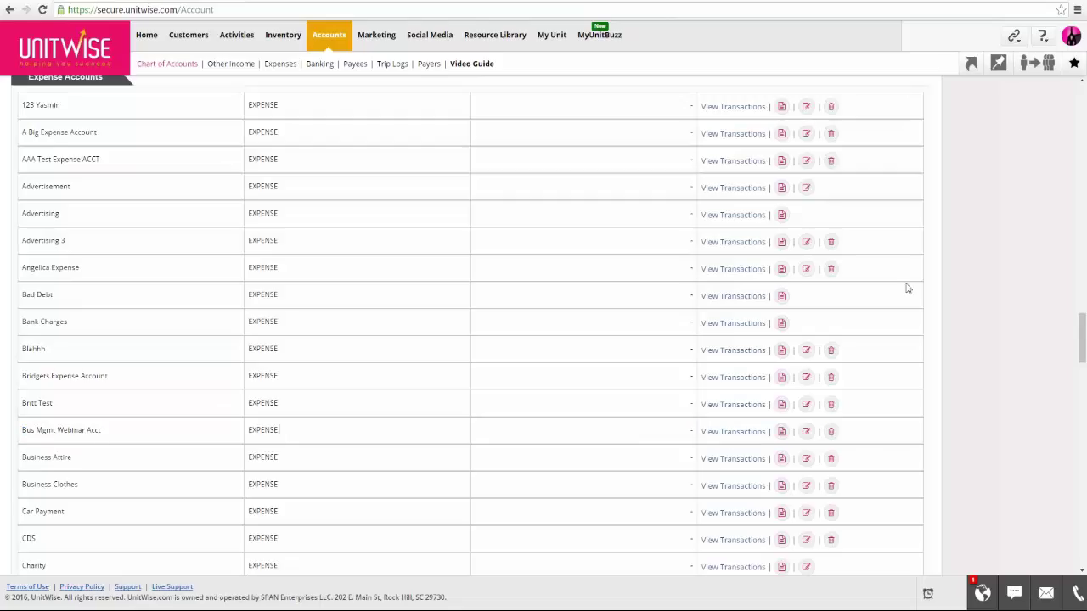
scroll(907, 288, "up", 12)
scroll(907, 288, "up", 12)
scroll(909, 288, "up", 5)
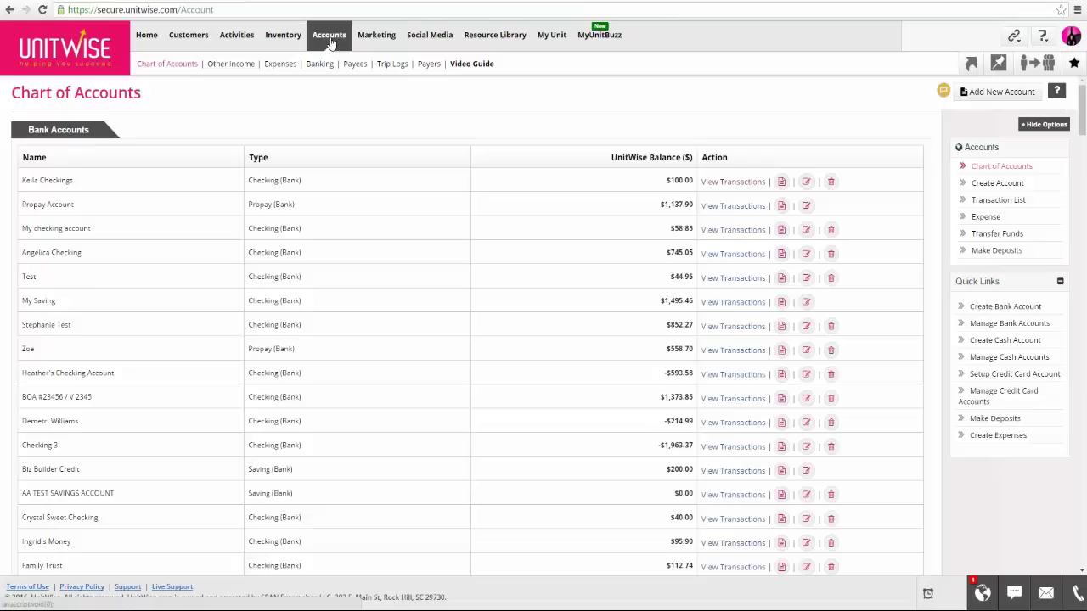
mouse_move(330, 43)
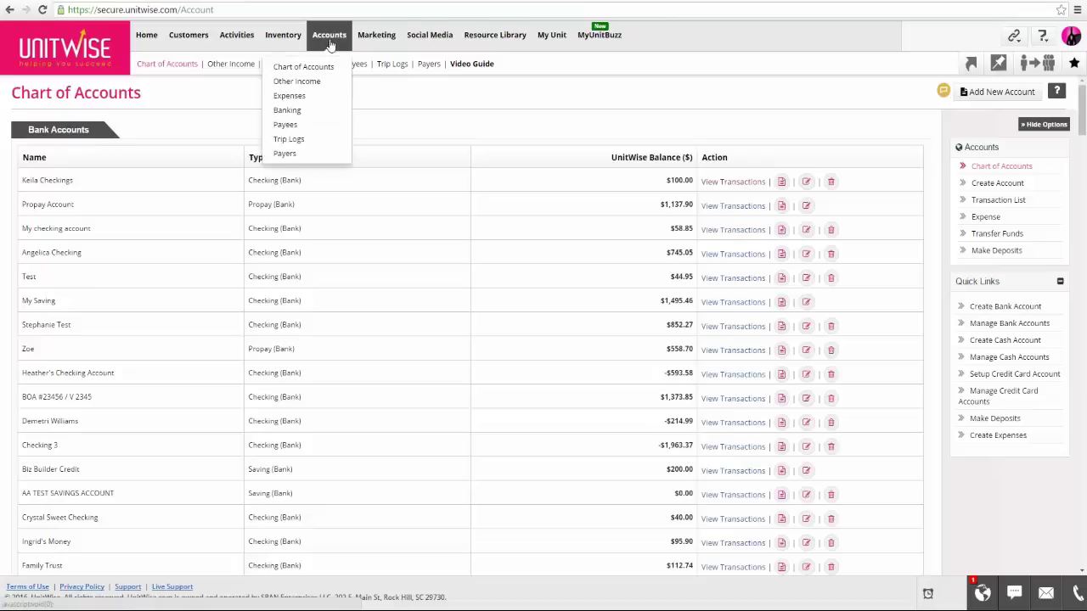
left_click(312, 96)
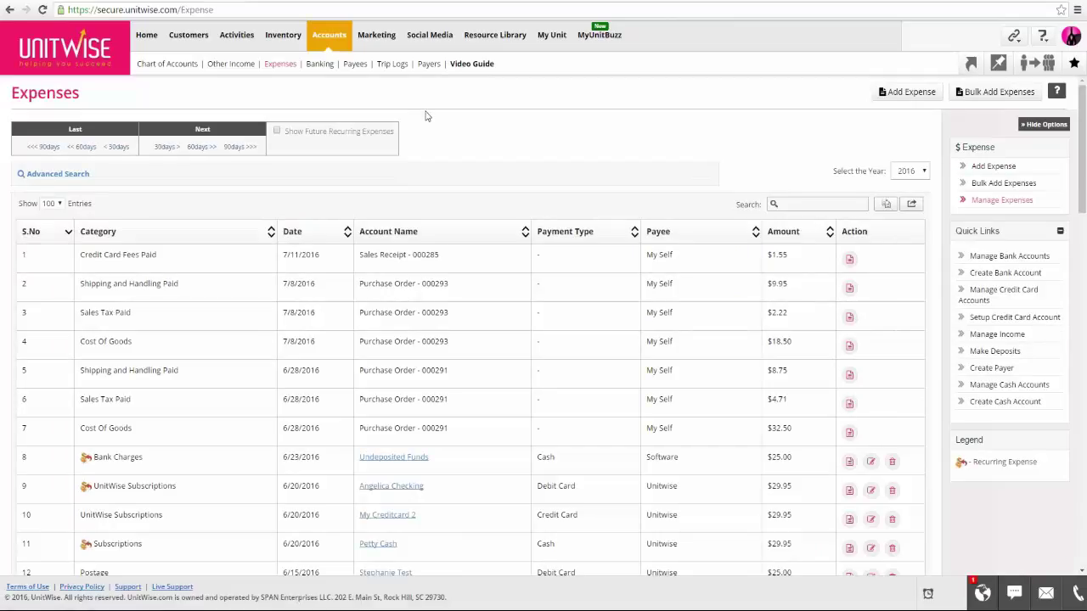
left_click(915, 170)
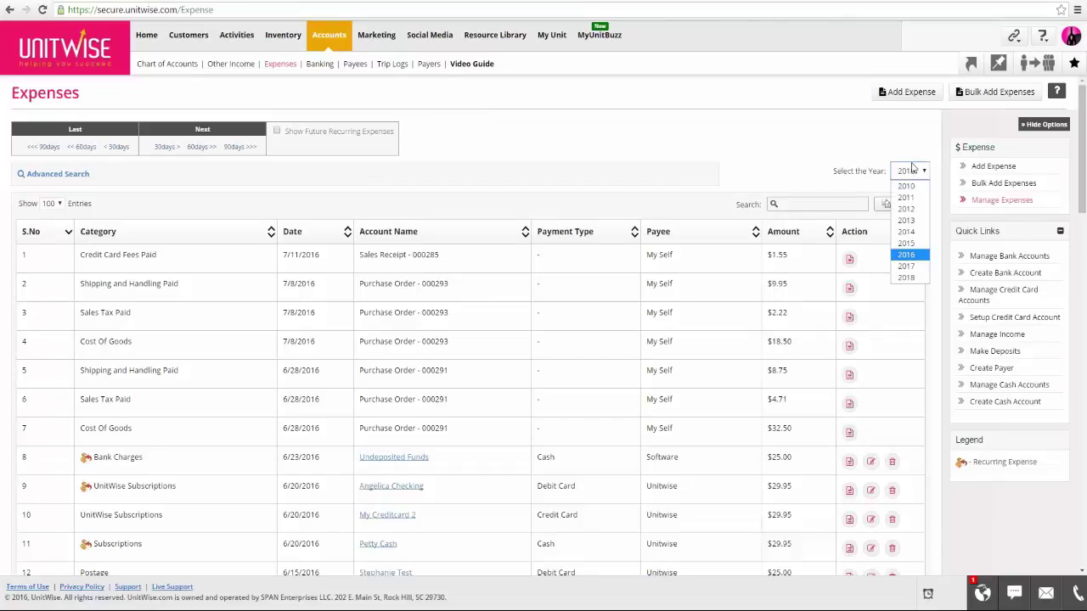
left_click(913, 197)
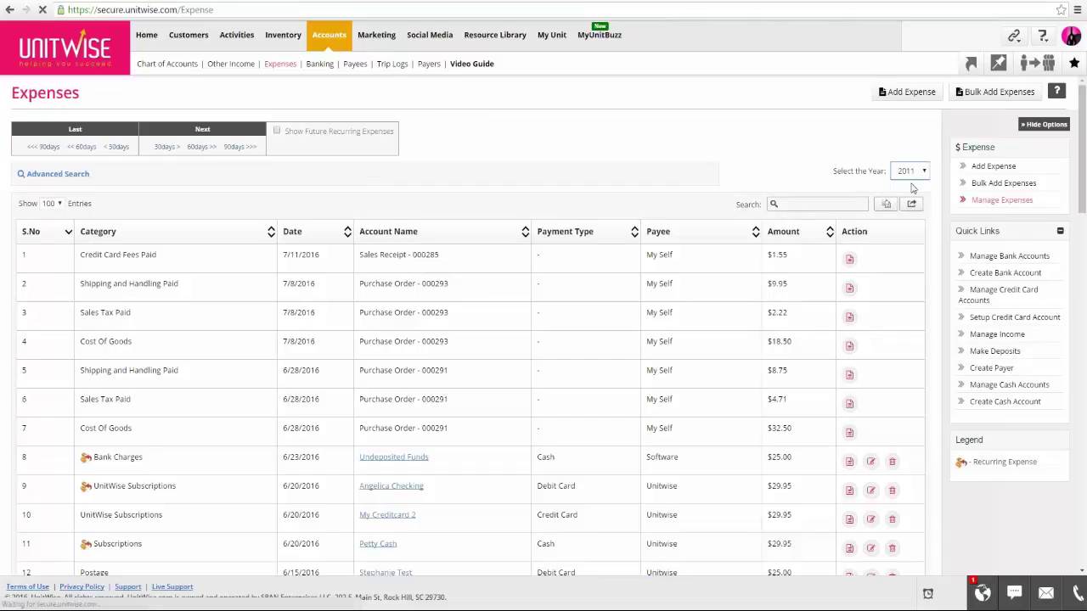
left_click(913, 174)
left_click(920, 207)
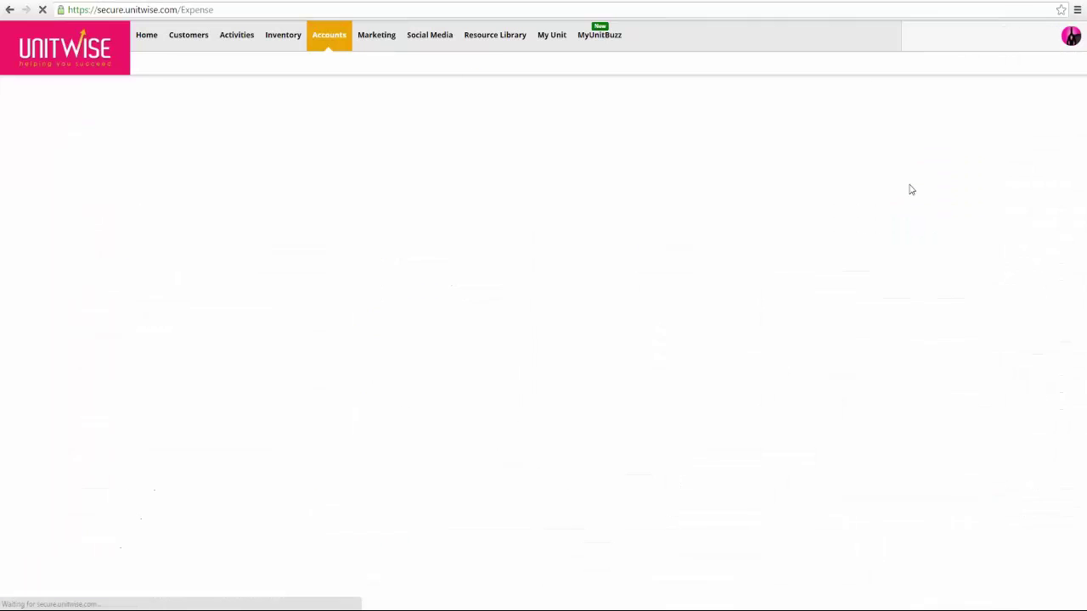
left_click(909, 171)
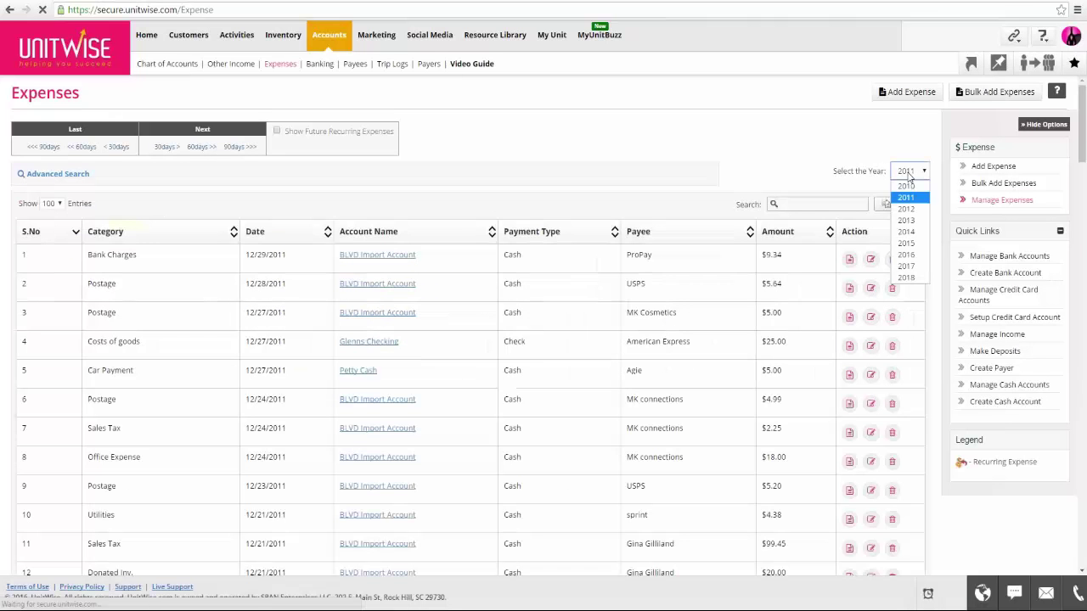
left_click(912, 255)
left_click(909, 172)
left_click(914, 277)
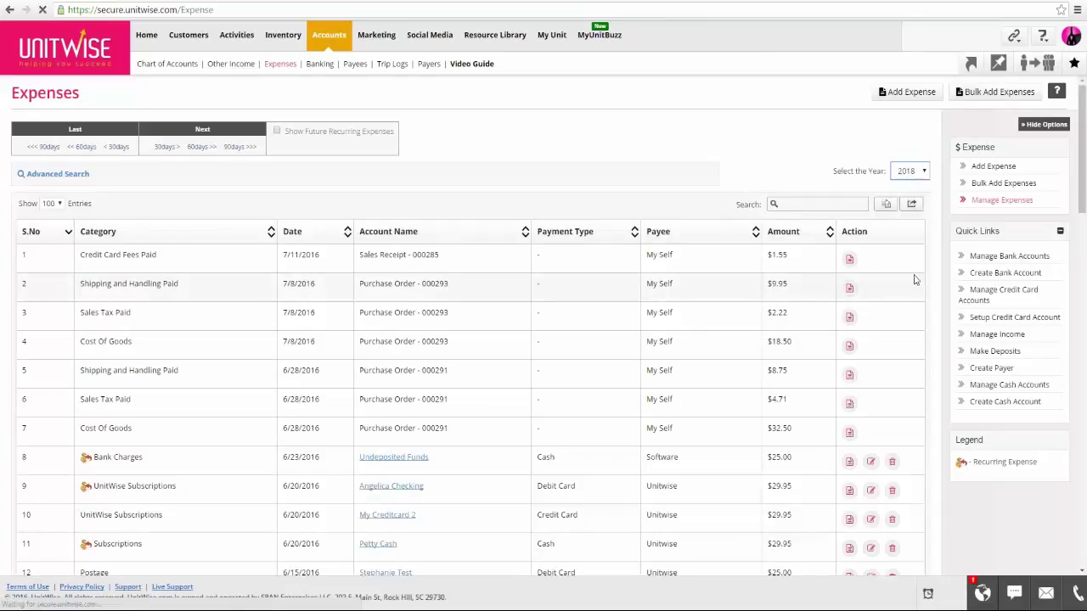
left_click(920, 173)
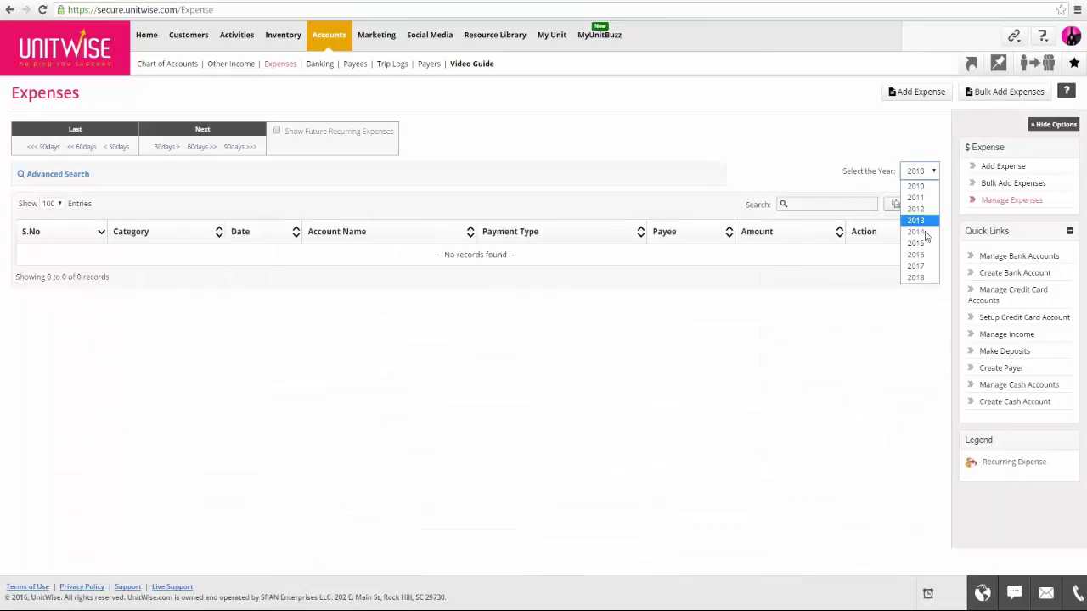
left_click(920, 257)
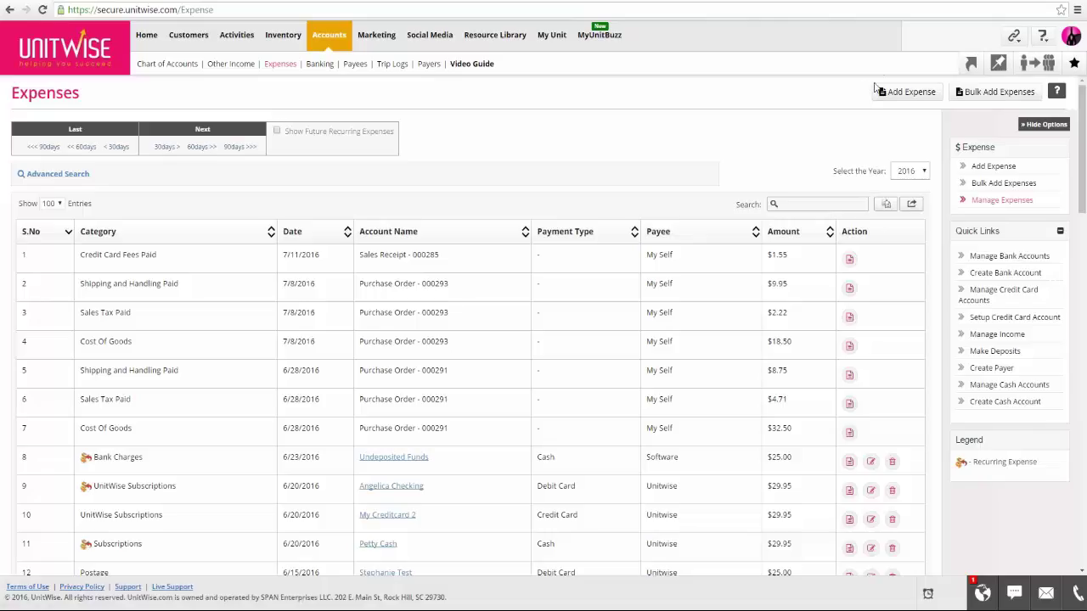
Start a new expense paid in Cash from Cash Customers Only
left_click(903, 92)
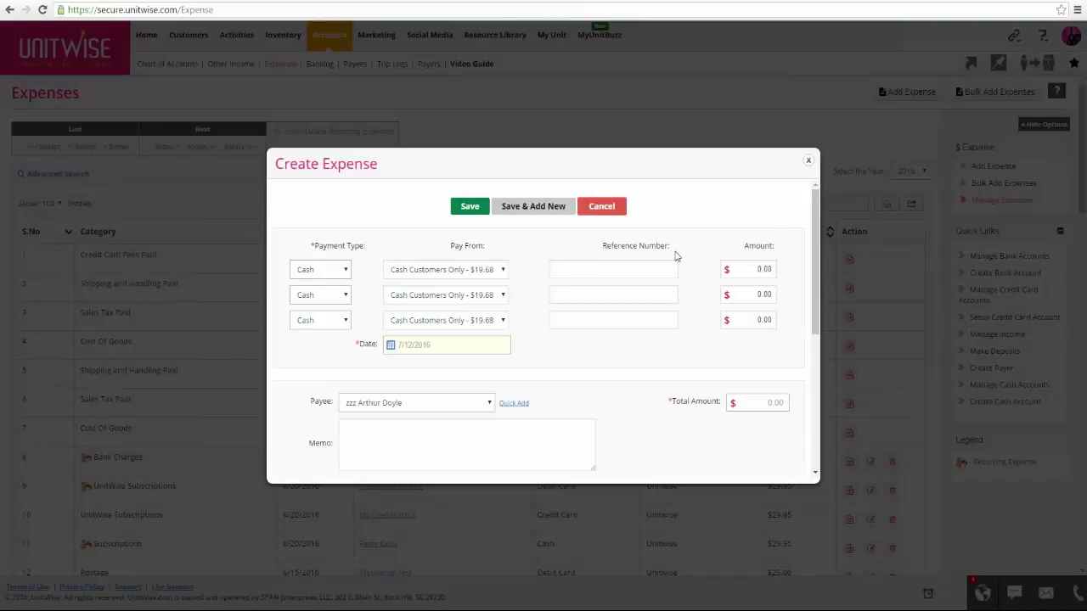
left_click(343, 271)
left_click(340, 287)
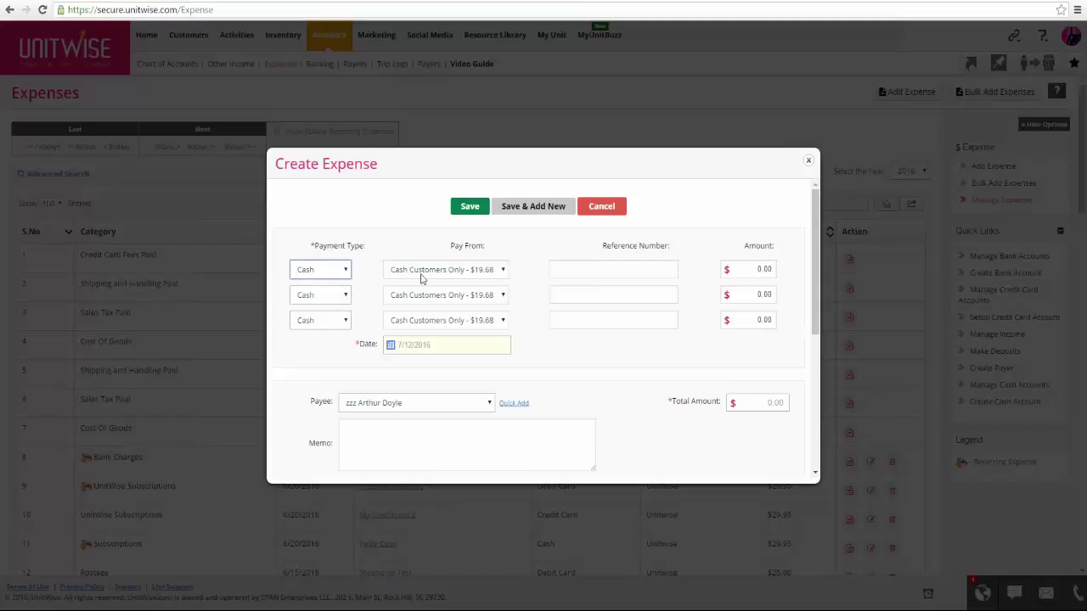
left_click(474, 271)
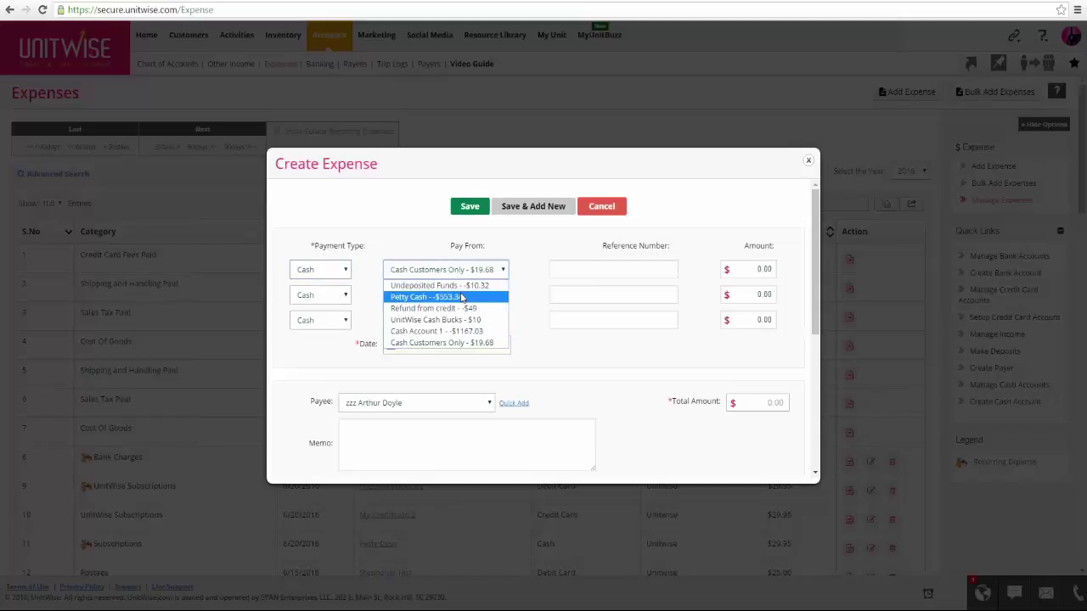
left_click(452, 342)
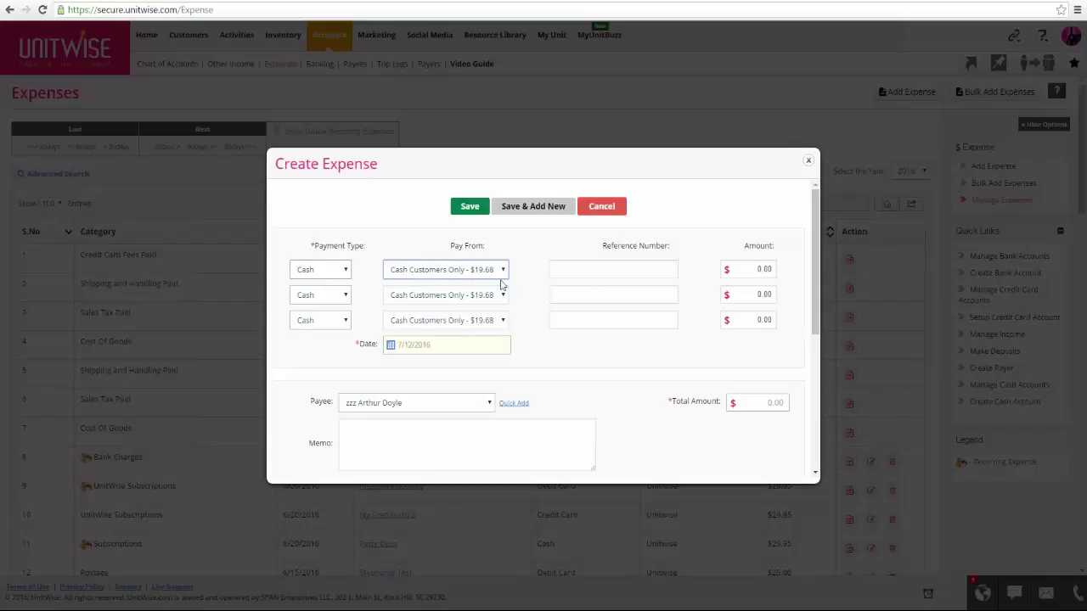
Enter reference number 7122016 and amount 29.95 on the first line
left_click(589, 268)
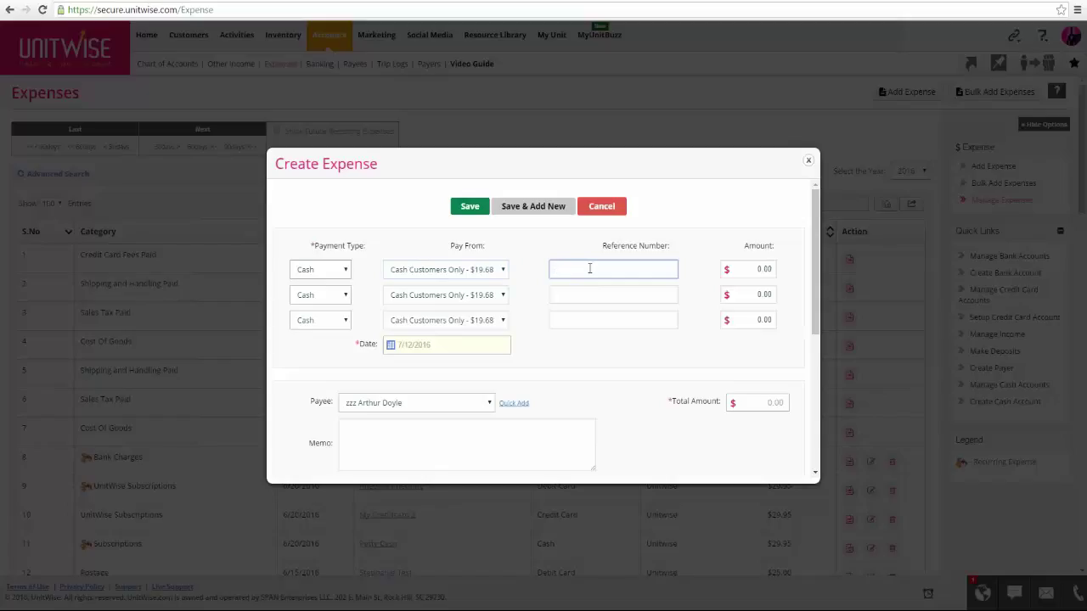
type("7122016")
left_click(764, 268)
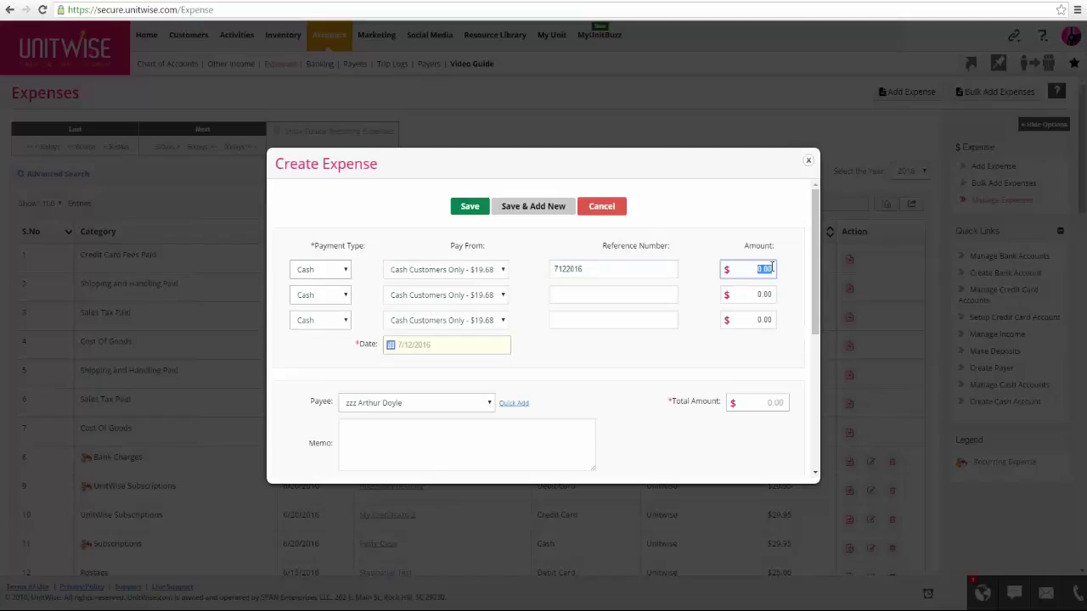
type("29.95")
left_click(715, 274)
scroll(551, 354, "down", 1)
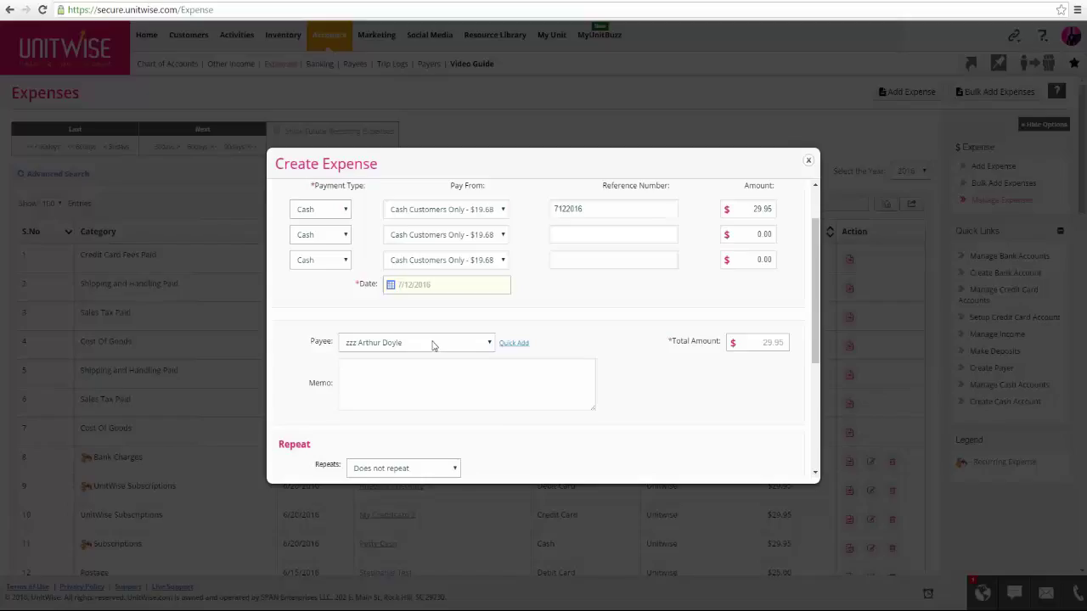
Choose Unitwise as the expense's payee
left_click(432, 343)
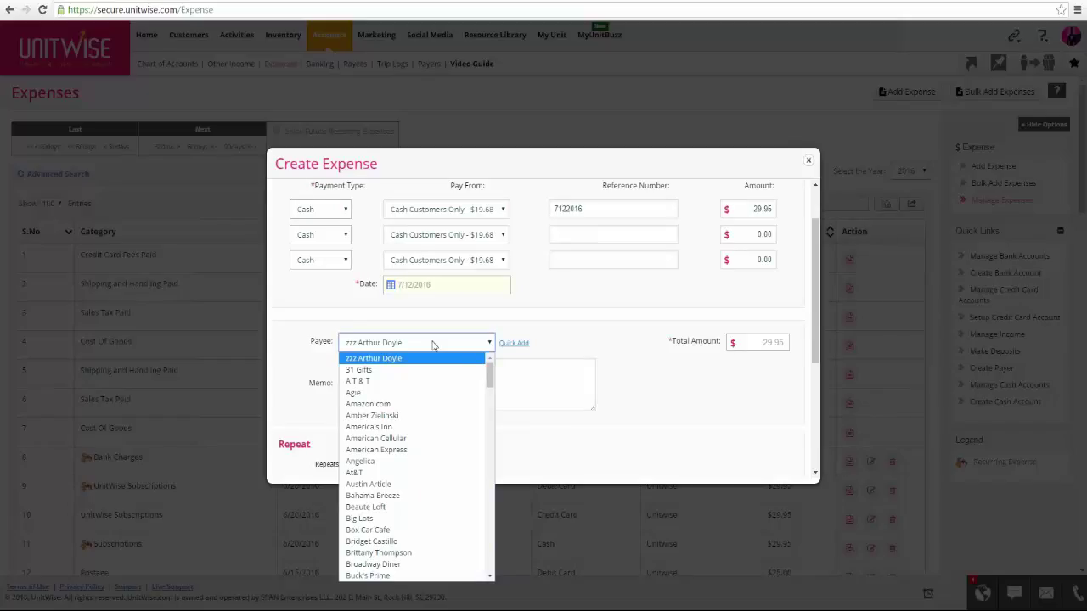
scroll(447, 515, "down", 3)
scroll(448, 523, "down", 3)
scroll(449, 525, "down", 3)
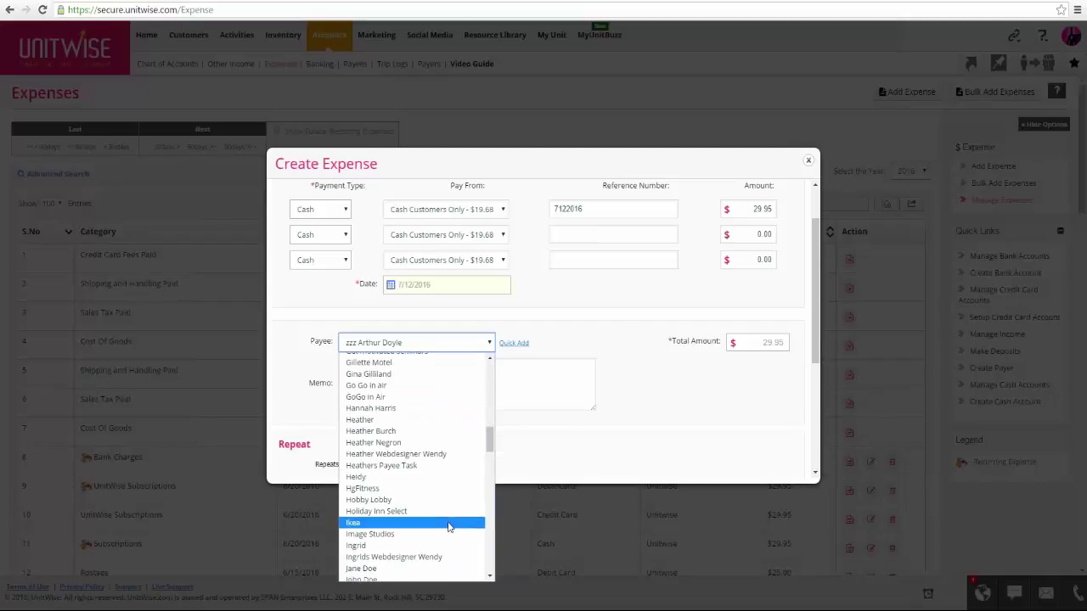
scroll(452, 516, "down", 5)
scroll(452, 513, "down", 8)
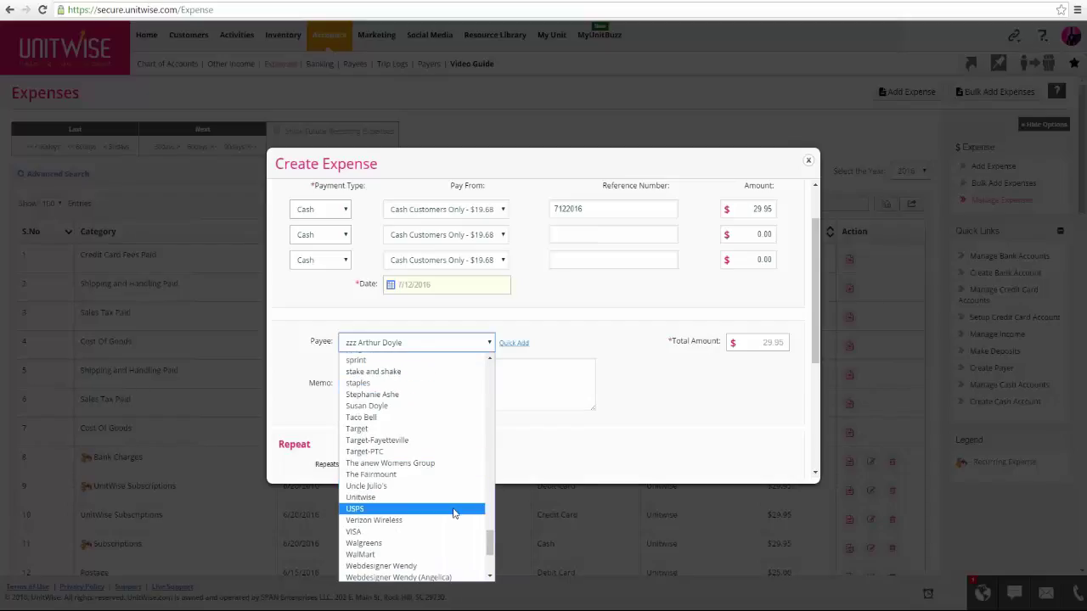
left_click(448, 497)
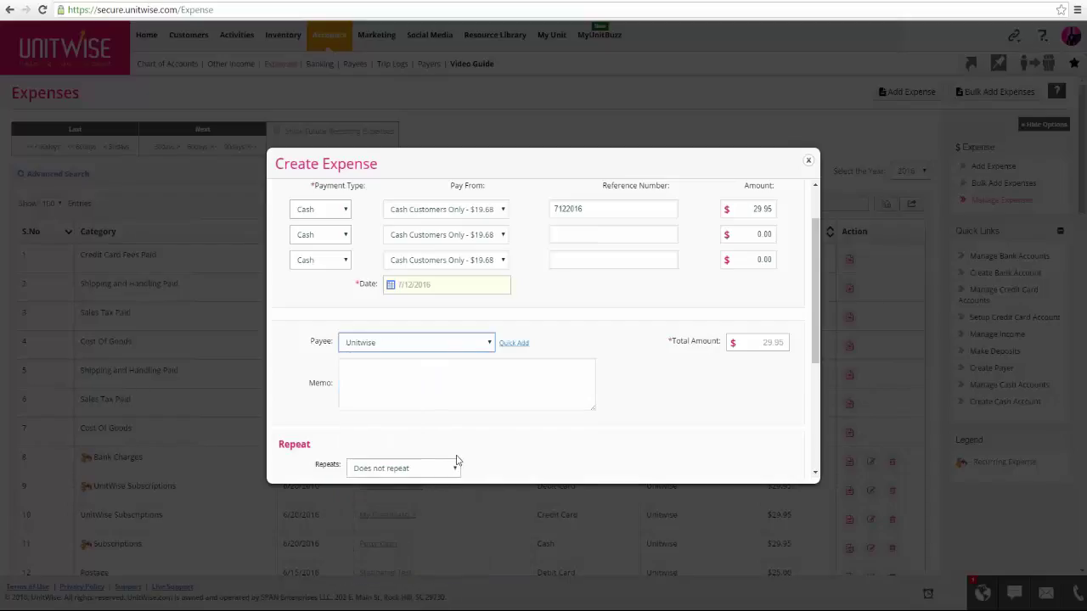
Set the expense's Repeats option to Does not repeat
scroll(480, 436, "down", 3)
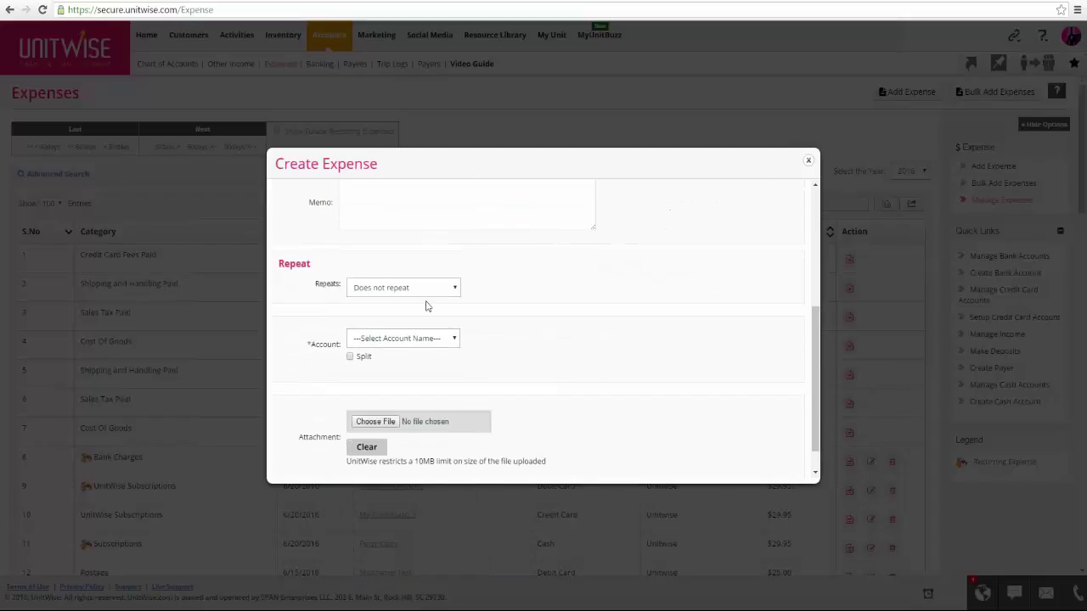
left_click(354, 292)
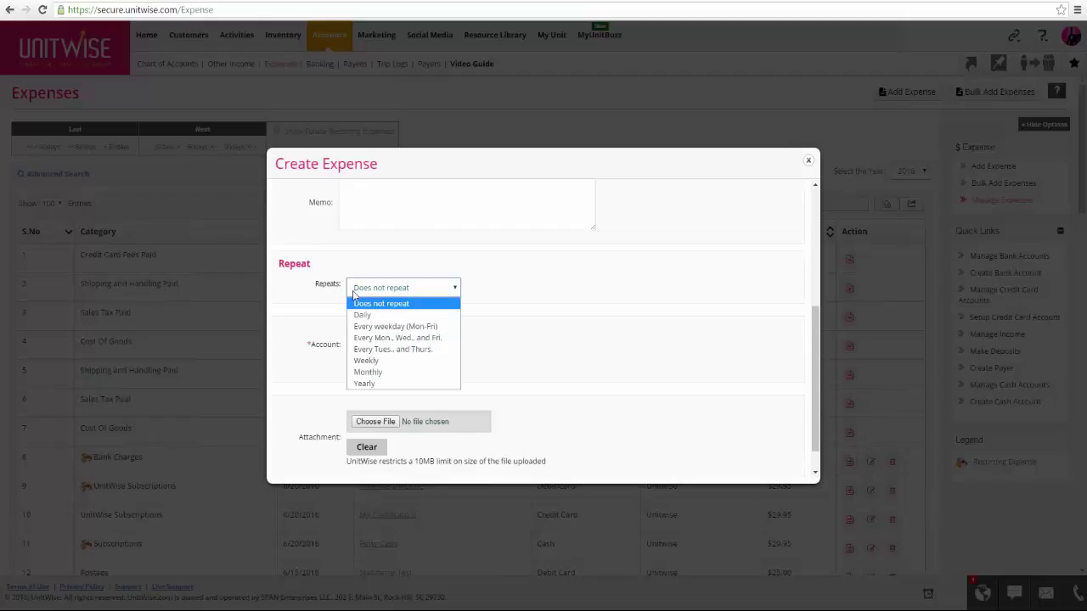
left_click(355, 315)
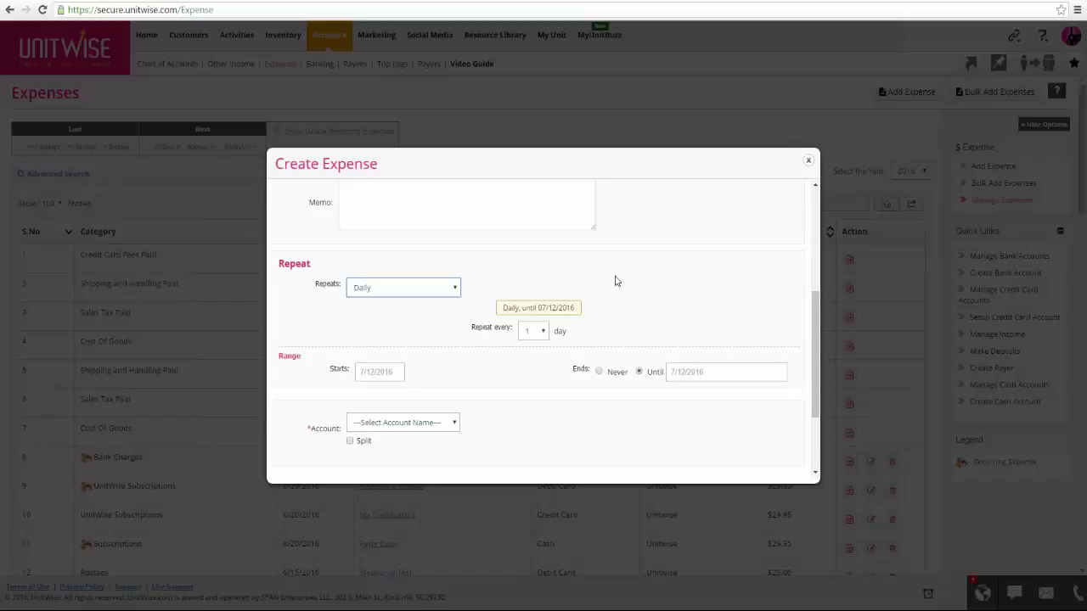
left_click(444, 291)
left_click(399, 303)
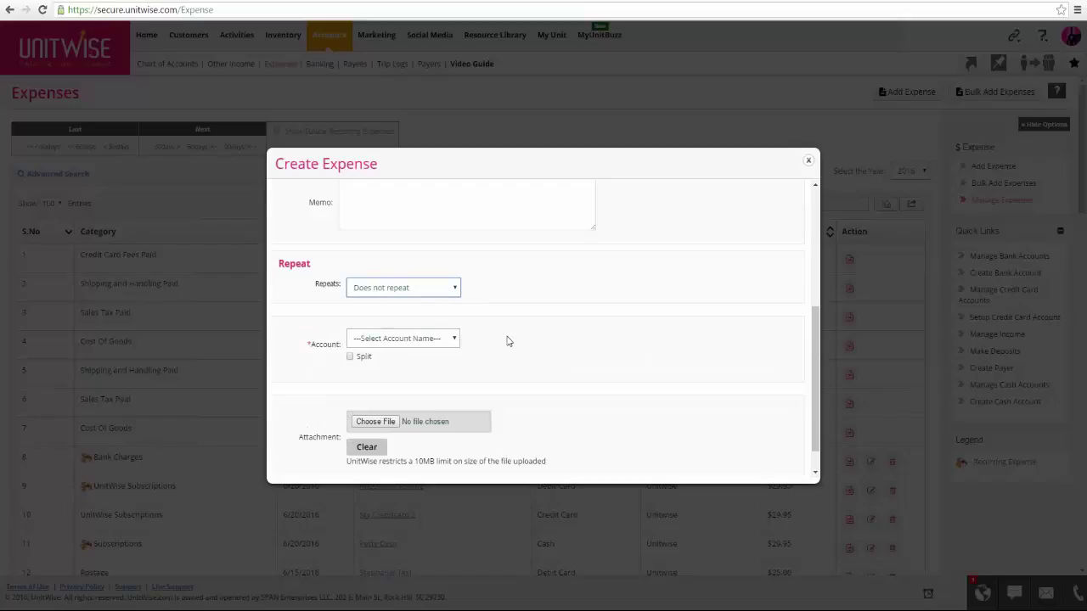
Charge the expense to Bus Mgmt Webinar Acct without splitting, and save it
left_click(397, 339)
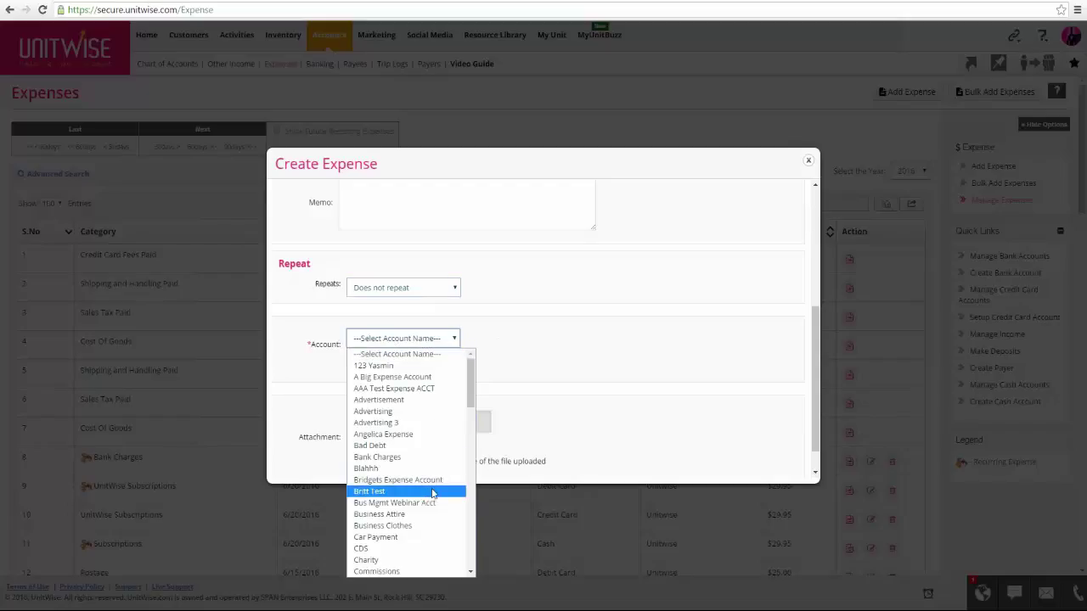
scroll(426, 494, "down", 3)
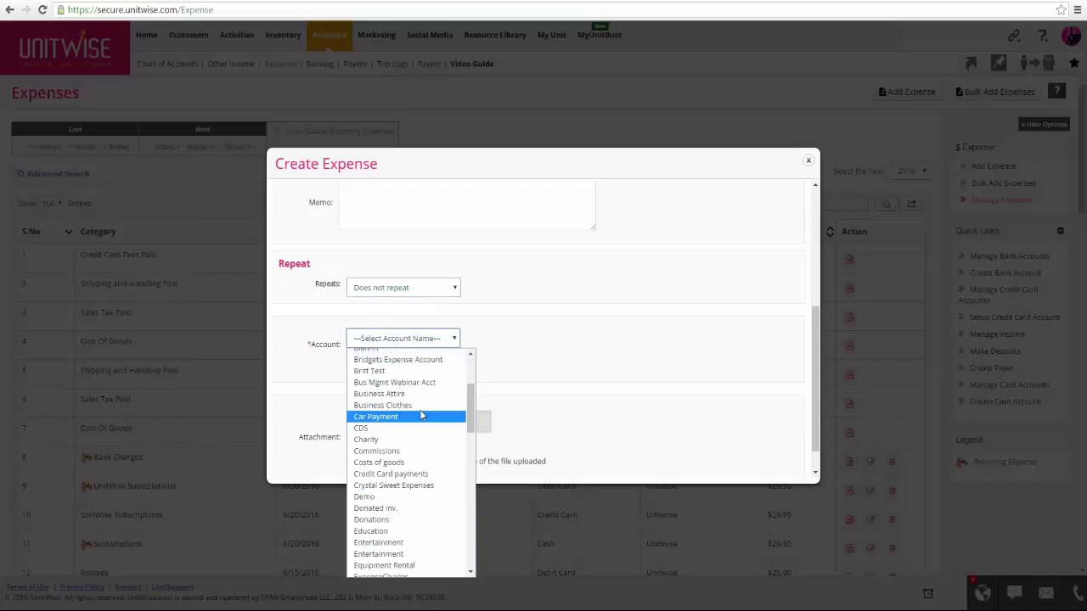
left_click(425, 383)
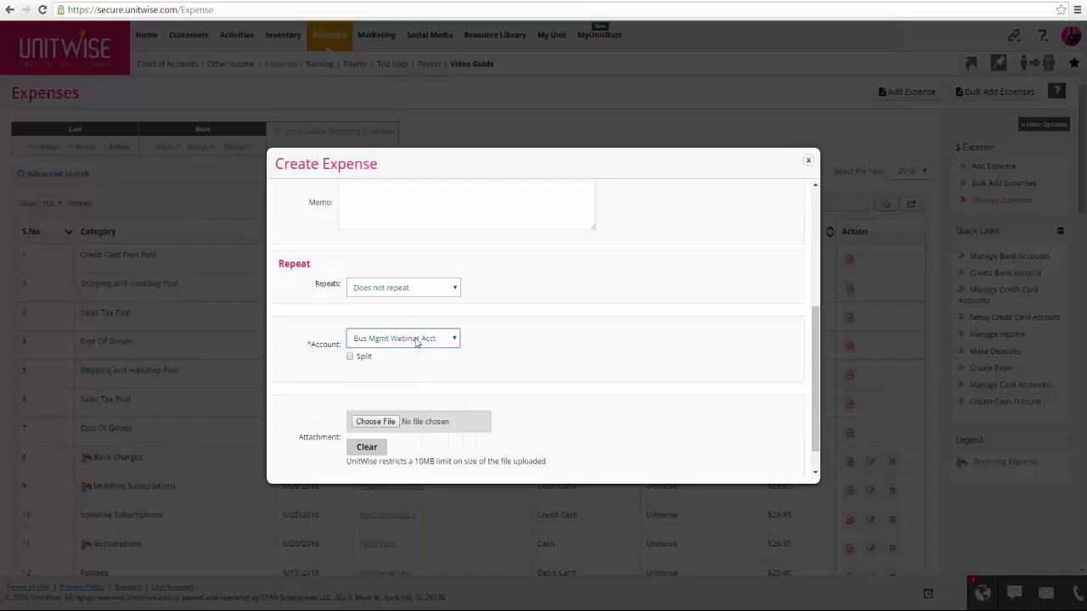
scroll(399, 425, "down", 1)
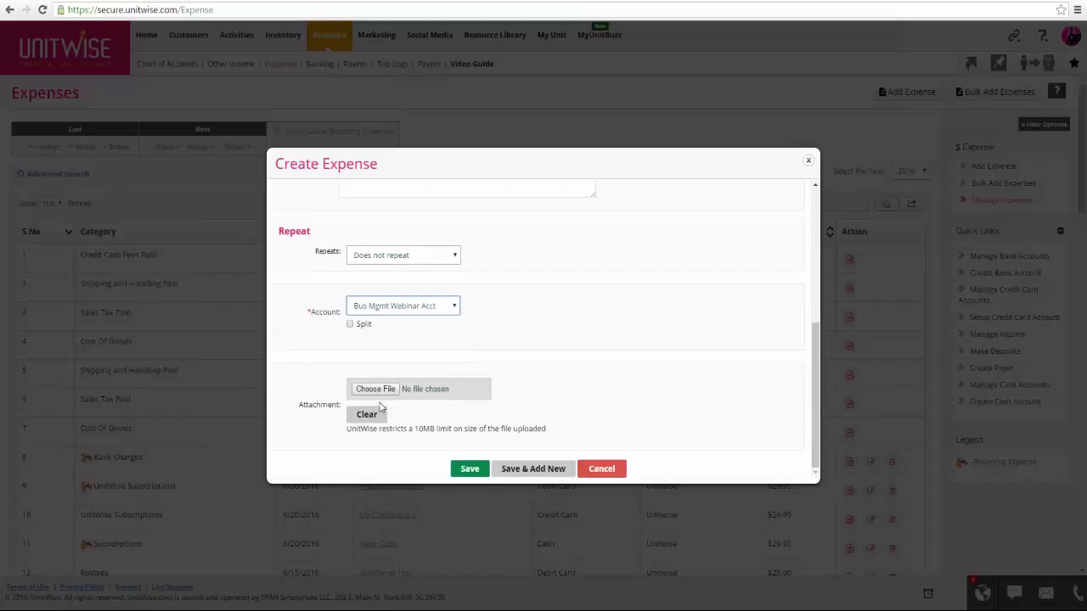
left_click(350, 324)
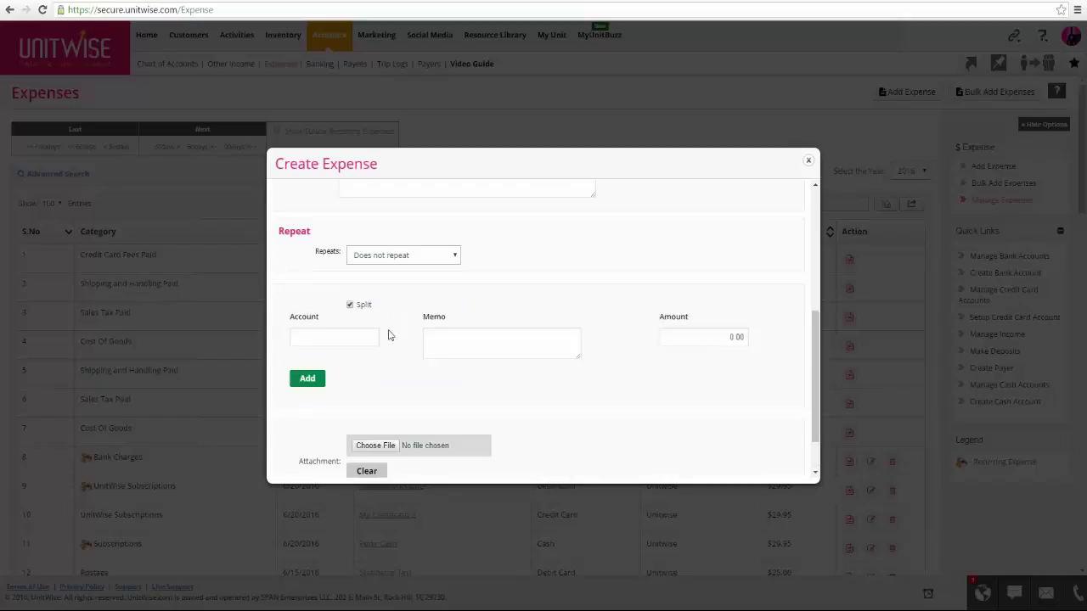
left_click_drag(735, 340, 728, 337)
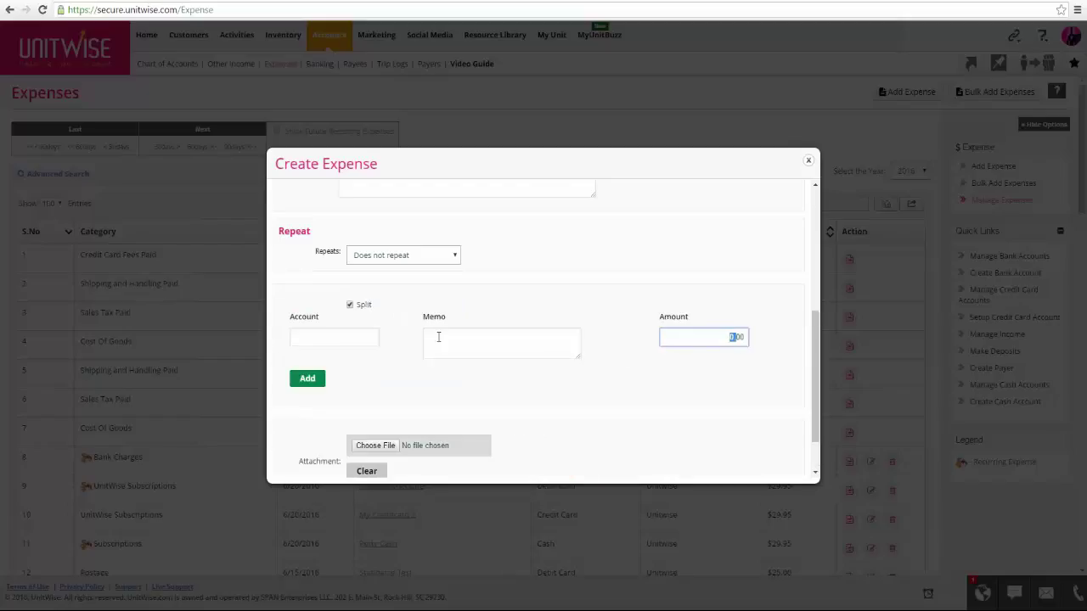
left_click(349, 304)
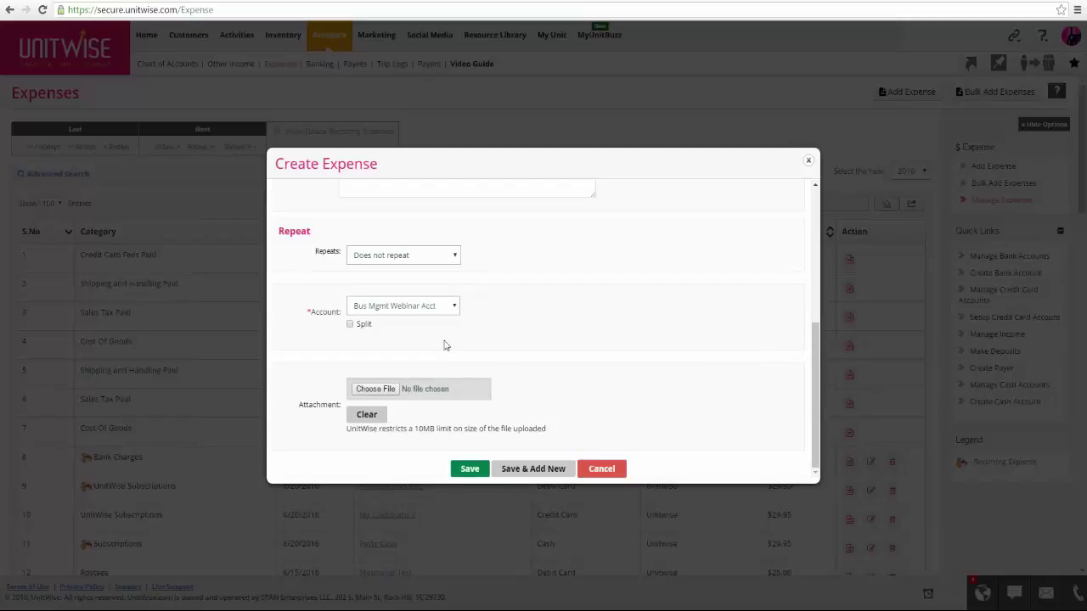
left_click(468, 469)
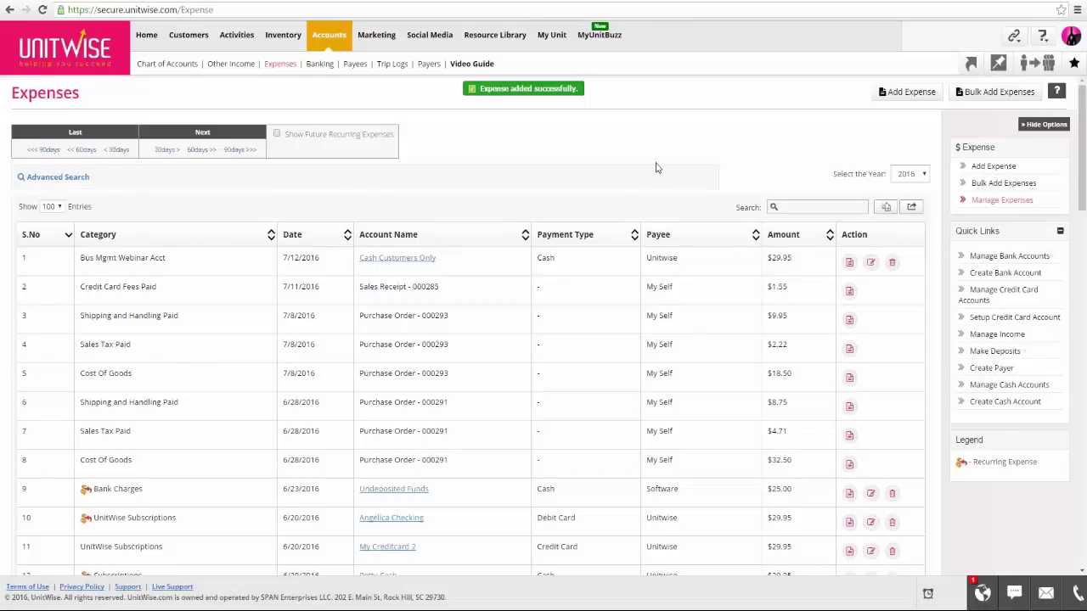
Check the new $29.95 Bus Mgmt Webinar Acct row at the top, then open the year list
left_click_drag(78, 258, 909, 265)
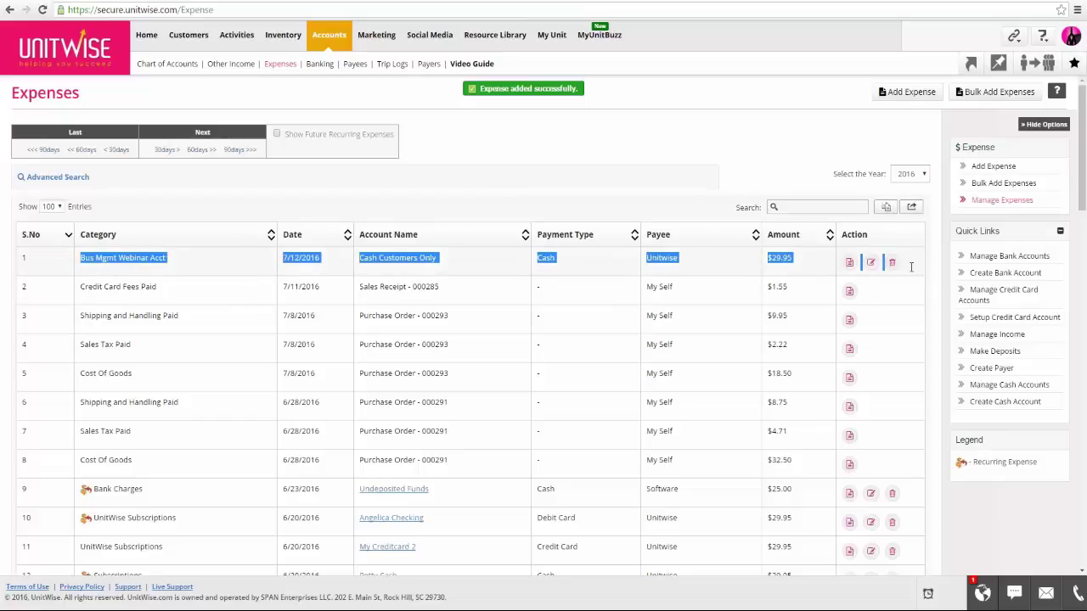
left_click(849, 223)
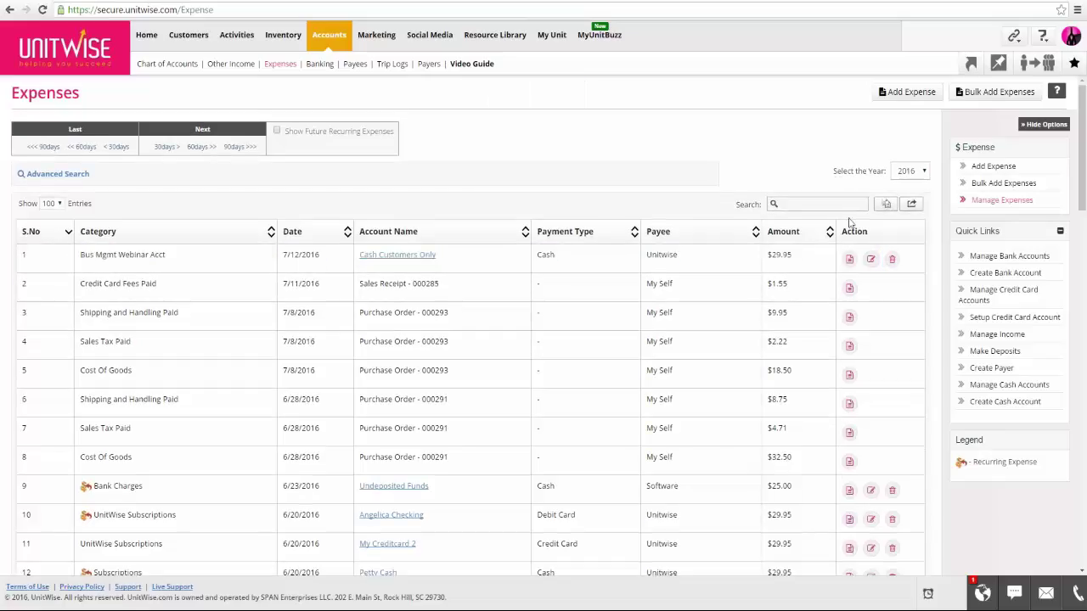
left_click(913, 174)
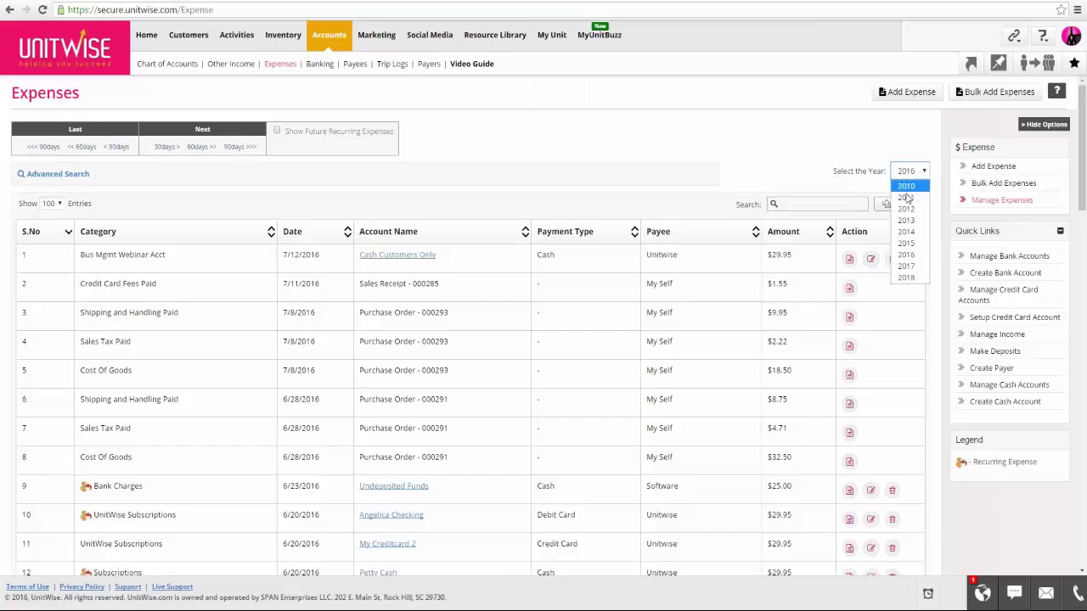
left_click(906, 243)
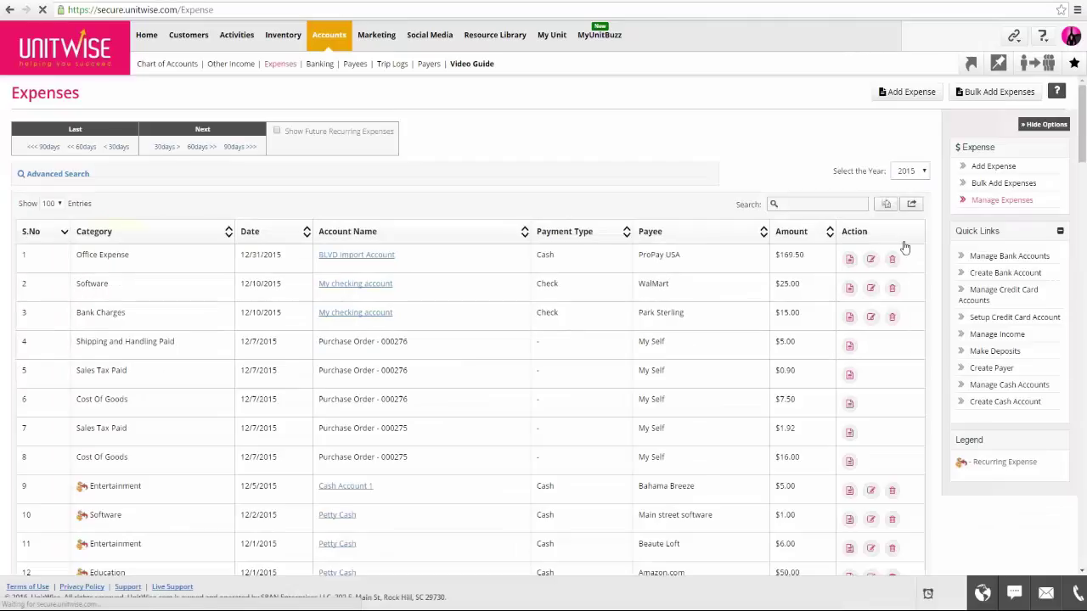
left_click(801, 204)
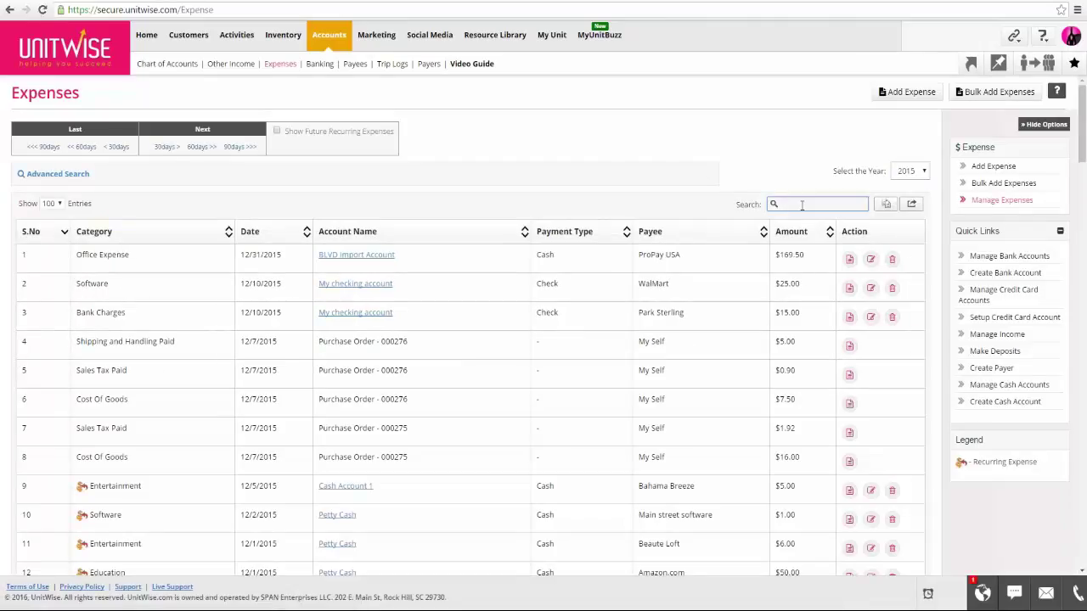
type("Software")
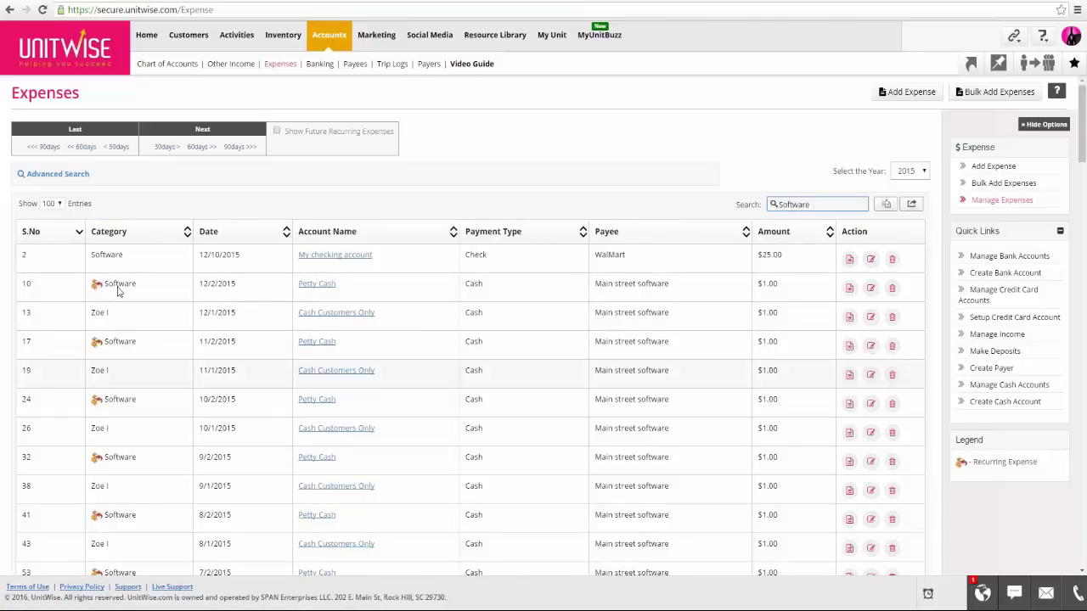
scroll(123, 276, "down", 3)
scroll(131, 283, "down", 2)
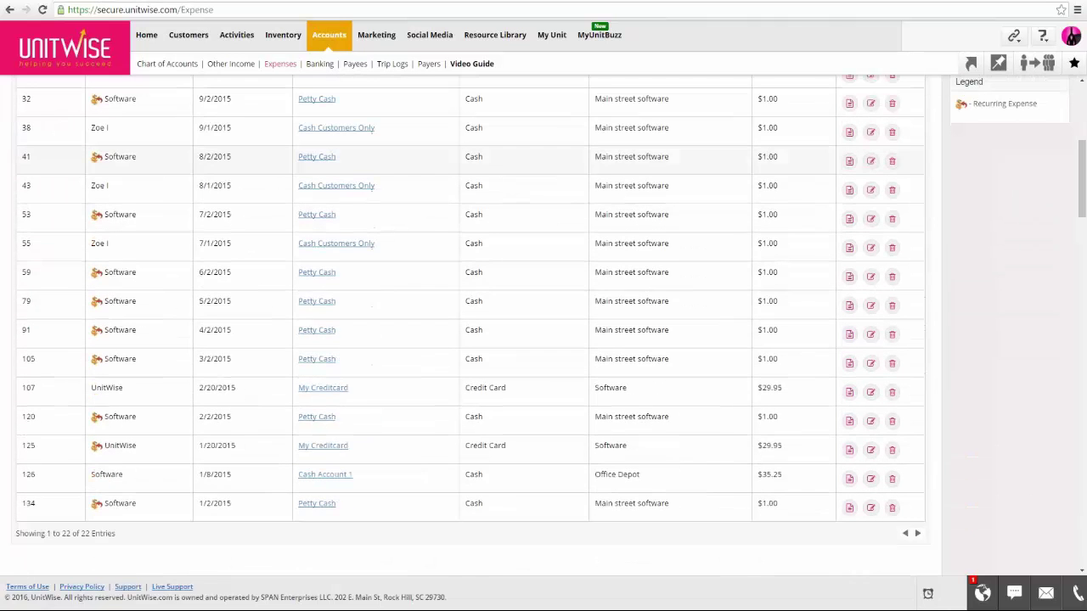
scroll(131, 284, "up", 3)
scroll(133, 279, "up", 2)
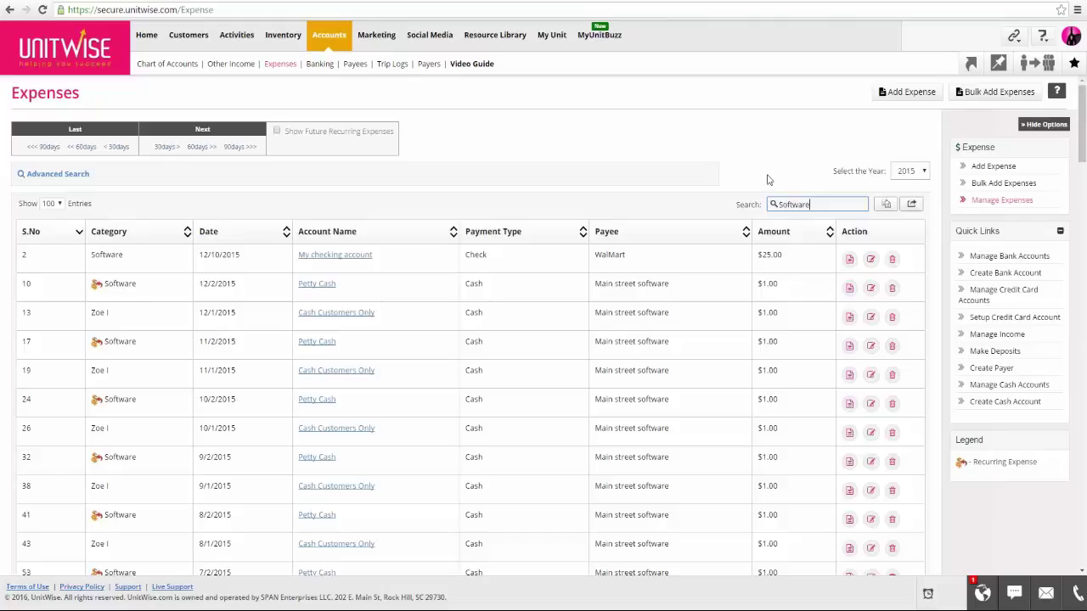
left_click(1077, 10)
key("Escape")
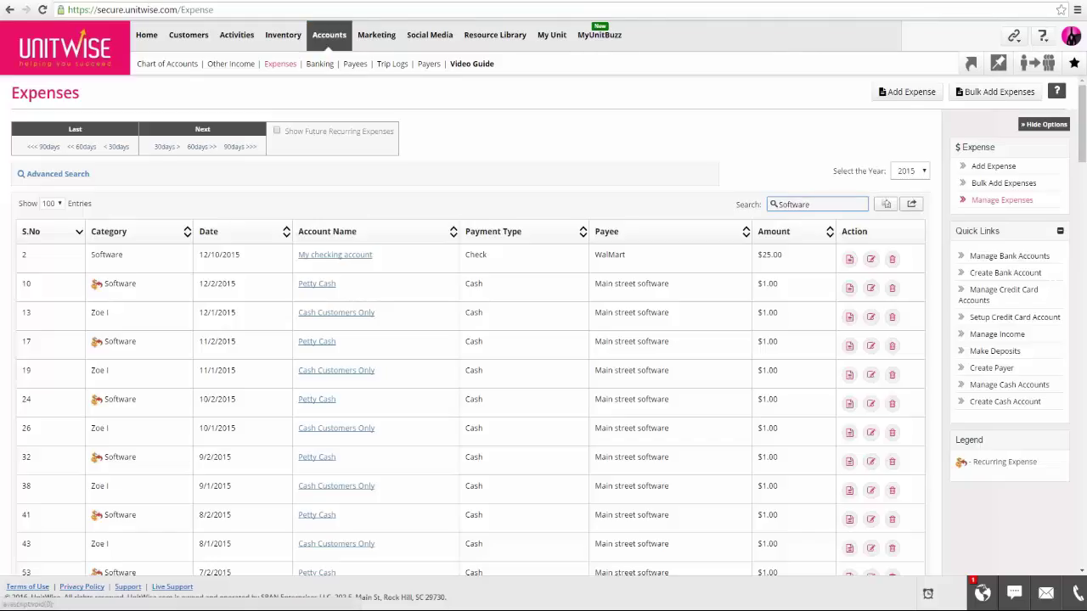
Go to Accounts > Expenses and open the Bulk Add Expenses form
mouse_move(327, 38)
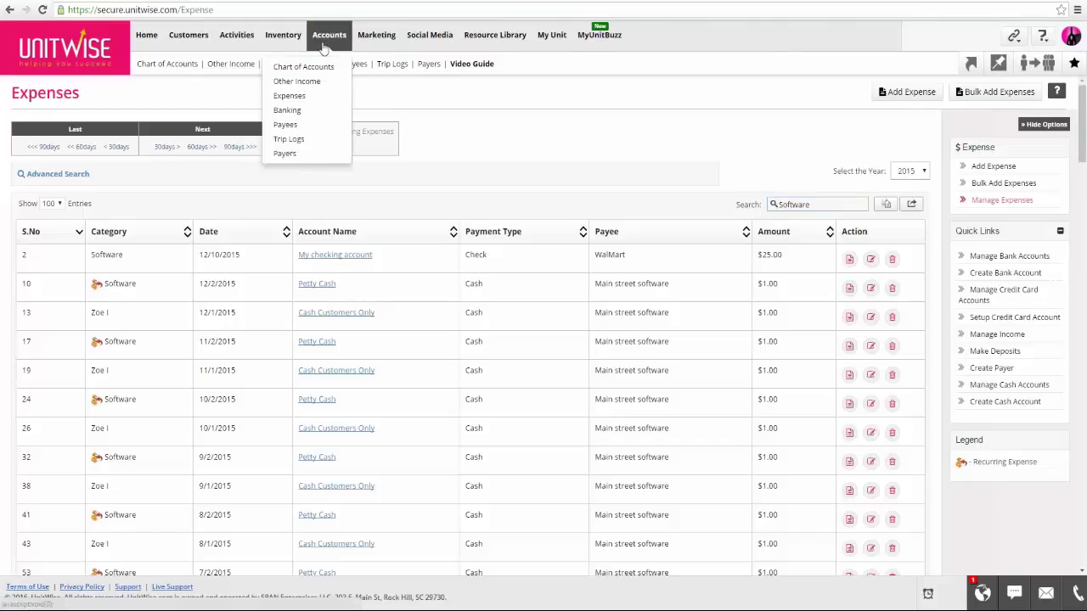
left_click(313, 98)
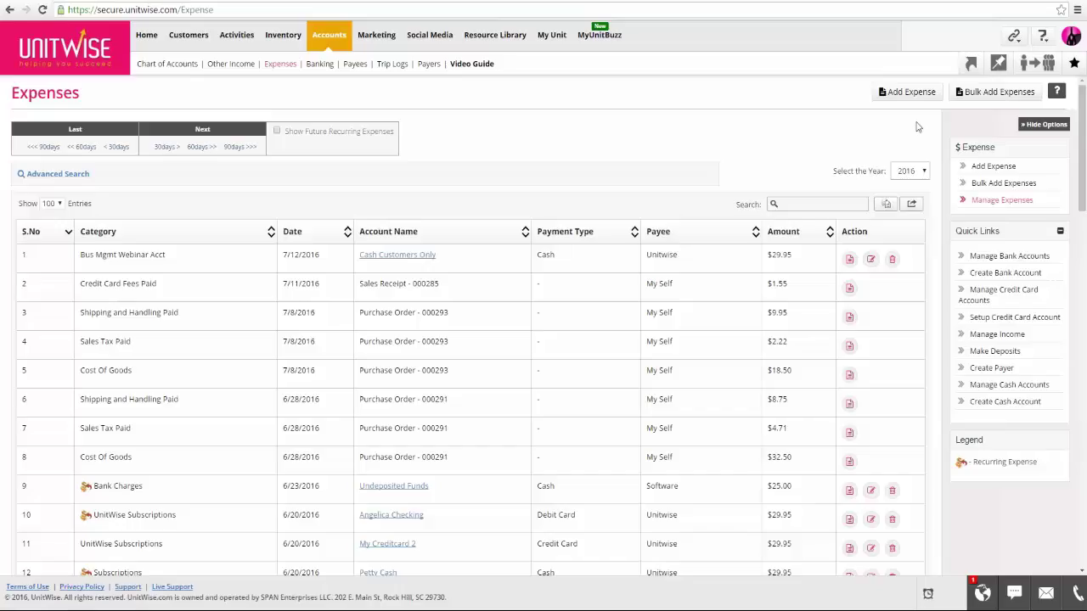
left_click(1034, 93)
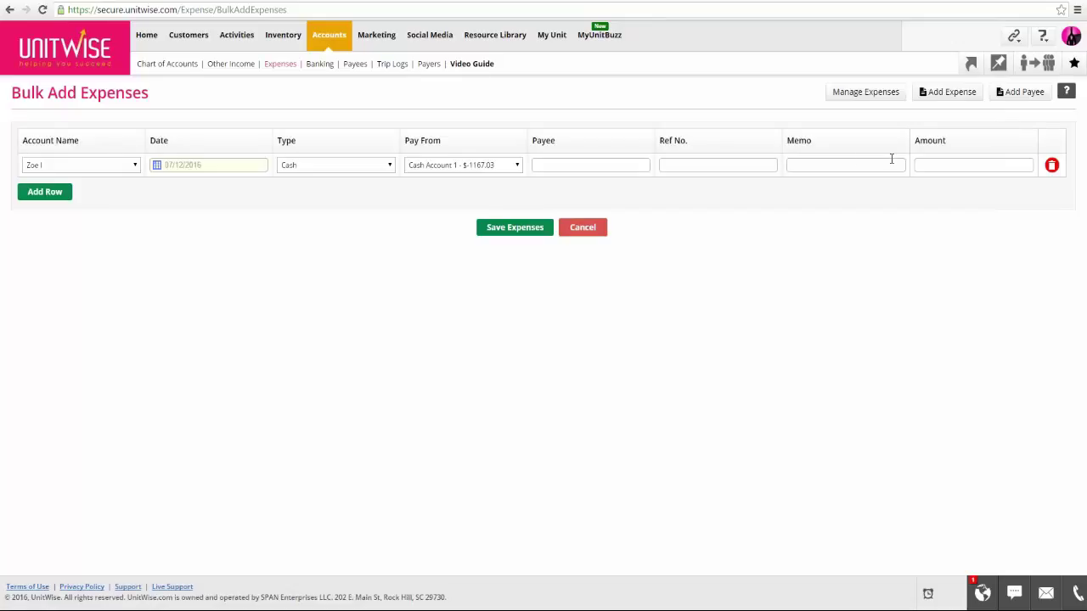
Set the first row's account to UnitWise and its date to 07/20/2016
left_click(62, 166)
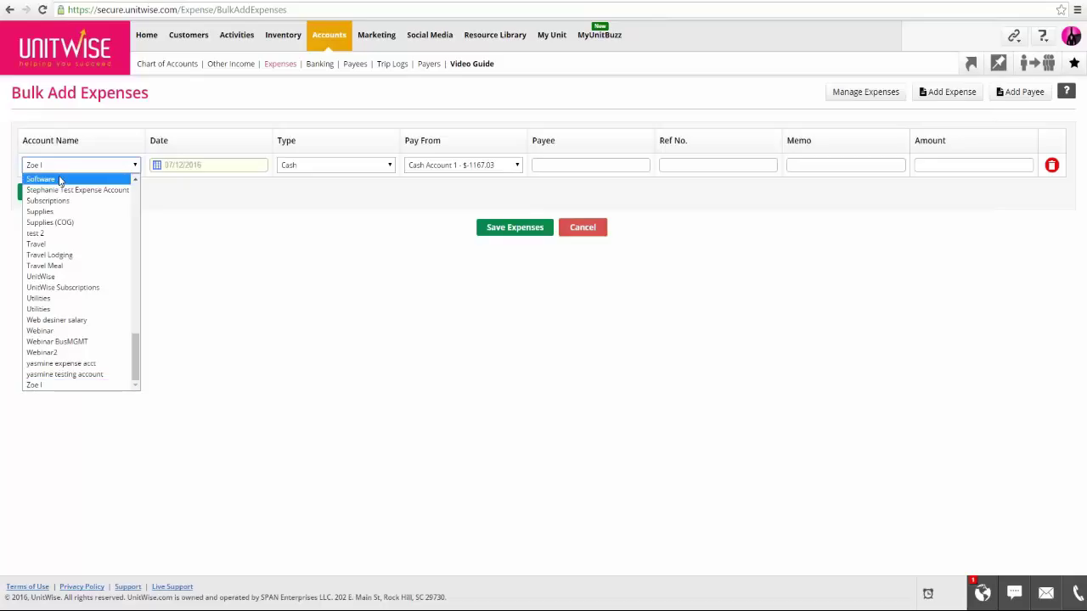
left_click(58, 180)
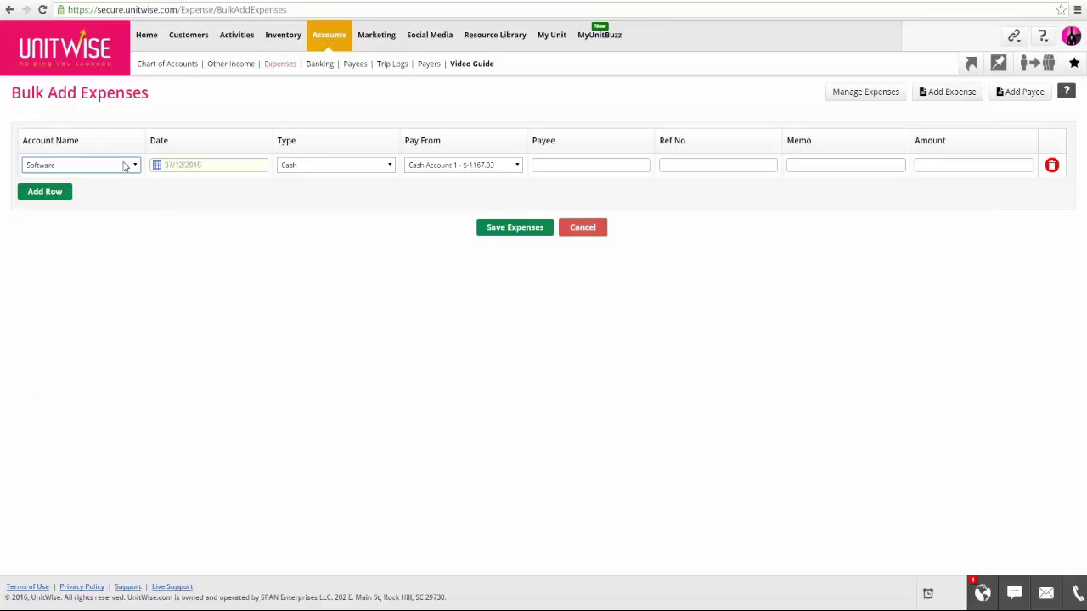
left_click(127, 167)
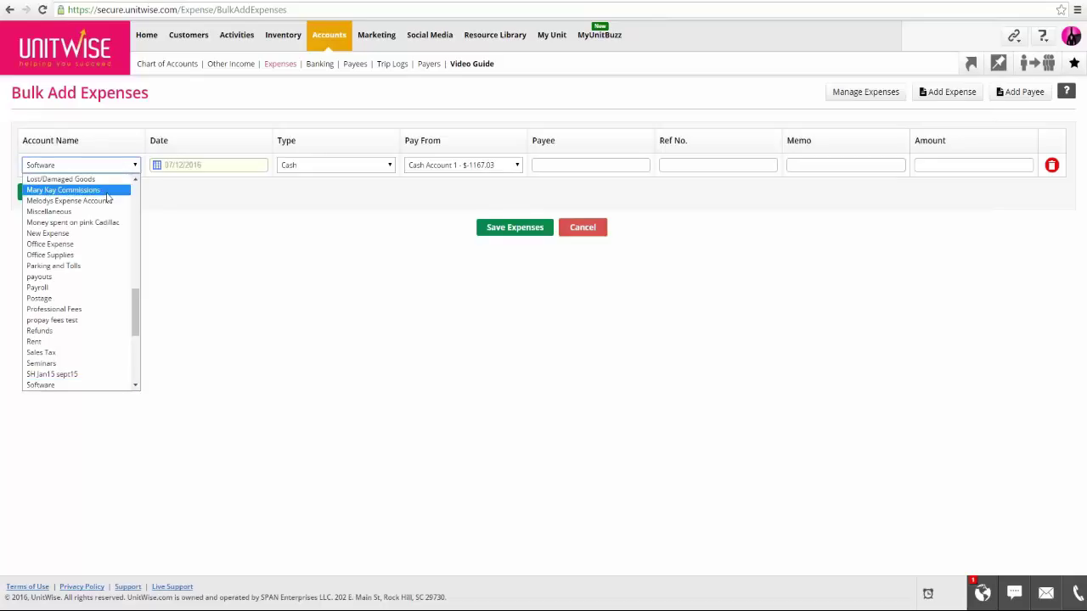
scroll(83, 379, "down", 3)
left_click(84, 363)
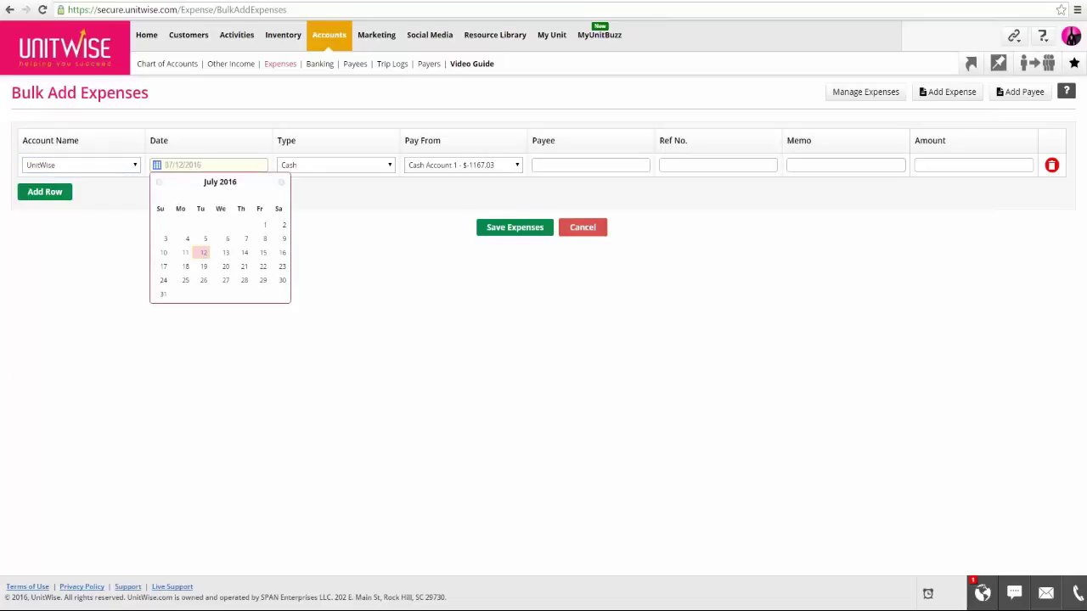
left_click(223, 269)
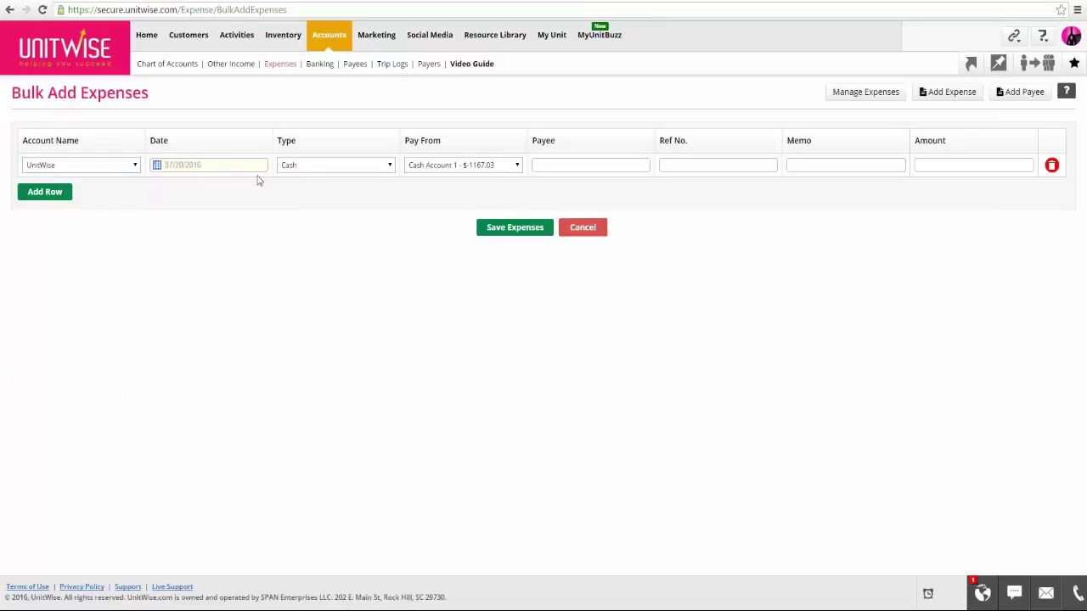
Keep Cash from Cash Account 1 and set the payee to Unitwise
left_click(303, 170)
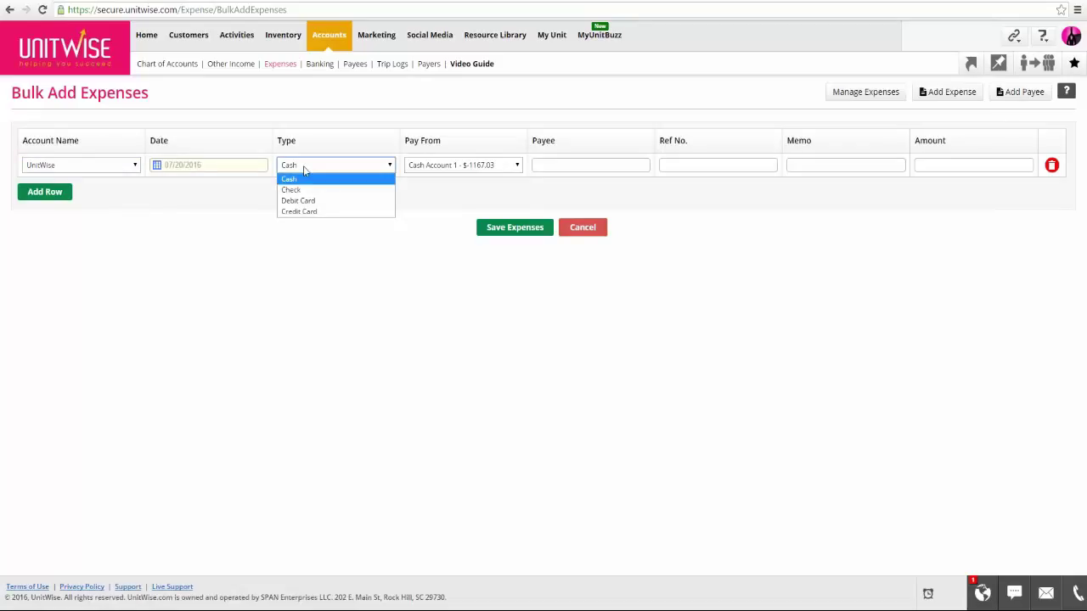
left_click(320, 179)
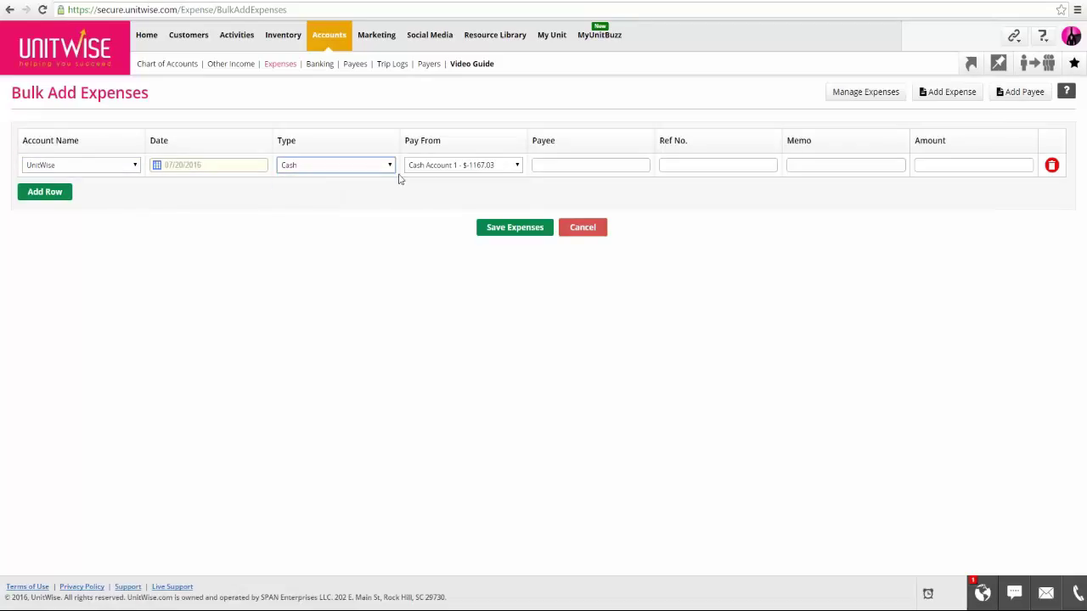
left_click(427, 170)
left_click(429, 172)
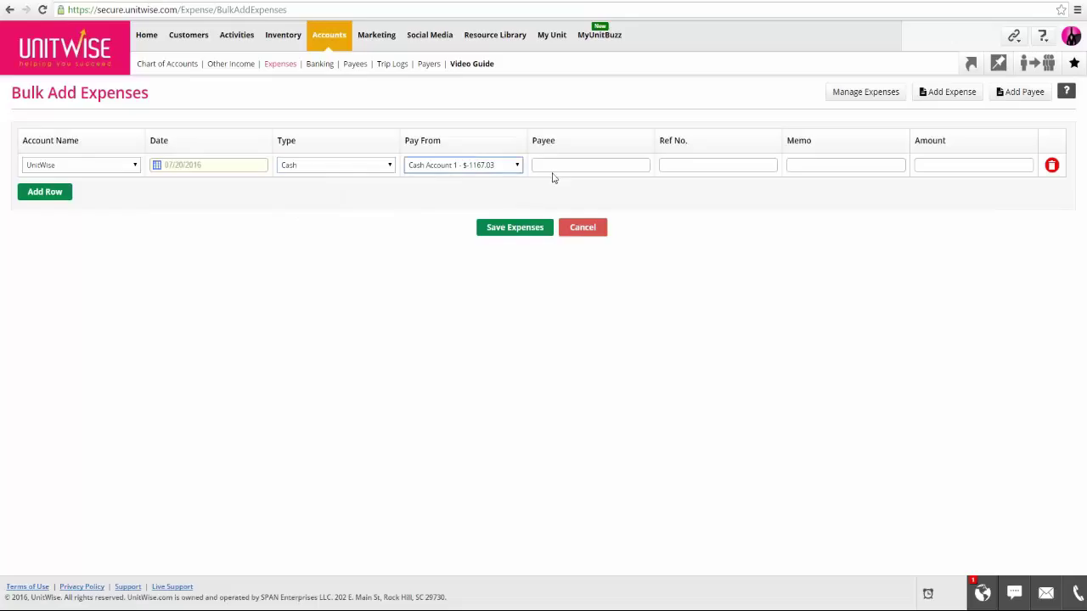
left_click(552, 165)
type("Unit")
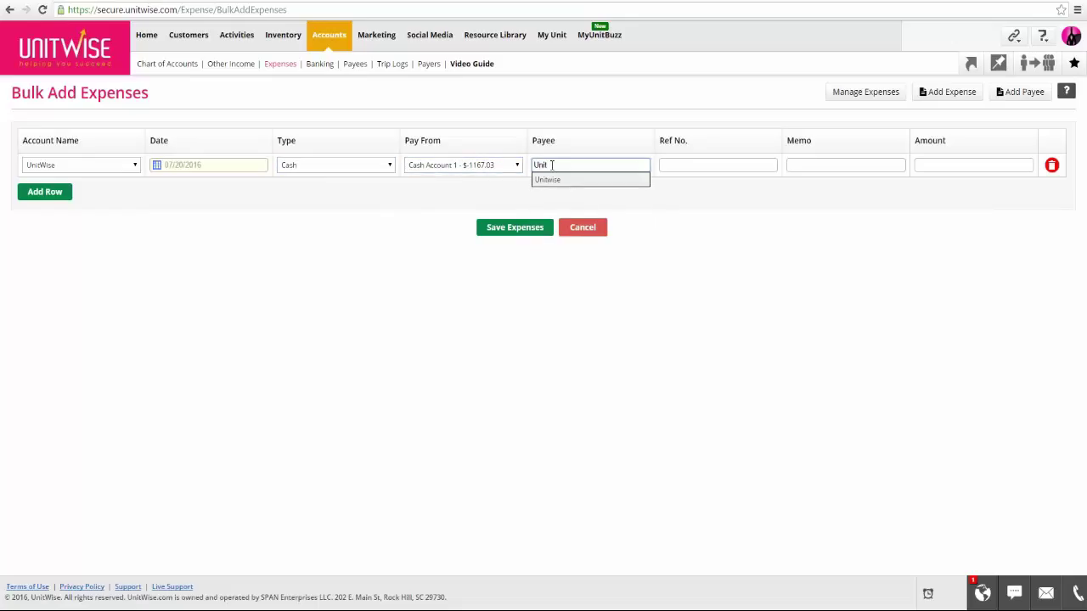
left_click(548, 179)
Enter reference number 07122016 and amount 29.95 in the first row
left_click(703, 167)
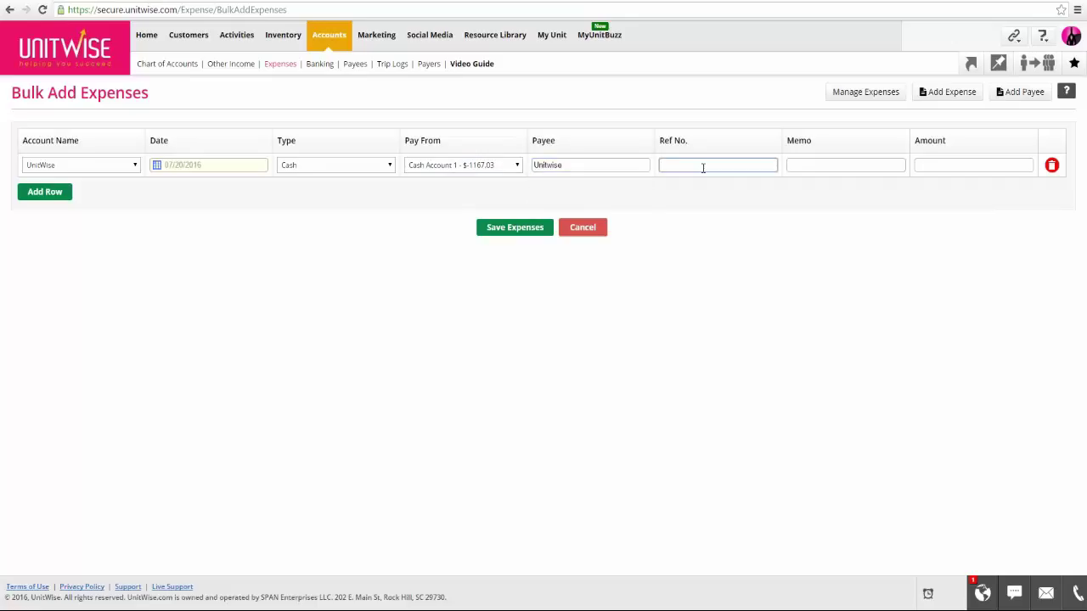
type("7/12/2016")
left_click(680, 165)
key("BackSpace")
left_click(666, 165)
key("BackSpace")
left_click(662, 165)
type("016")
left_click(840, 165)
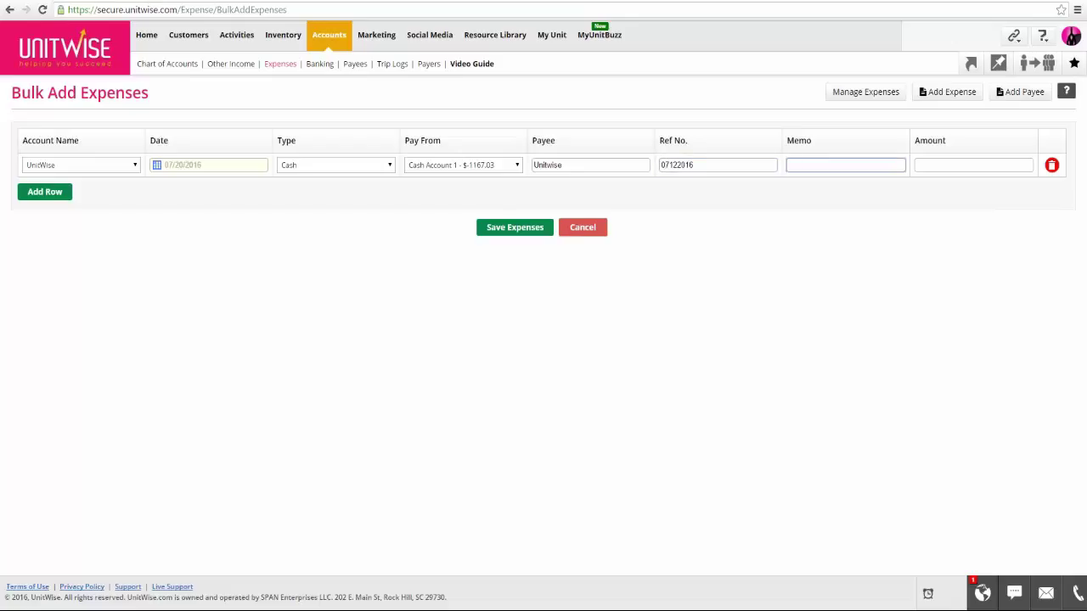
left_click(944, 165)
type("29")
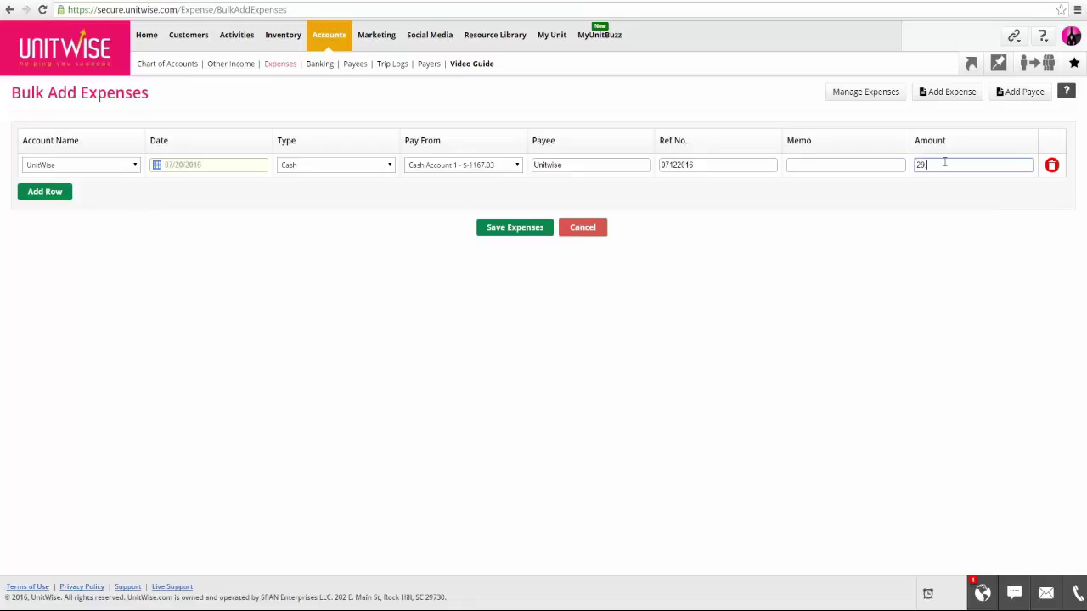
type(".95")
left_click(727, 285)
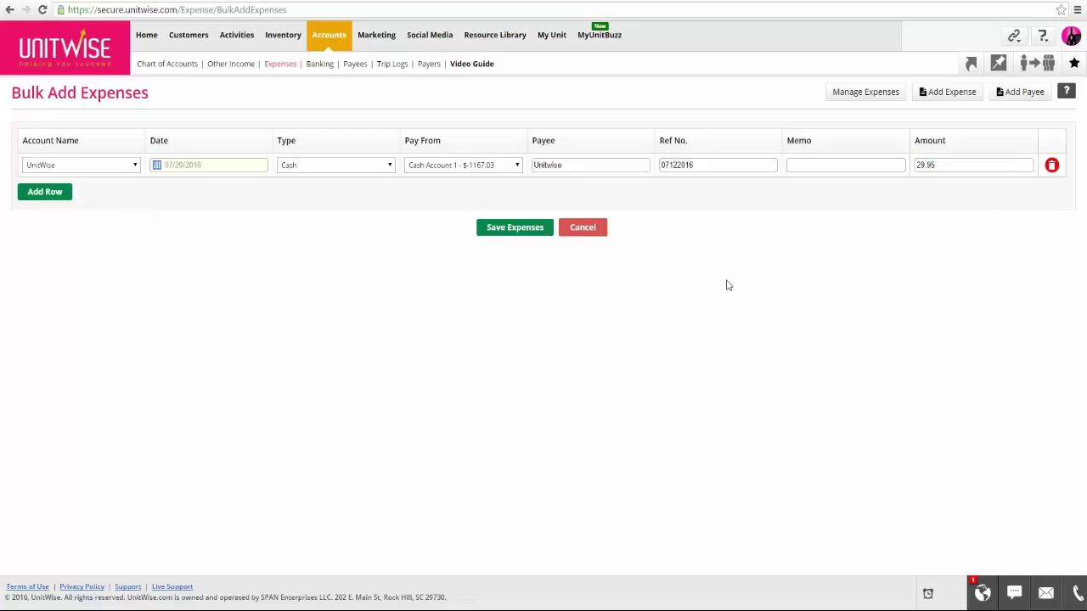
Add a second row with account UnitWise dated 08/20/2016
left_click(58, 193)
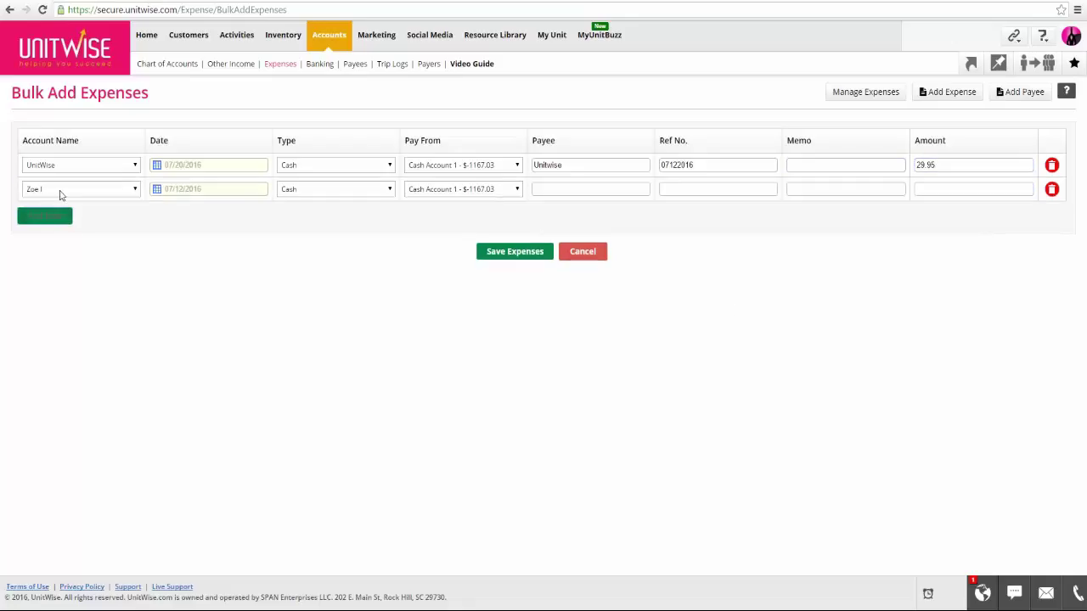
left_click(61, 194)
left_click(61, 202)
left_click(75, 192)
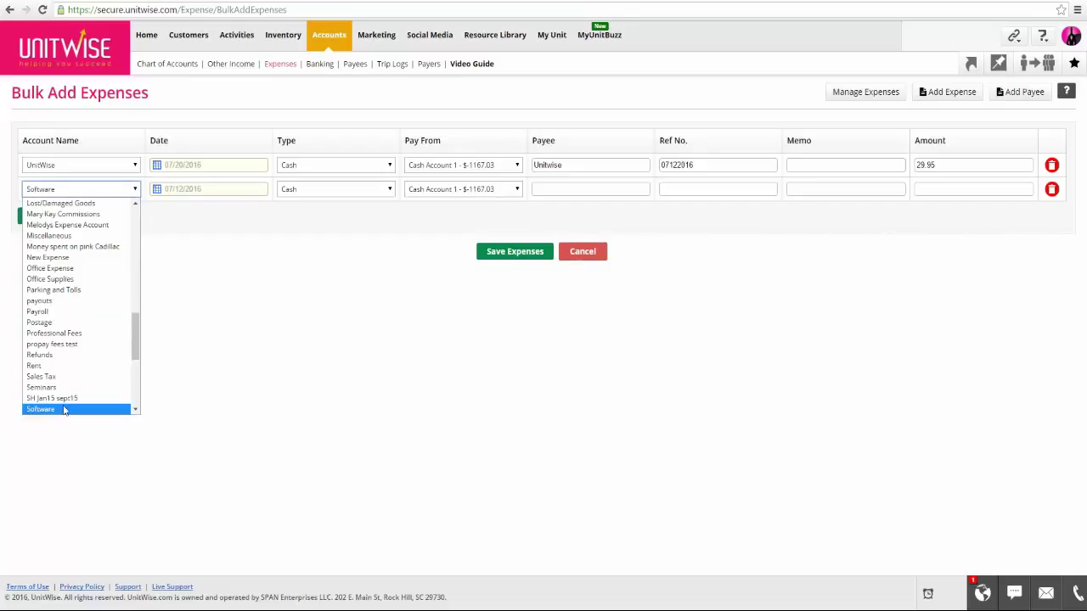
scroll(63, 409, "down", 4)
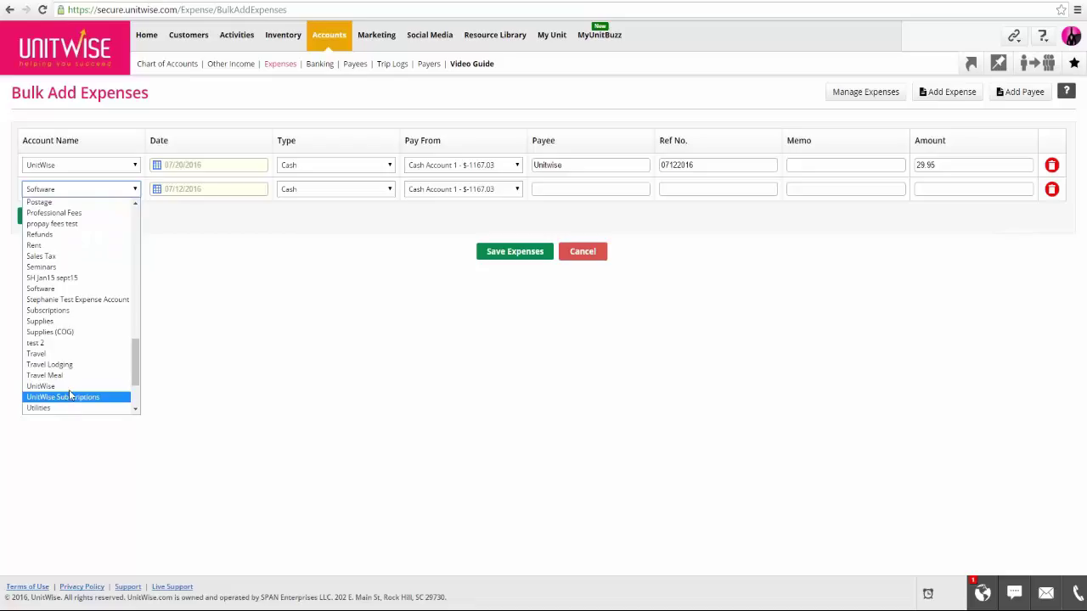
left_click(70, 389)
left_click(181, 194)
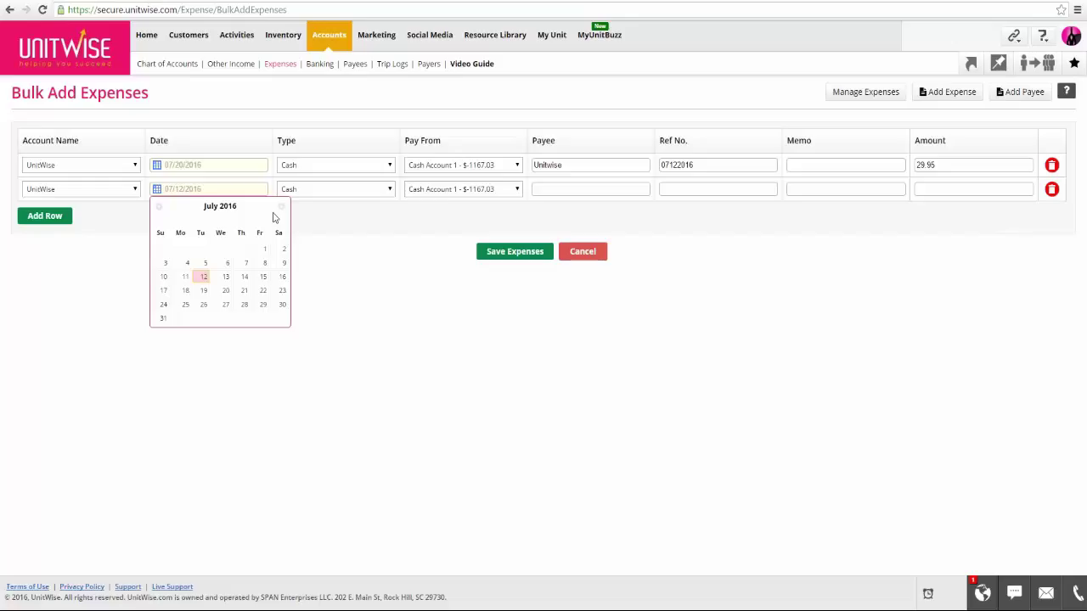
left_click(281, 207)
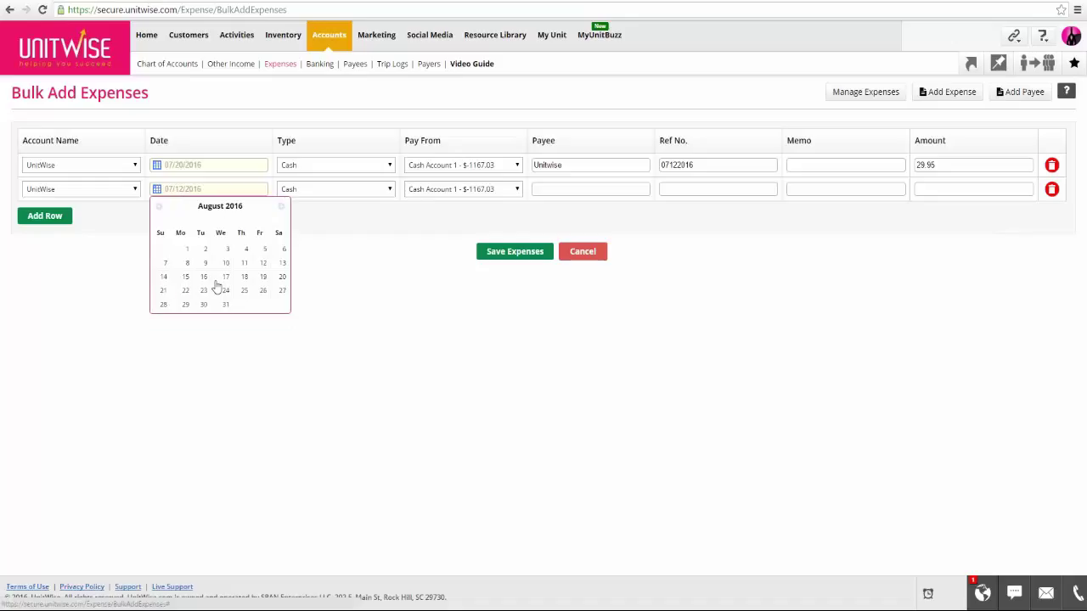
left_click(282, 276)
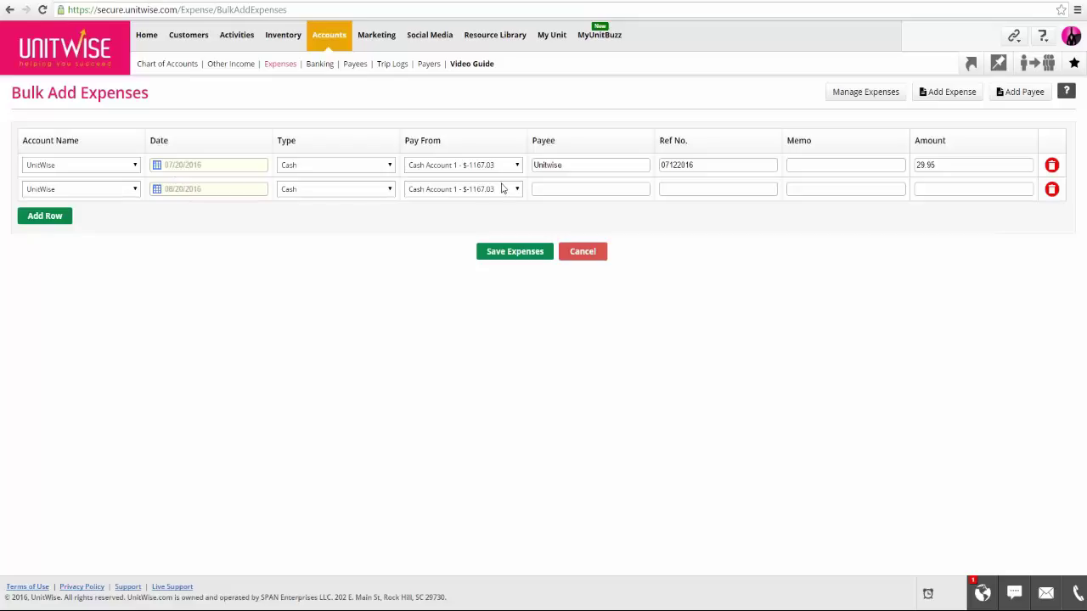
Give row two payee Unitwise, reference 07122016, amount 29.95, and save both expenses
left_click(546, 190)
type("Unitwise")
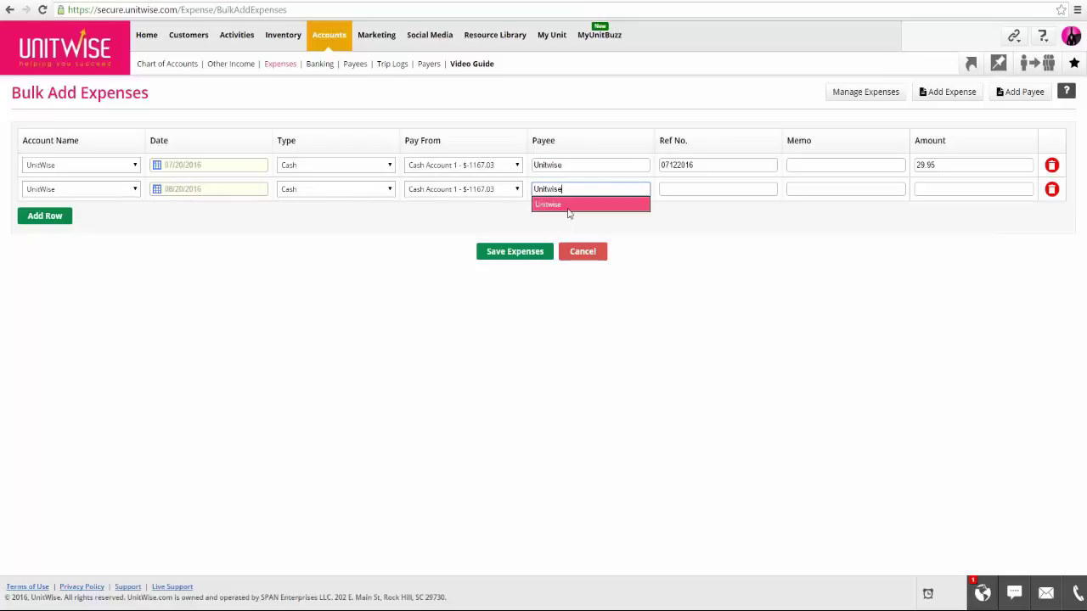
left_click(669, 188)
type("0")
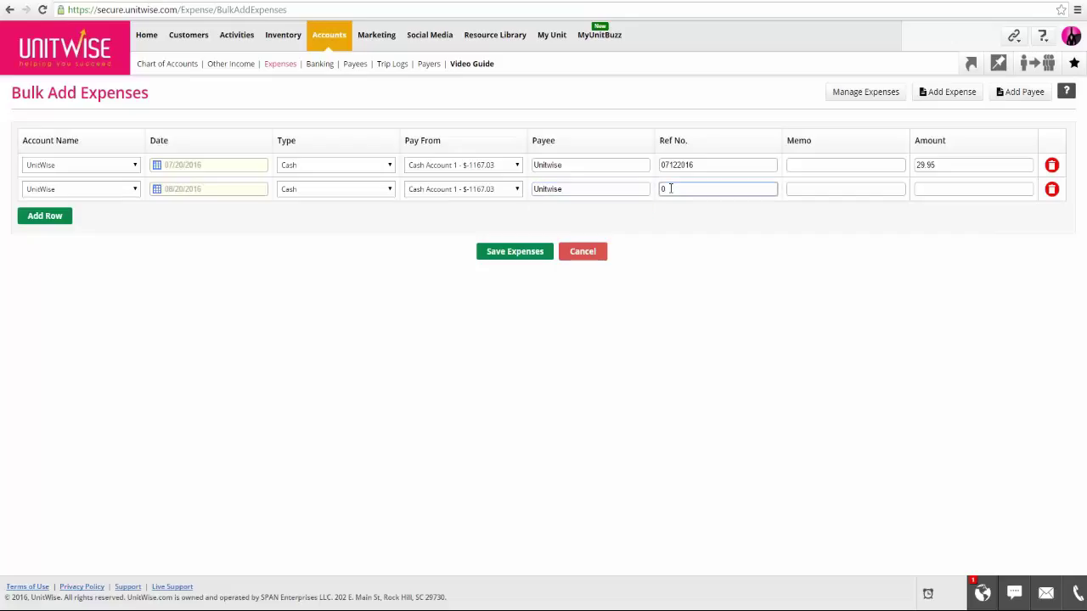
type("7122016")
left_click(956, 190)
type("29.95")
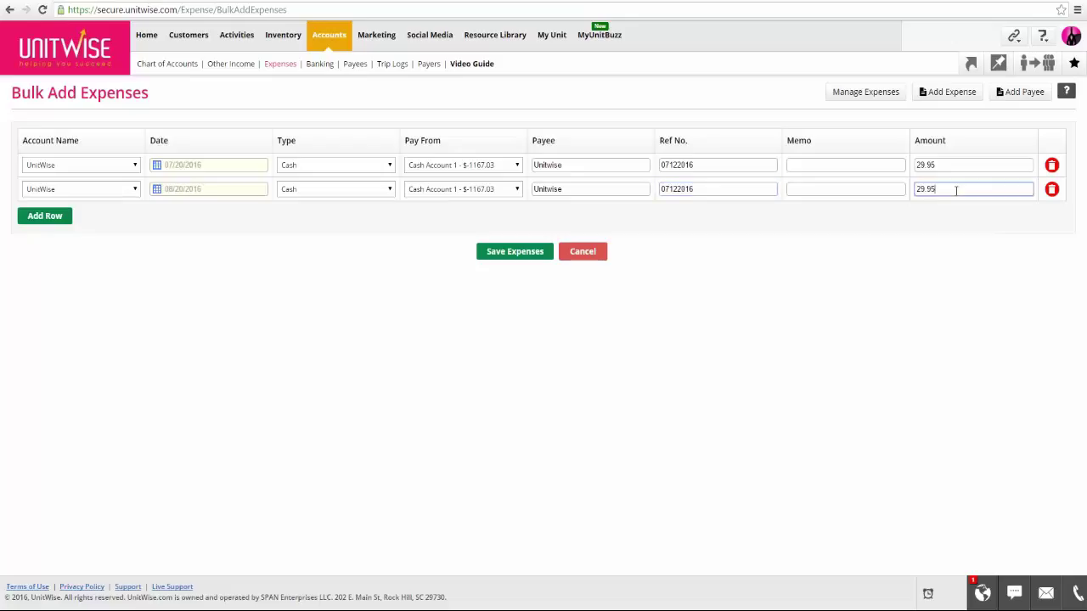
left_click(940, 226)
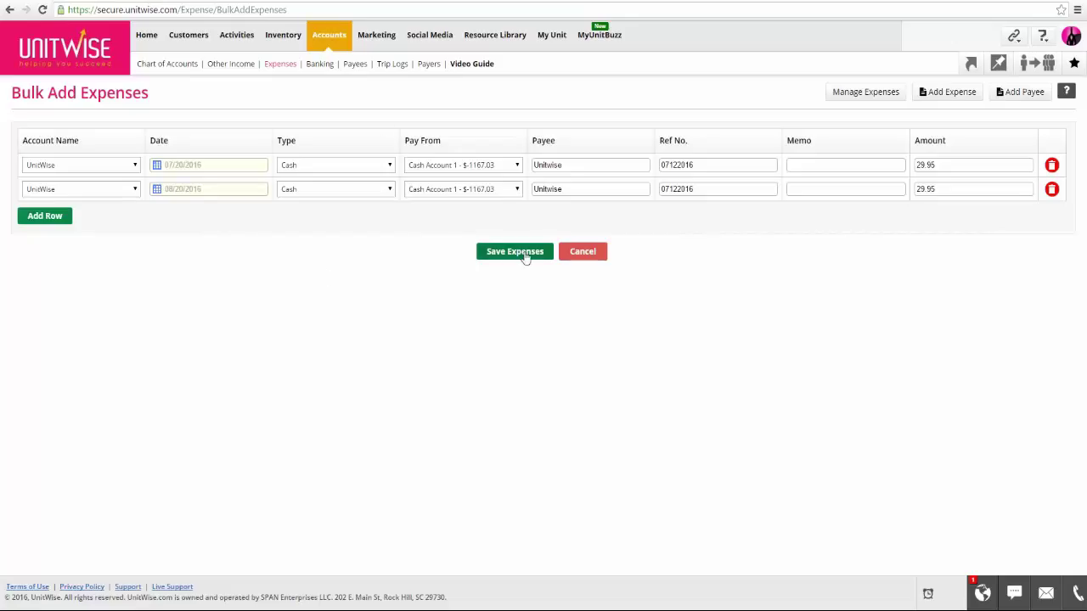
left_click(526, 253)
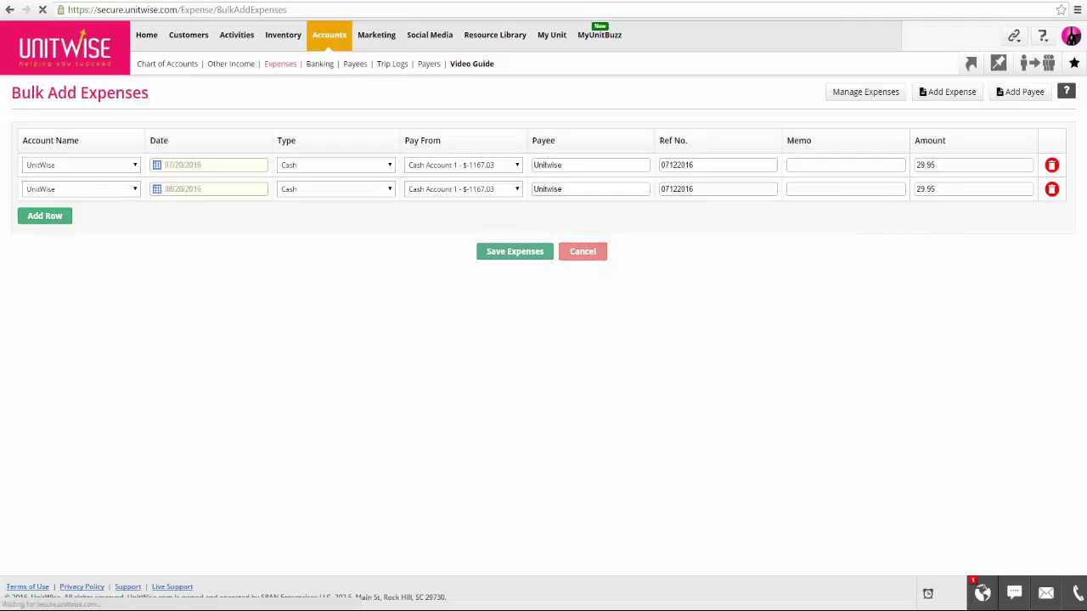
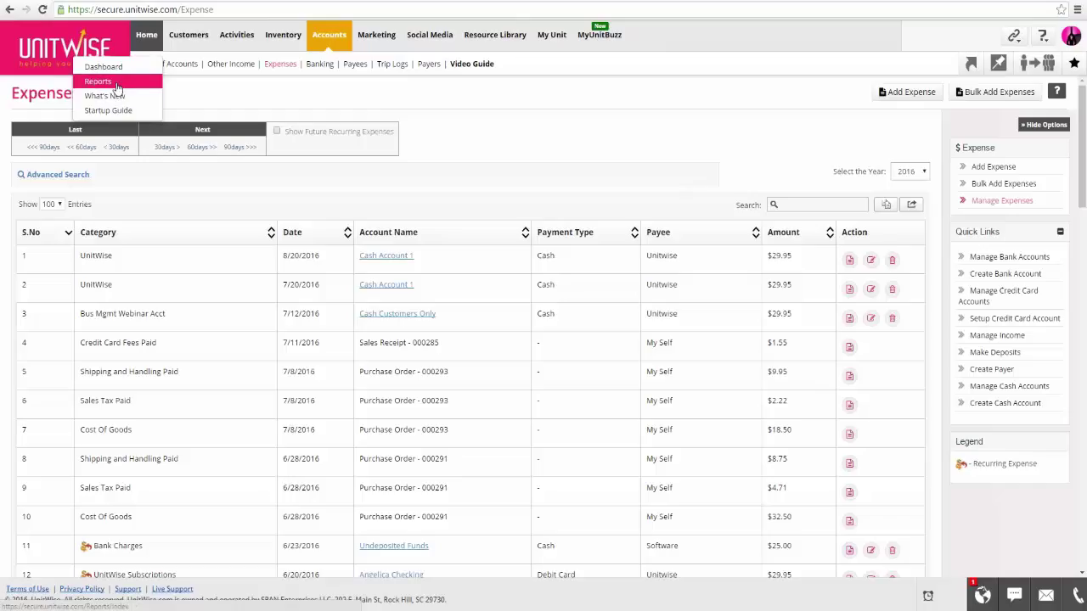
Go to Reports, collapse the Customers list, and show the Year-End/Tax report list
left_click(116, 84)
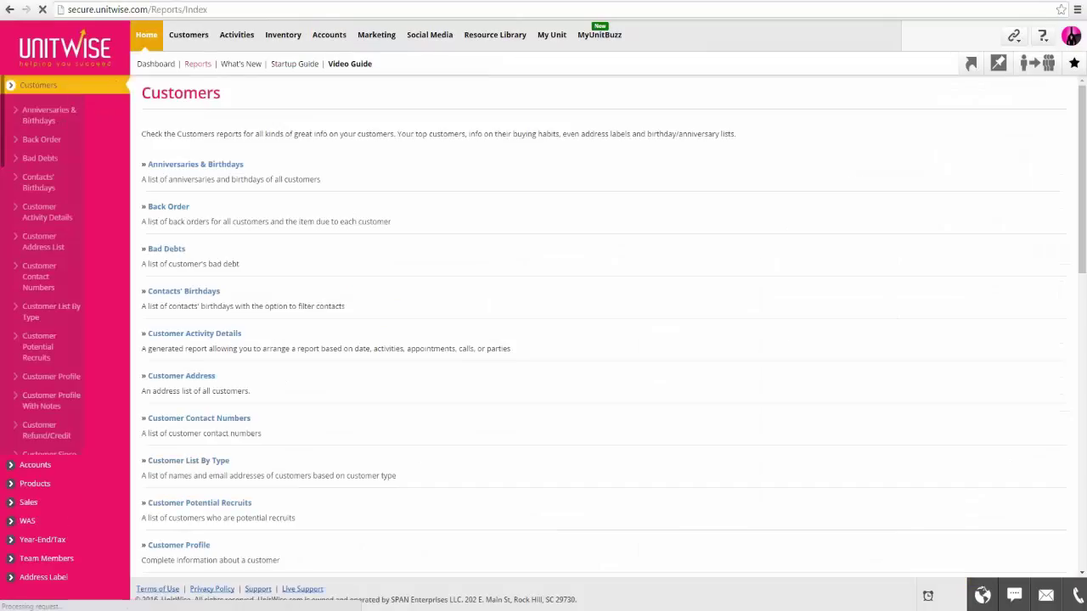
left_click(44, 86)
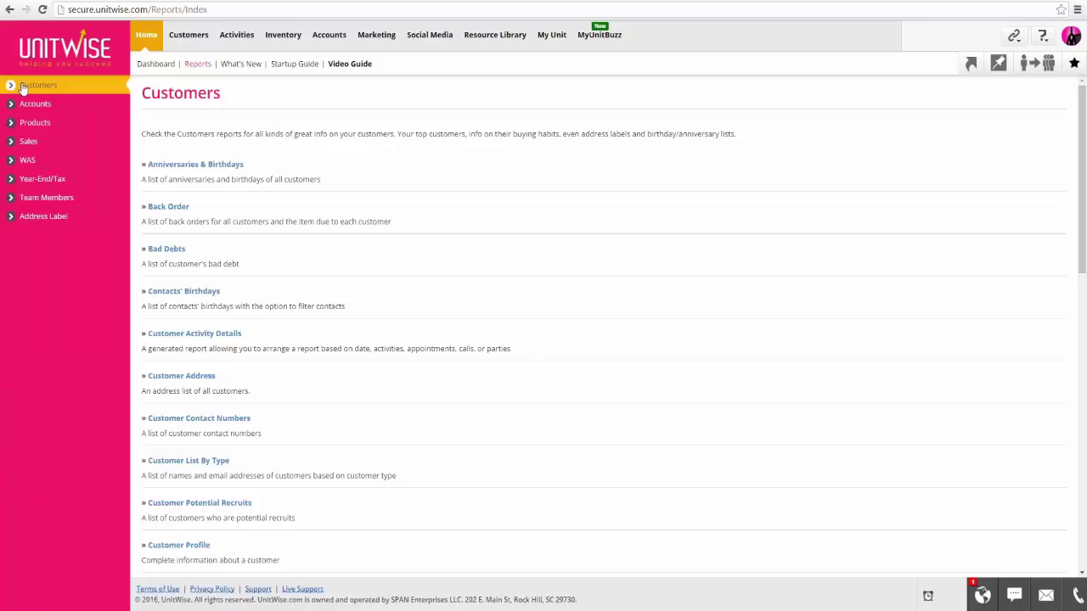
left_click(17, 88)
left_click(15, 88)
left_click(11, 181)
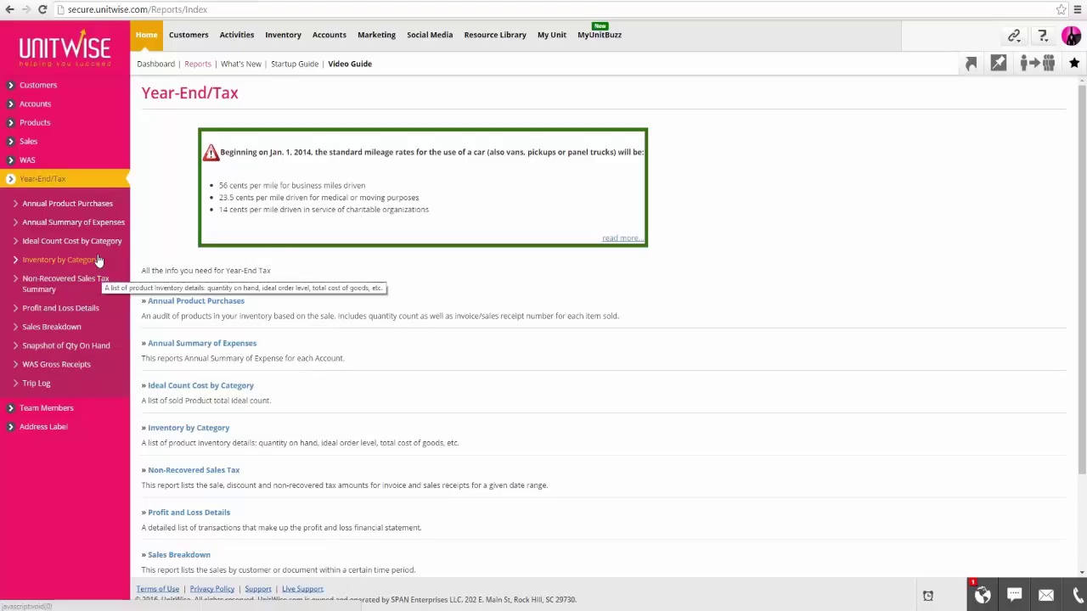
Open the Sales Breakdown report from the Year-End/Tax list
left_click(58, 327)
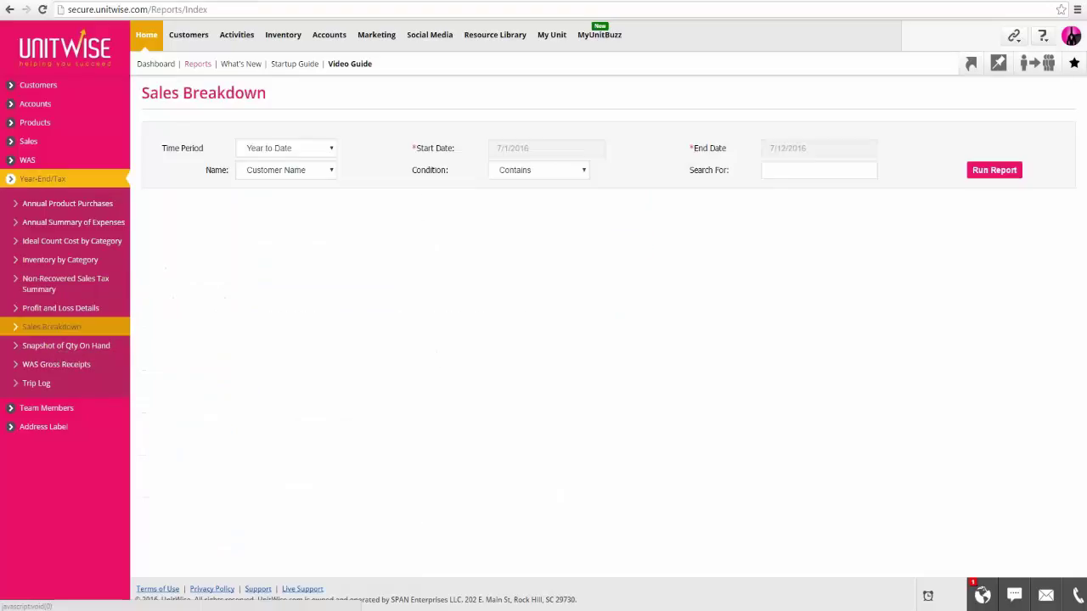
left_click(79, 181)
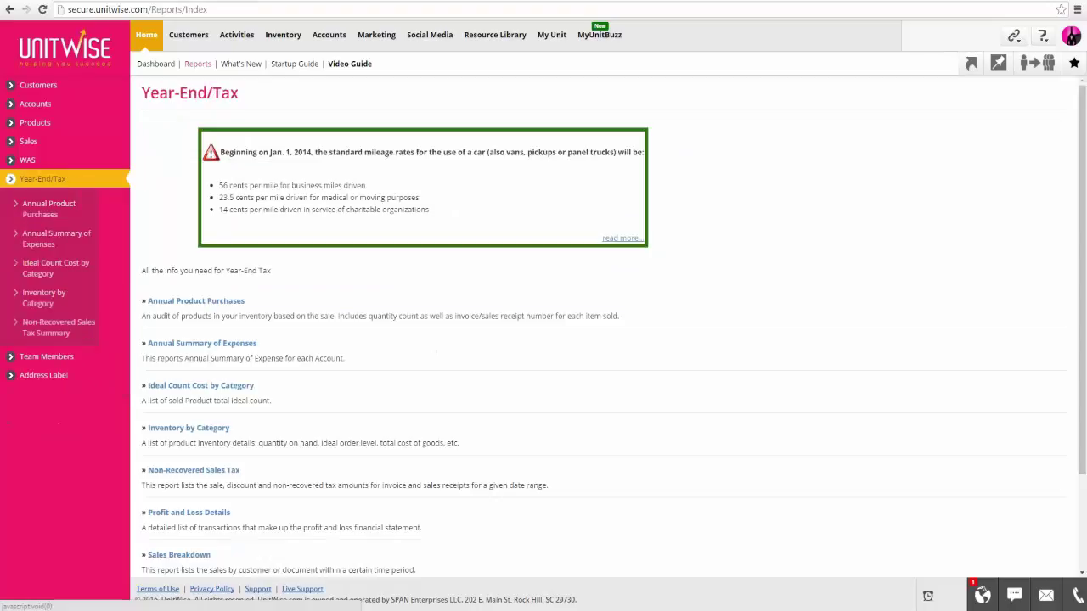
scroll(161, 382, "down", 3)
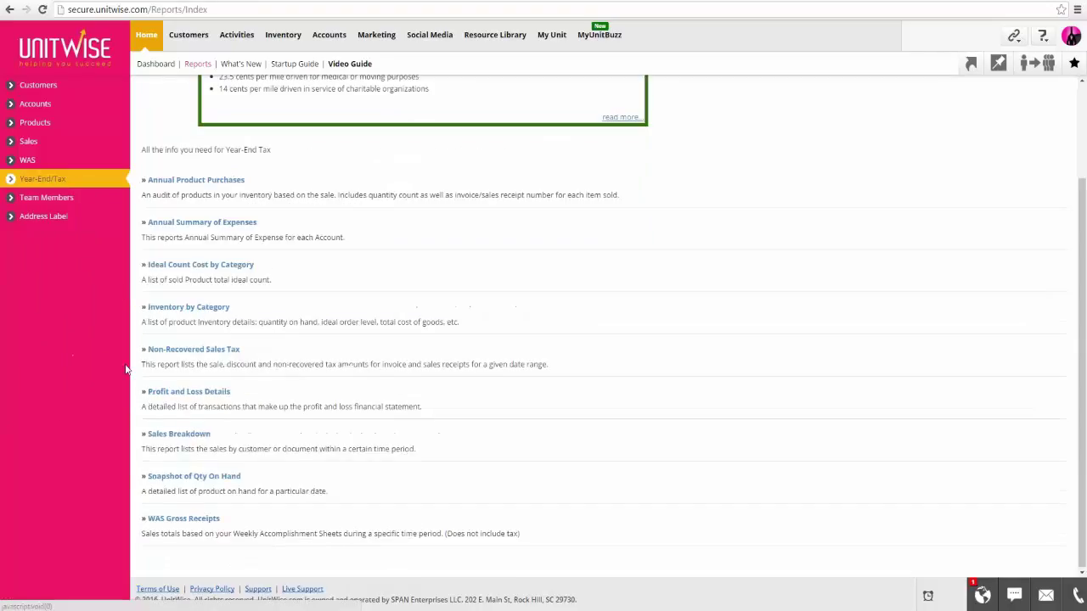
left_click(34, 179)
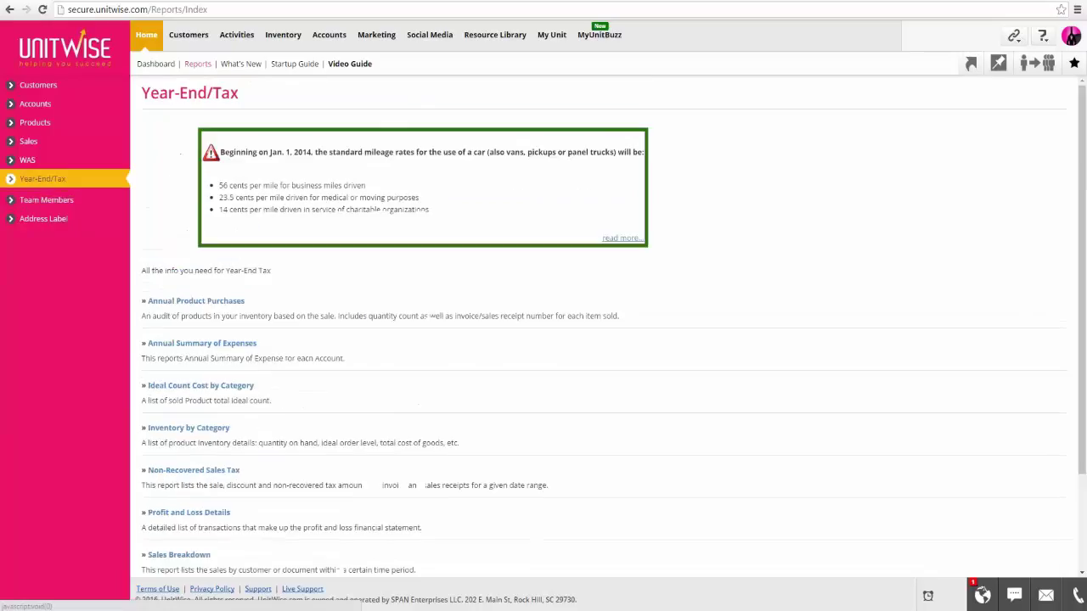
left_click(44, 331)
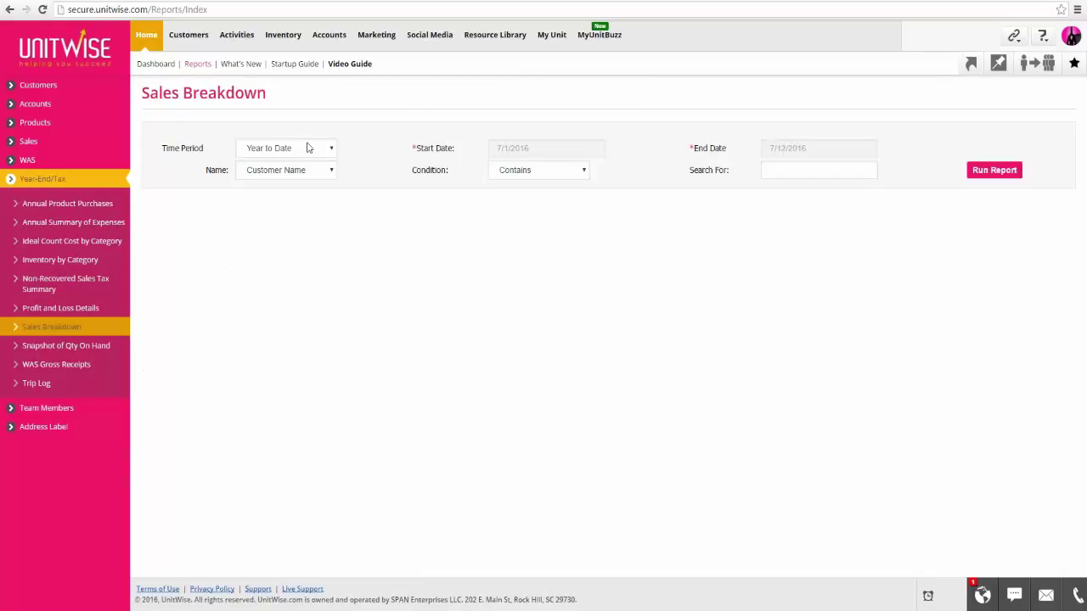
Run Sales Breakdown for Prev Calendar Year (1/1/2015–12/31/2015) and review the Total row
left_click(281, 152)
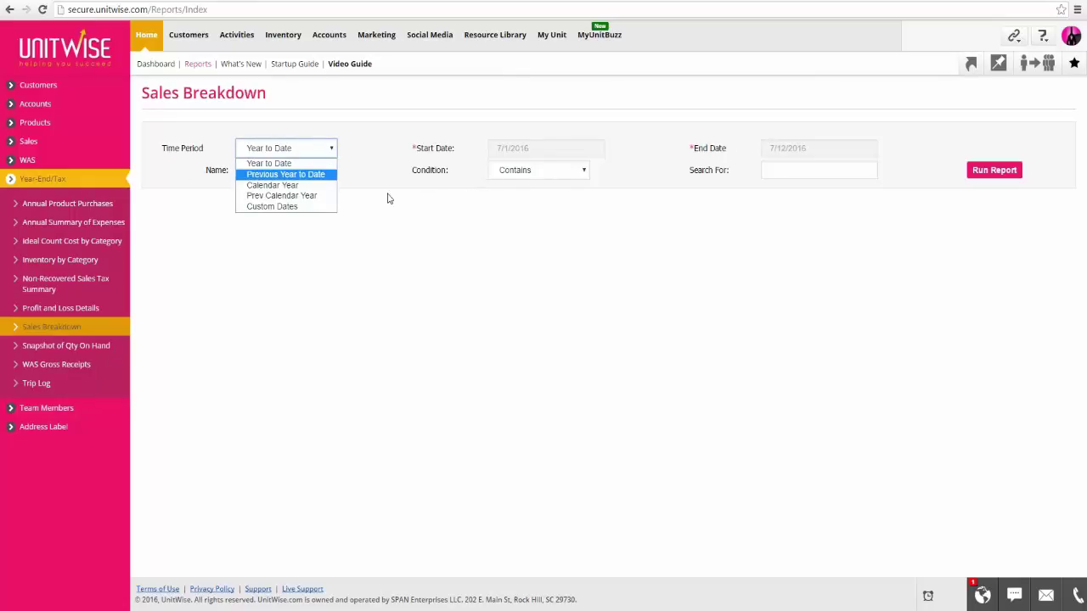
left_click(303, 196)
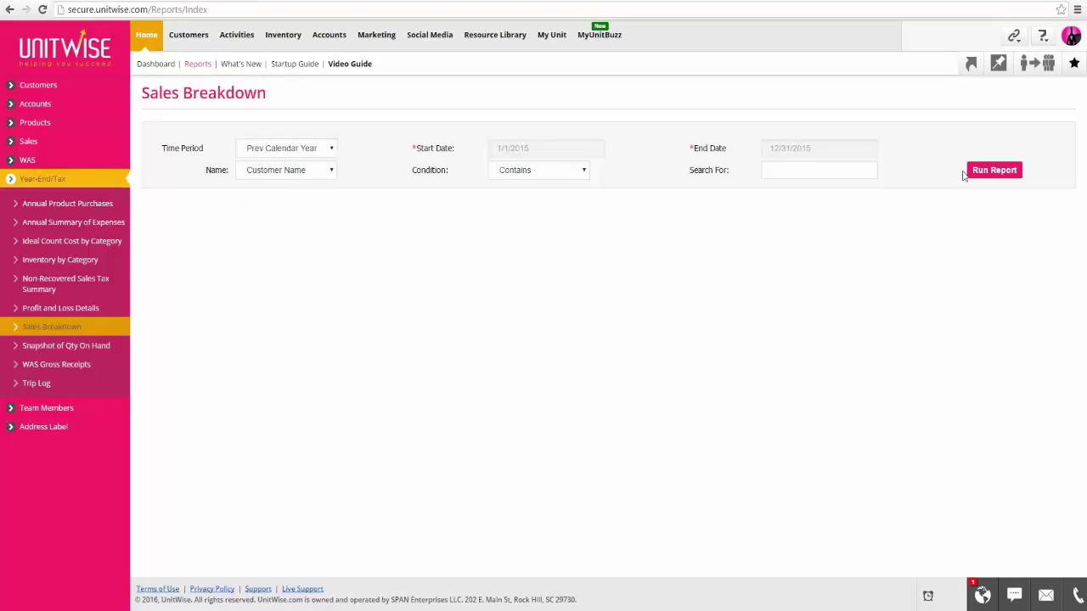
left_click(989, 172)
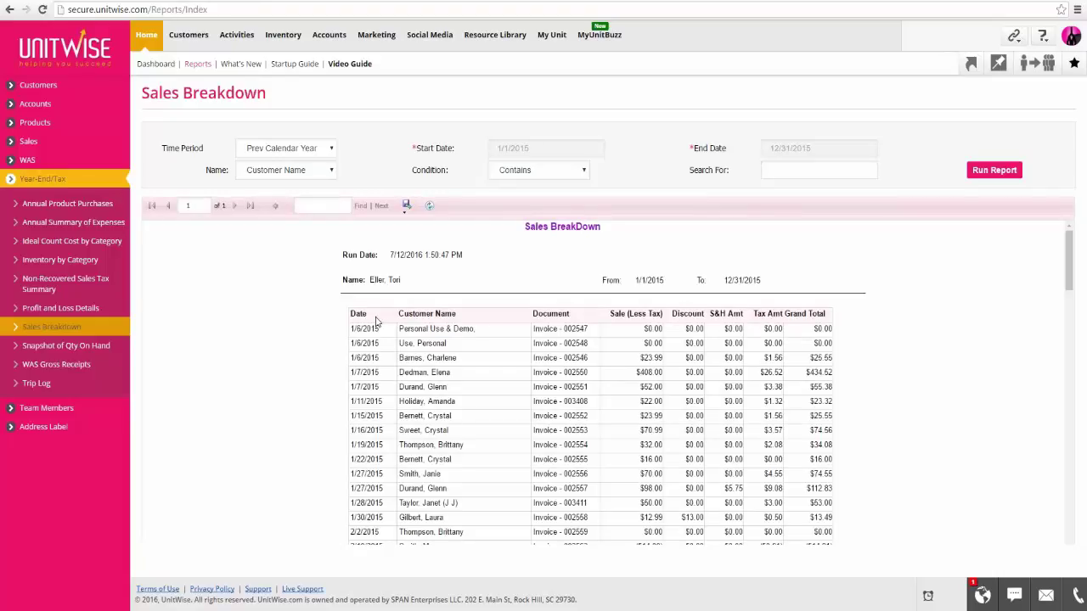
scroll(611, 272, "down", 2)
scroll(792, 259, "down", 15)
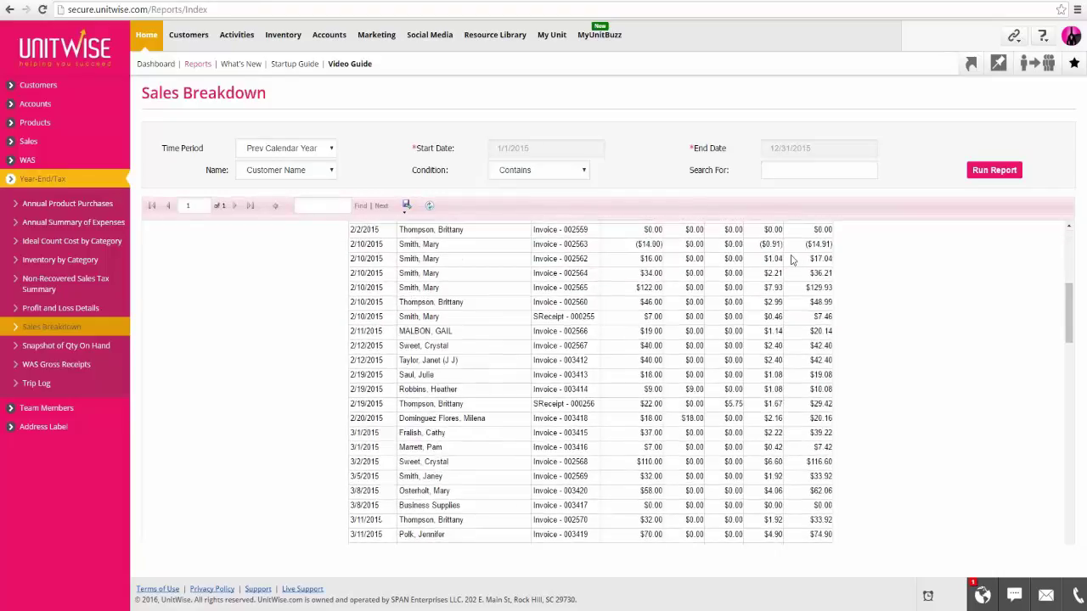
scroll(792, 260, "down", 15)
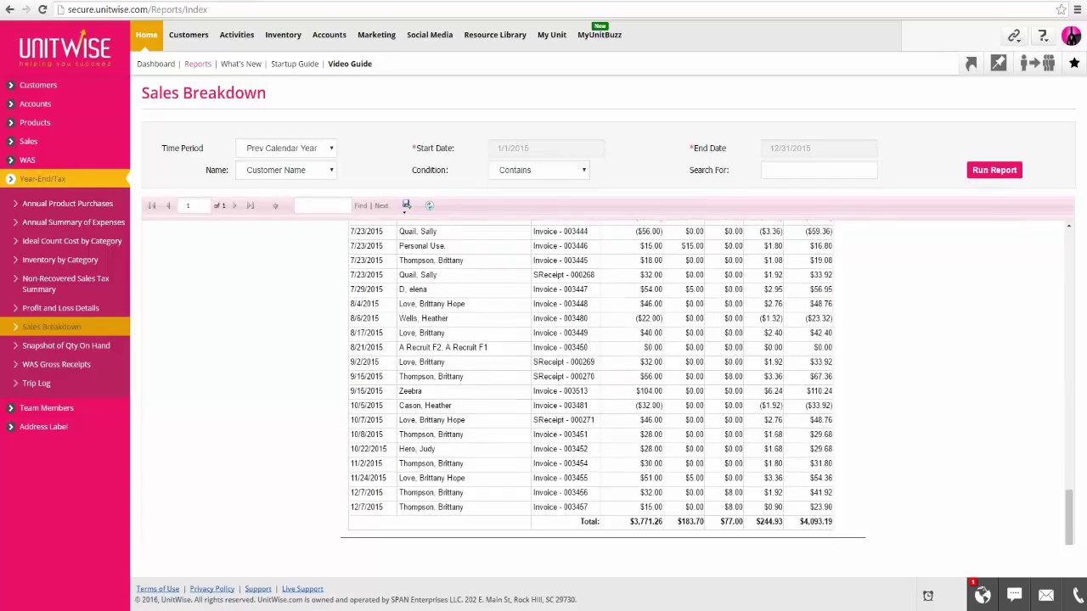
left_click_drag(631, 523, 582, 521)
scroll(841, 516, "up", 10)
scroll(841, 516, "up", 5)
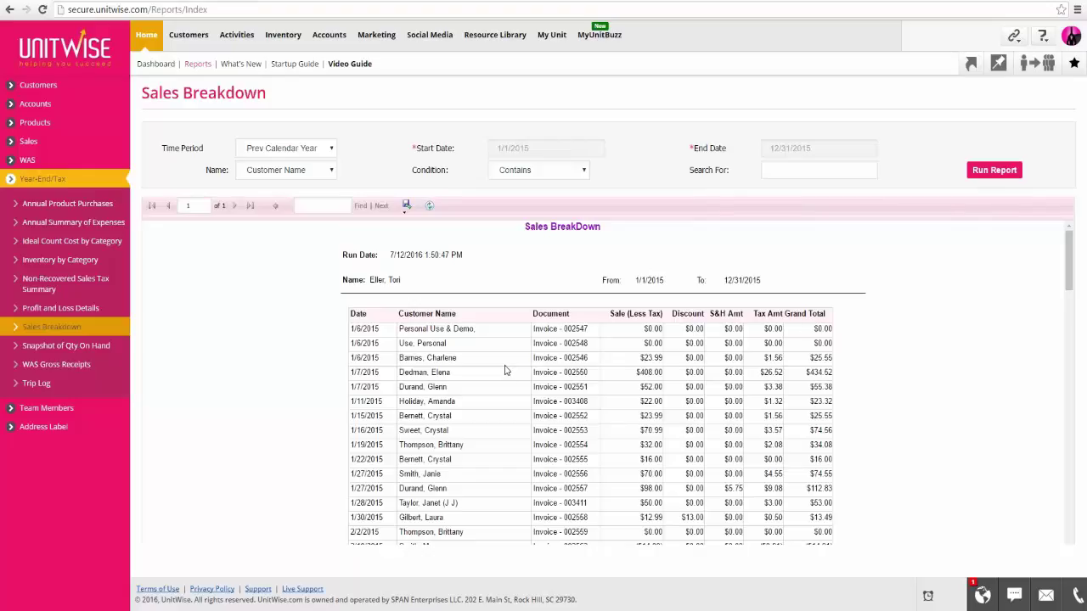
Search the report by Customer Name for the customer's full name and run it
left_click(792, 169)
left_click(276, 174)
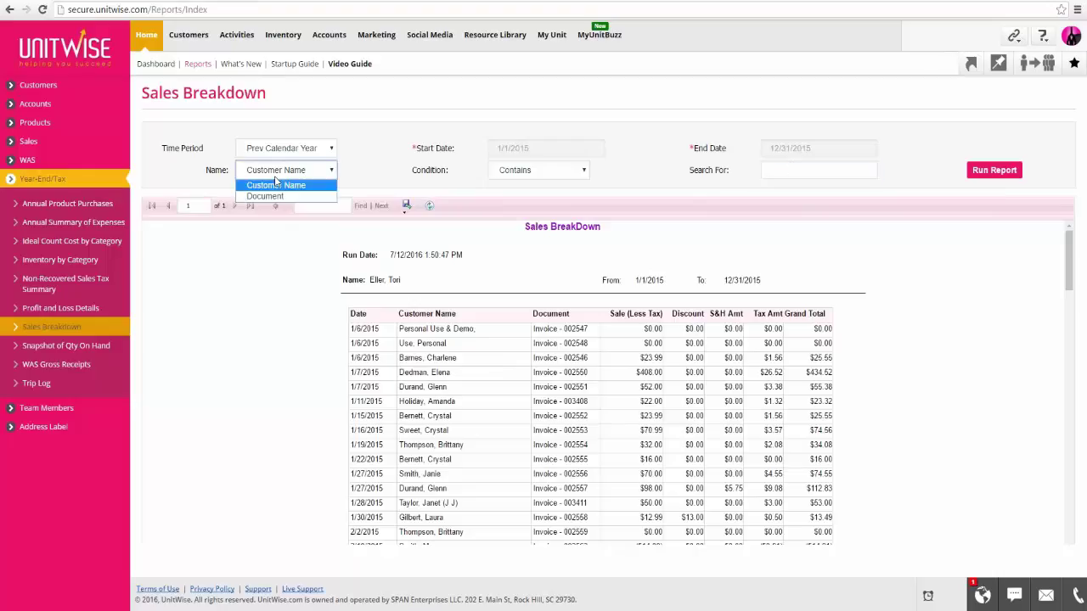
left_click(280, 186)
left_click(791, 171)
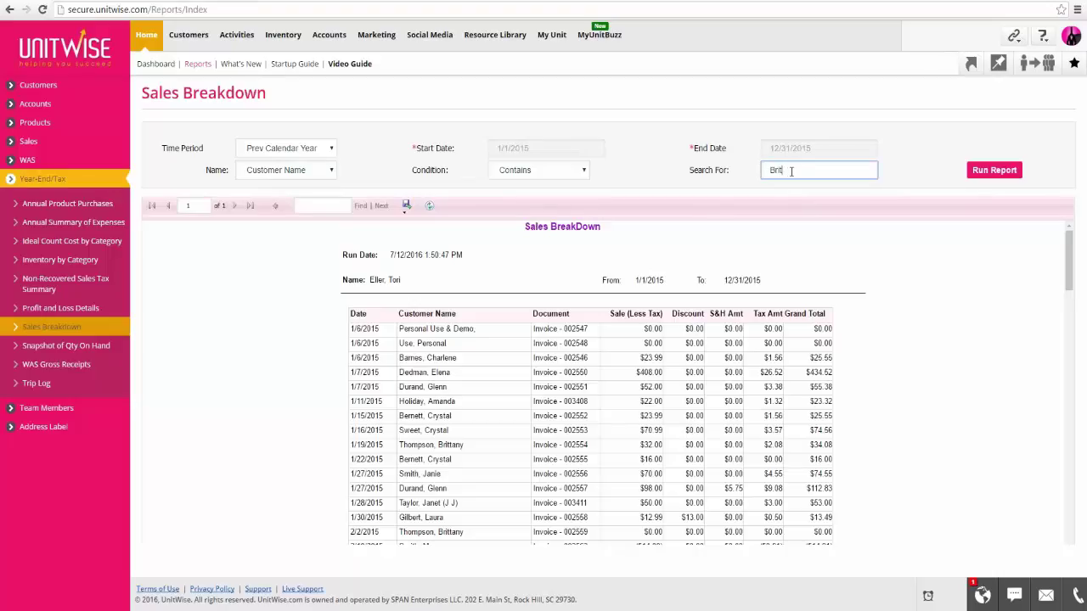
left_click(985, 170)
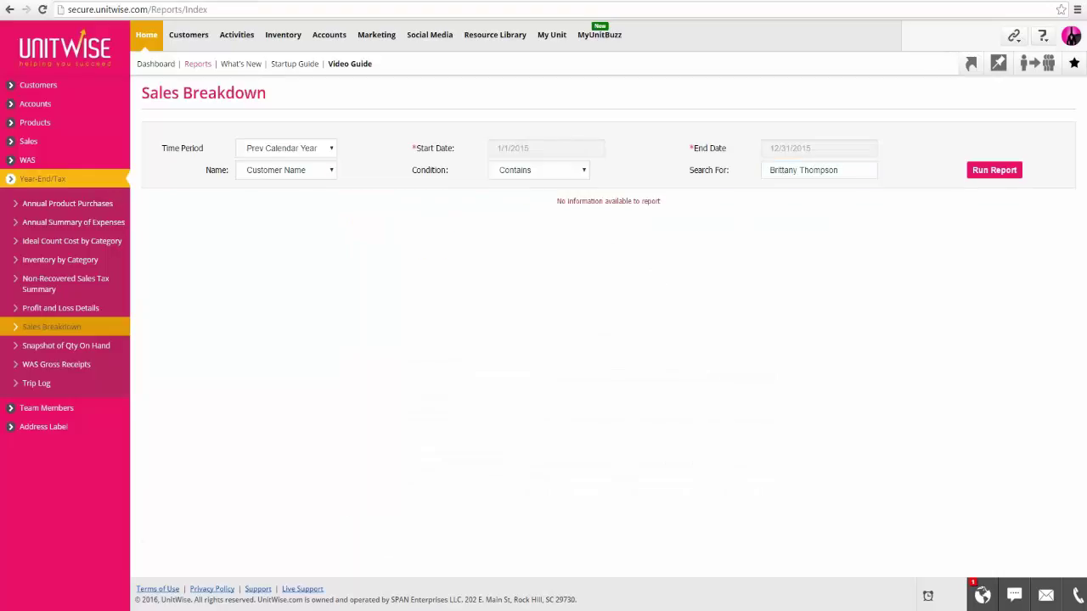
Trim the search to the first name only, rerun, and check the $751.69 total
left_click_drag(839, 170, 794, 168)
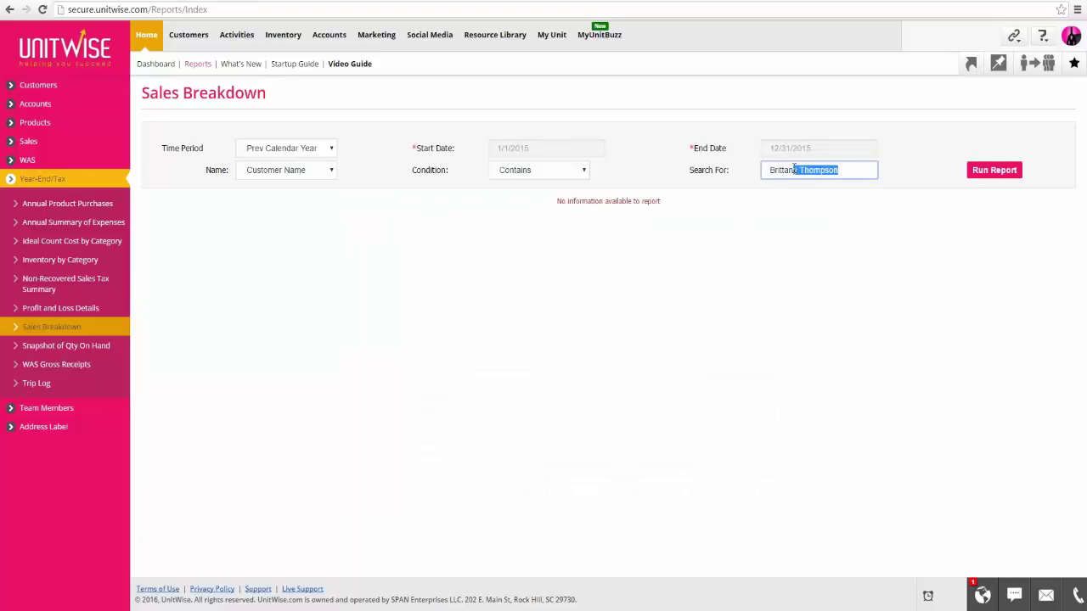
key("BackSpace")
left_click(989, 170)
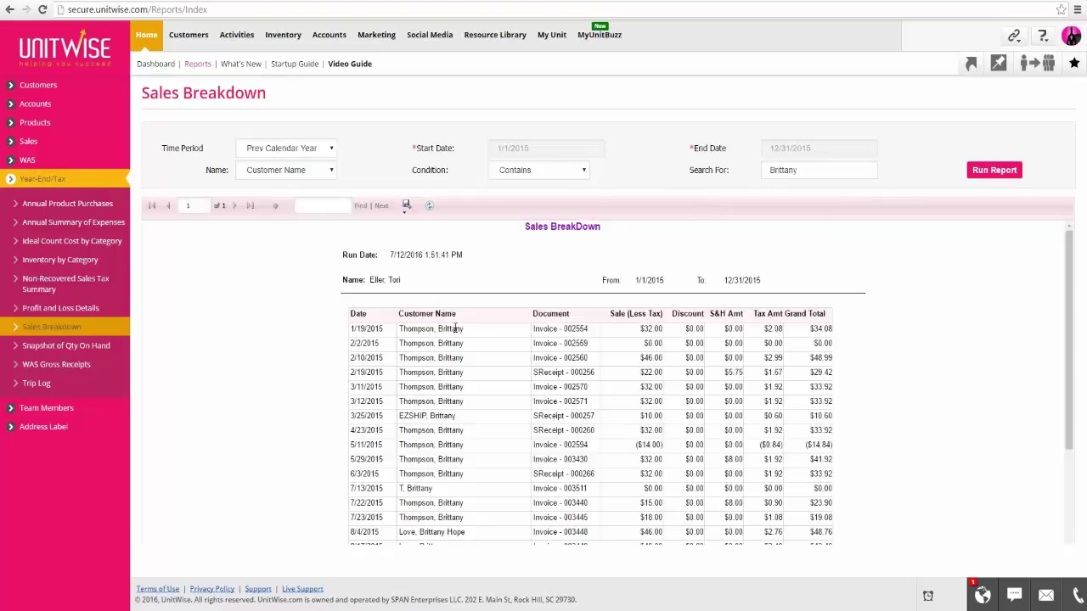
scroll(455, 416, "down", 4)
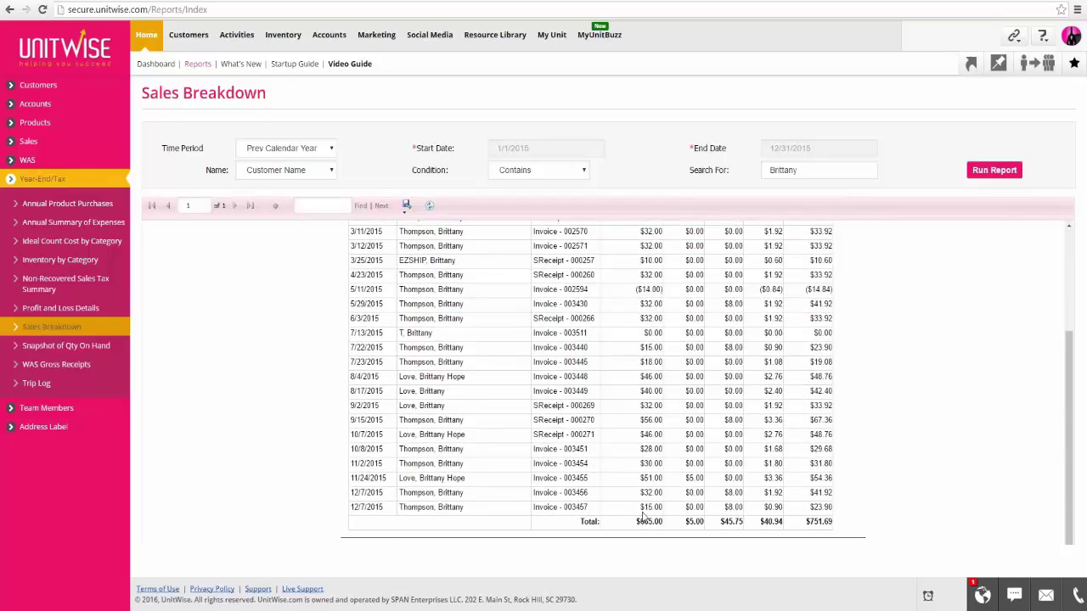
left_click_drag(630, 520, 831, 532)
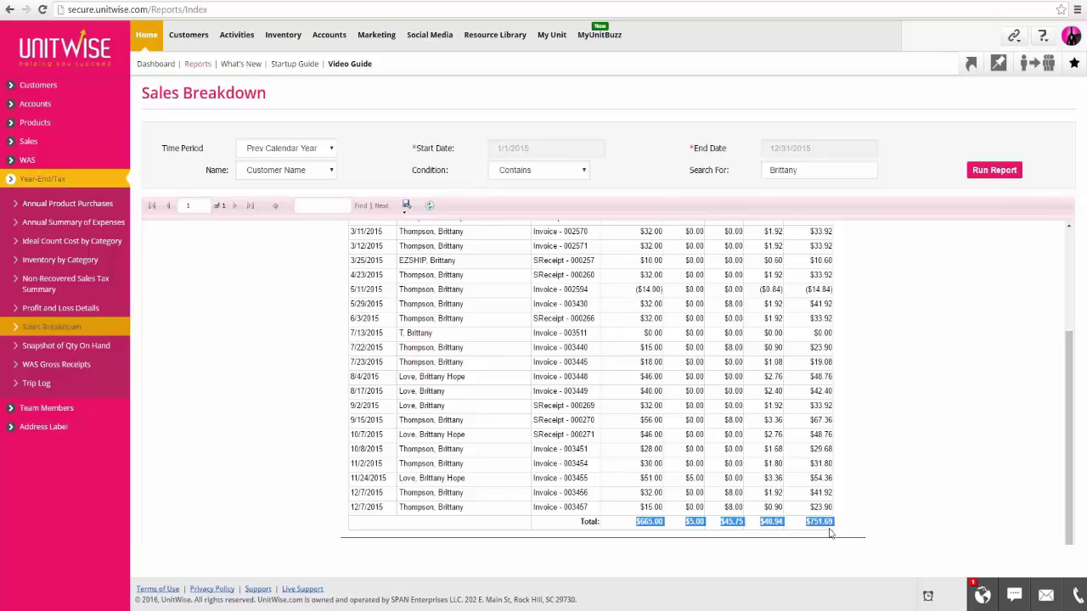
left_click(272, 300)
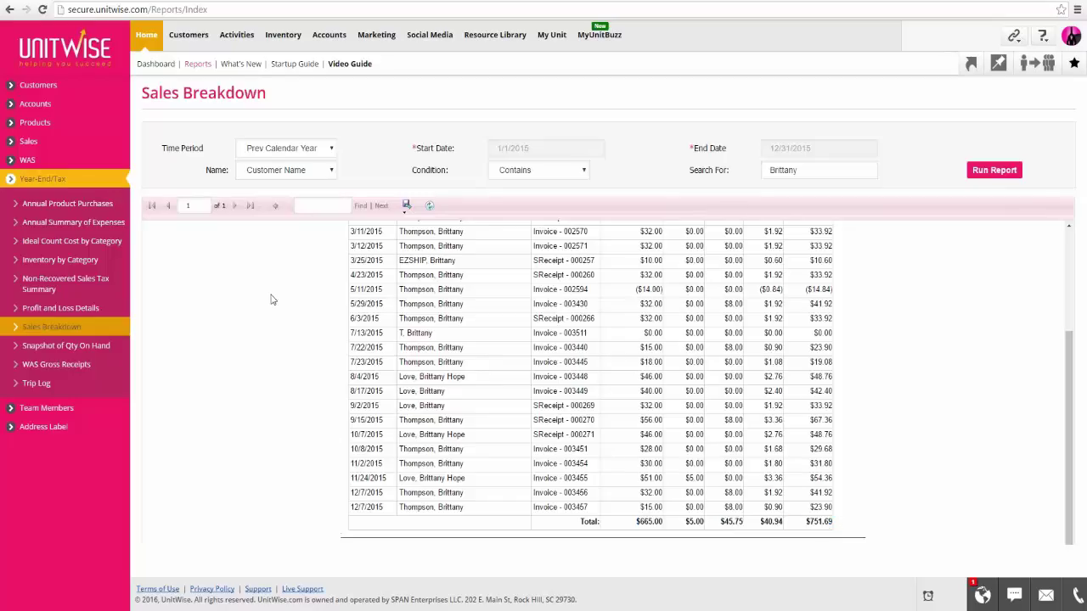
scroll(324, 311, "up", 3)
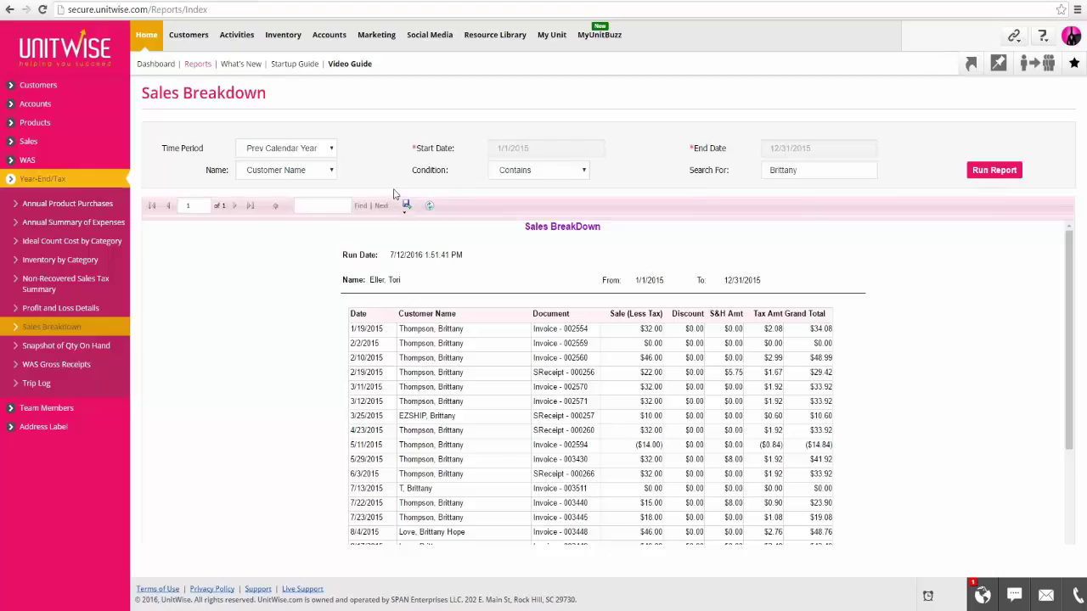
Export the filtered Sales Breakdown report as a PDF
double_click(407, 218)
left_click(407, 213)
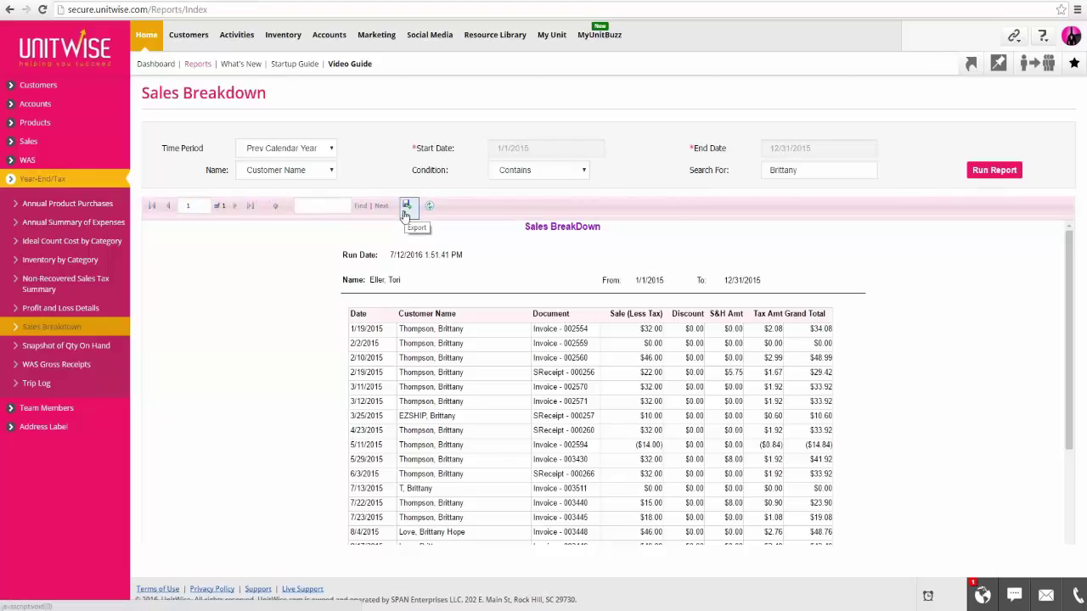
left_click(407, 214)
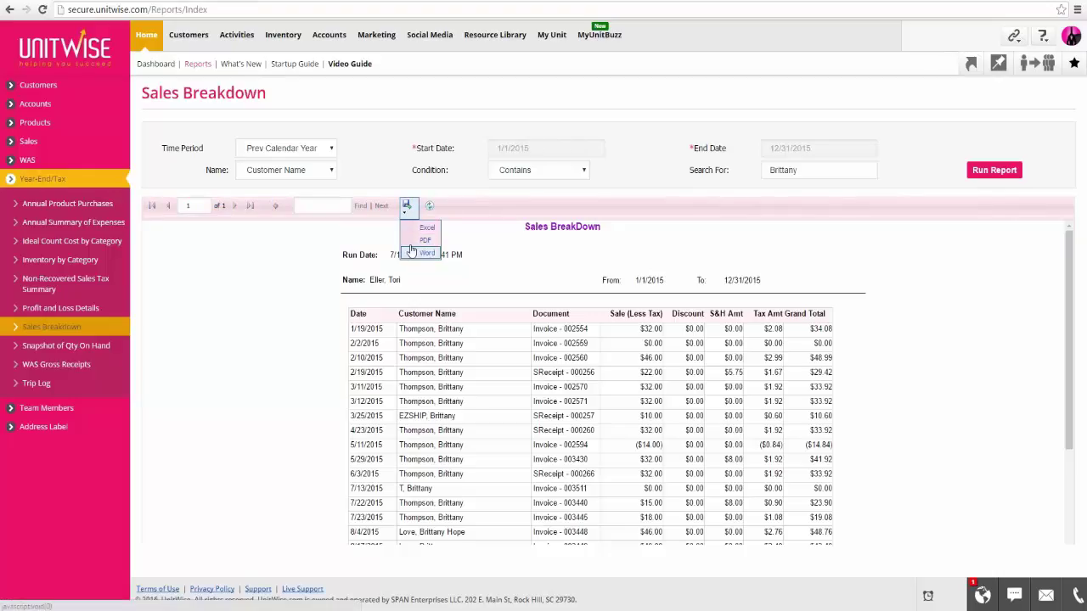
left_click(416, 241)
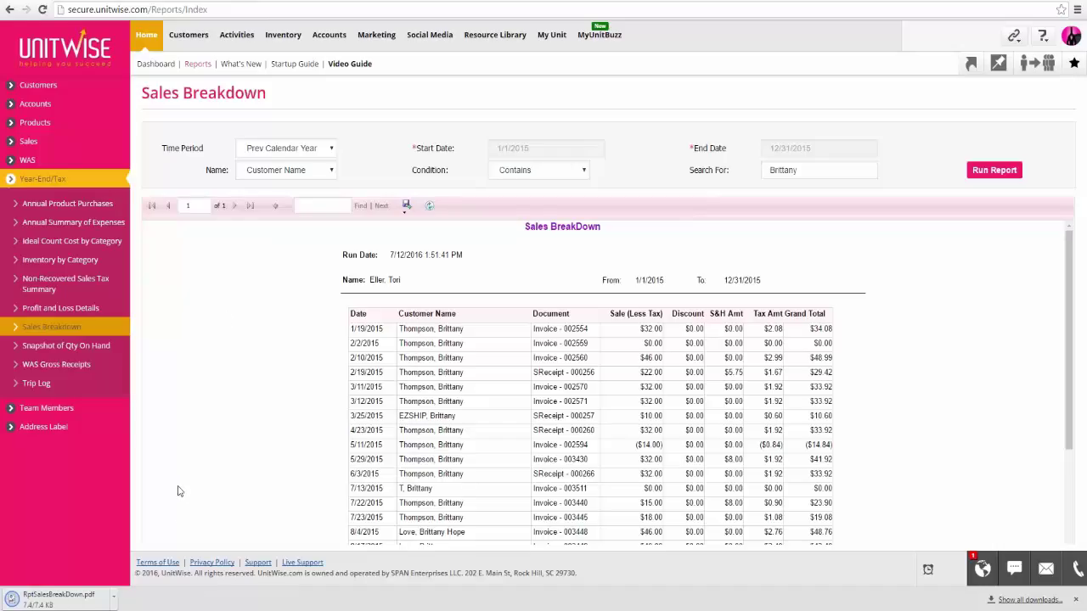
Open the downloaded RptSalesBreakDown.pdf from the full downloads list
right_click(101, 594)
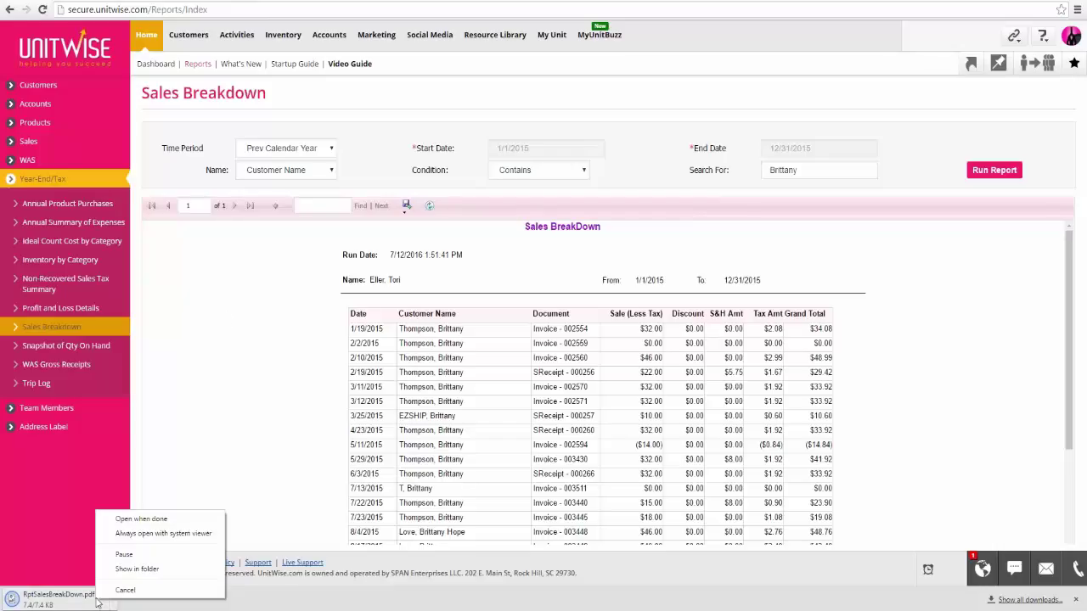
left_click(180, 533)
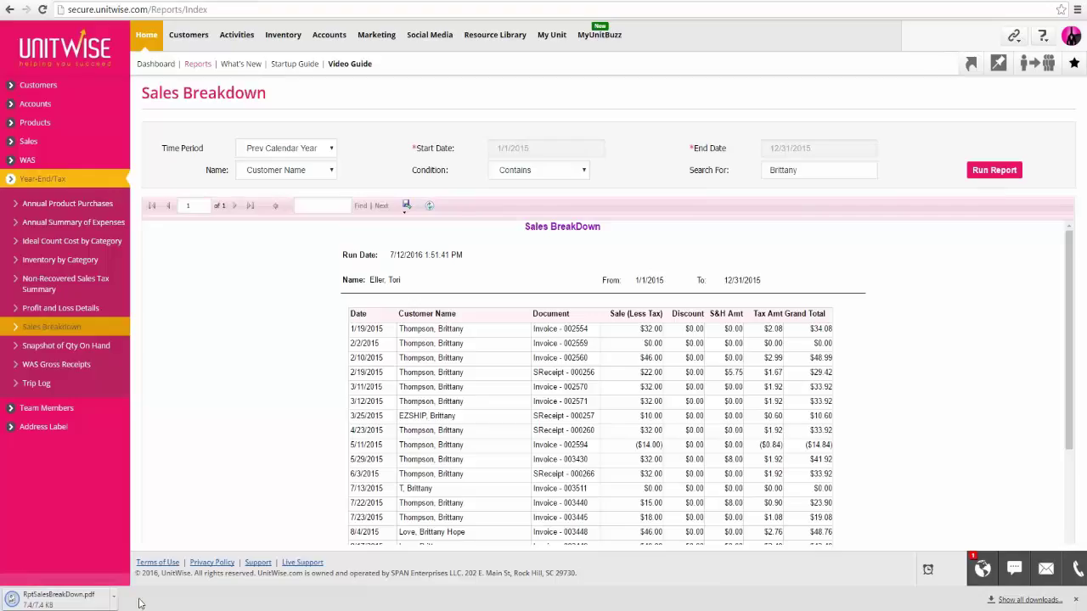
left_click(1028, 600)
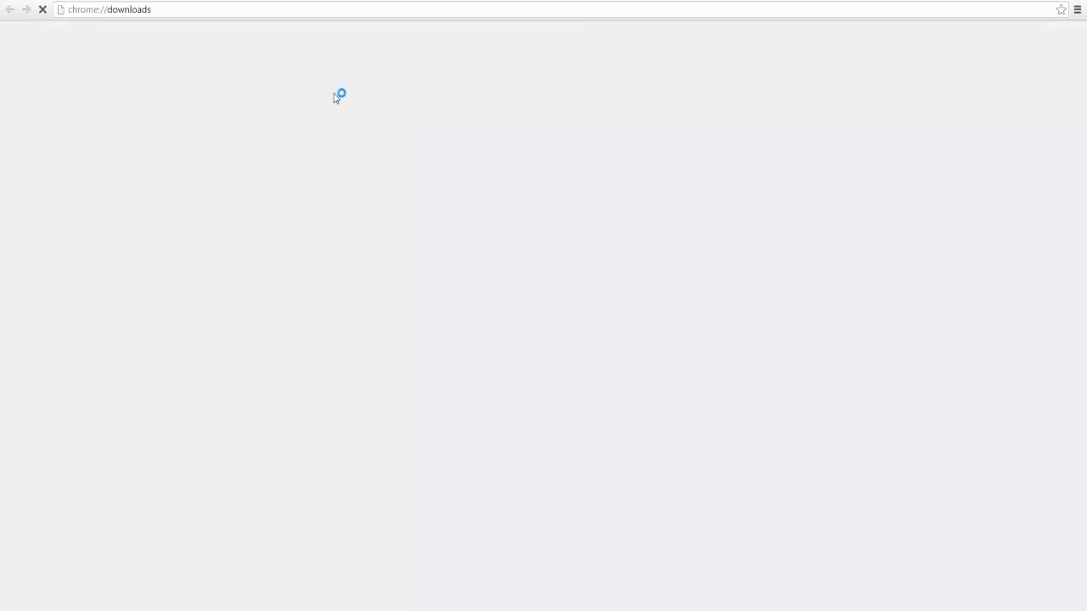
left_click(323, 92)
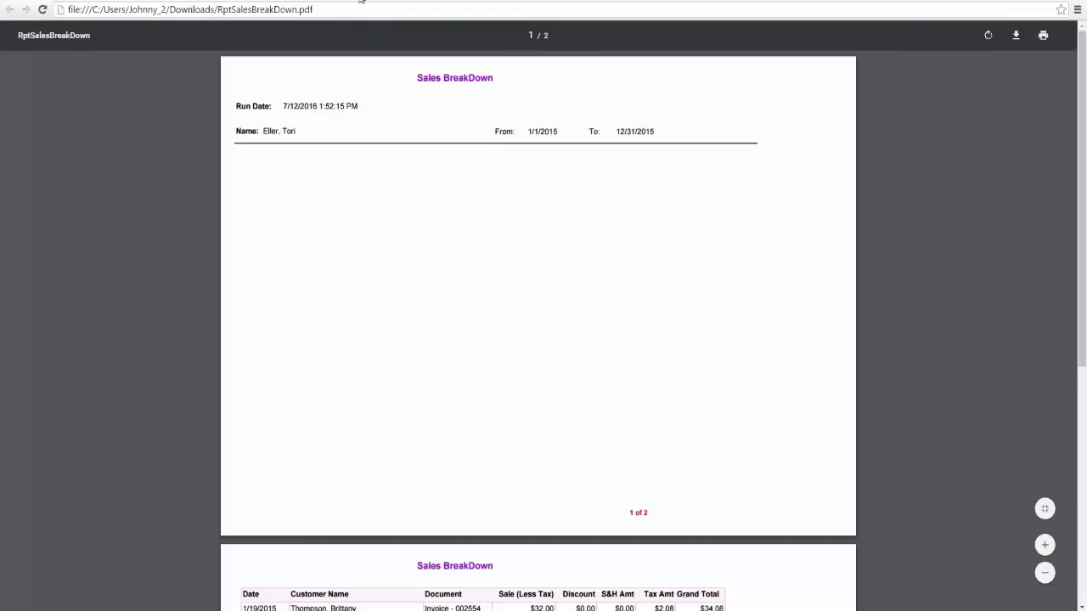
Scroll the PDF to the page-2 $751.69 total, then switch back to the UnitWise tab
scroll(439, 244, "down", 3)
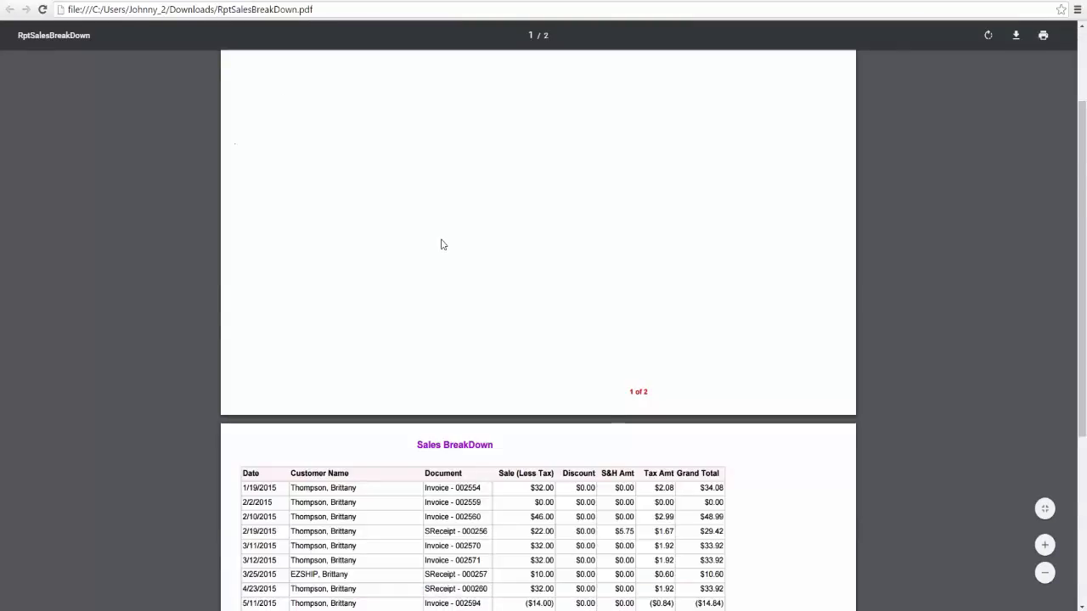
scroll(439, 222, "down", 2)
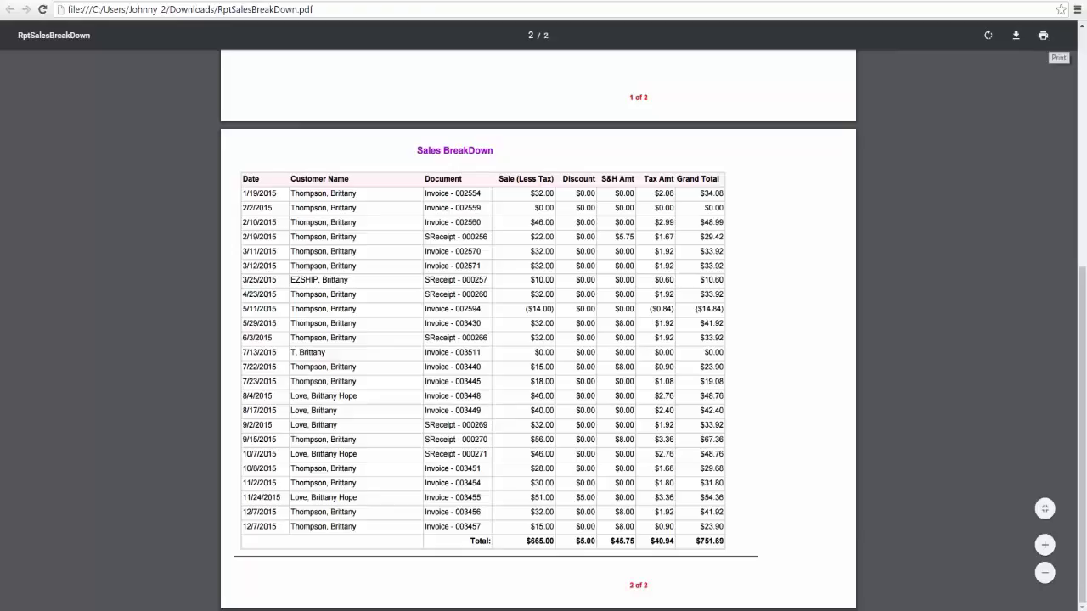
left_click(352, 1)
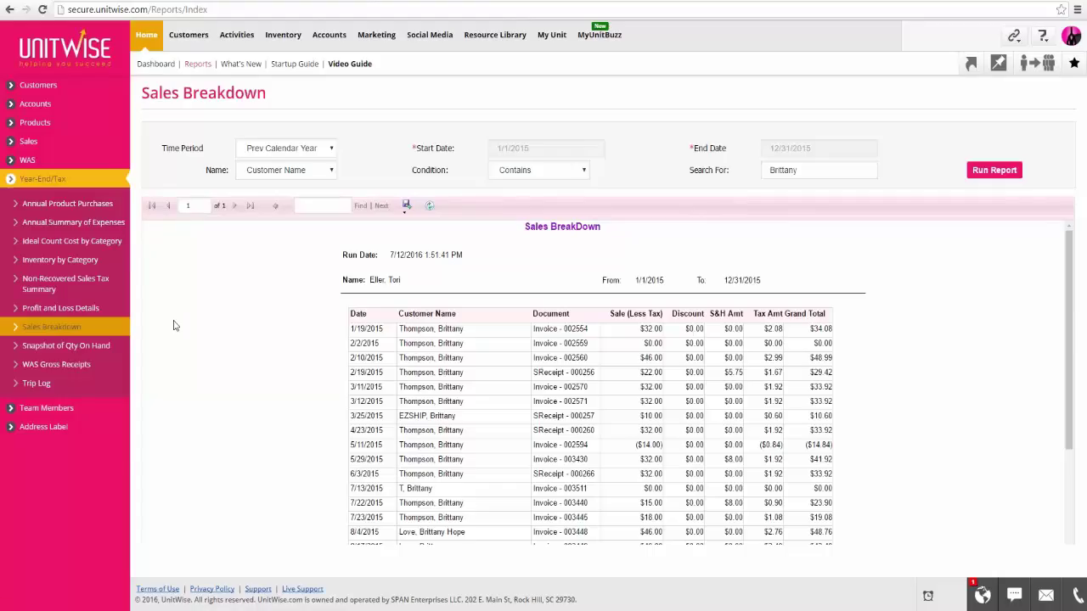
Open Snapshot of Qty On Hand, sorted by Part Number with both sections as category
left_click(66, 346)
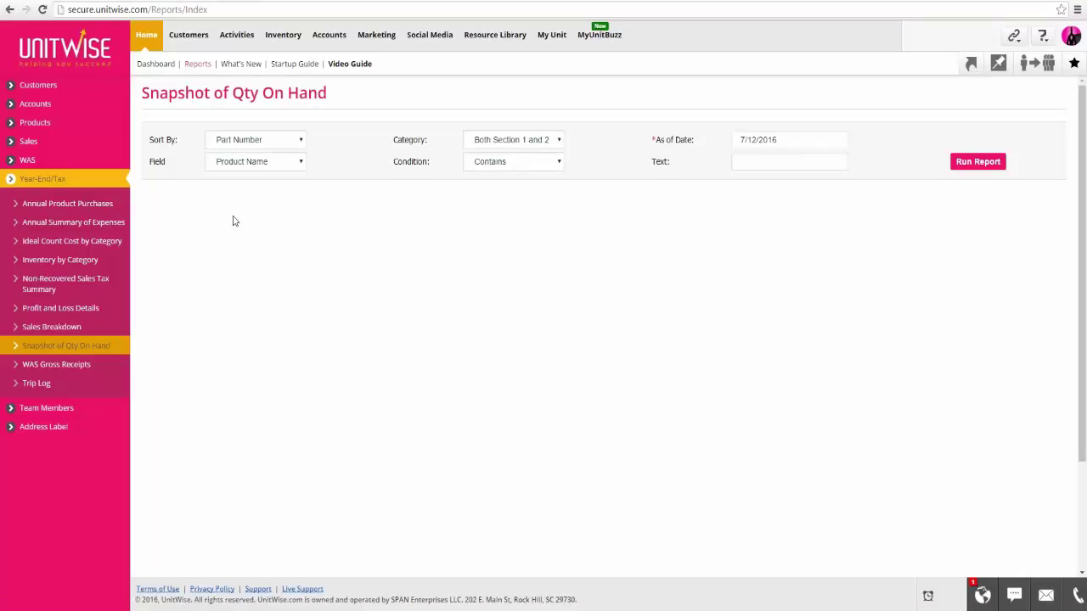
left_click(269, 143)
left_click(252, 169)
left_click(255, 141)
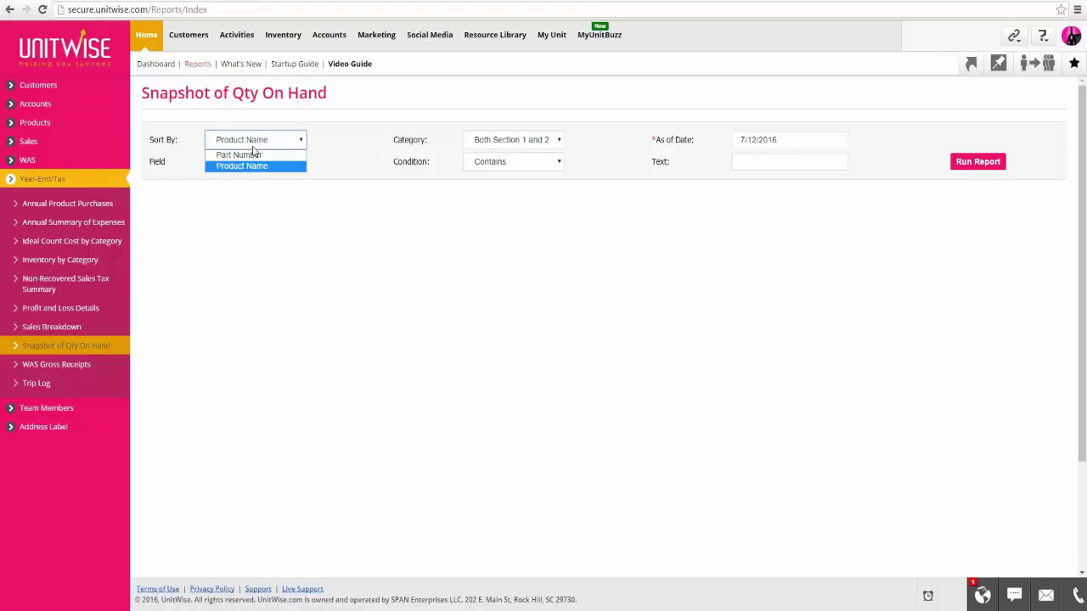
left_click(255, 155)
left_click(551, 145)
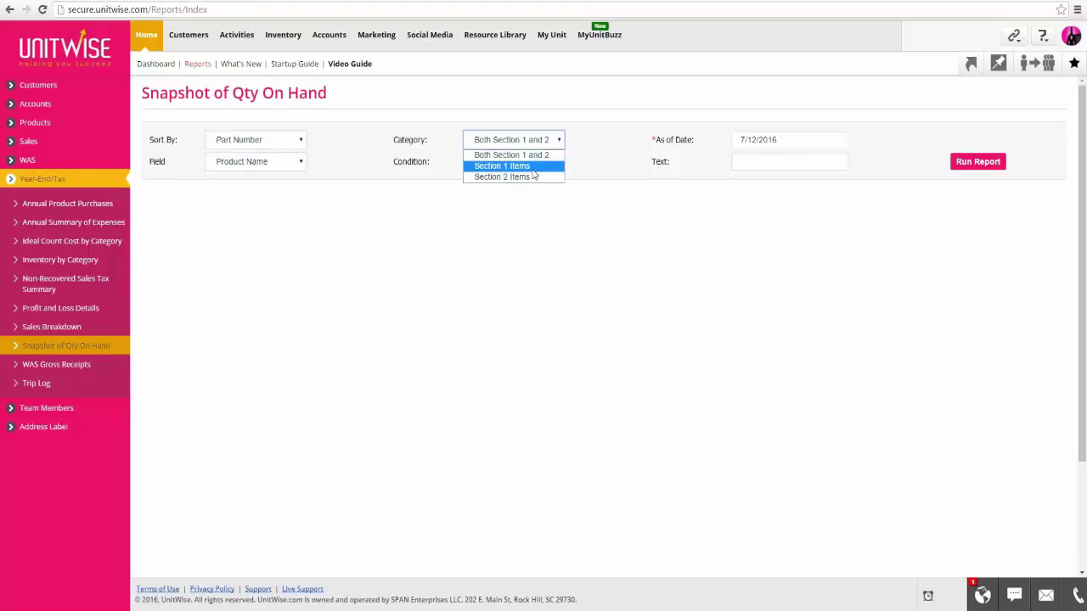
left_click(533, 155)
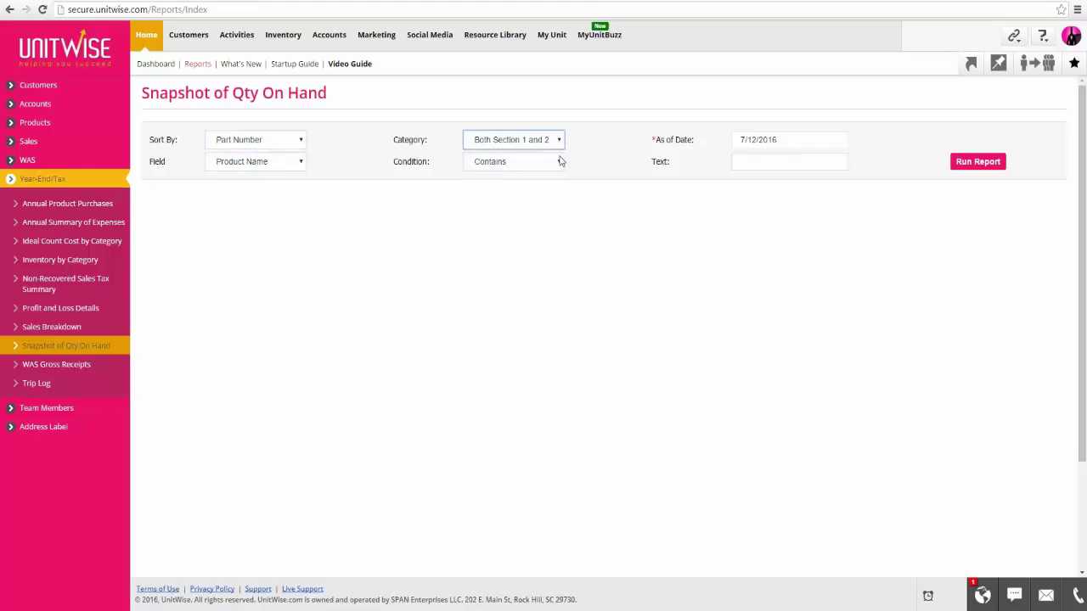
Set the As of Date to 12/31/2015 and run the report
left_click(740, 142)
left_click(740, 159)
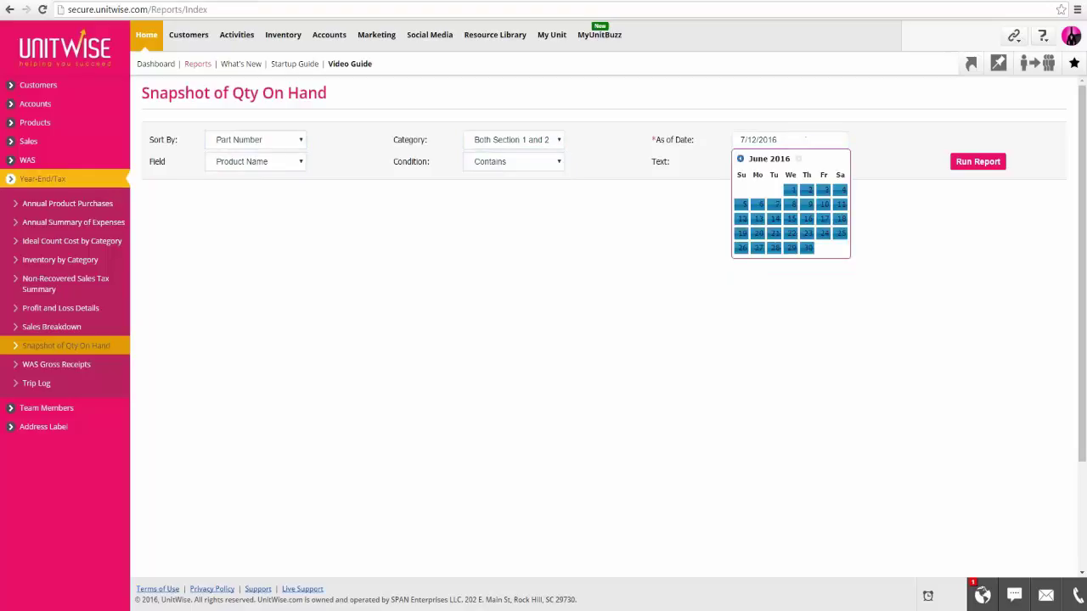
left_click(740, 159)
left_click(740, 160)
left_click(740, 159)
left_click(741, 160)
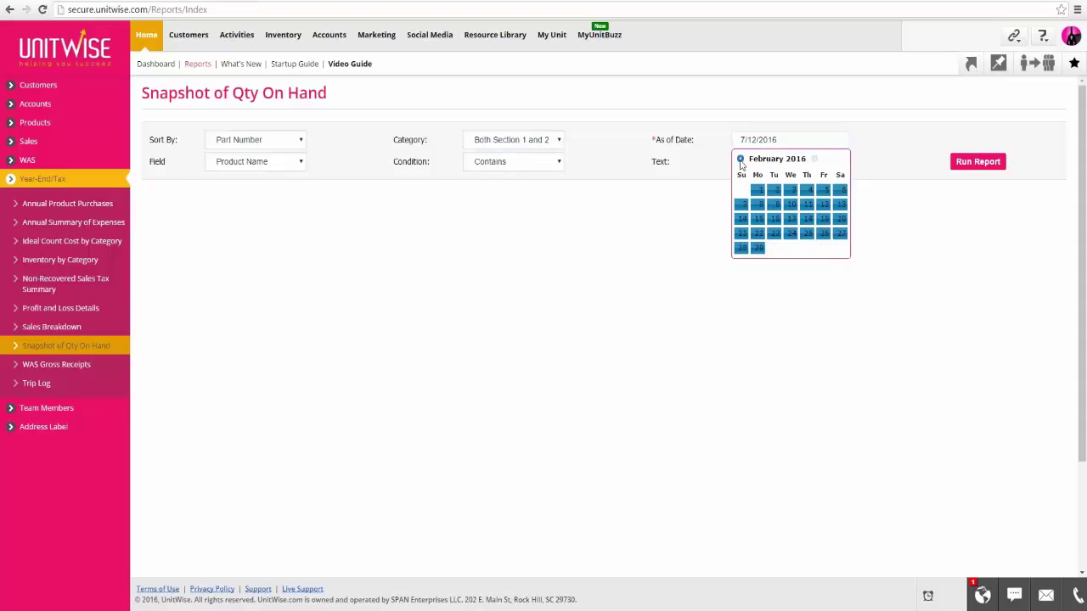
left_click(740, 159)
left_click(741, 160)
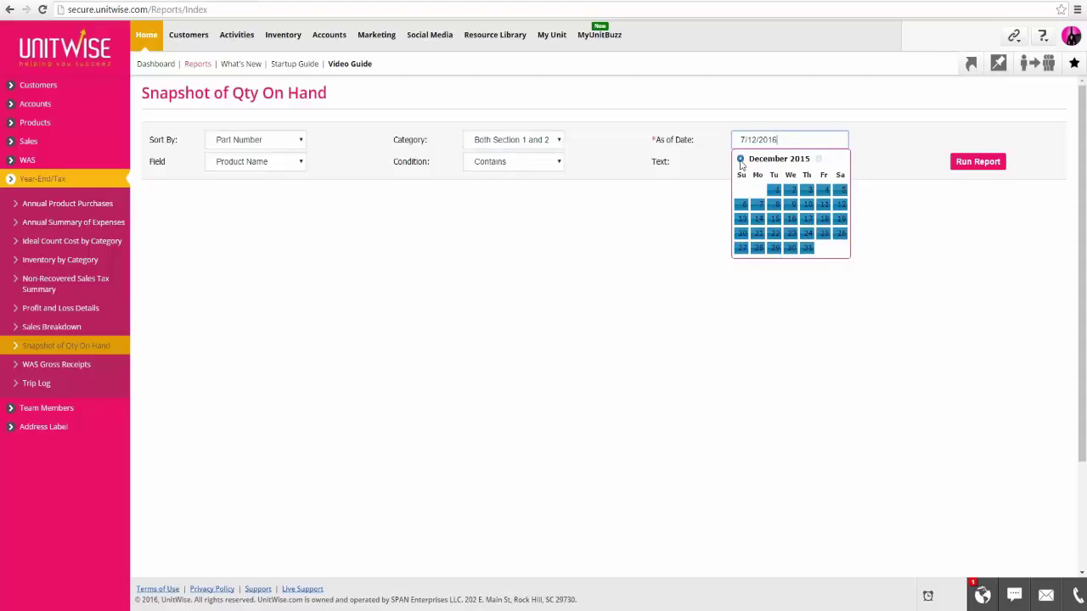
left_click(809, 250)
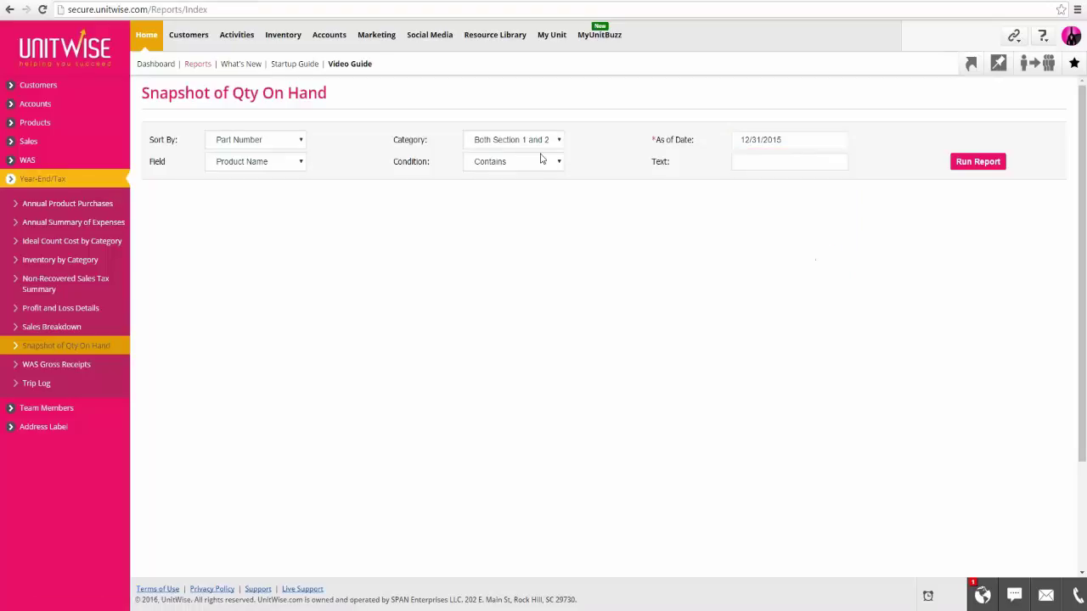
left_click(976, 170)
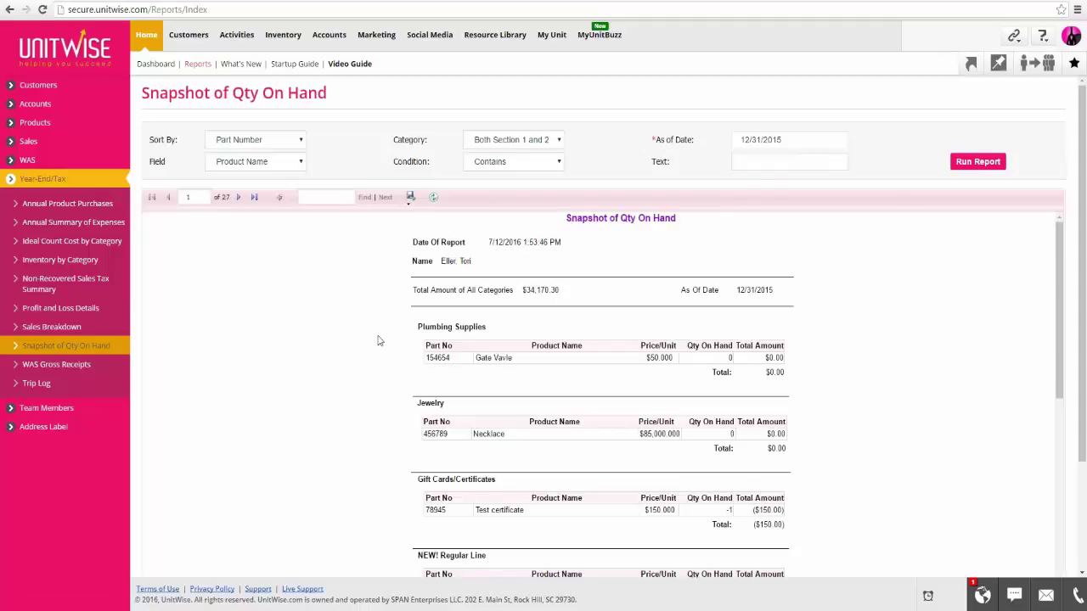
Highlight the $34,170.30 total, the 12/31/2015 date, and the Gate Valve quantity
left_click_drag(573, 294, 538, 282)
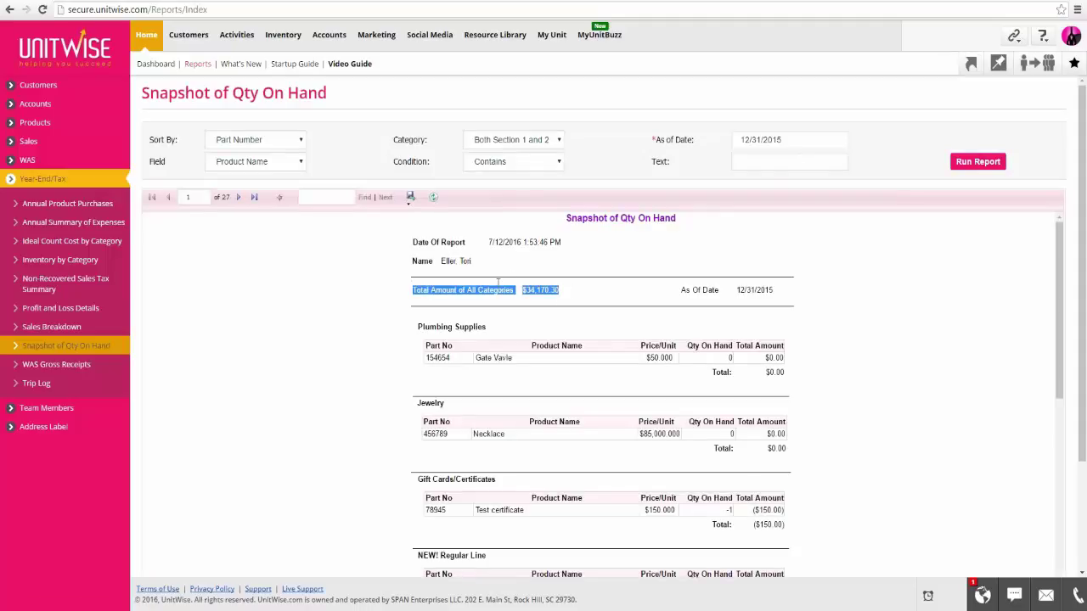
left_click_drag(775, 291, 723, 290)
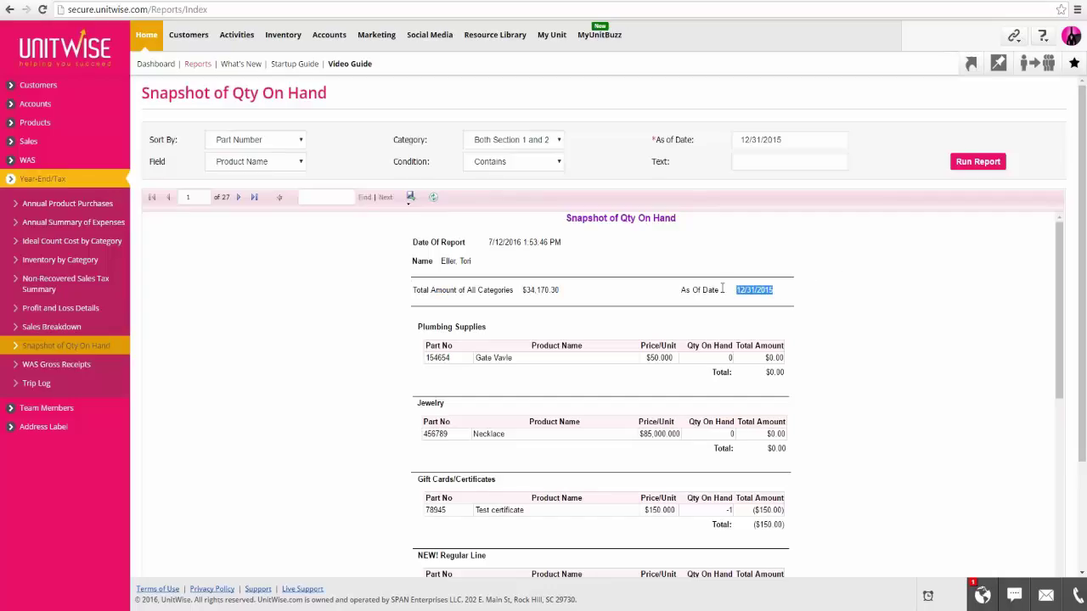
left_click_drag(714, 357, 767, 381)
scroll(724, 459, "down", 3)
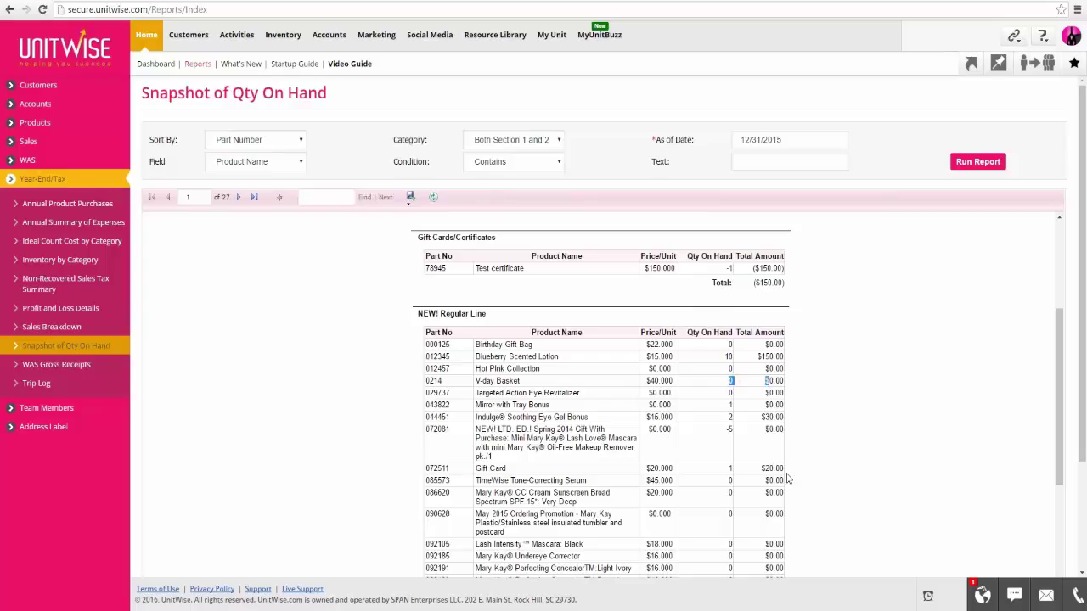
scroll(769, 459, "up", 3)
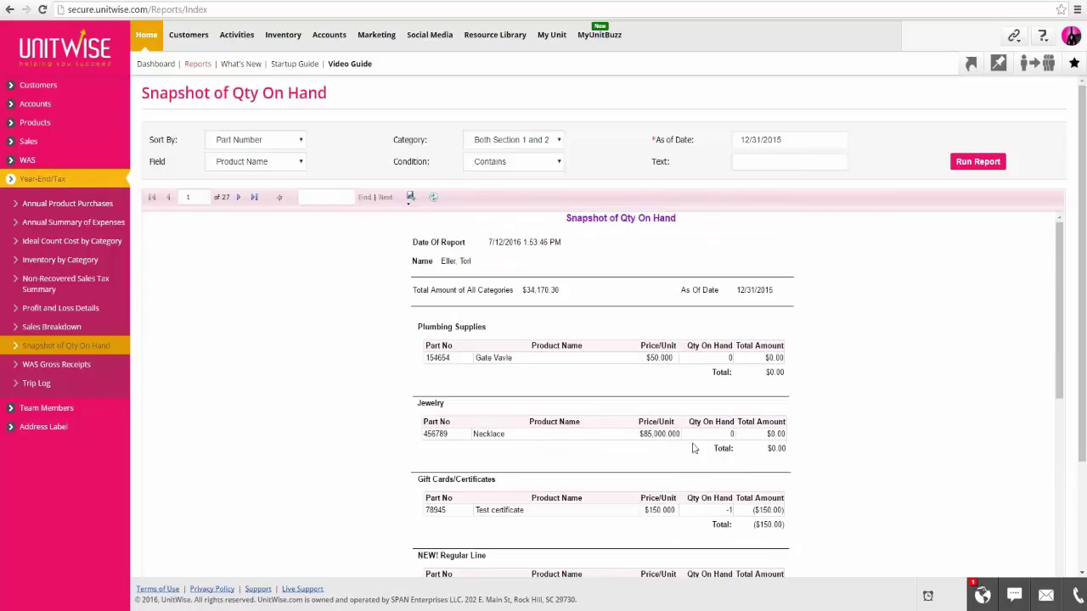
scroll(480, 378, "down", 2)
scroll(477, 373, "down", 2)
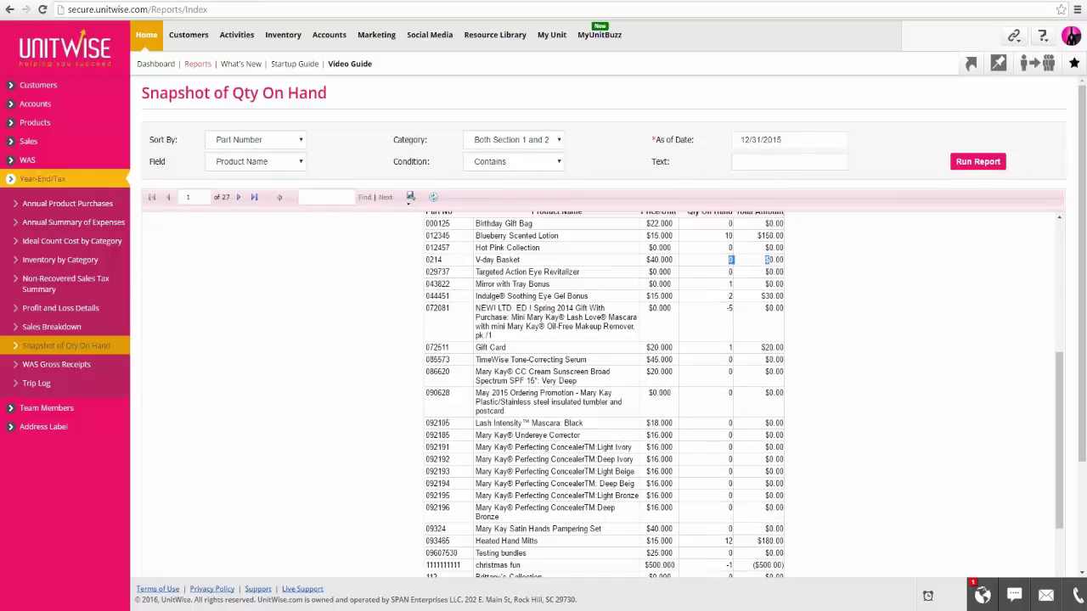
Select and copy part number 085573 from the report
left_click_drag(457, 364, 427, 363)
right_click(445, 361)
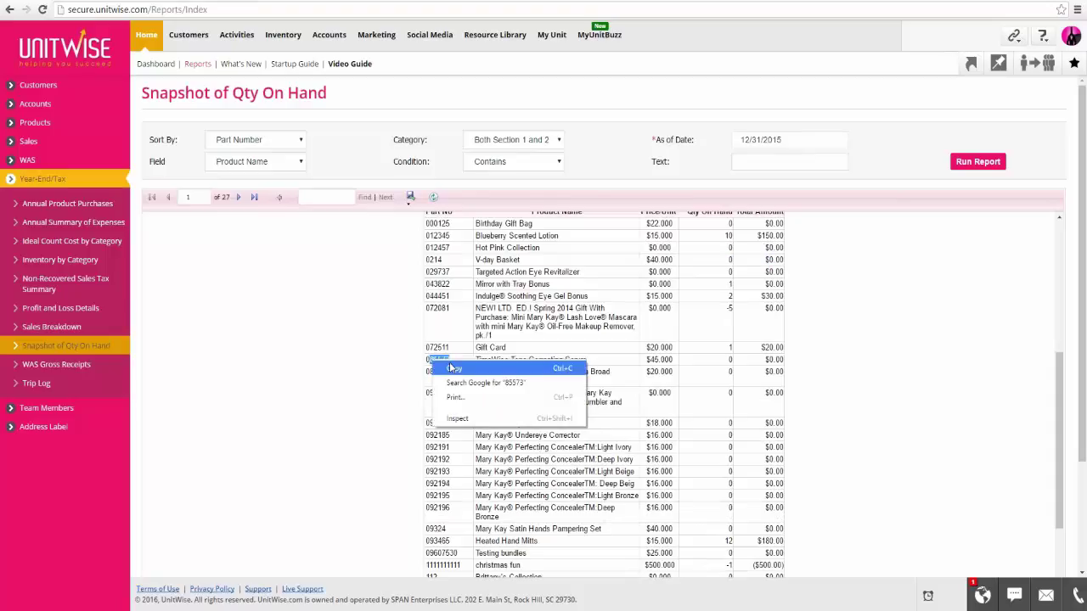
left_click(453, 369)
left_click(453, 363)
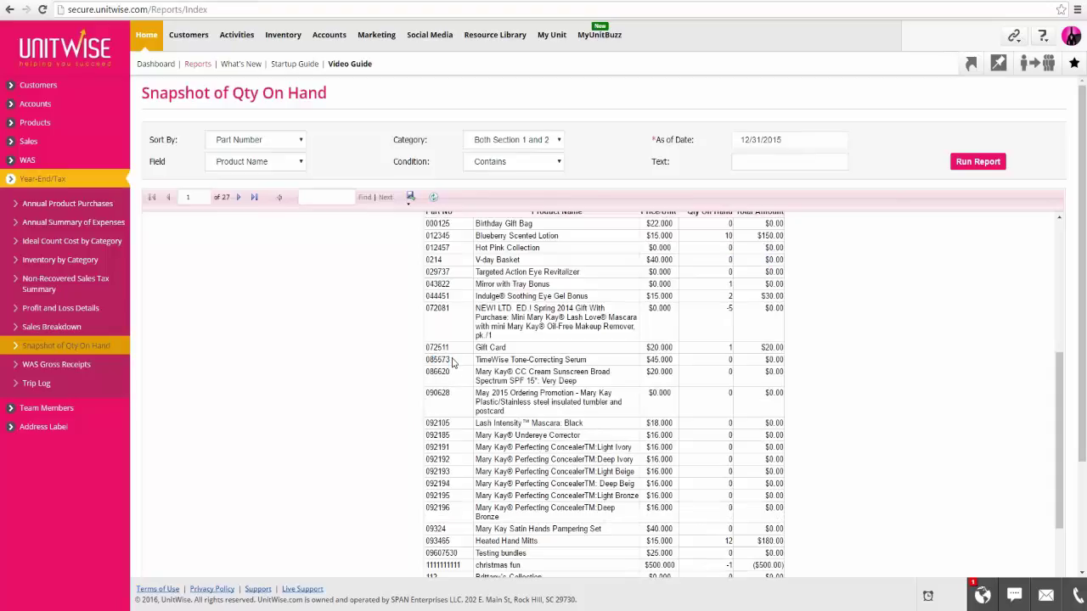
left_click_drag(453, 361, 428, 361)
right_click(442, 361)
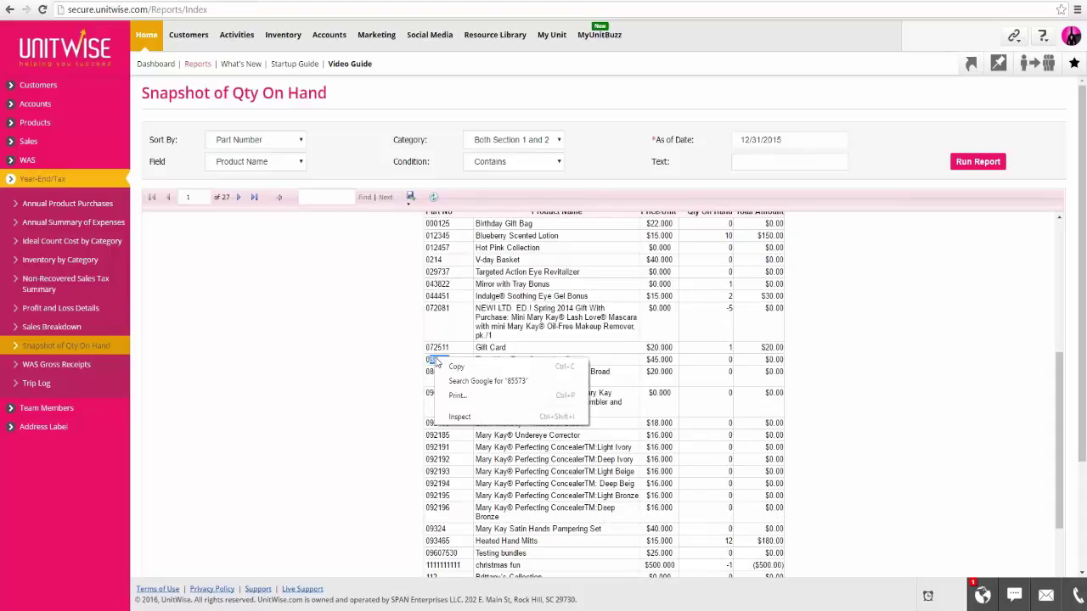
left_click(453, 367)
left_click_drag(450, 361, 425, 360)
right_click(434, 361)
left_click(450, 367)
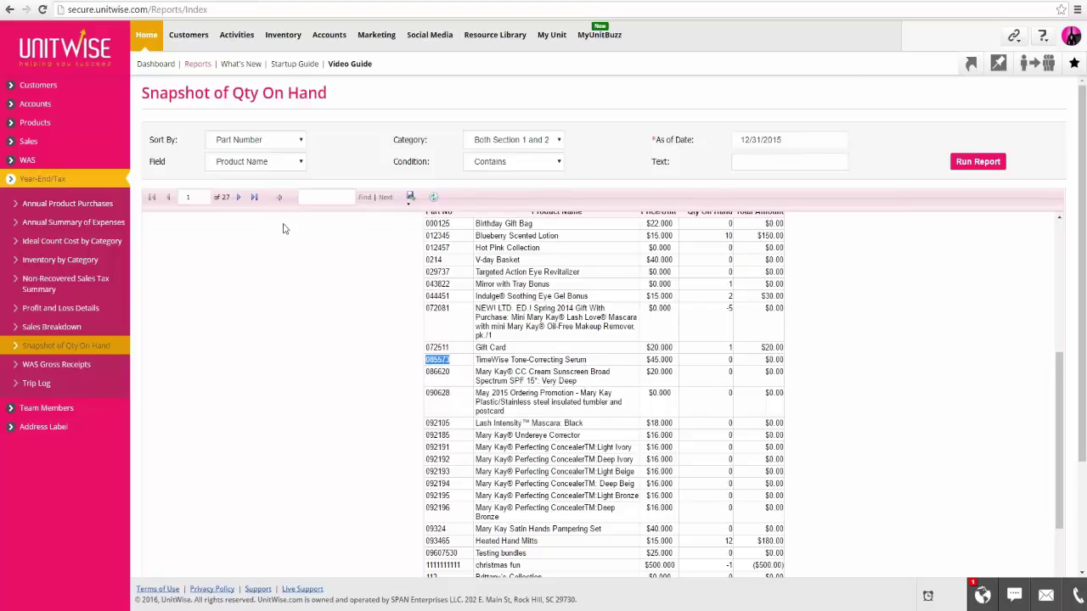
left_click(249, 170)
left_click(249, 166)
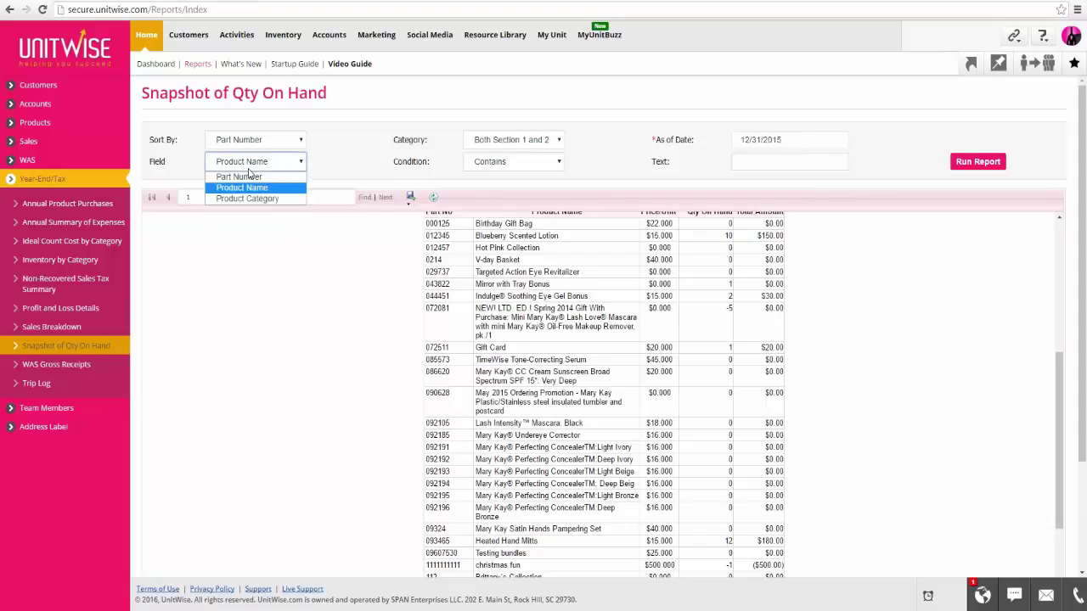
left_click(248, 177)
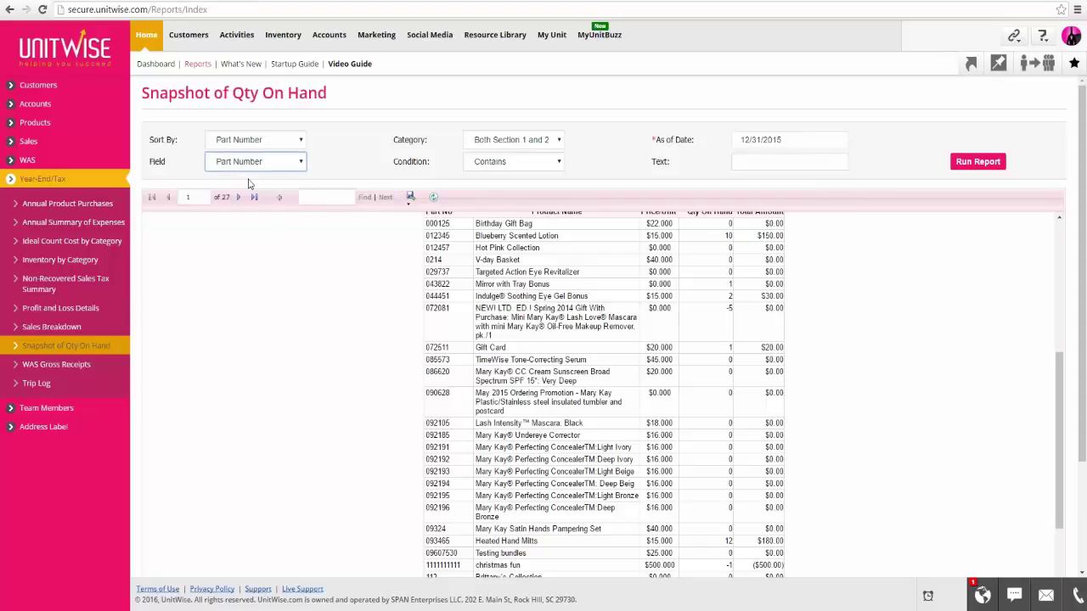
left_click(760, 162)
right_click(762, 164)
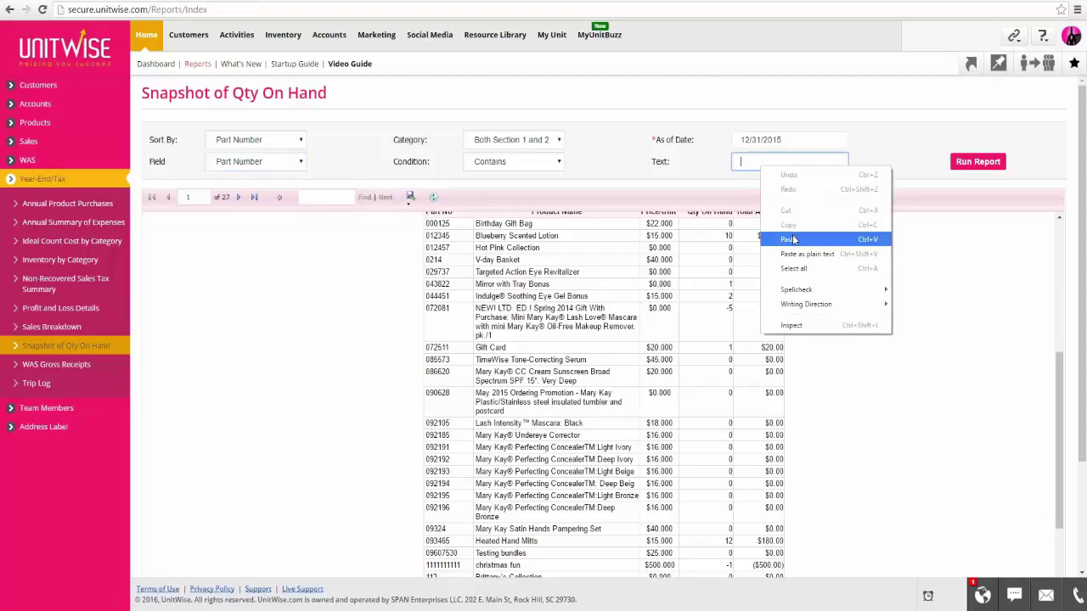
left_click(798, 236)
left_click(978, 163)
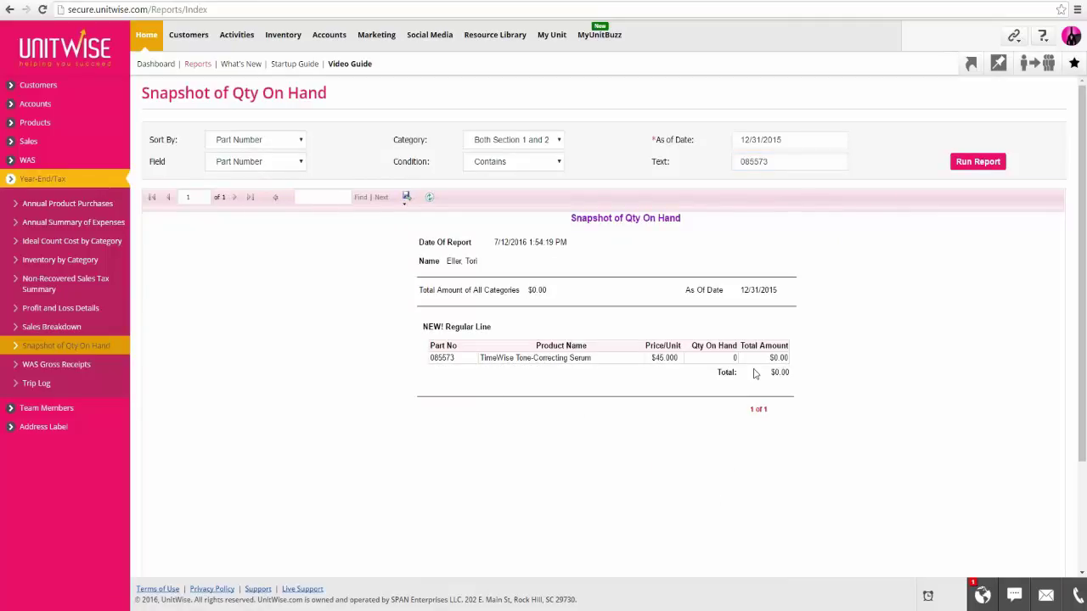
left_click_drag(769, 371, 786, 371)
left_click_drag(680, 357, 650, 358)
Open Profit and Loss Details and generate it for Prev Calendar Year (1/1/2015–12/31/2015)
left_click(74, 182)
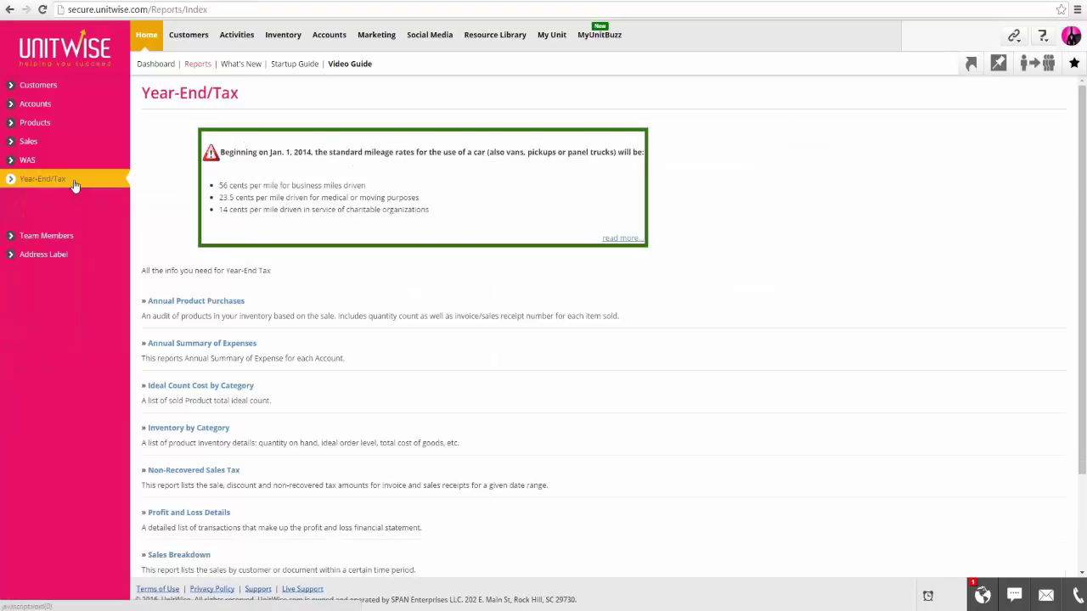
scroll(74, 191, "down", 1)
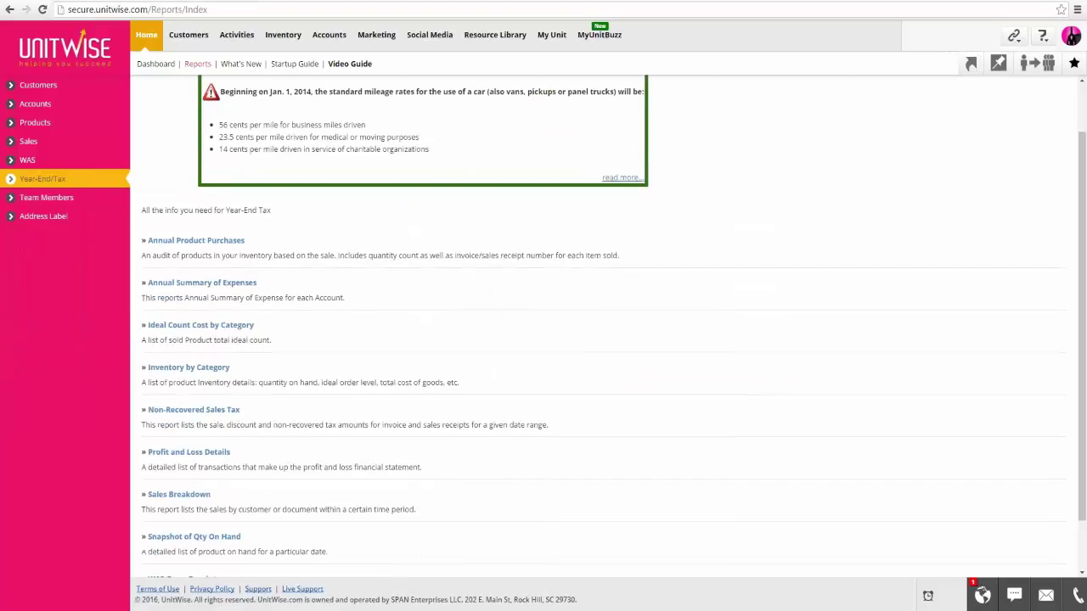
left_click(73, 182)
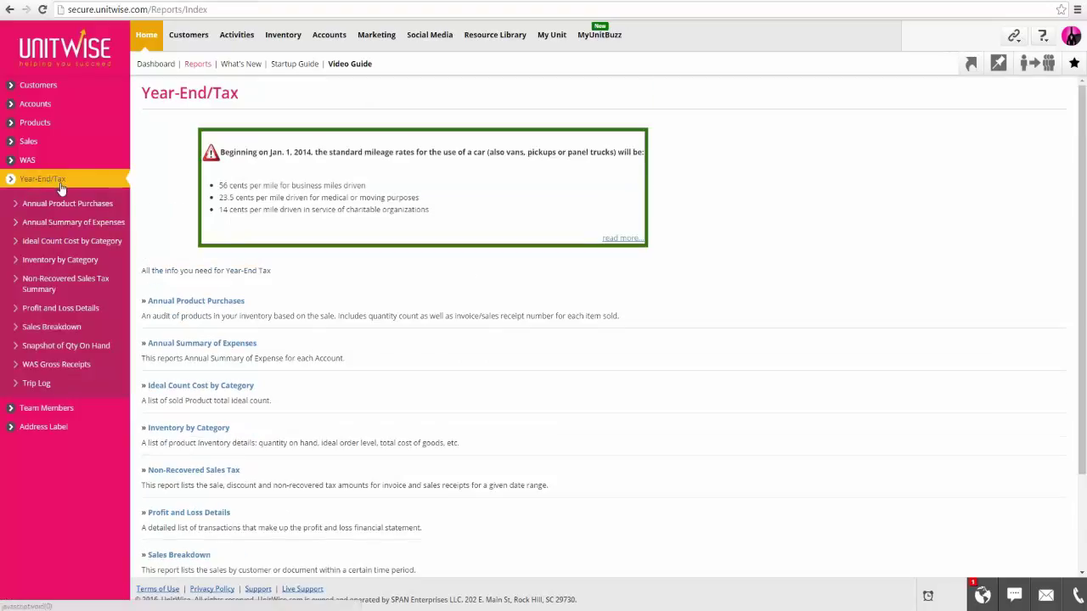
left_click(60, 308)
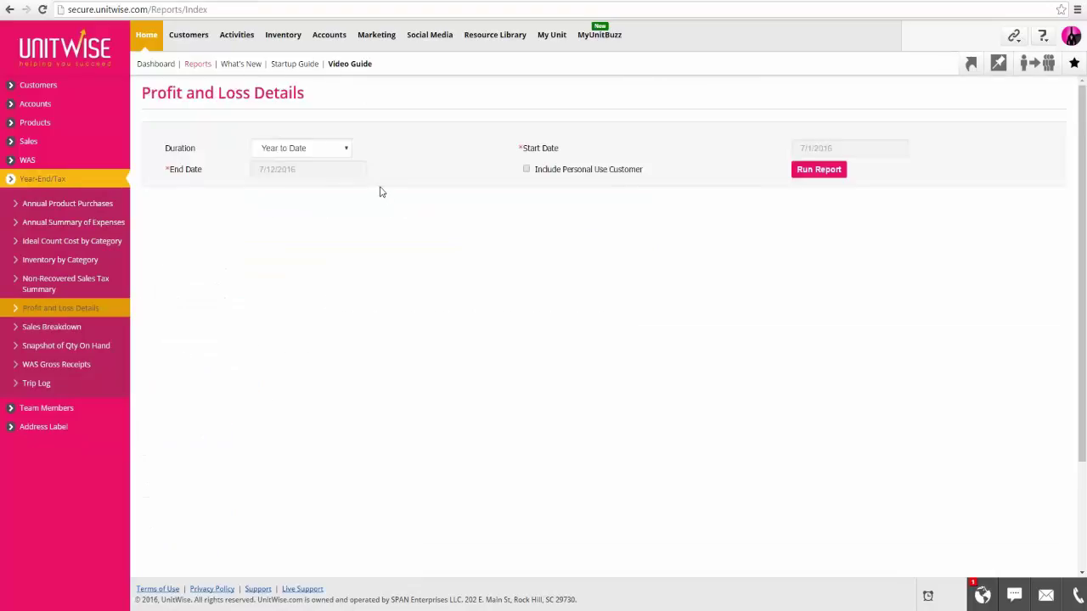
left_click(323, 157)
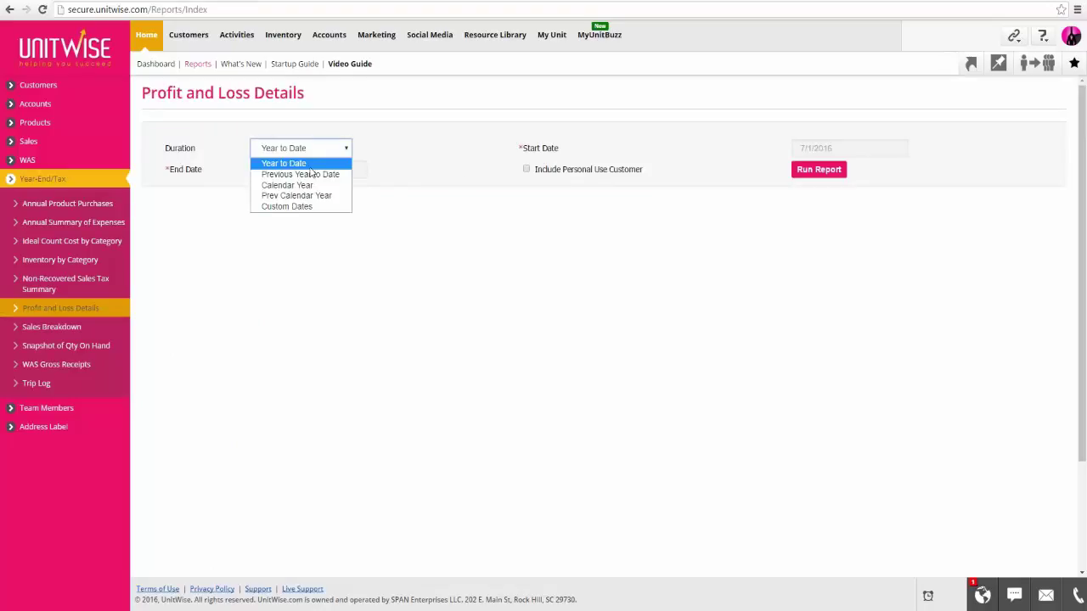
left_click(298, 196)
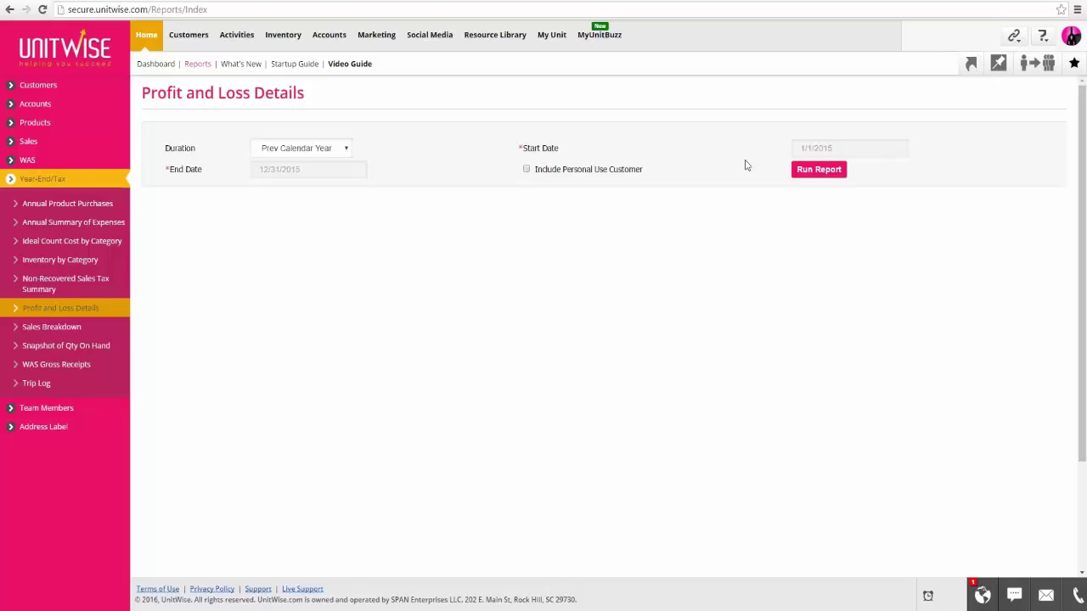
left_click(813, 170)
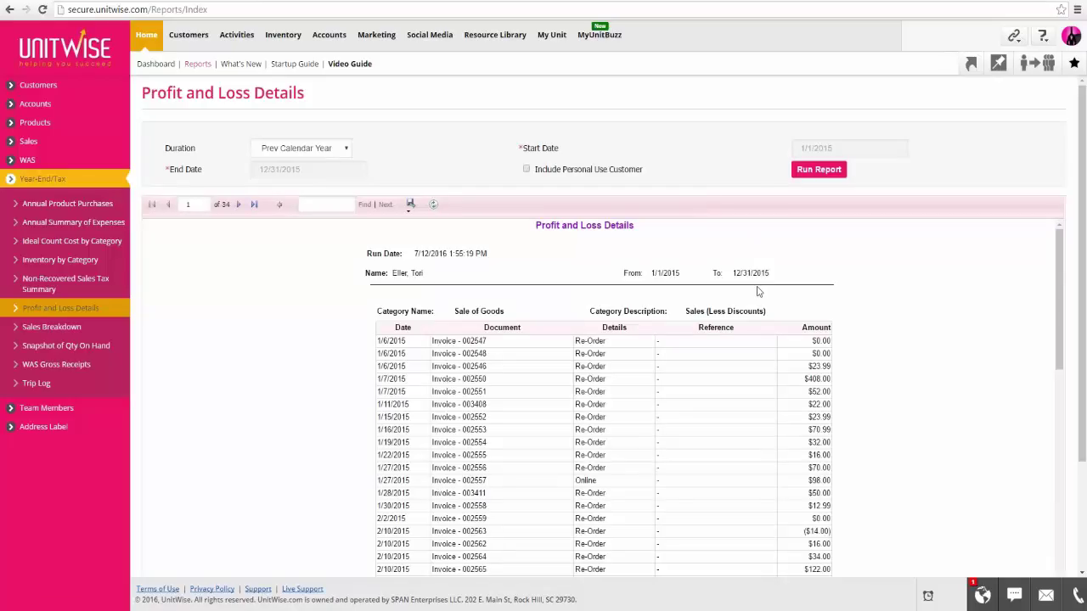
Scroll the 2015 Profit and Loss Details to Total Sales of $3,771.26, leaving Duration unchanged
scroll(750, 339, "down", 3)
scroll(723, 306, "down", 10)
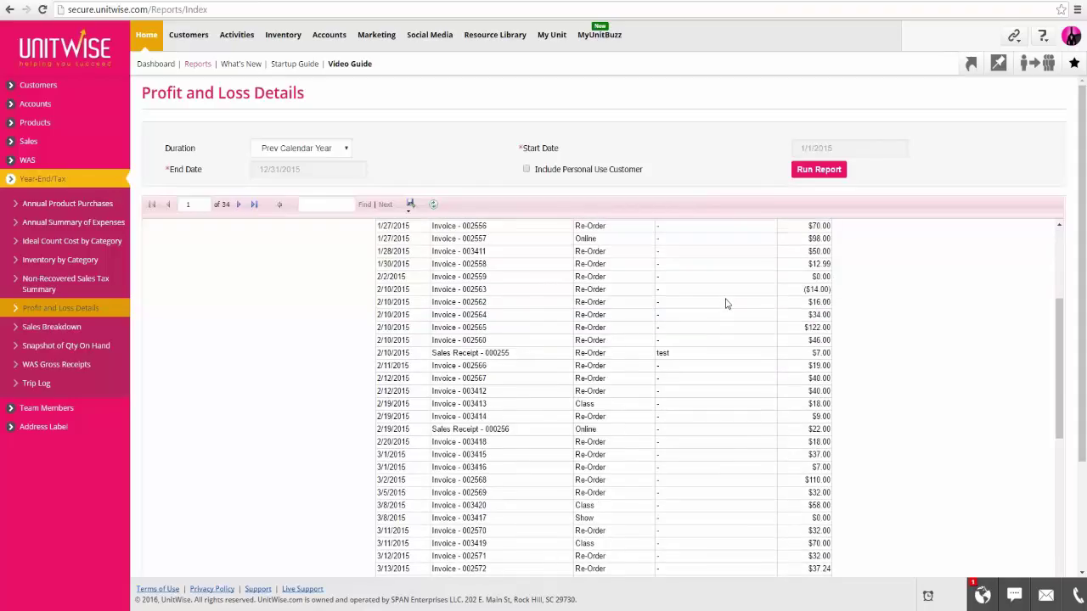
scroll(723, 306, "down", 10)
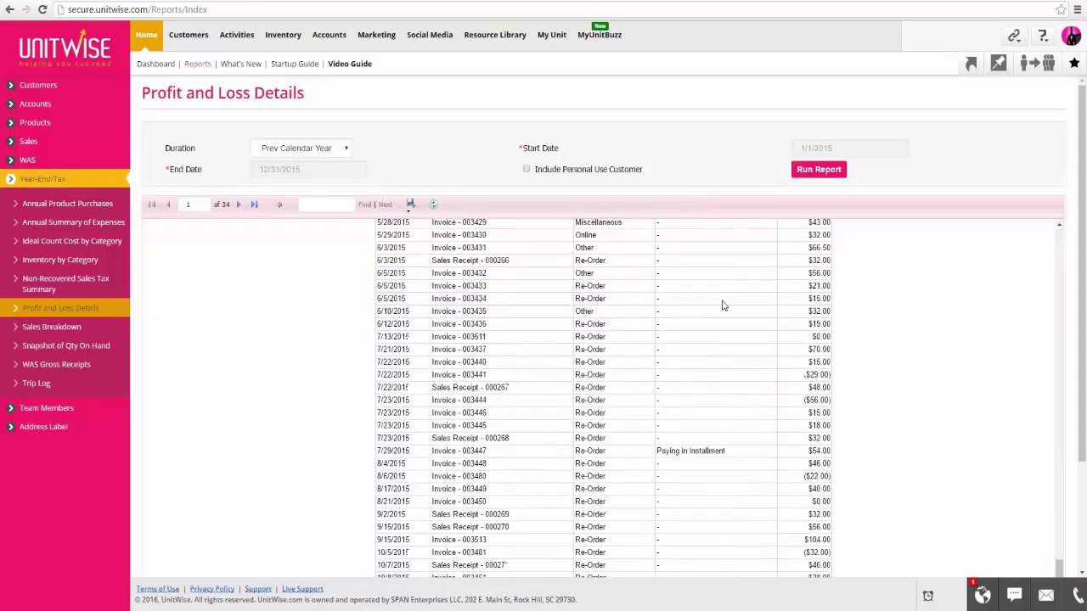
scroll(723, 306, "down", 1)
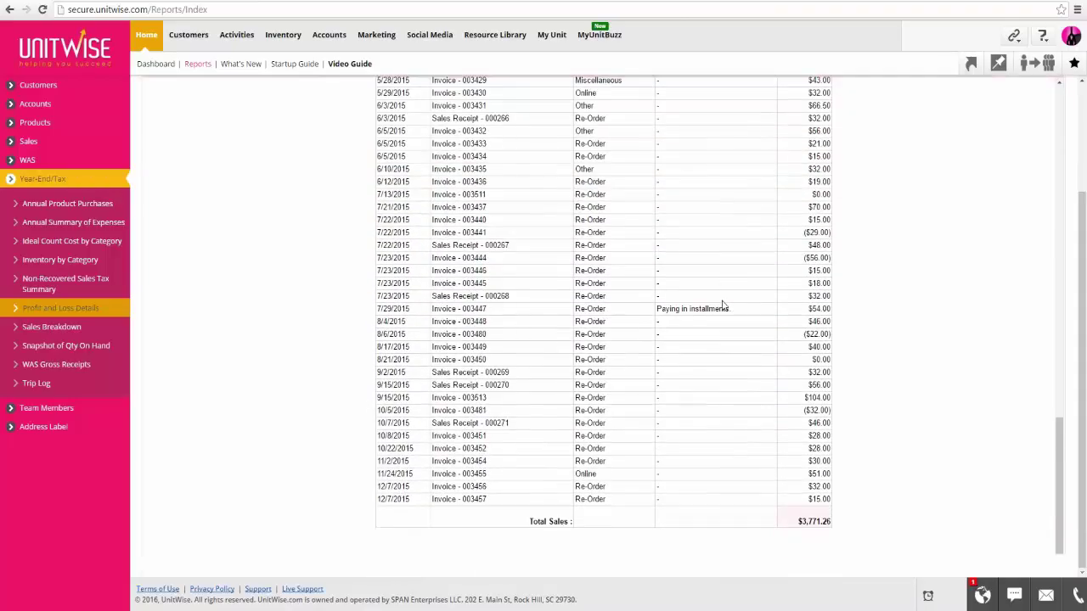
scroll(723, 306, "up", 20)
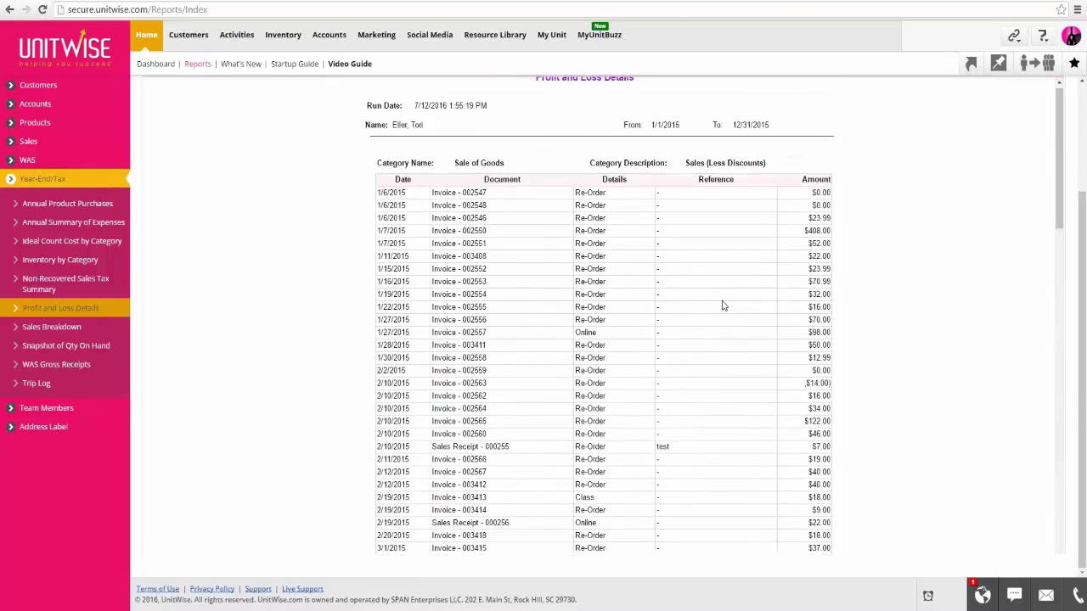
scroll(723, 306, "up", 1)
scroll(723, 305, "down", 10)
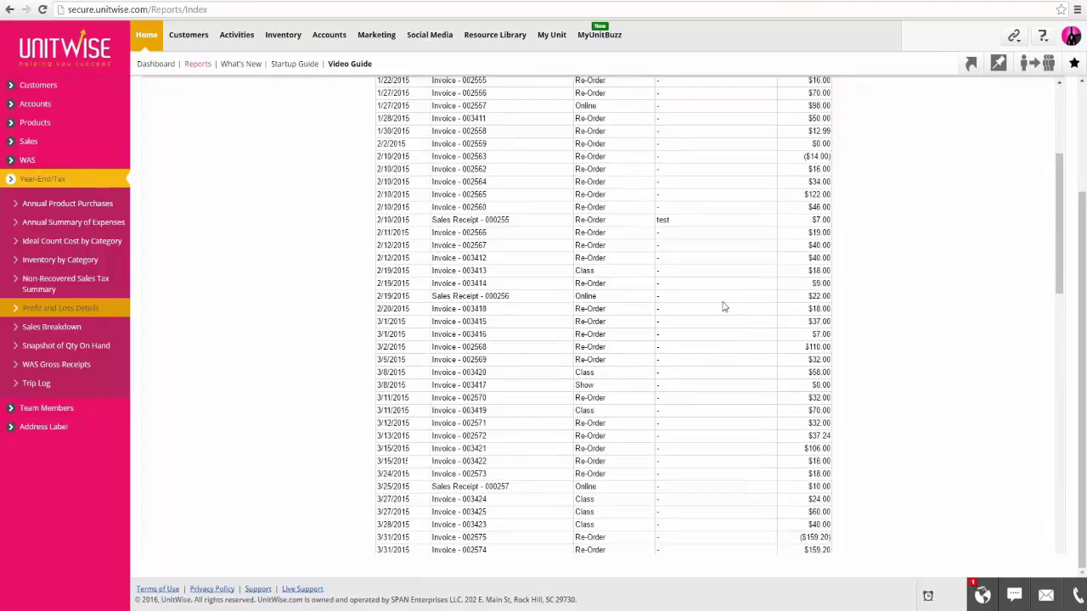
scroll(726, 303, "down", 3)
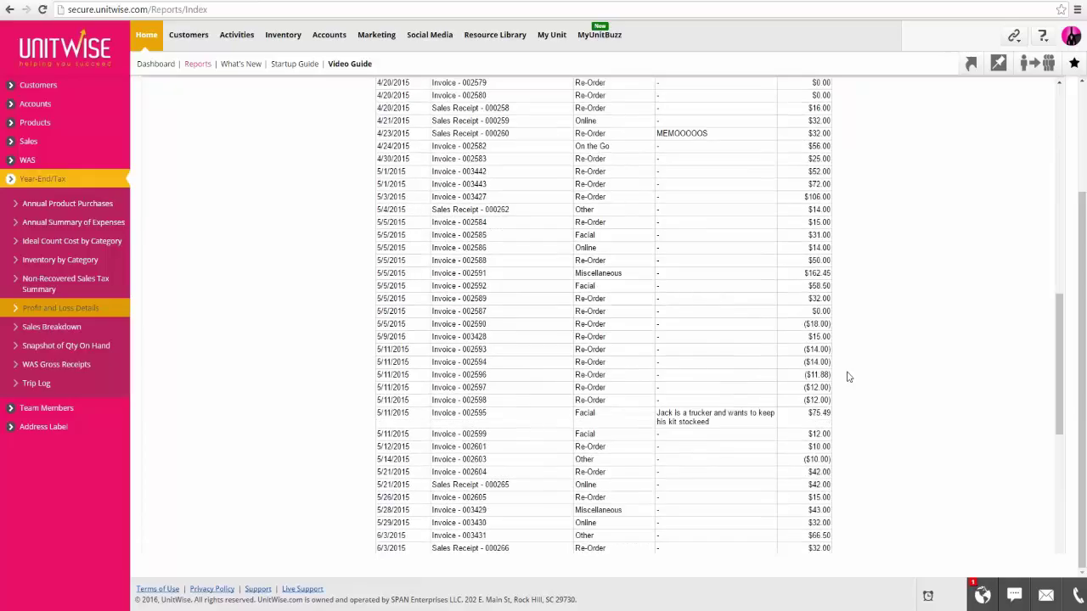
scroll(847, 377, "down", 10)
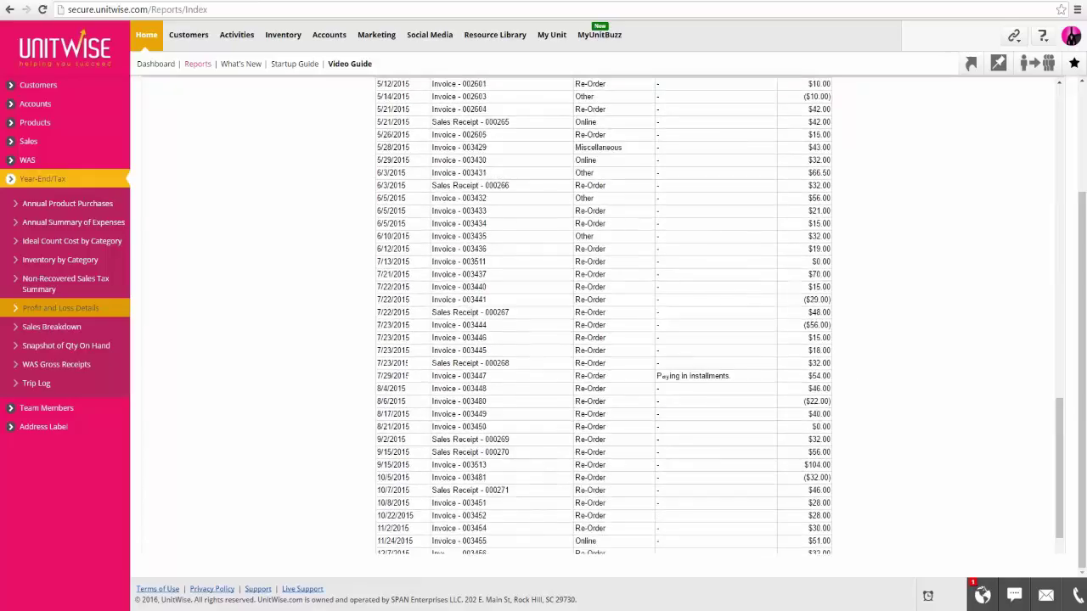
scroll(620, 382, "down", 2)
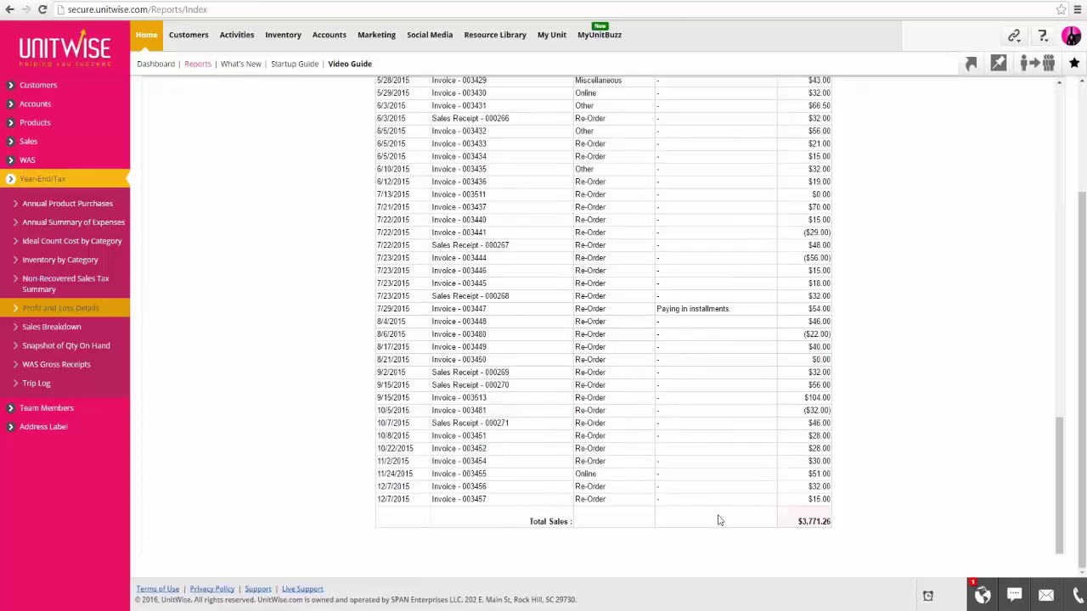
scroll(347, 332, "up", 20)
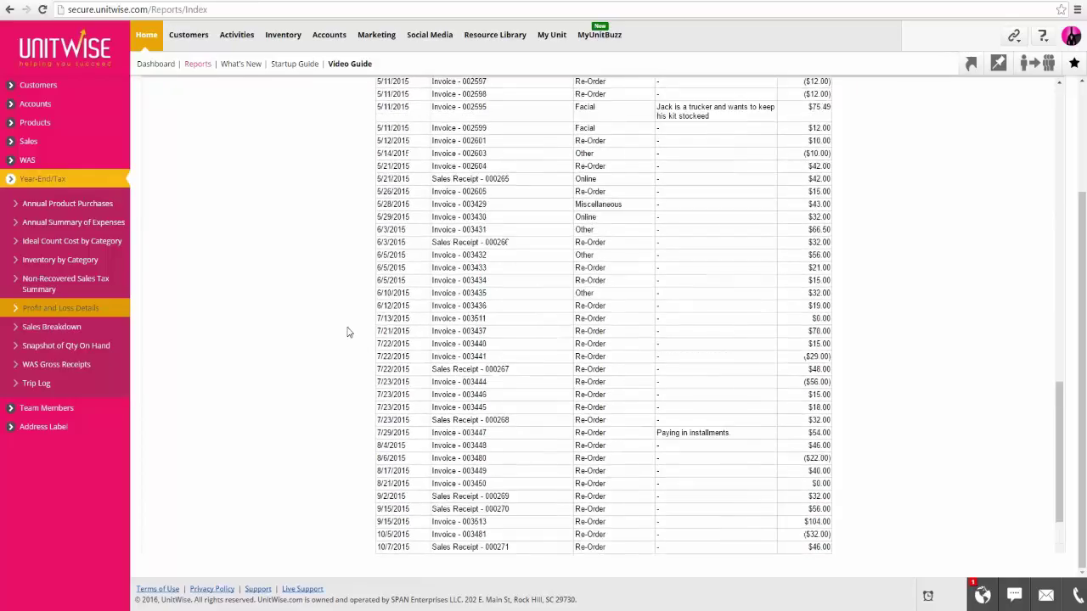
scroll(347, 333, "up", 3)
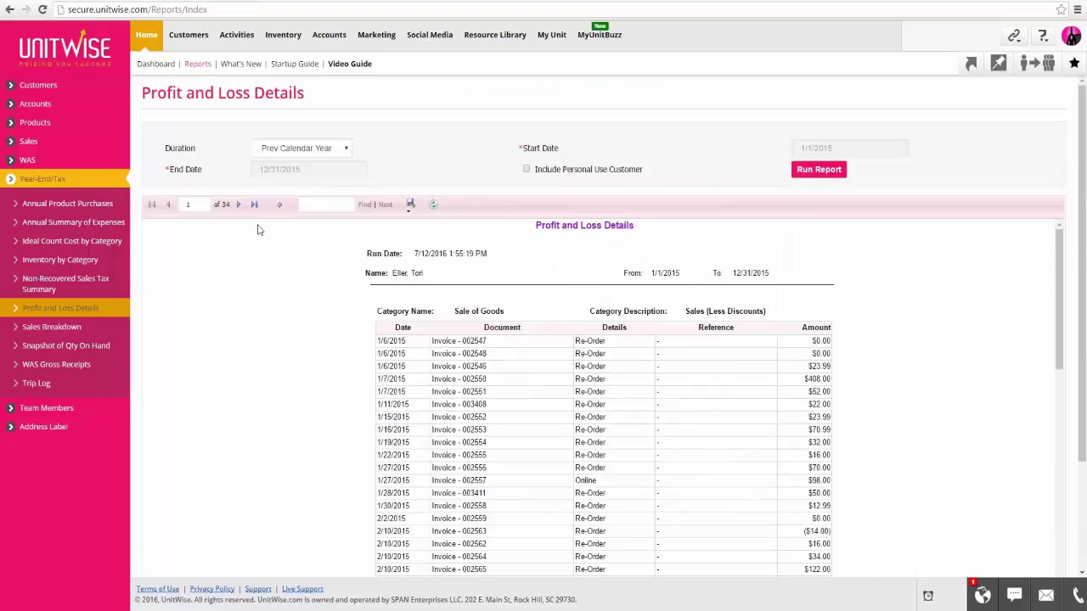
left_click(294, 151)
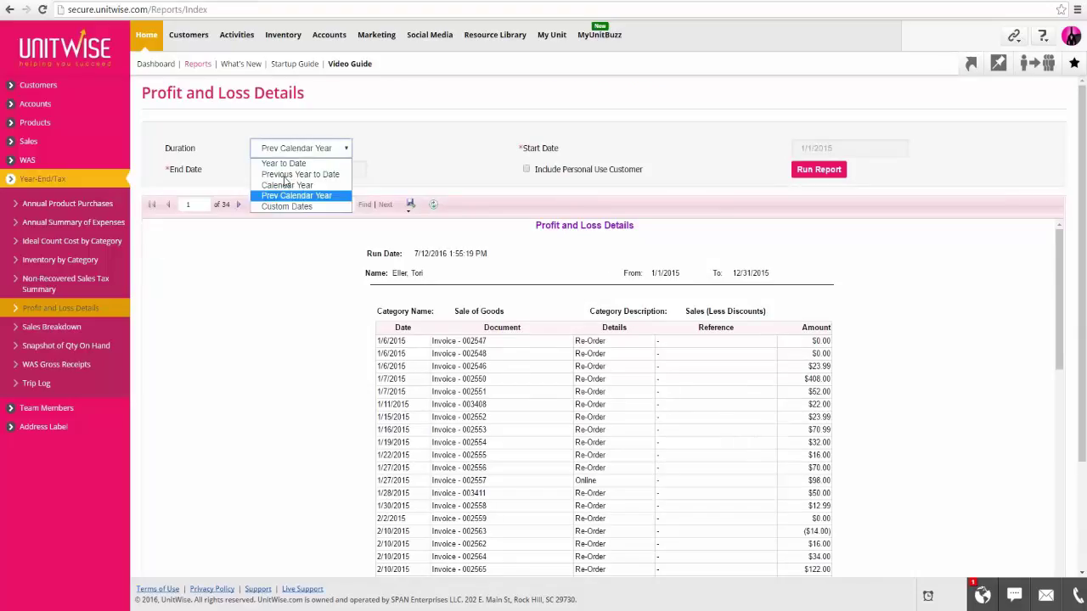
left_click(268, 267)
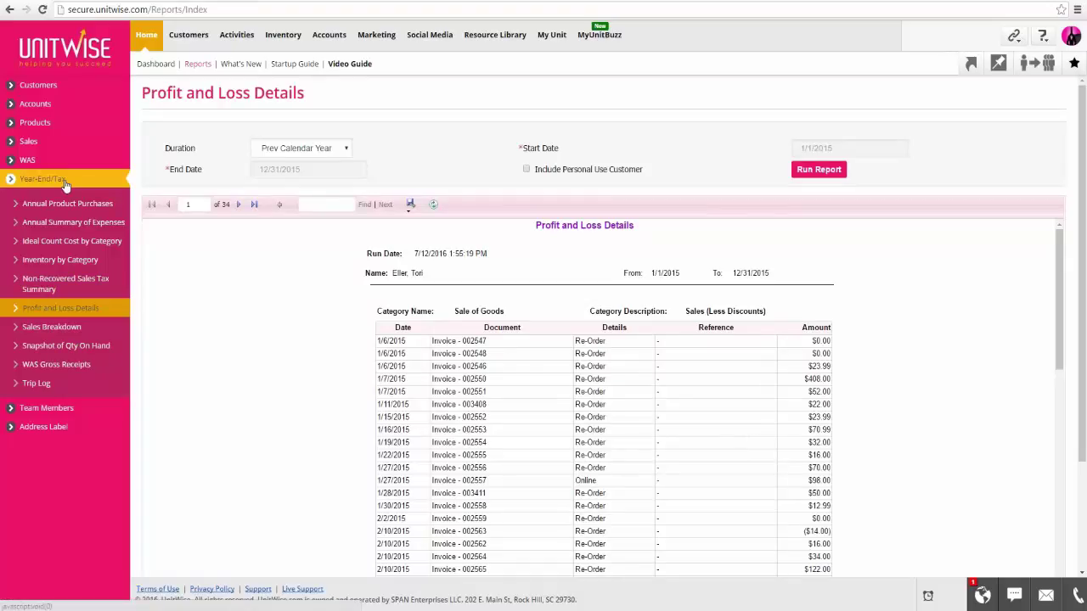
Run Annual Summary of Expenses for Prev Calendar Year and highlight the 4028.22 total
left_click(68, 224)
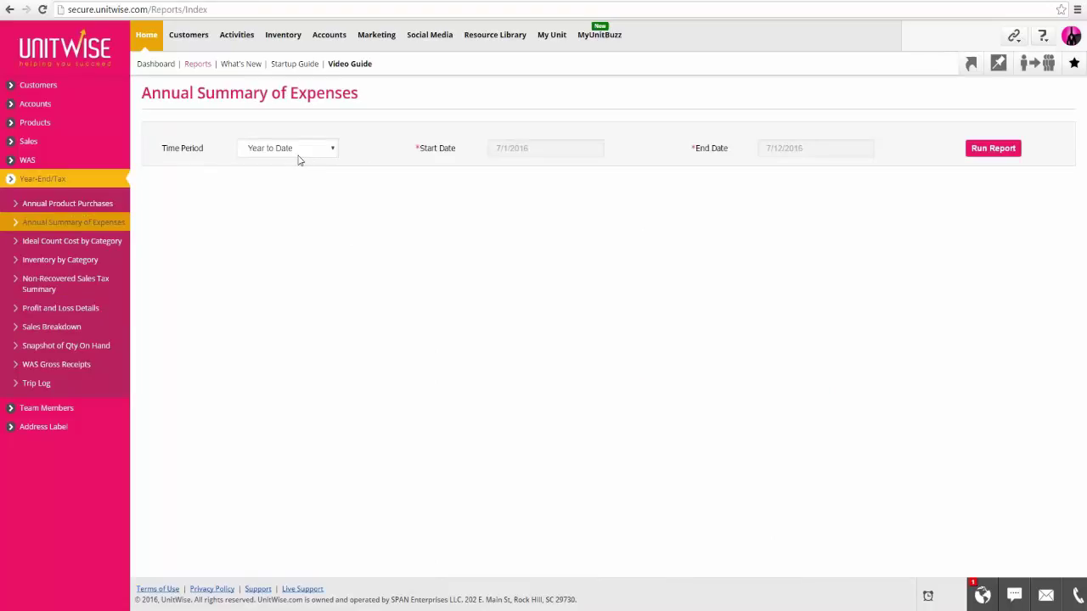
left_click(298, 154)
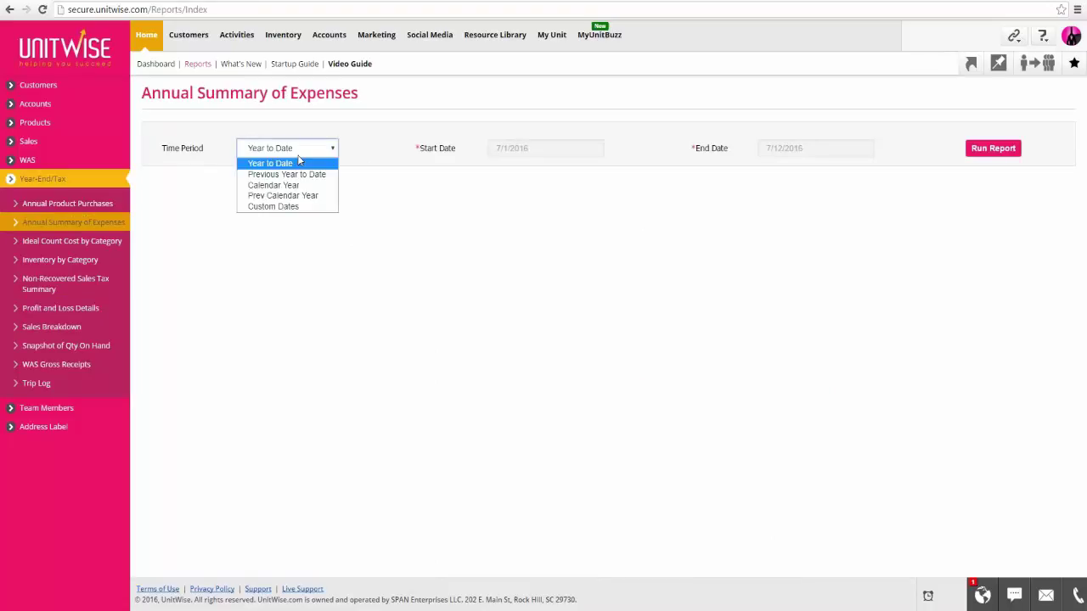
left_click(293, 196)
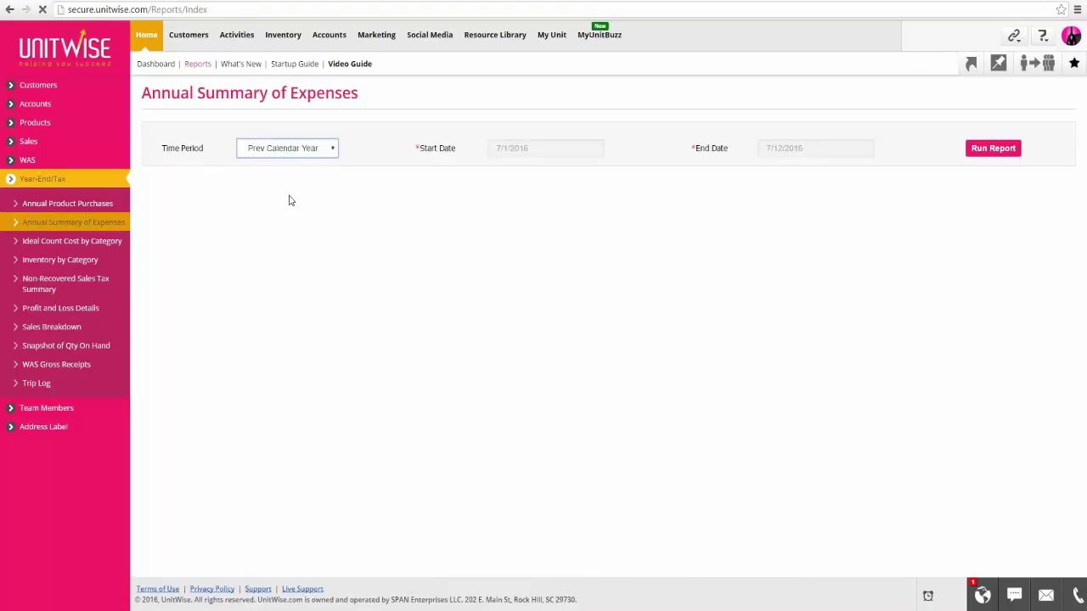
left_click(980, 152)
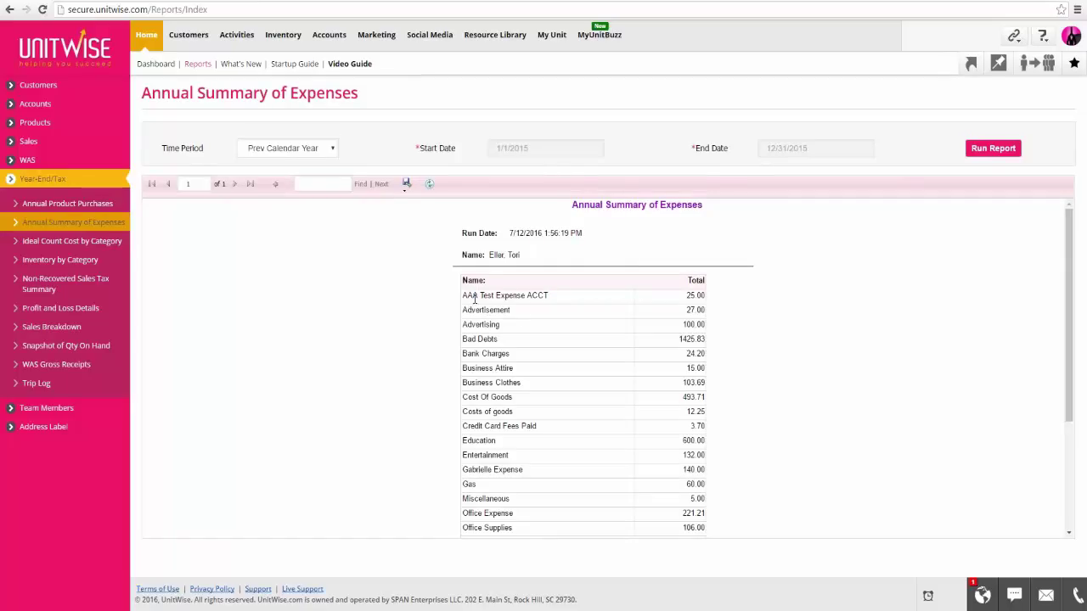
left_click_drag(475, 297, 683, 348)
left_click(742, 516)
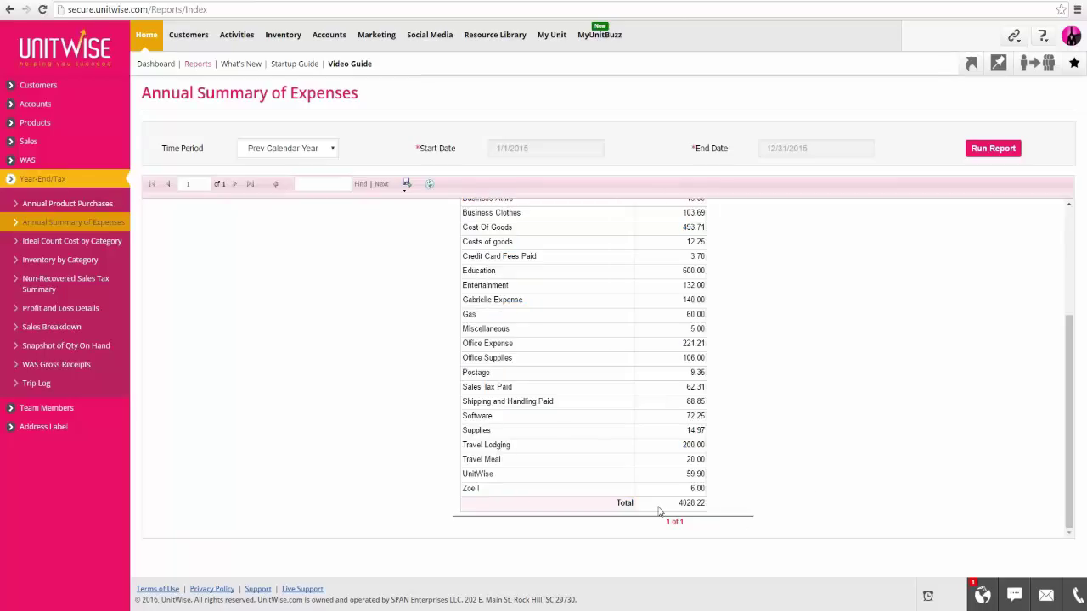
left_click_drag(660, 506, 711, 509)
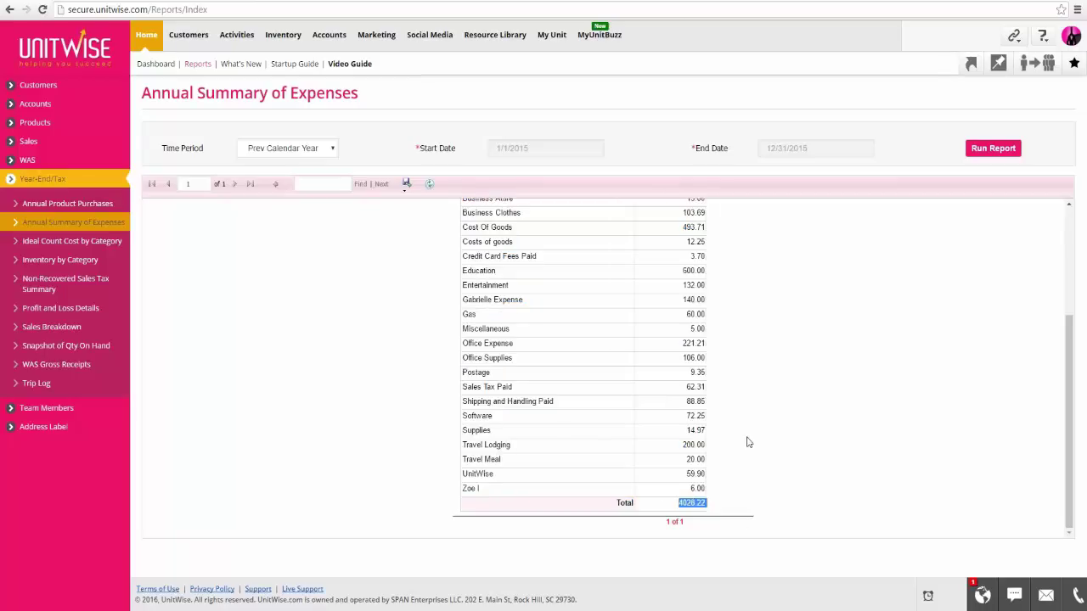